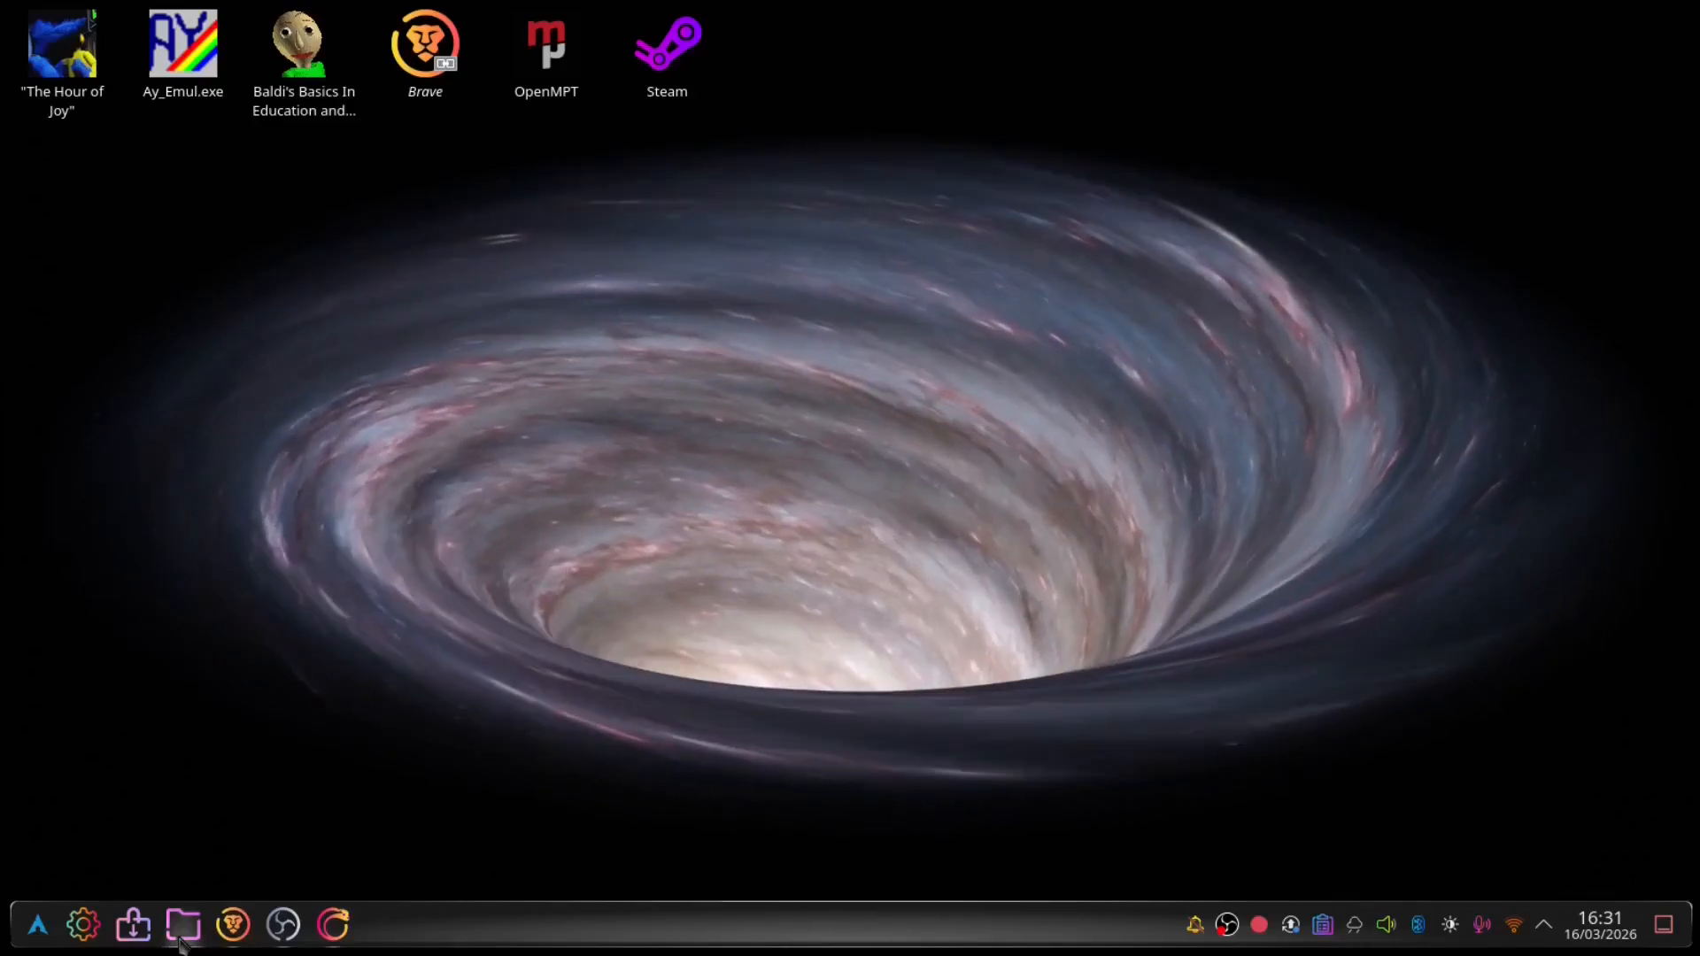
Step: Switch to the Lutris game library and maximize its window
click(181, 942)
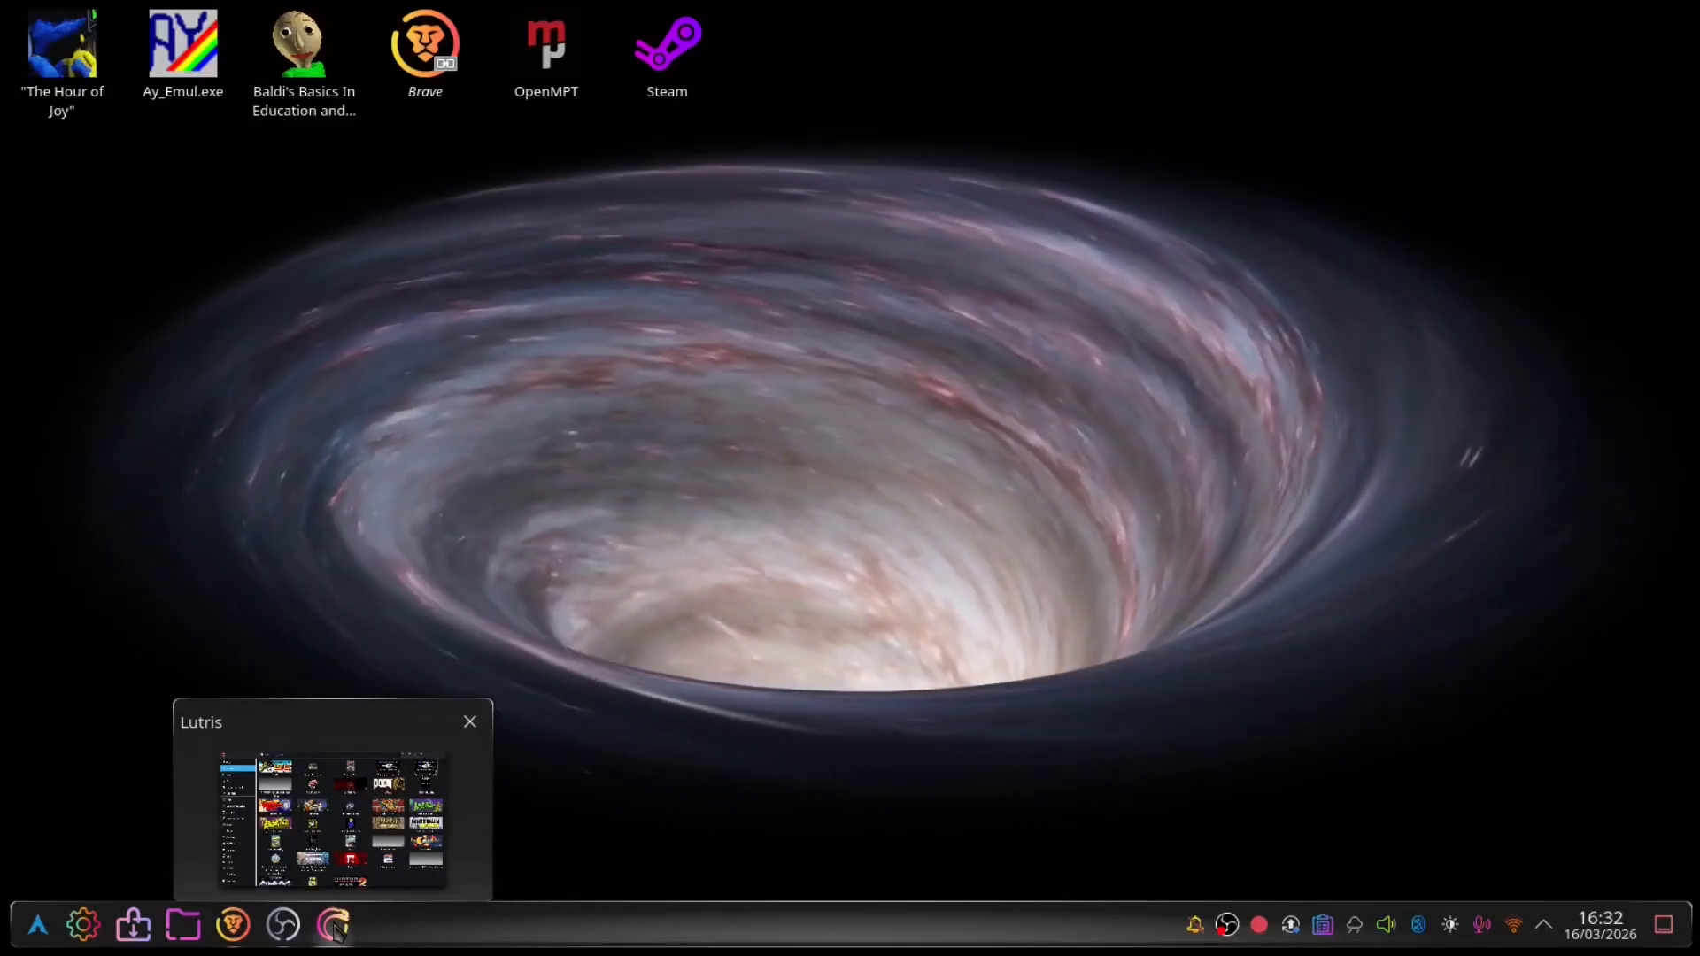
click(335, 926)
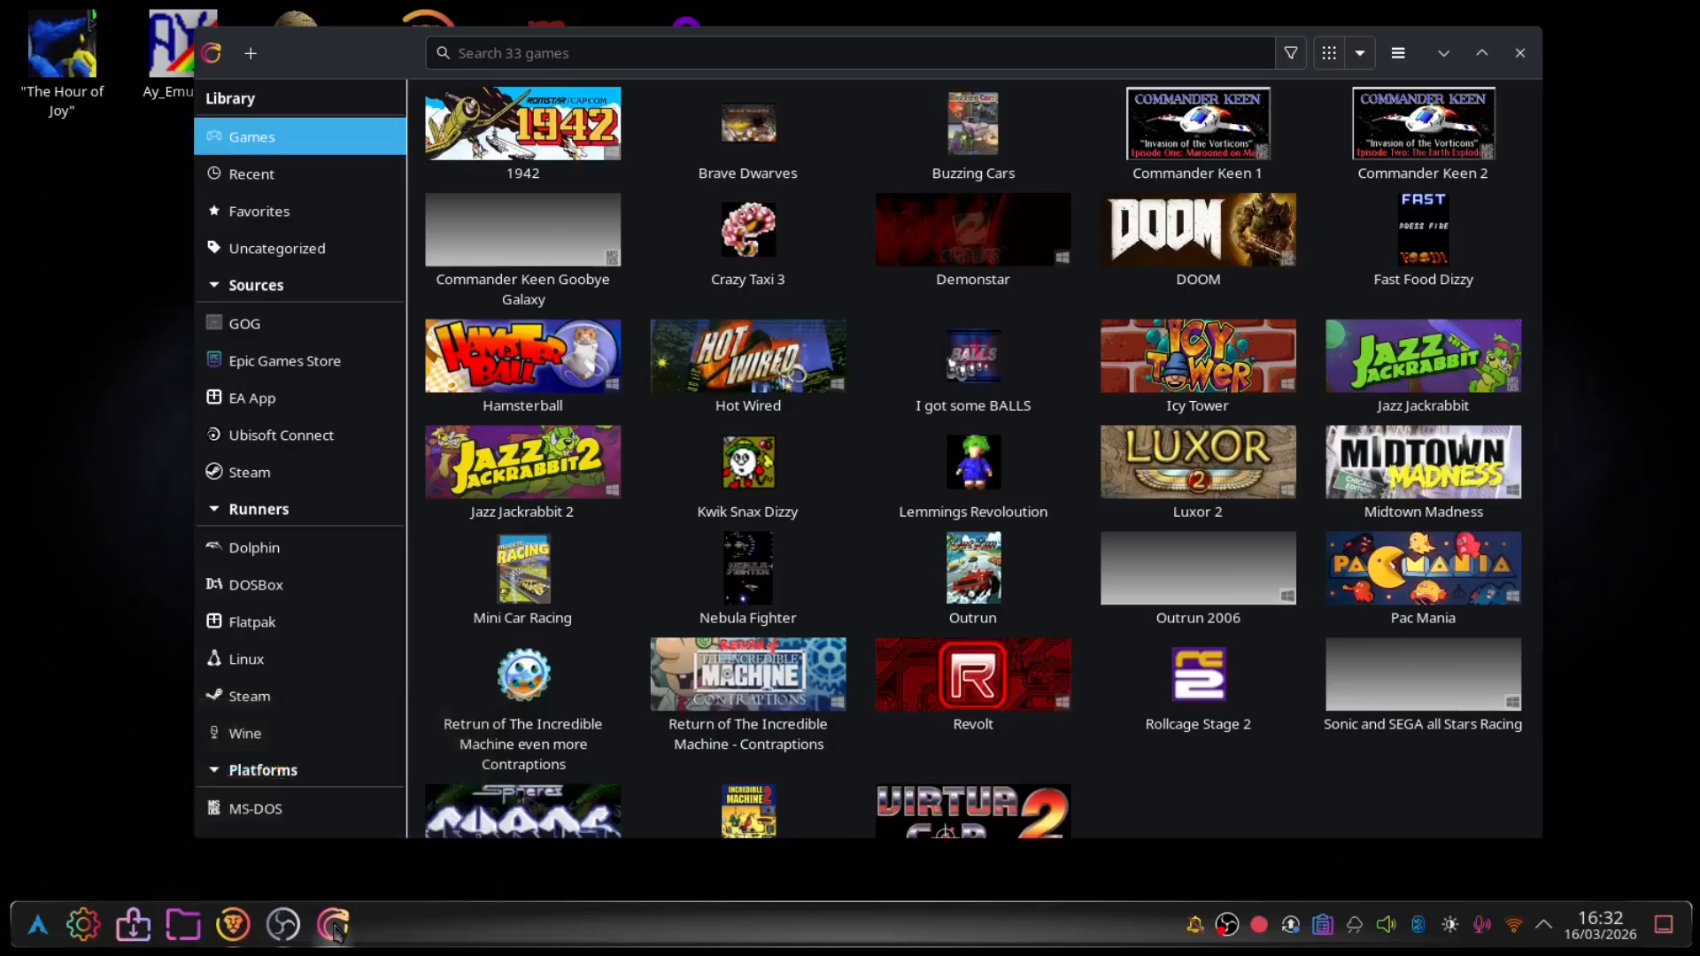
click(1481, 53)
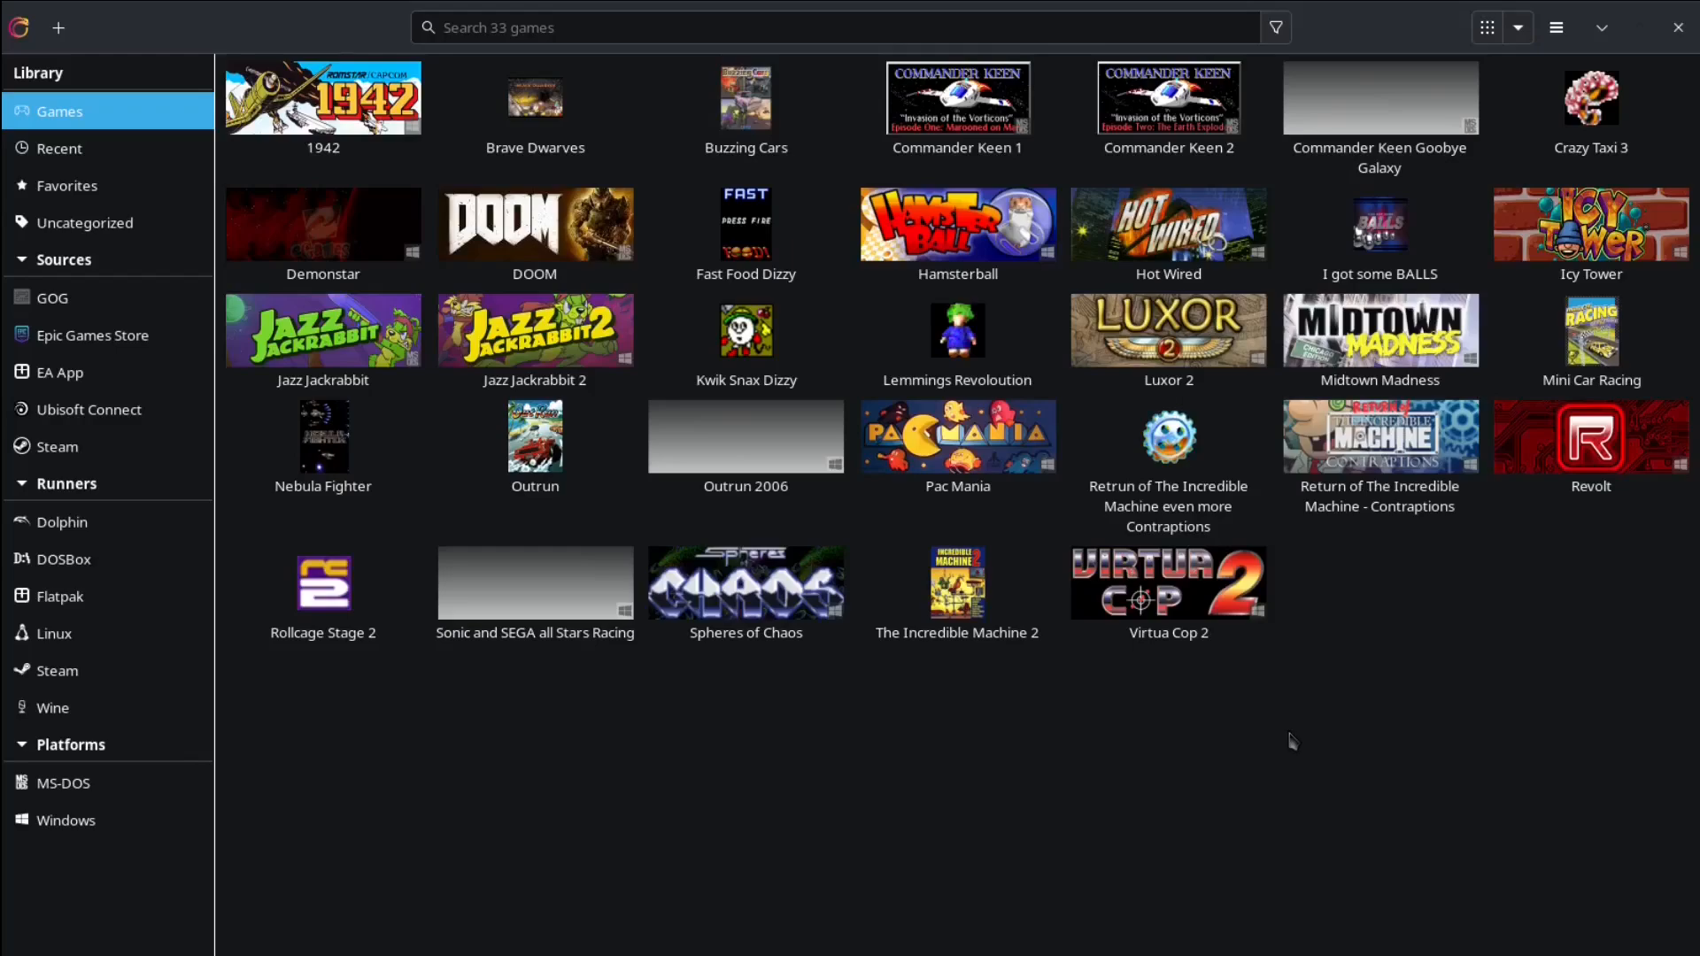
Step: Launch Sonic and SEGA all Stars Racing from the game library
click(553, 606)
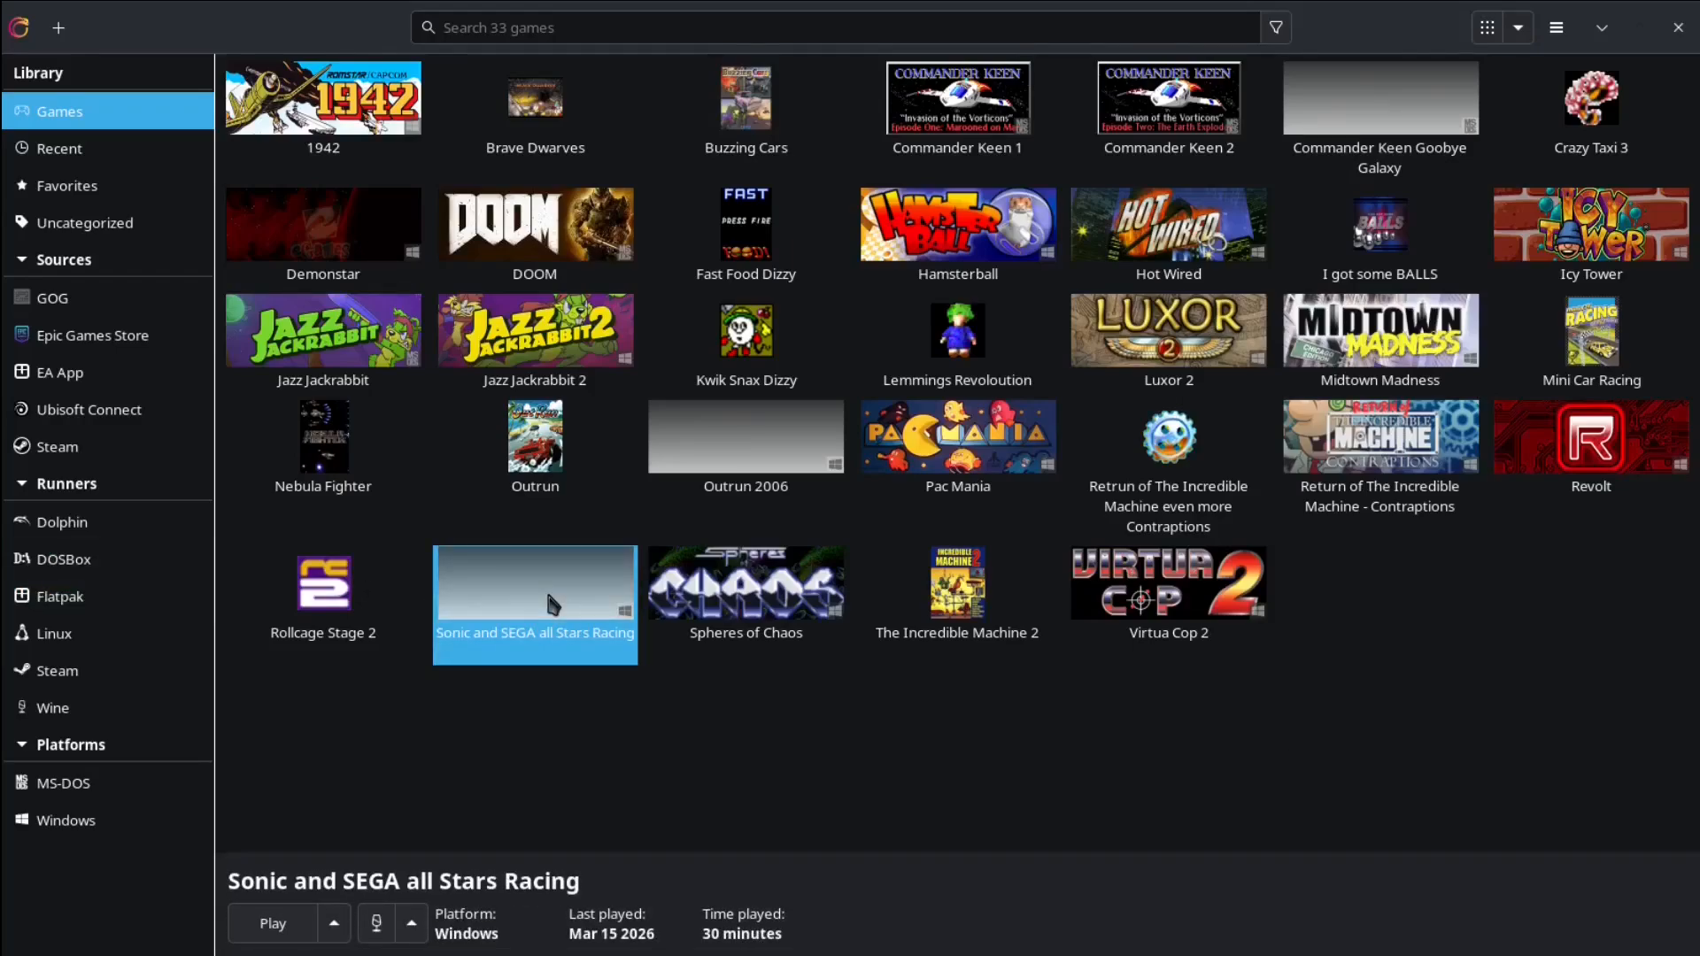
double_click(553, 606)
click(713, 695)
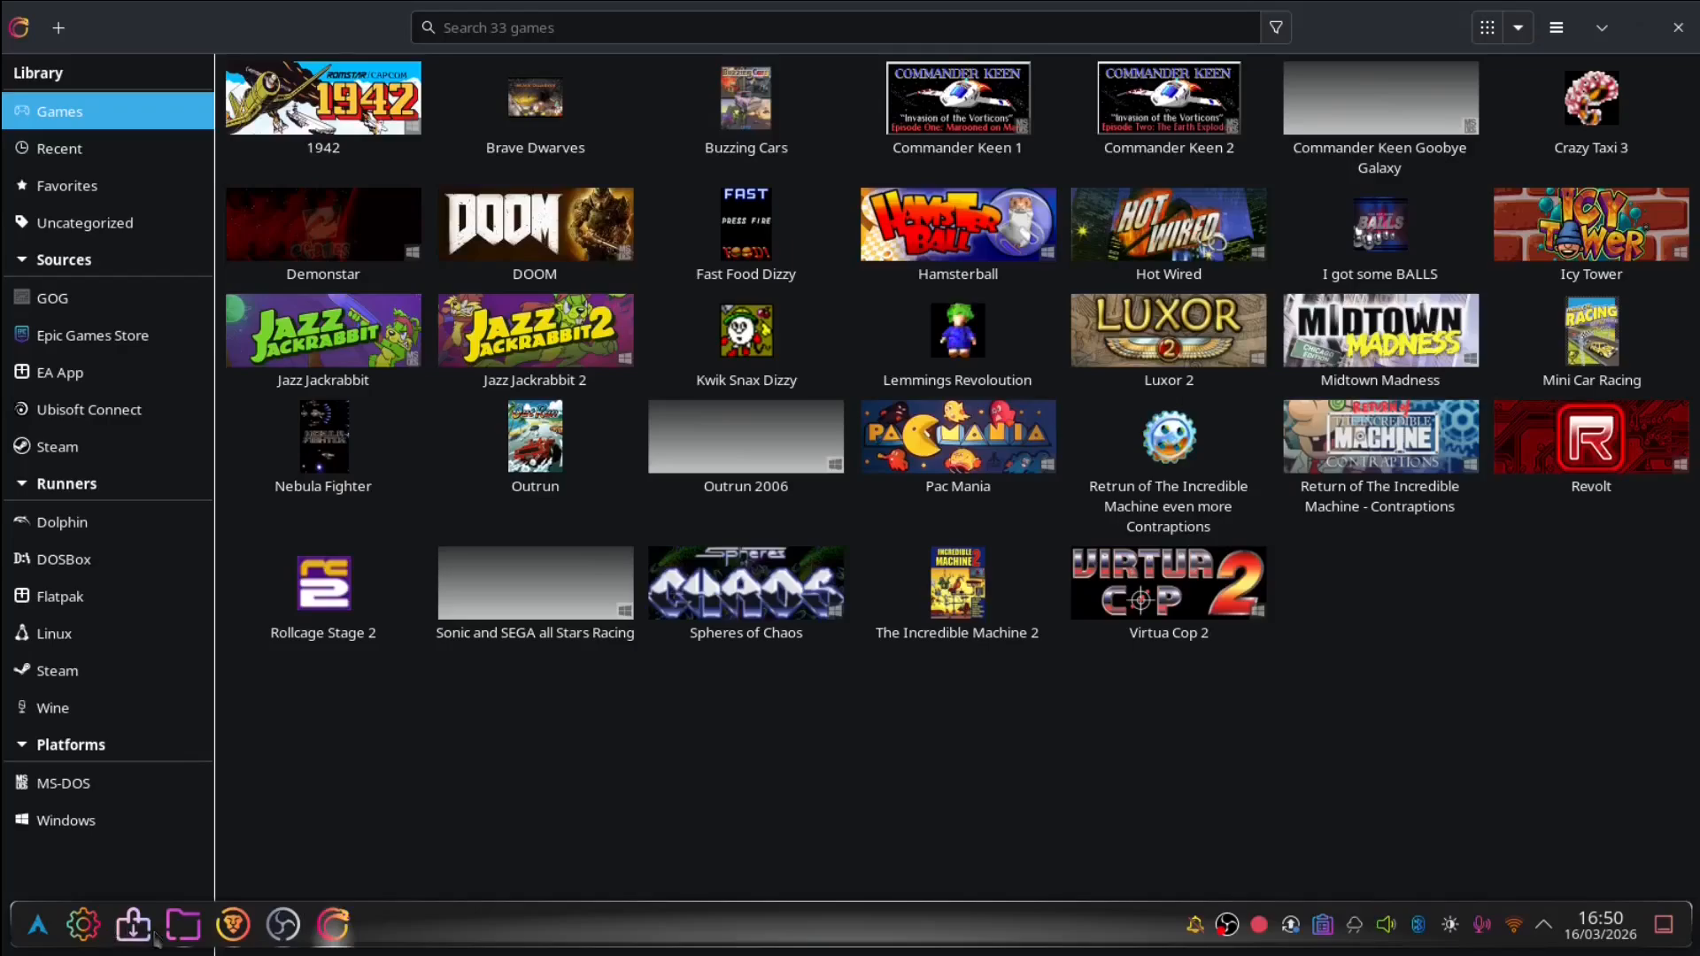
Step: View the contents of the Dracula Twins setup folder in the file manager and close it
click(182, 924)
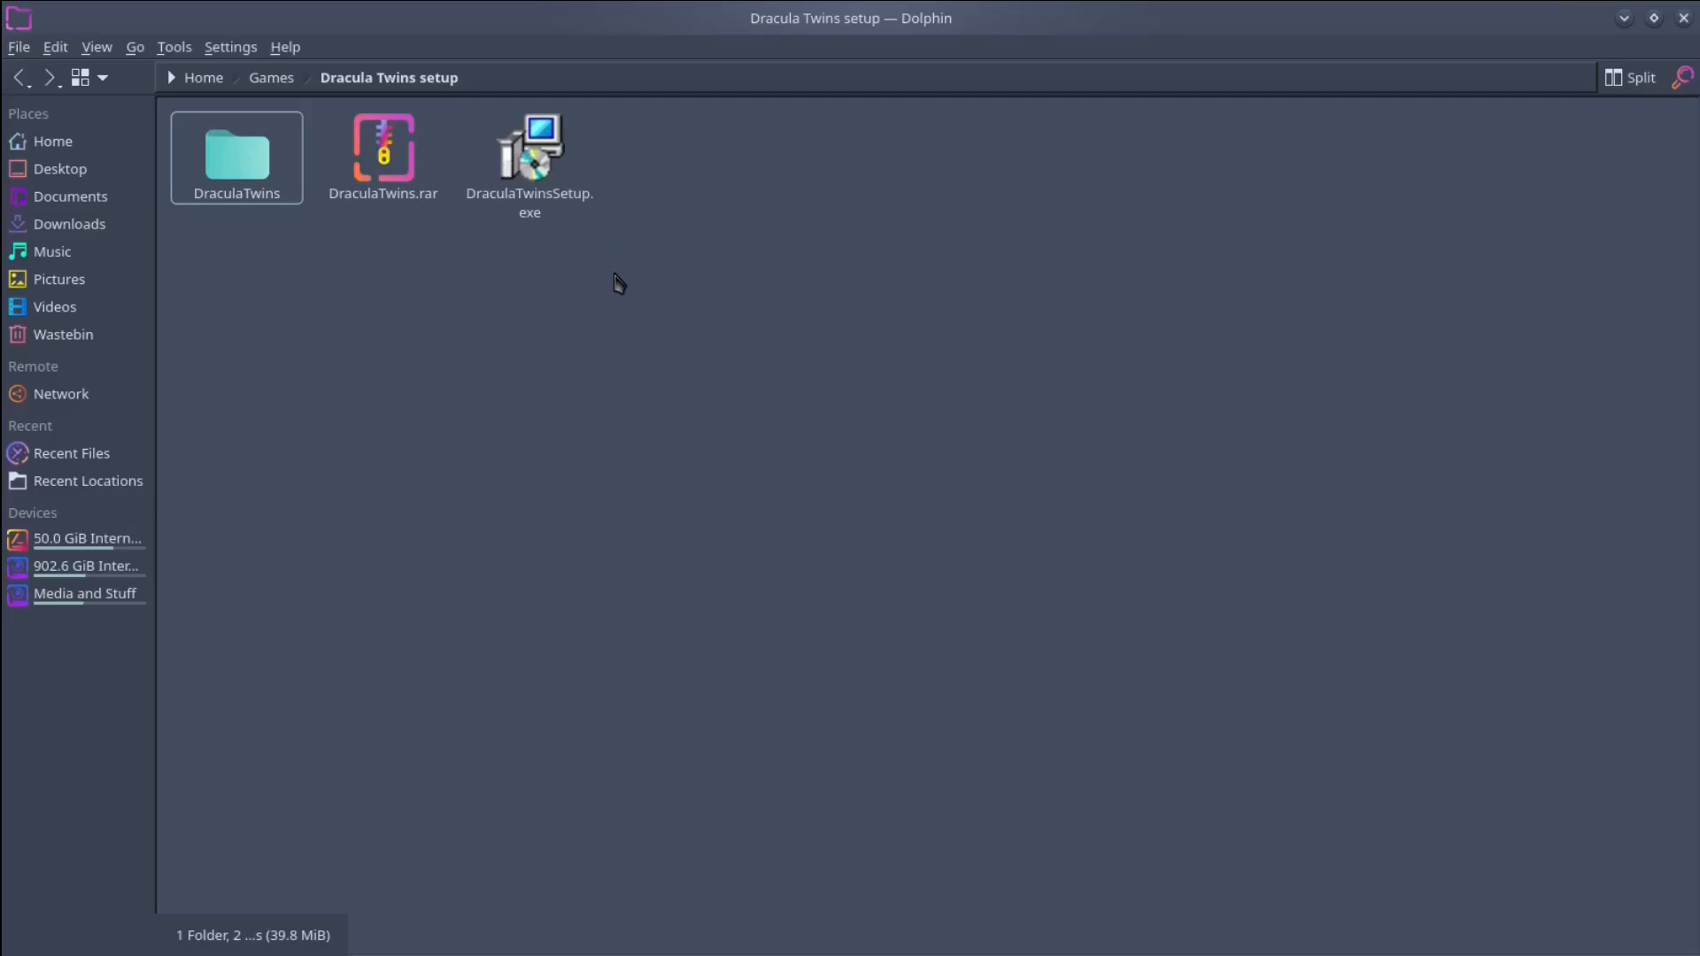
click(1683, 18)
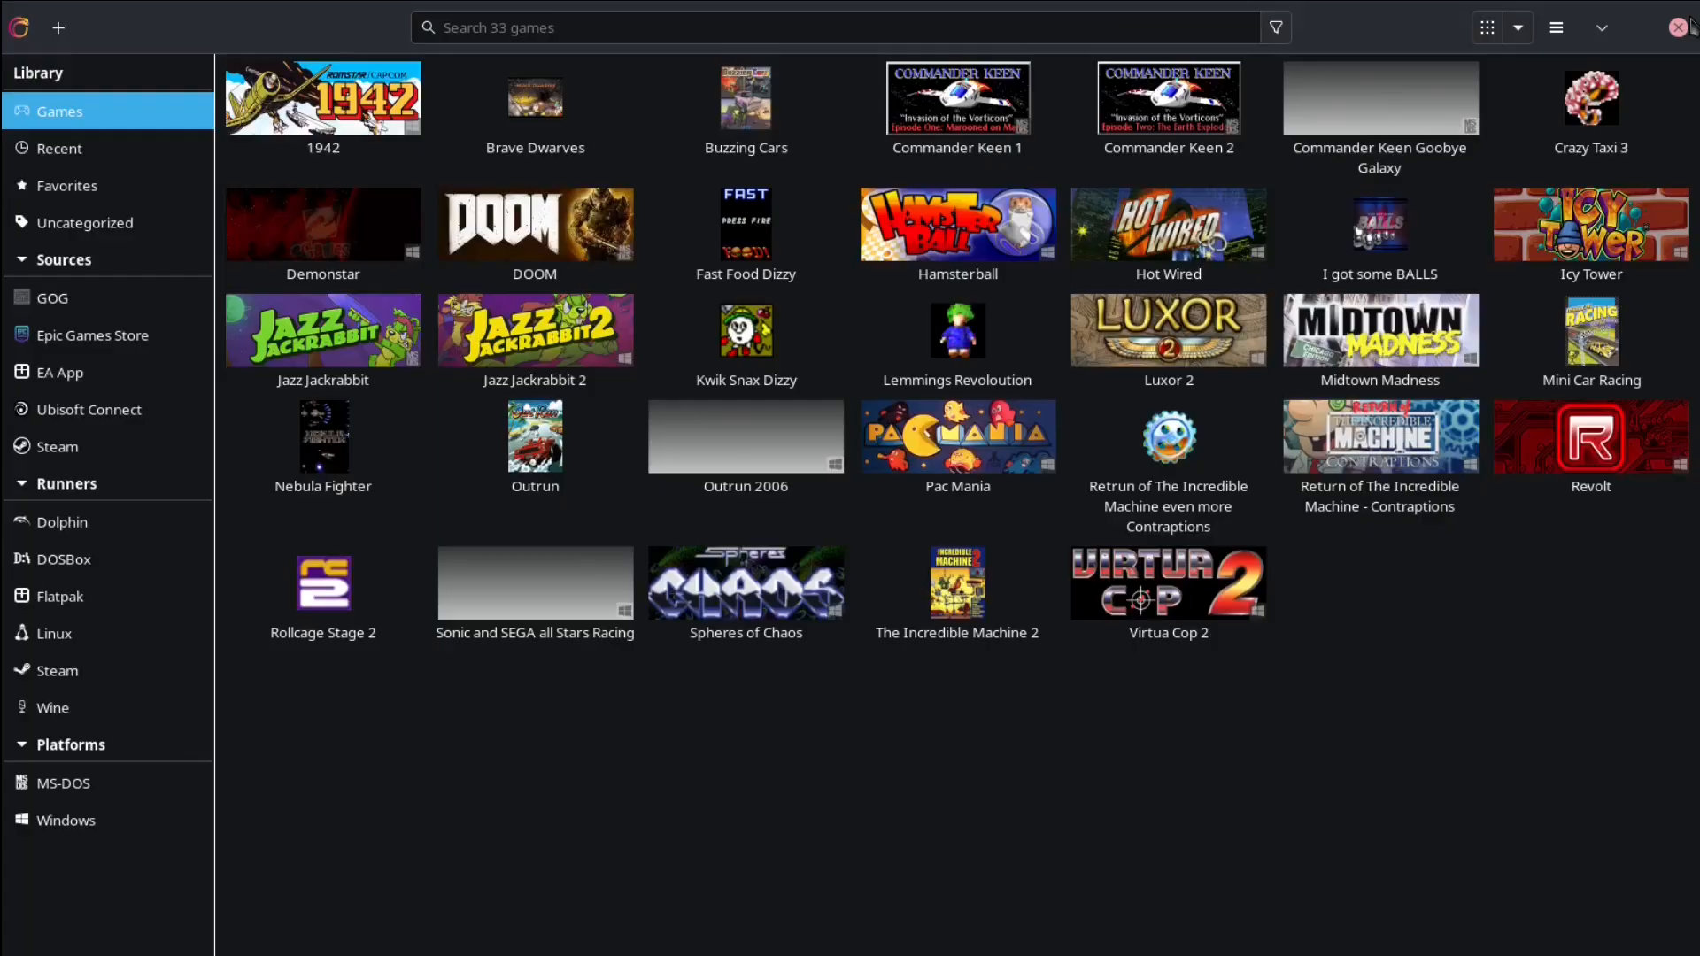
Step: Add a Windows game installed from an executable, named Dracula Twins, with the default preset and locale
click(58, 28)
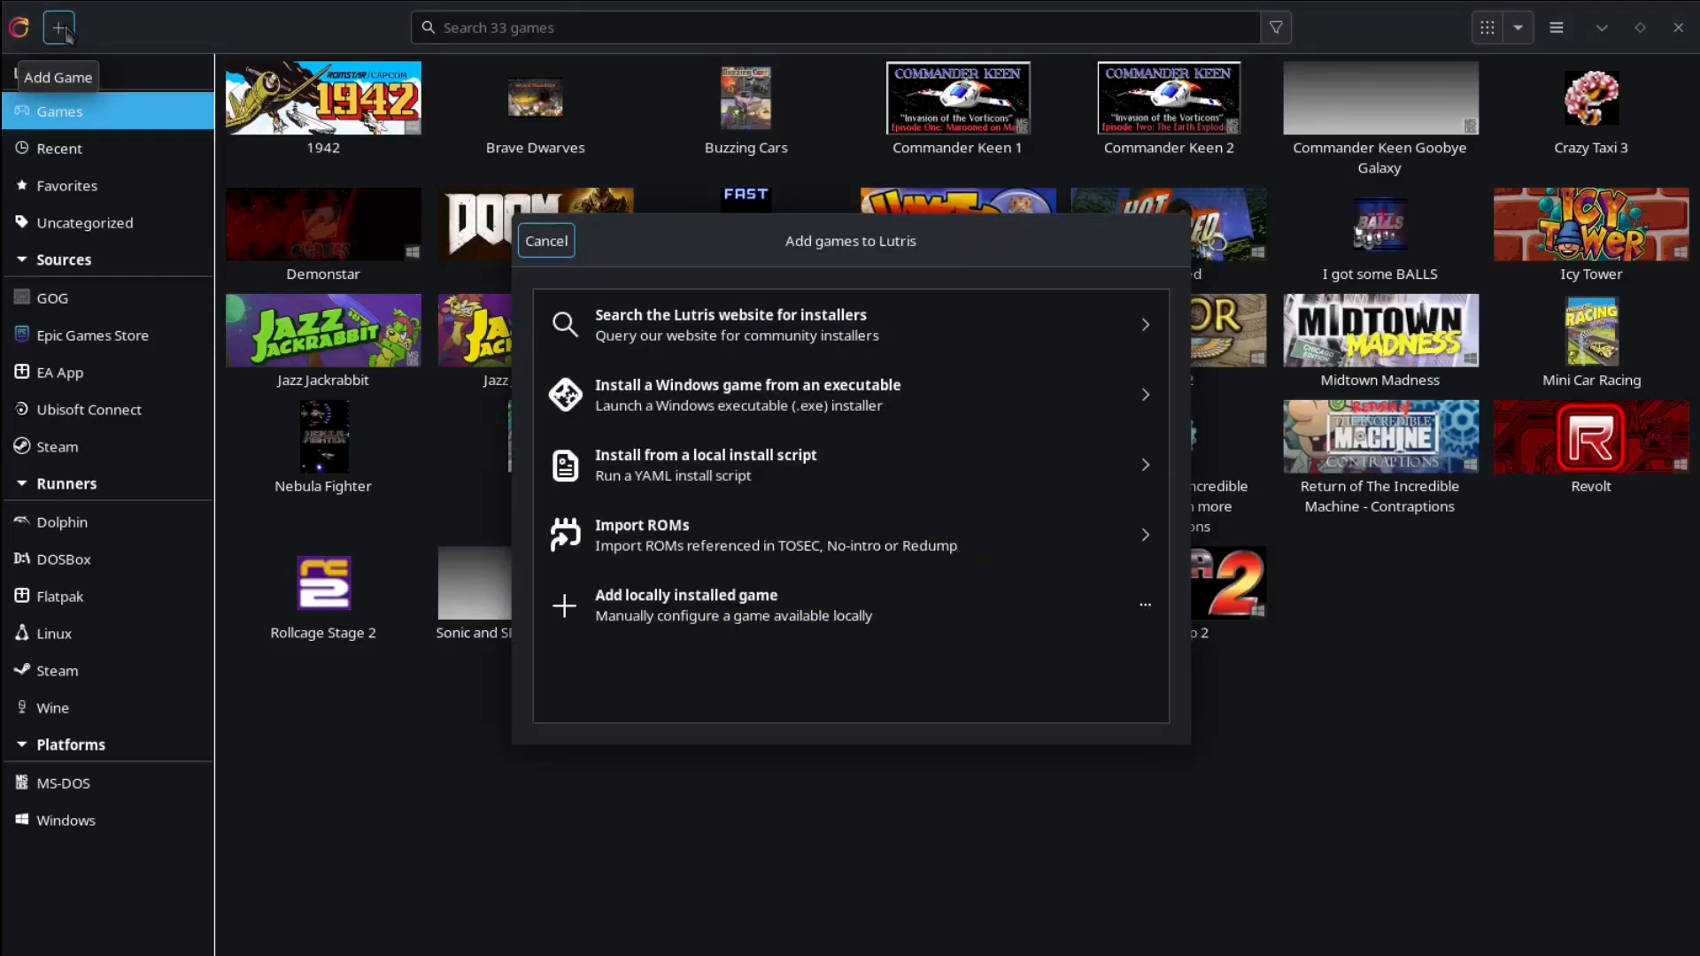
click(766, 411)
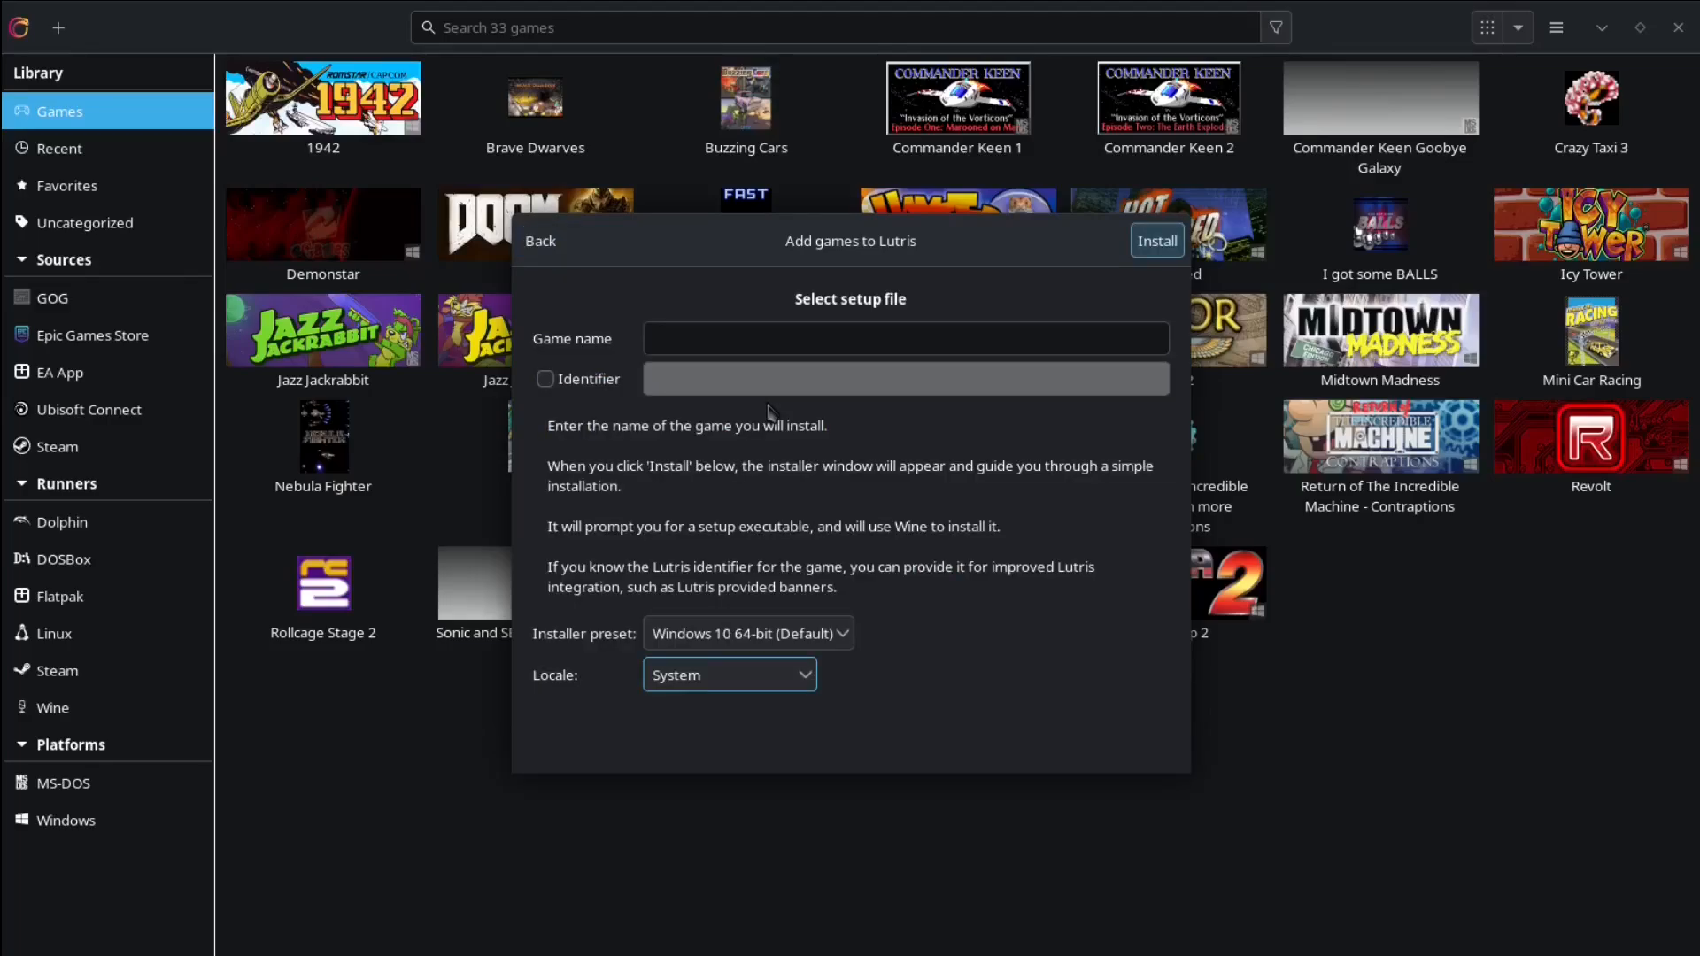
click(763, 346)
text(Dracula Twins)
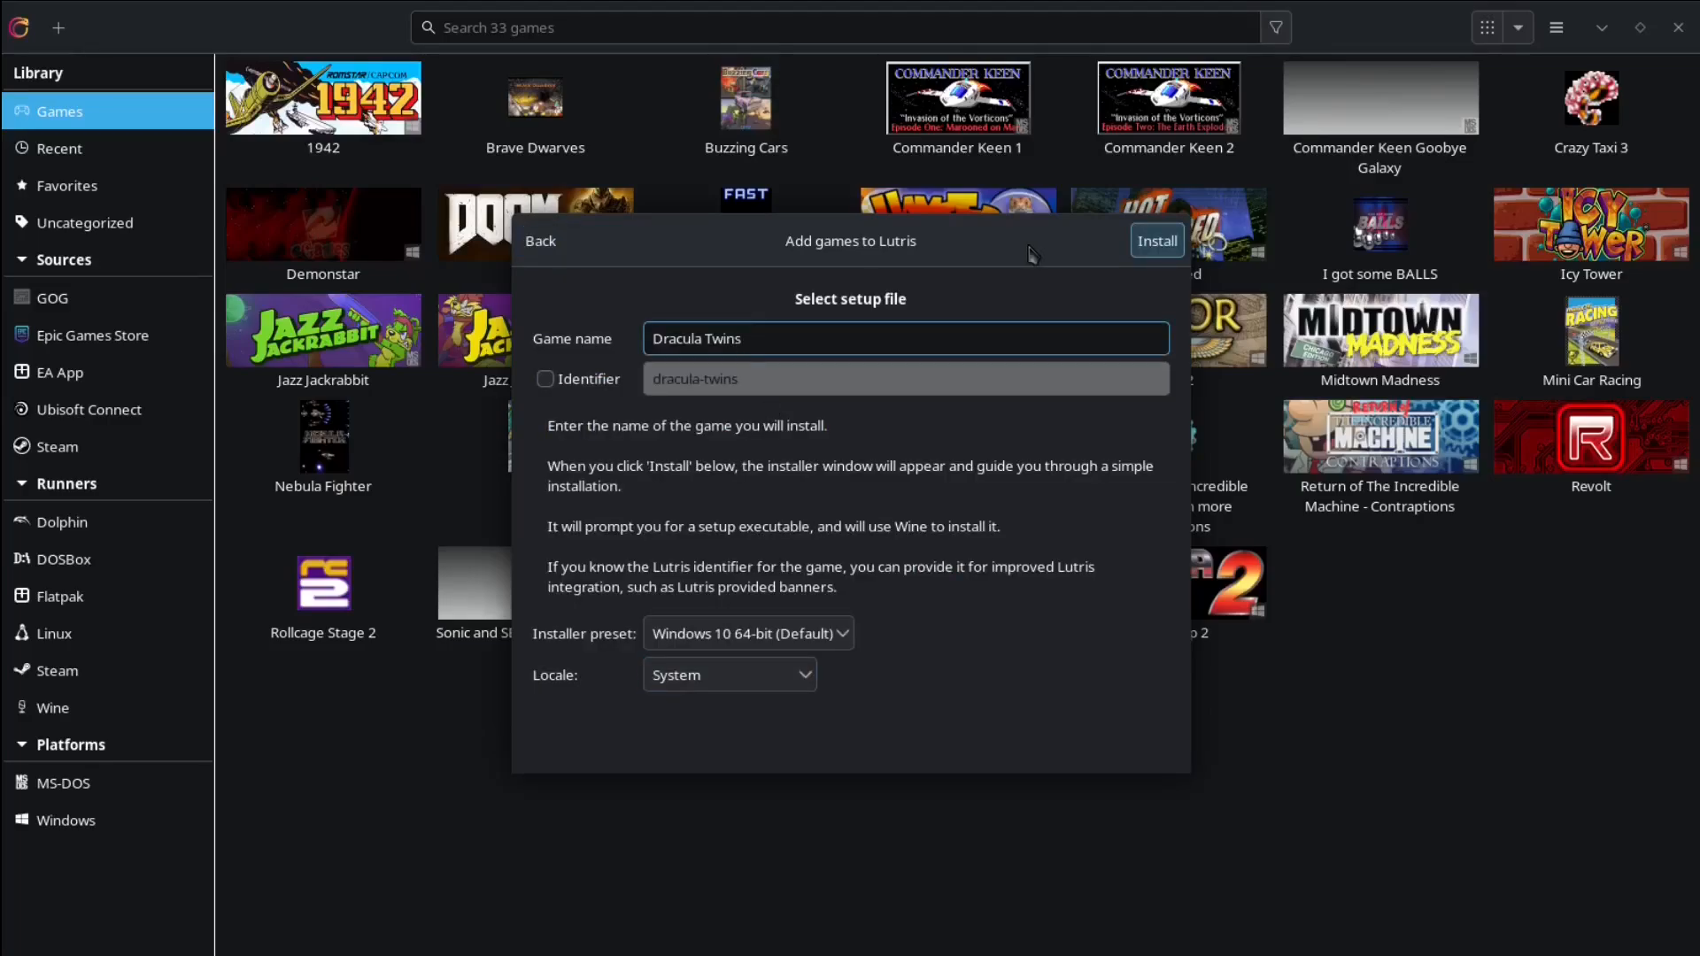
click(1157, 240)
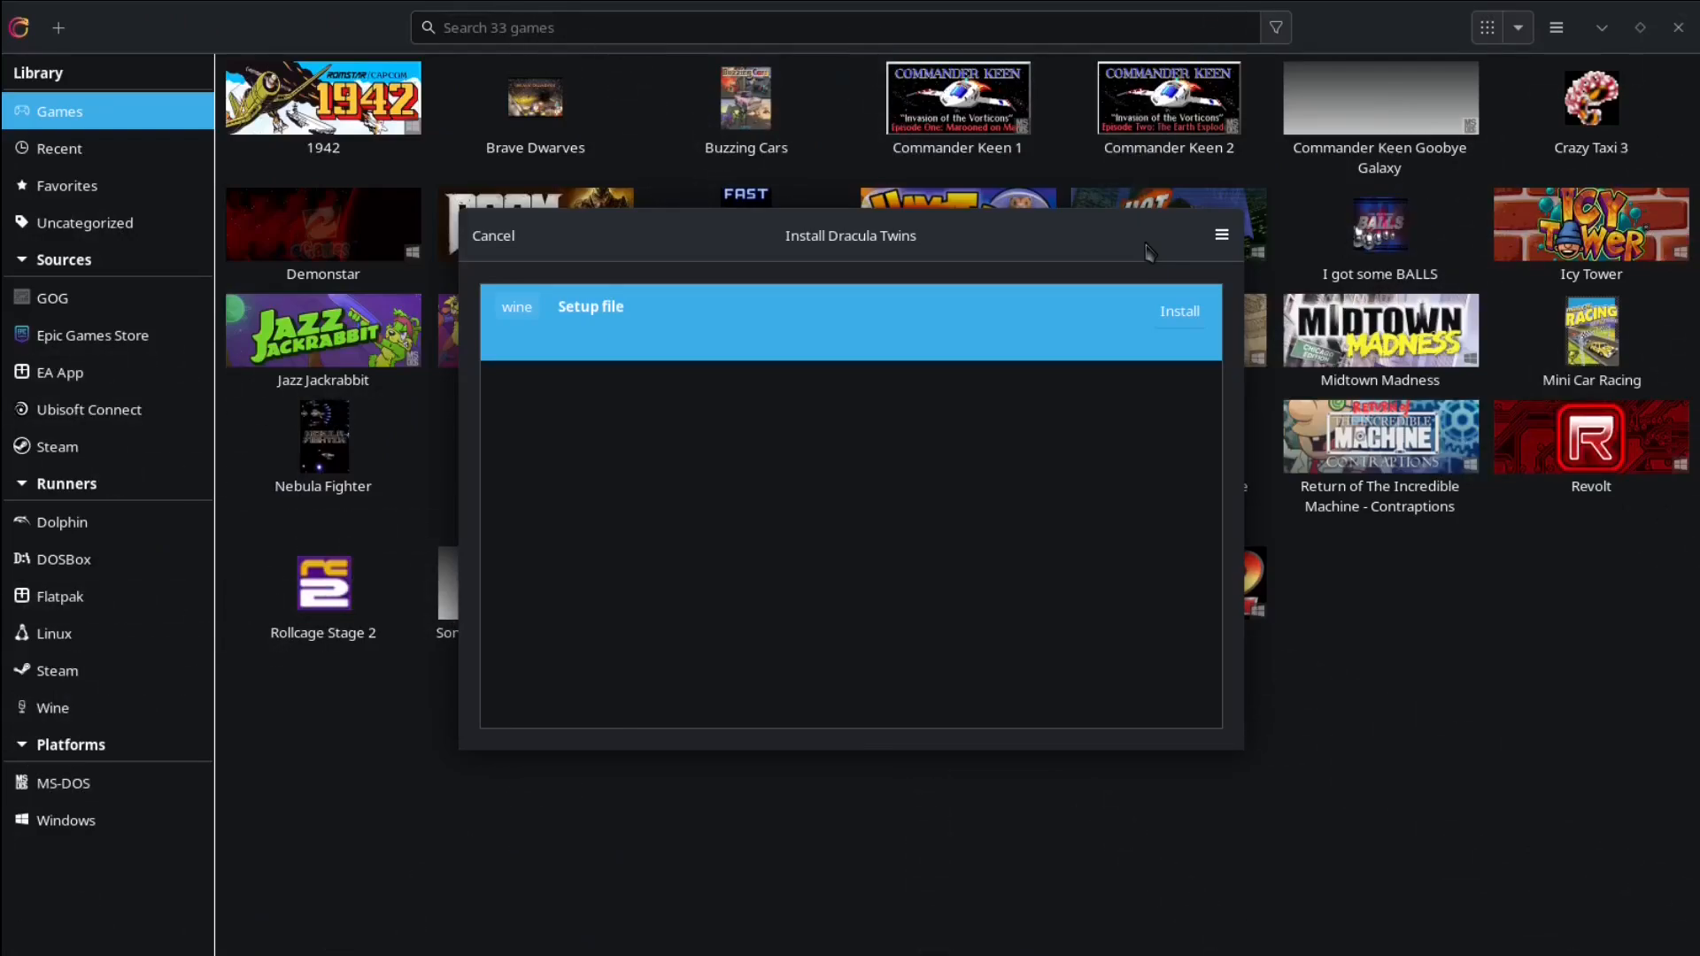
Step: Keep the default installation directory and start the installation using DraculaTwinsSetup.exe from the Dracula Twins setup folder
click(1175, 319)
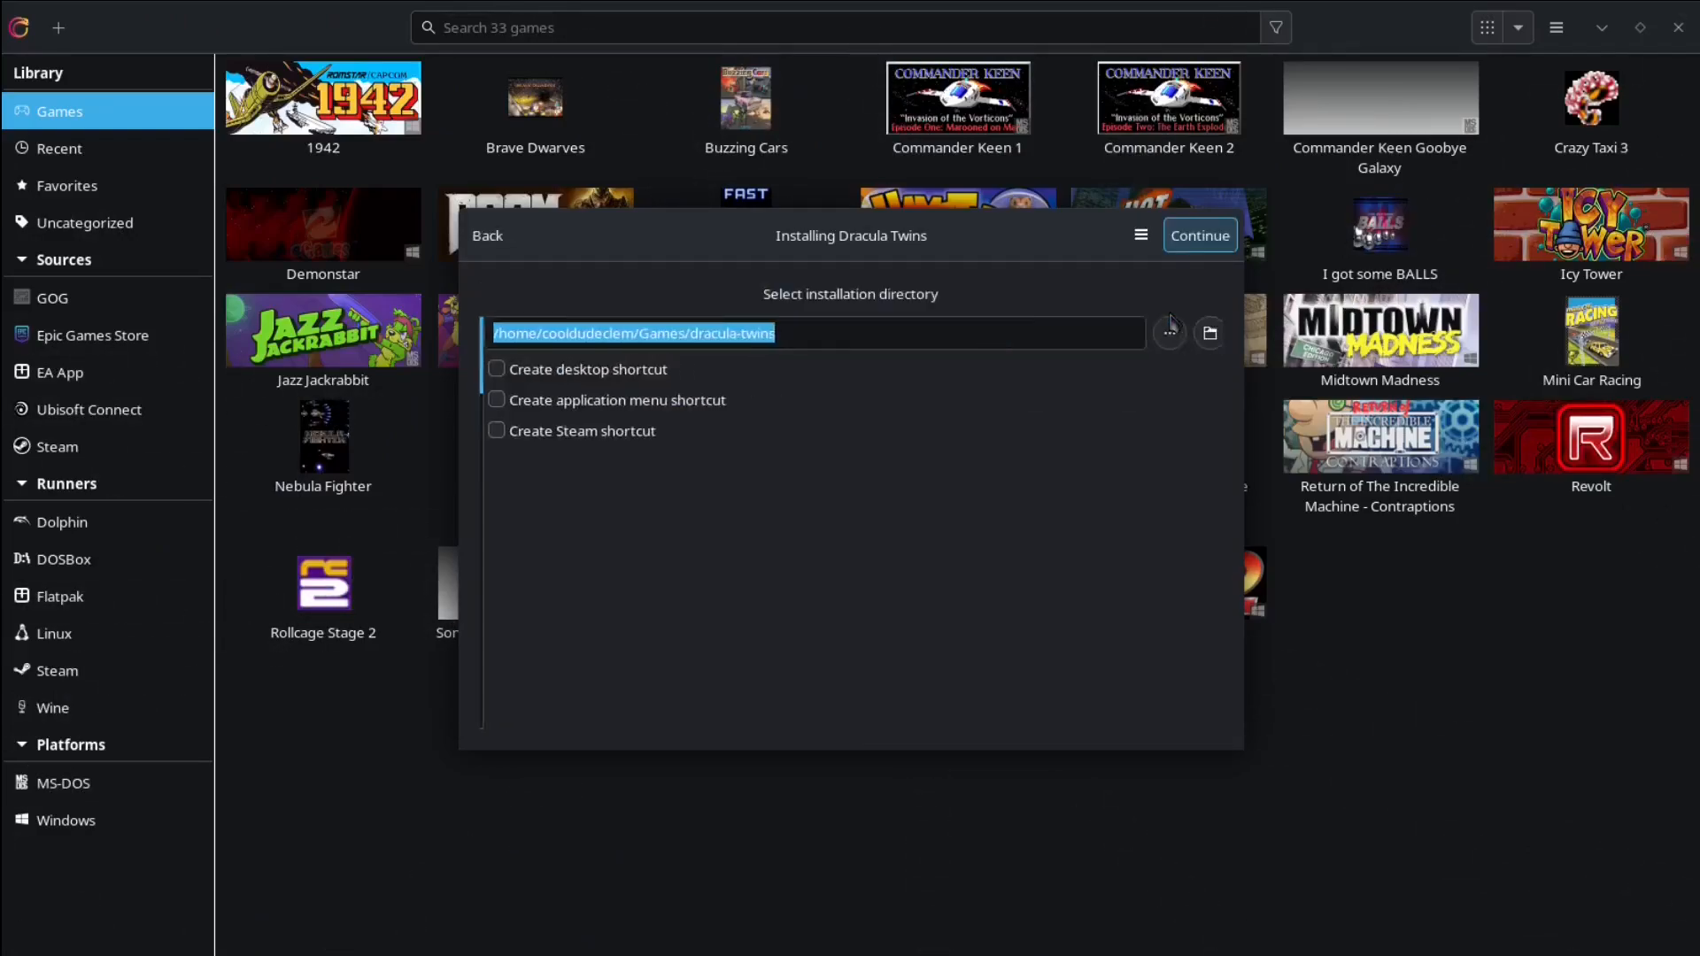
click(1186, 241)
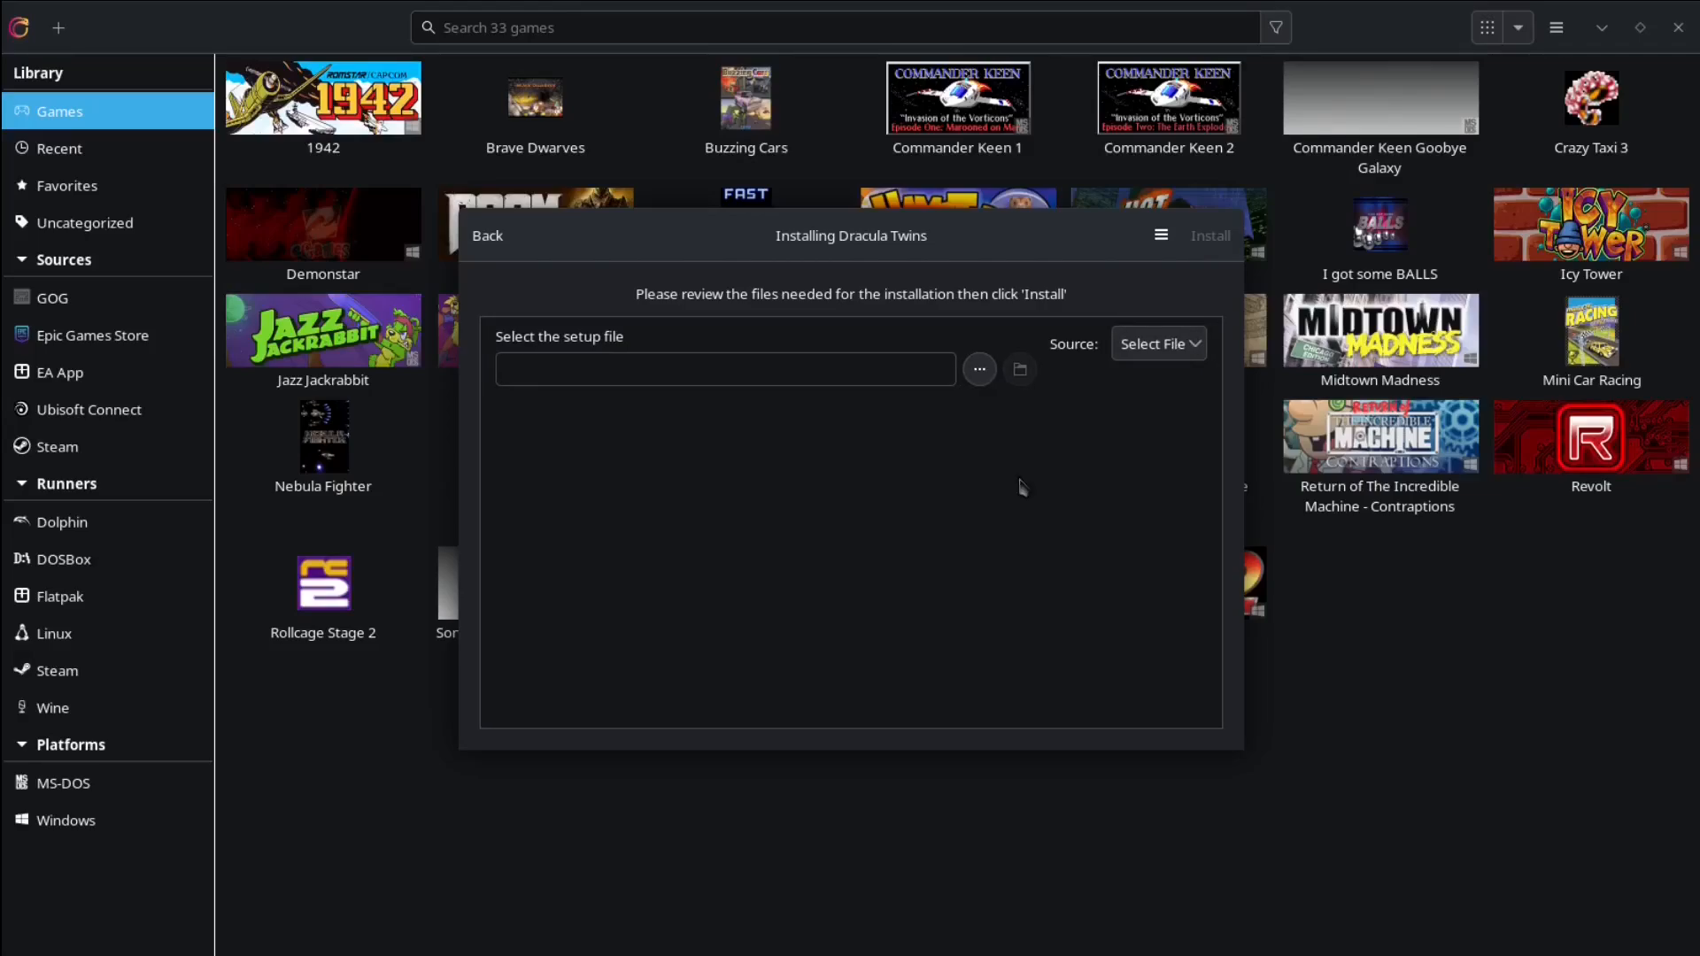
click(980, 369)
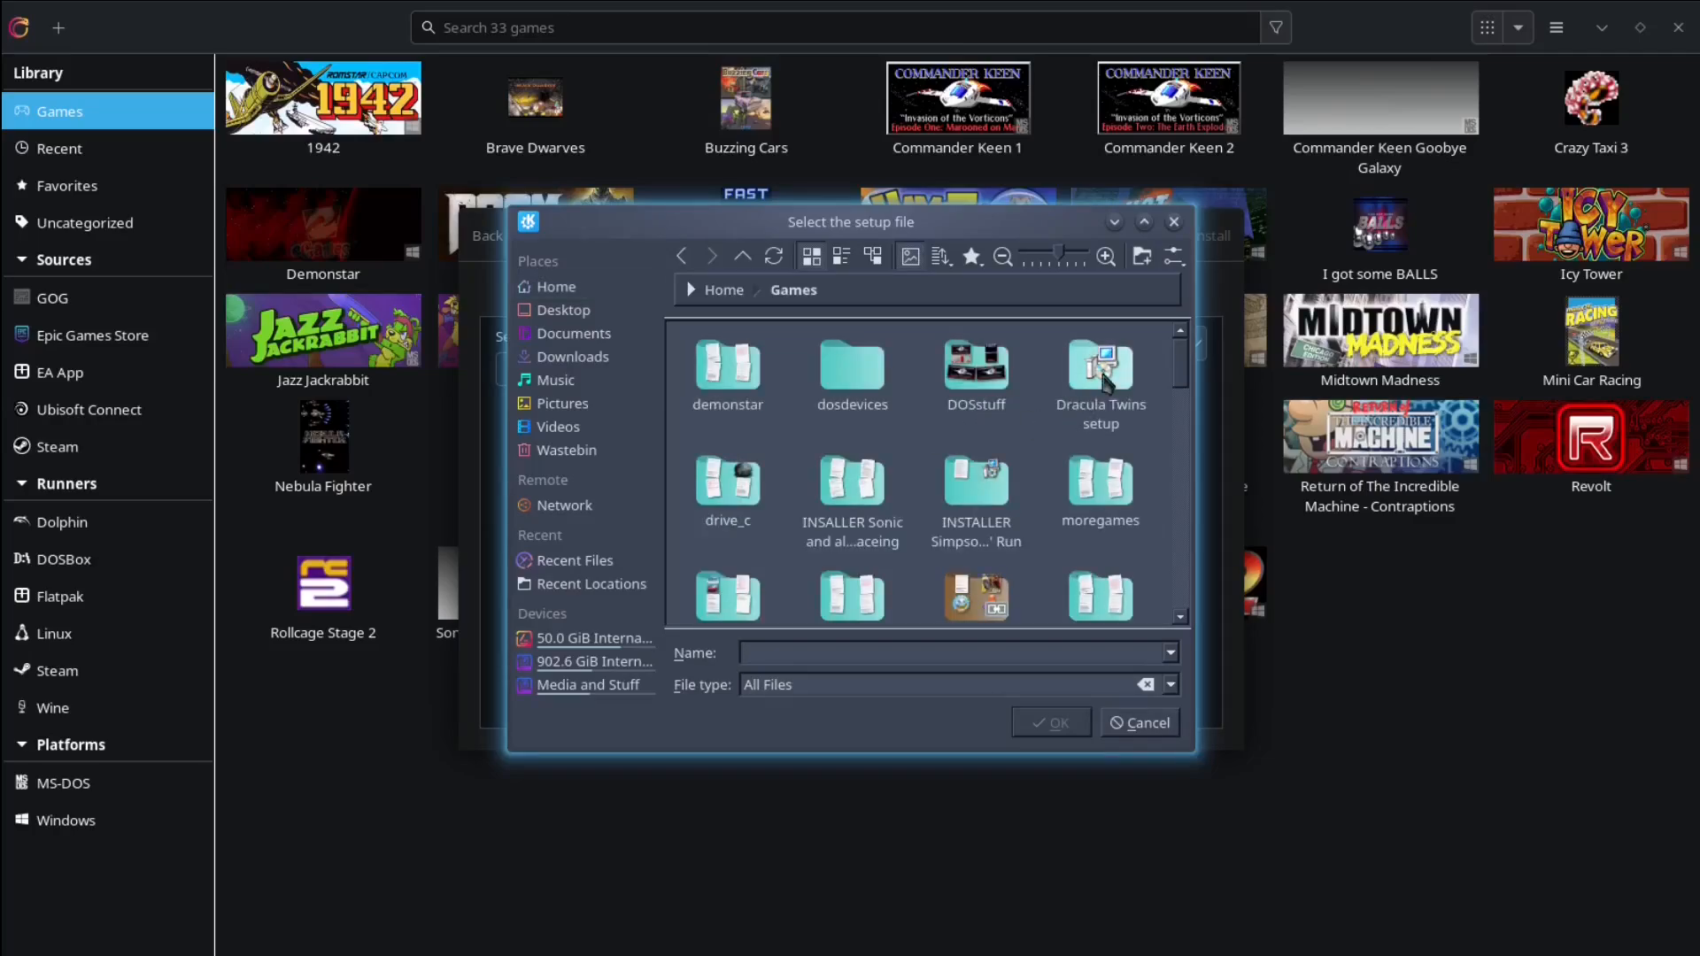
double_click(1104, 373)
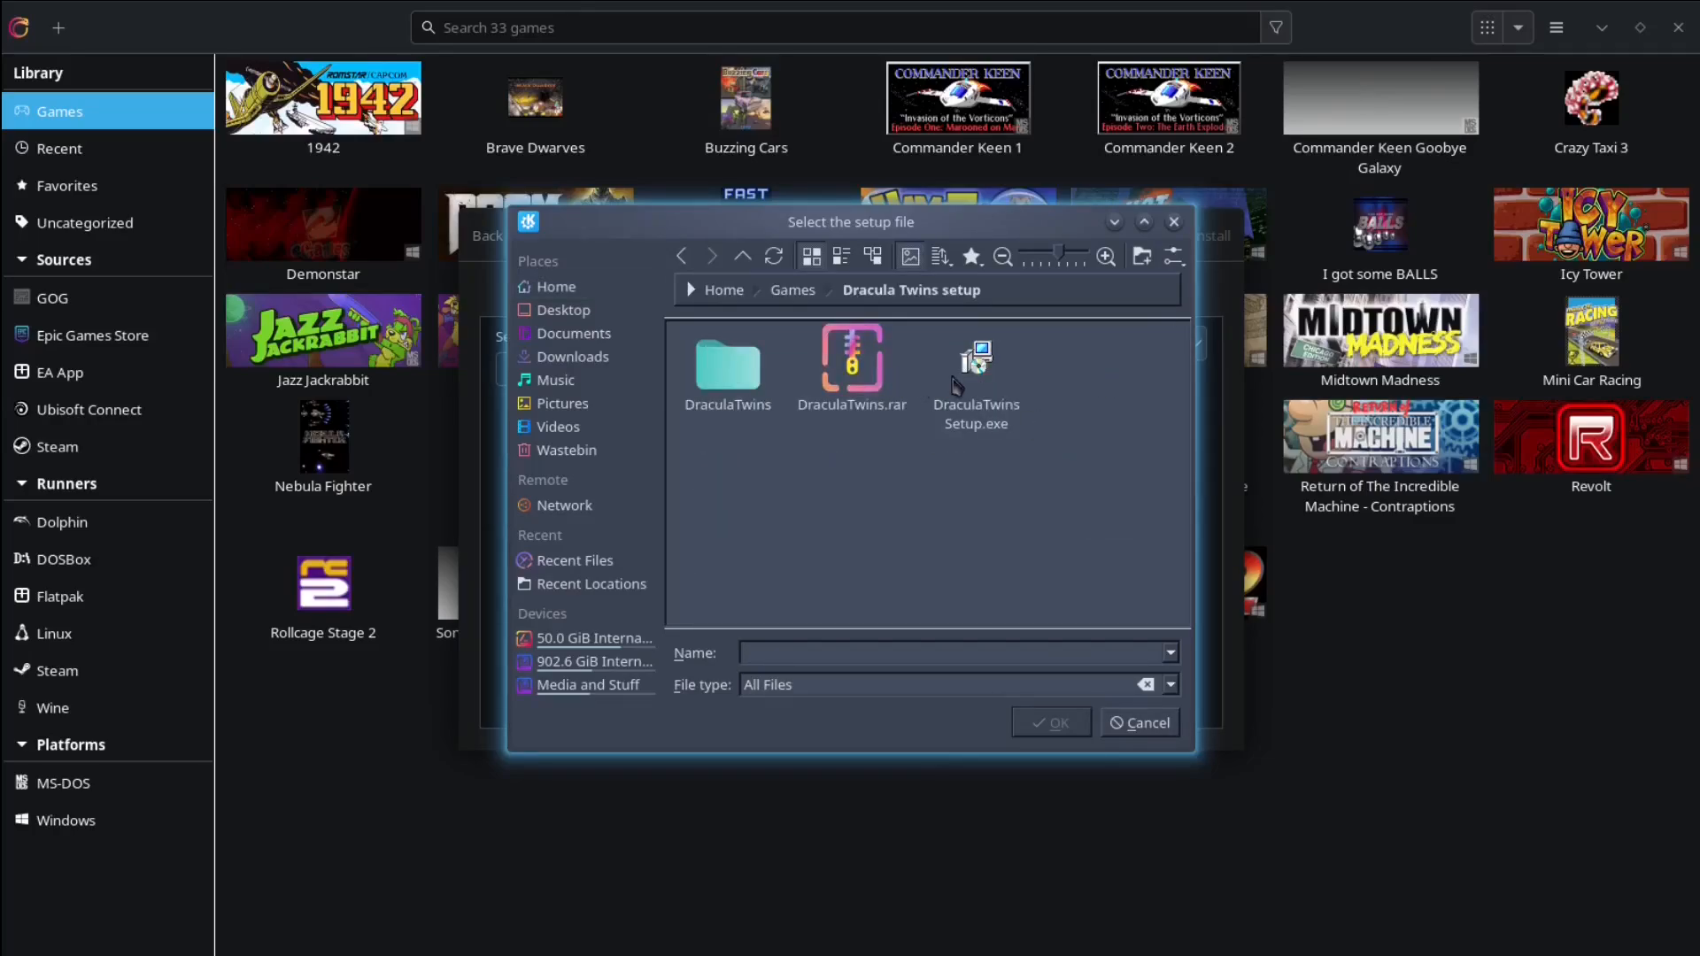
double_click(976, 363)
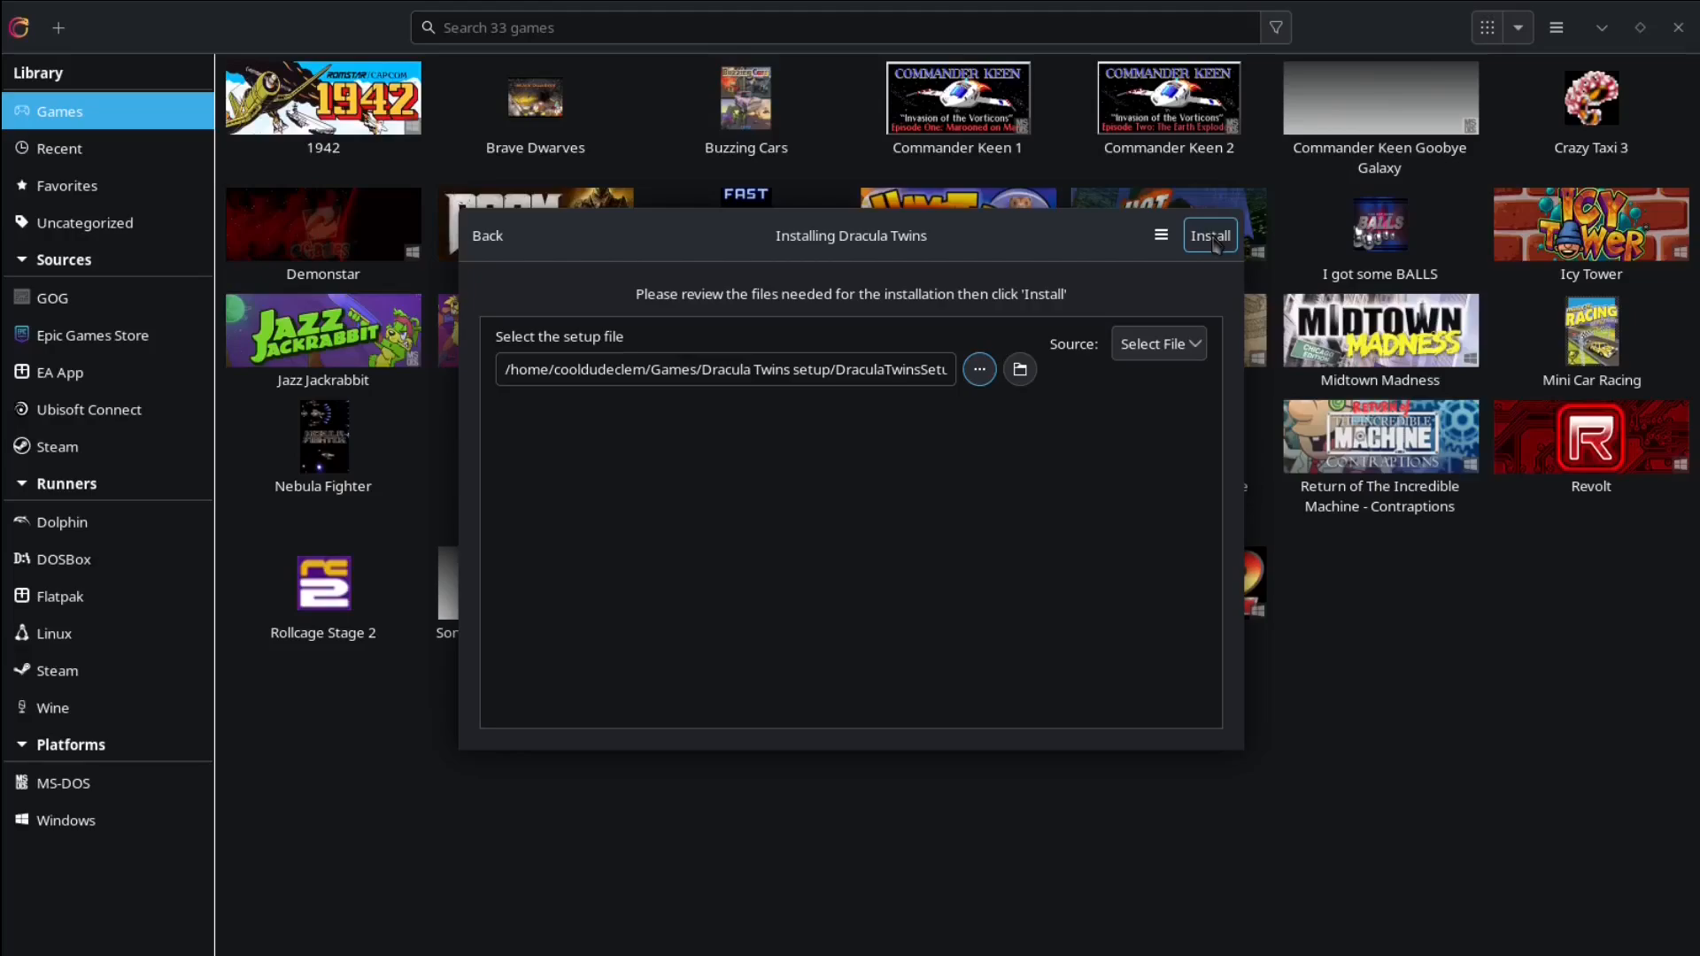
click(1211, 237)
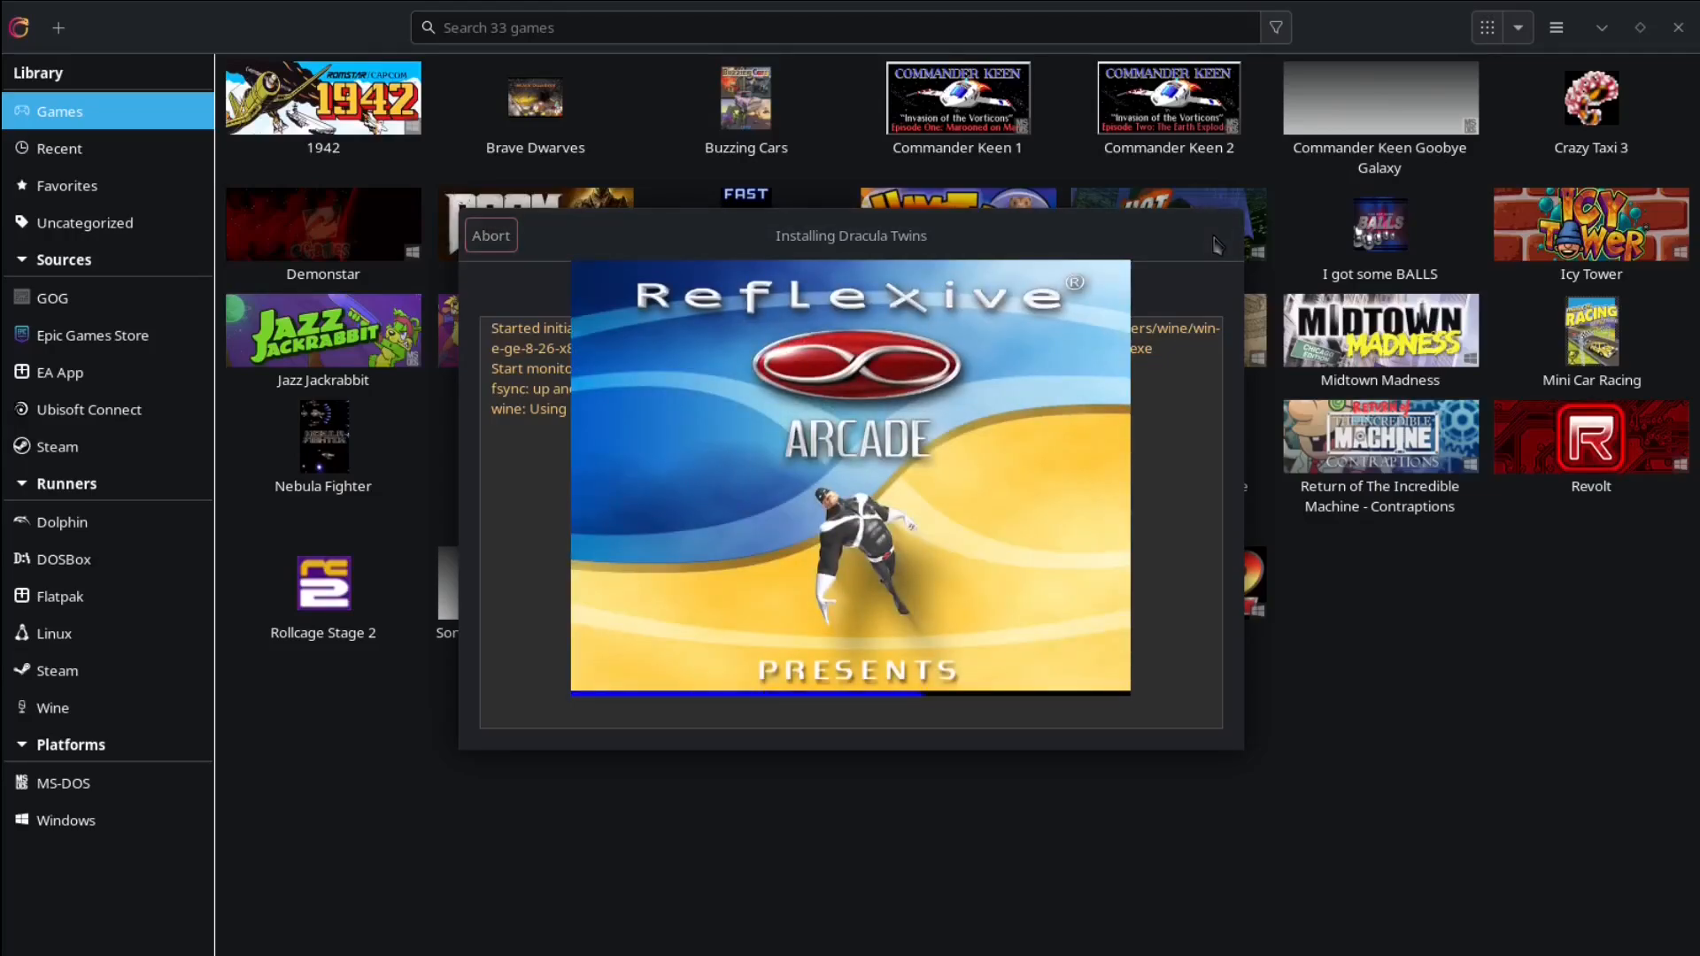
Step: Accept the license agreement, run through the Dracula Twins setup wizard, and turn off launching the game on completion
click(973, 660)
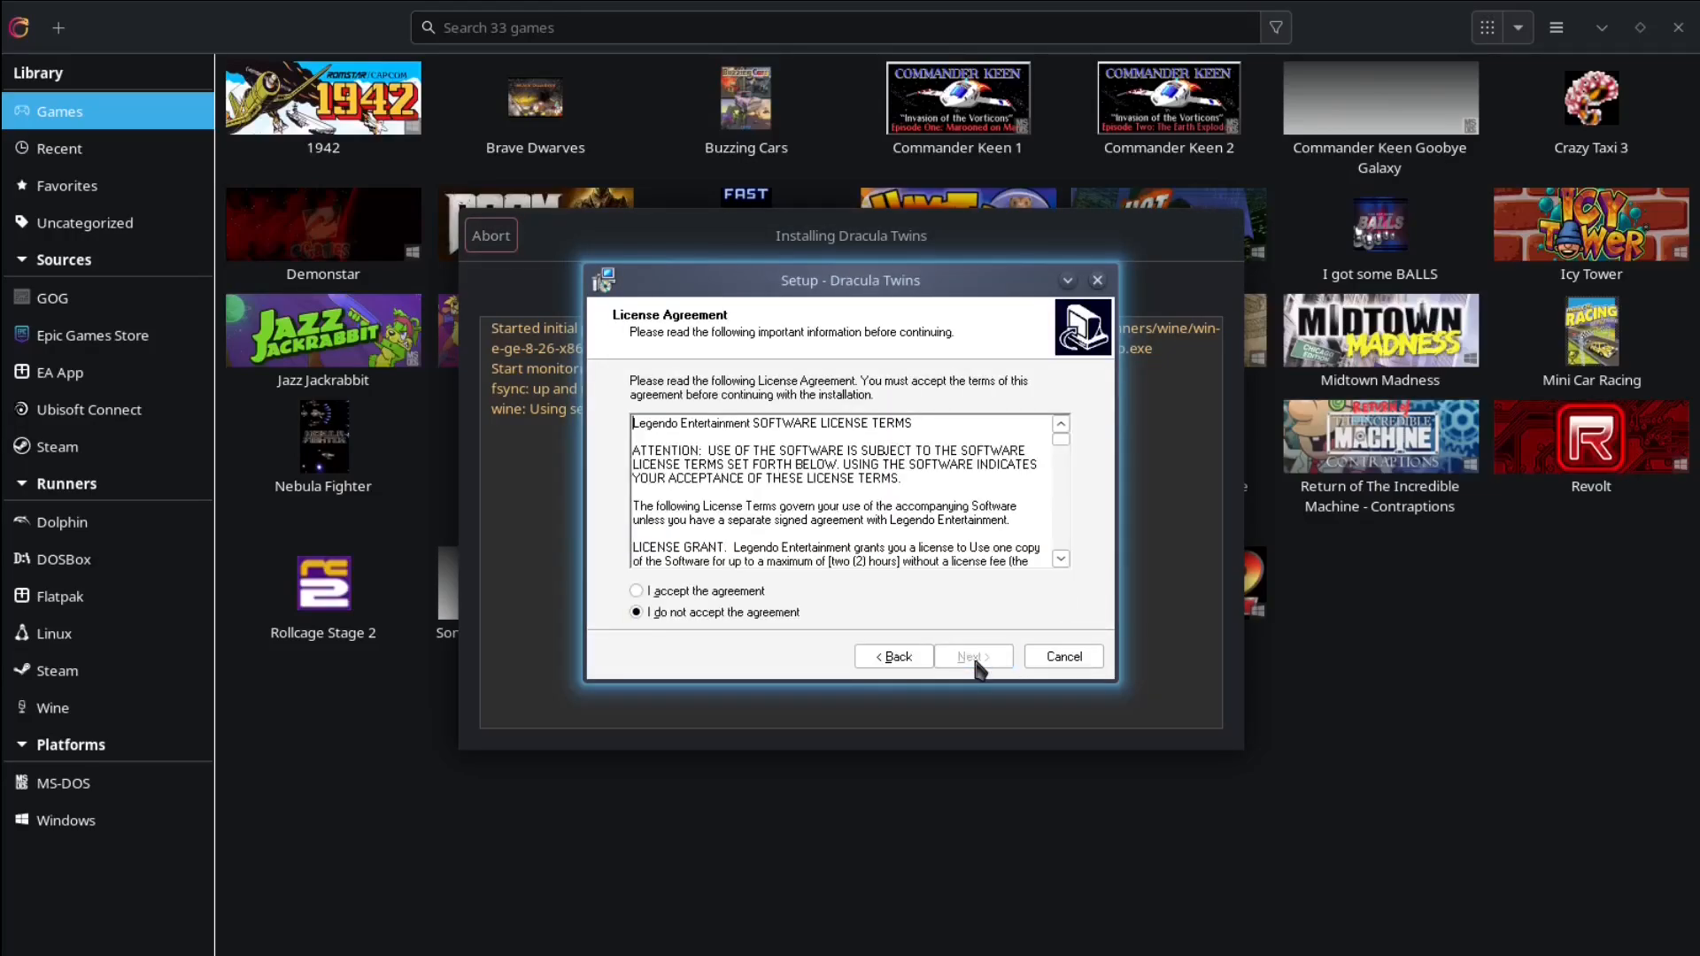
click(635, 591)
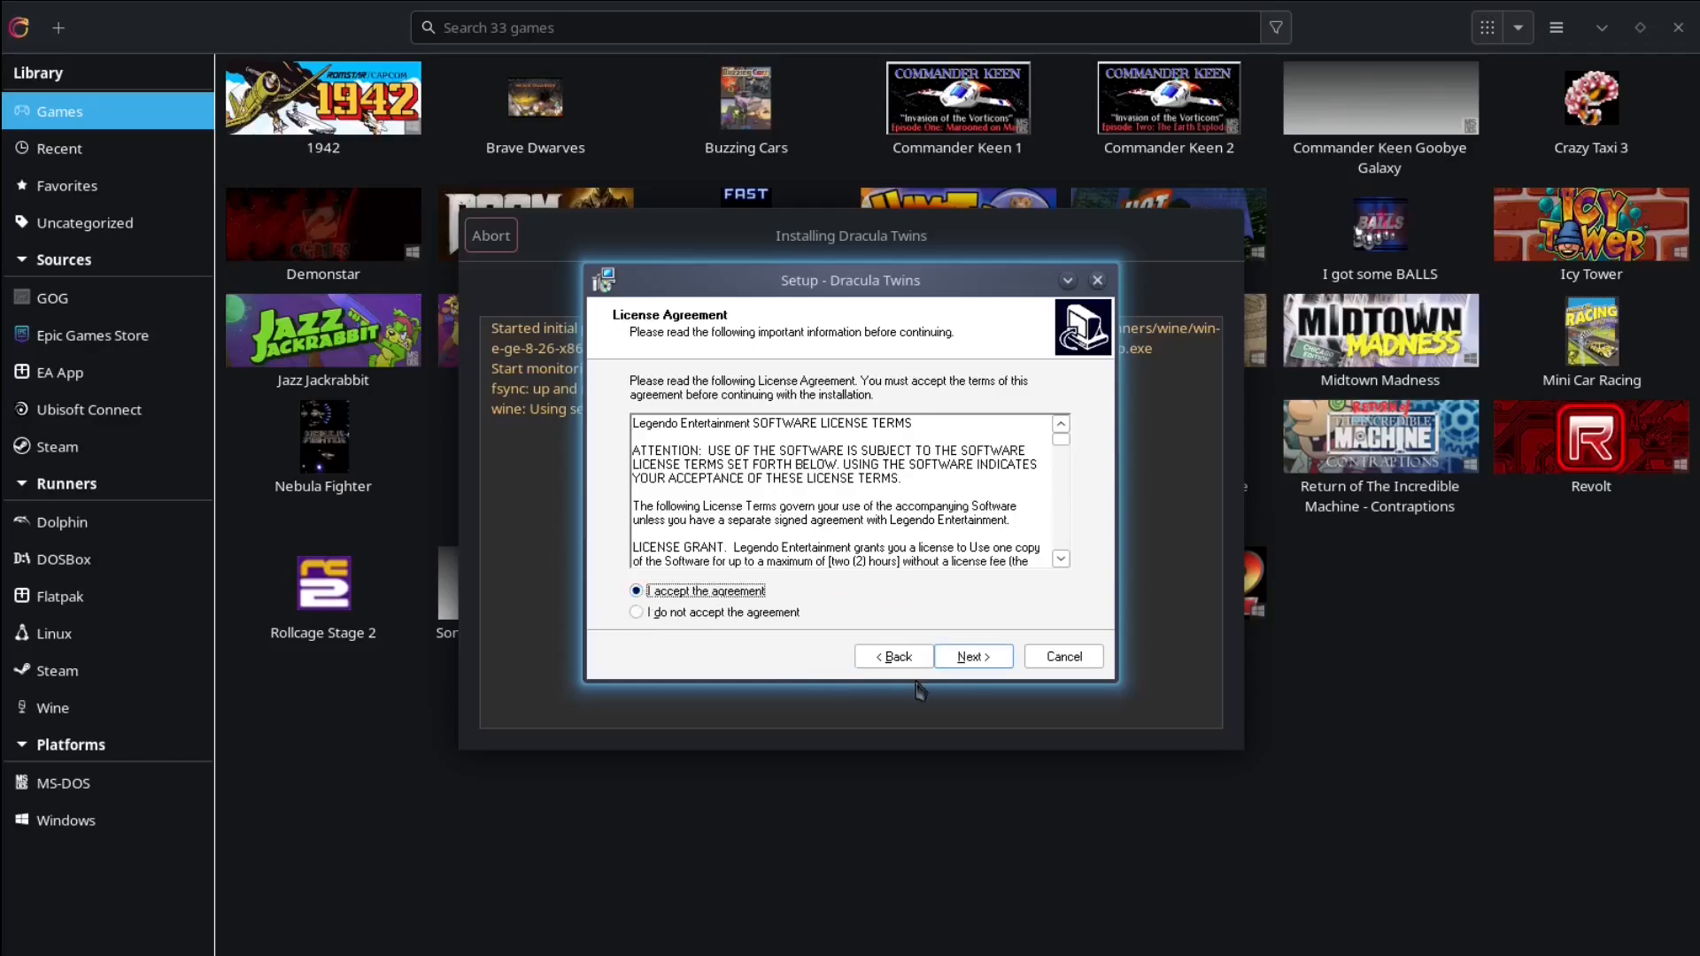
click(972, 660)
click(971, 660)
click(972, 662)
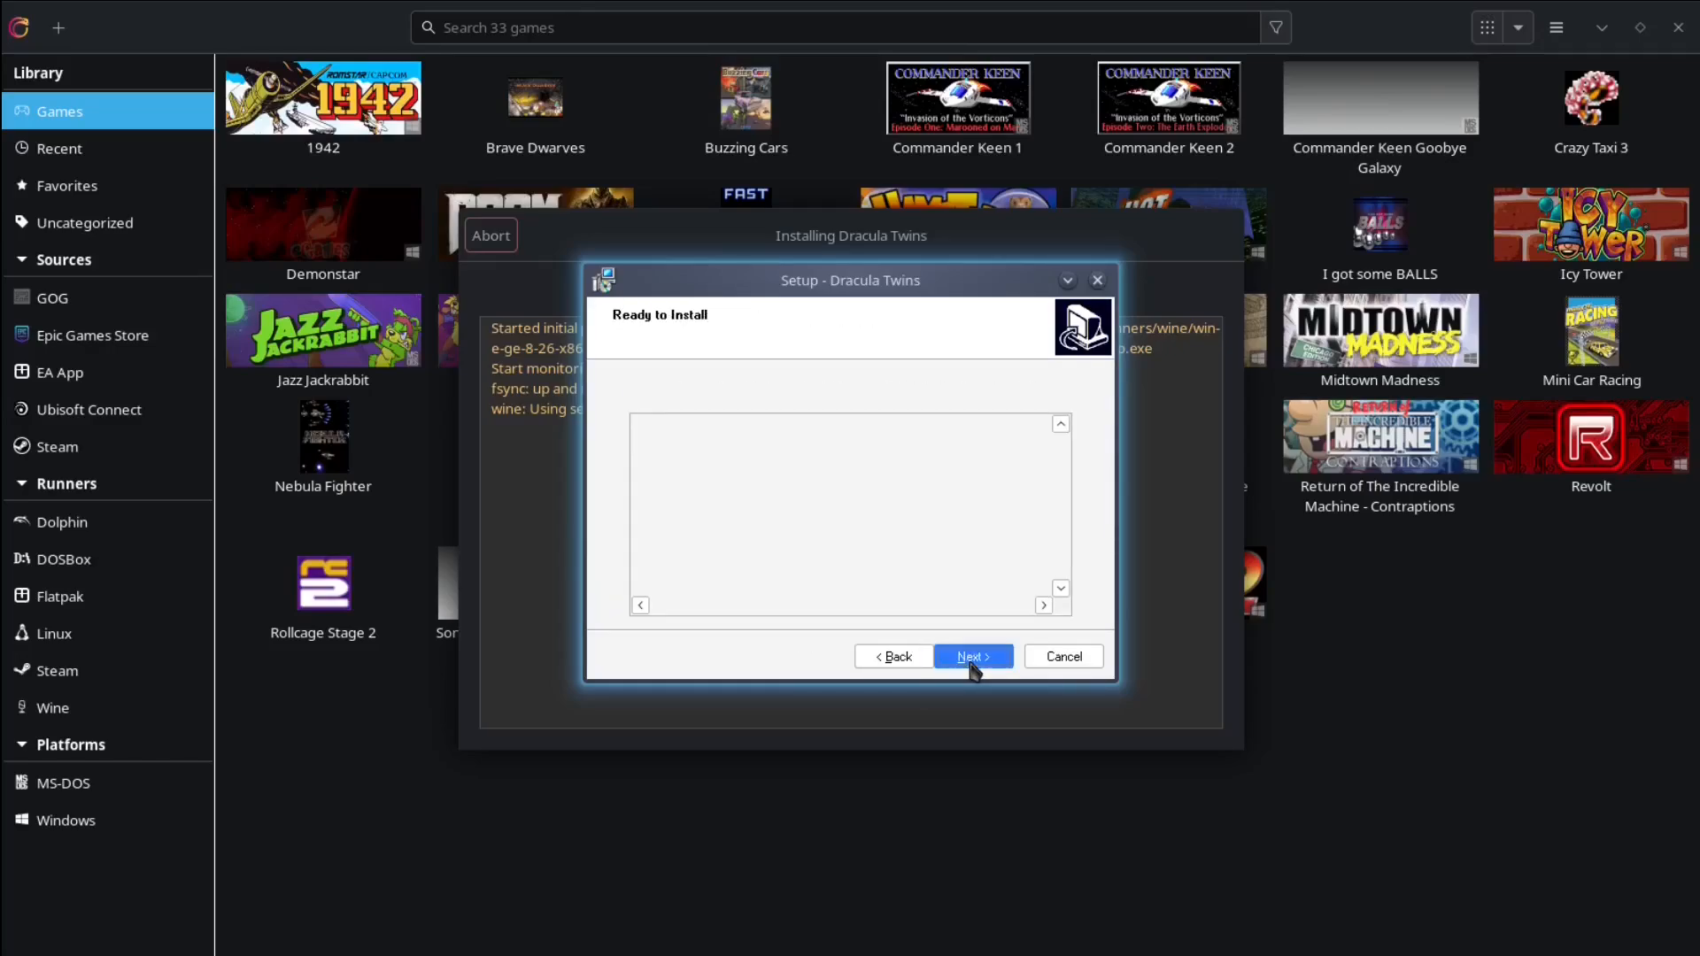
click(971, 659)
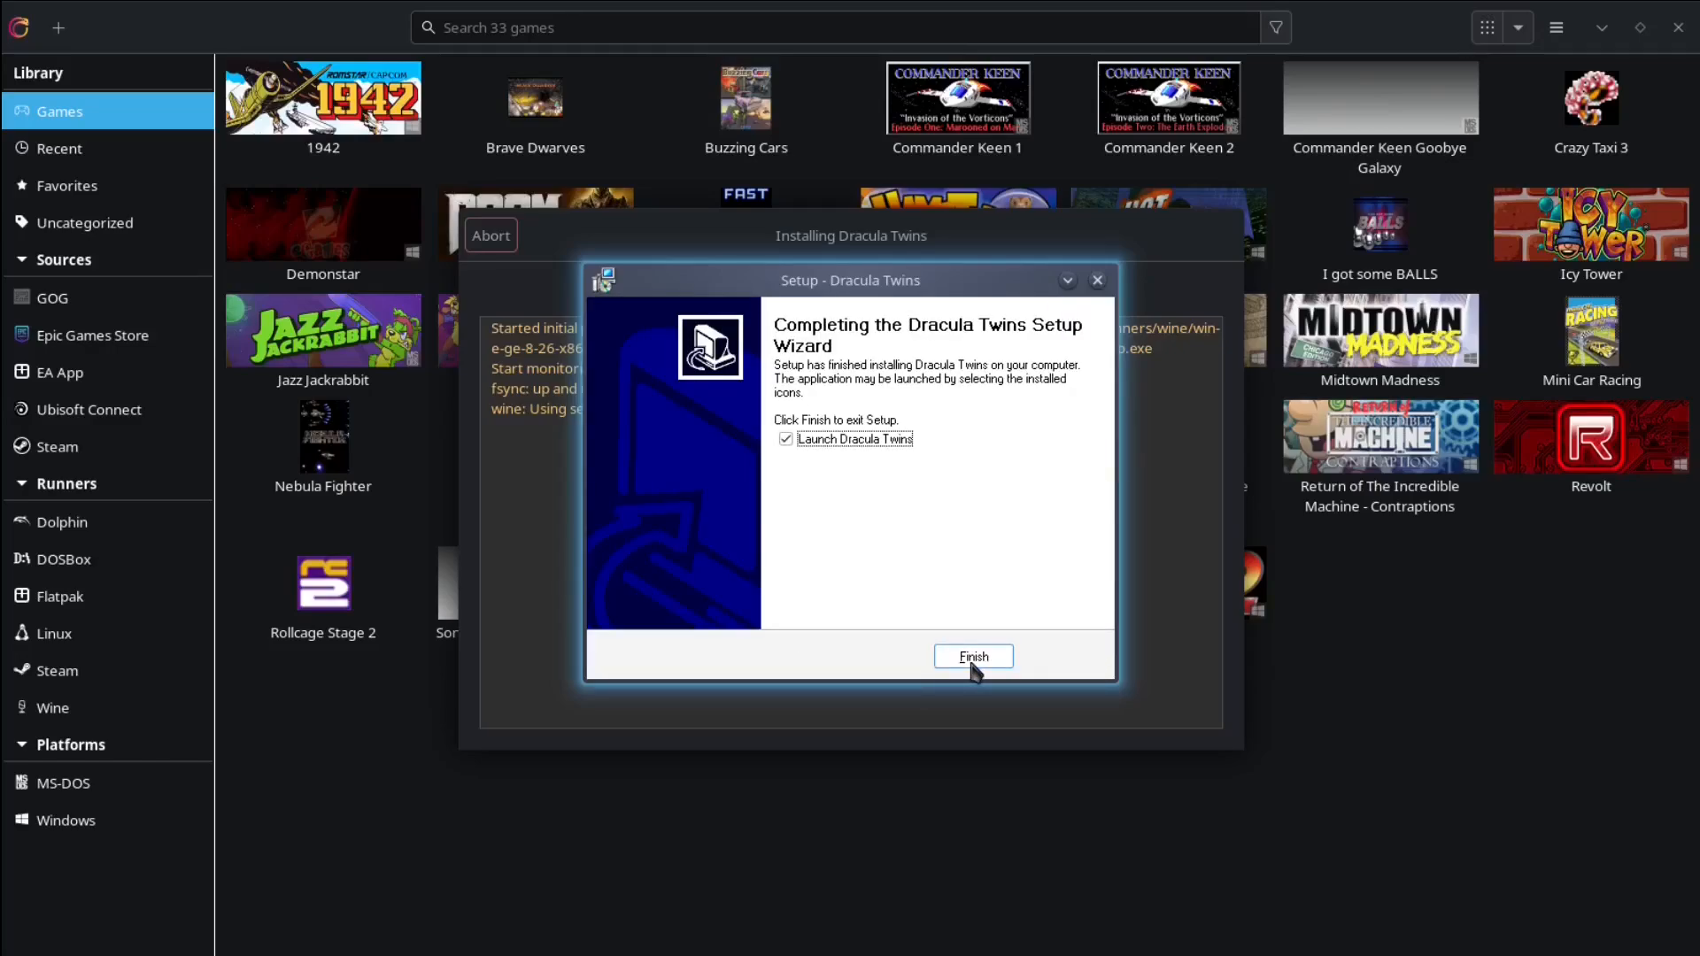
click(834, 443)
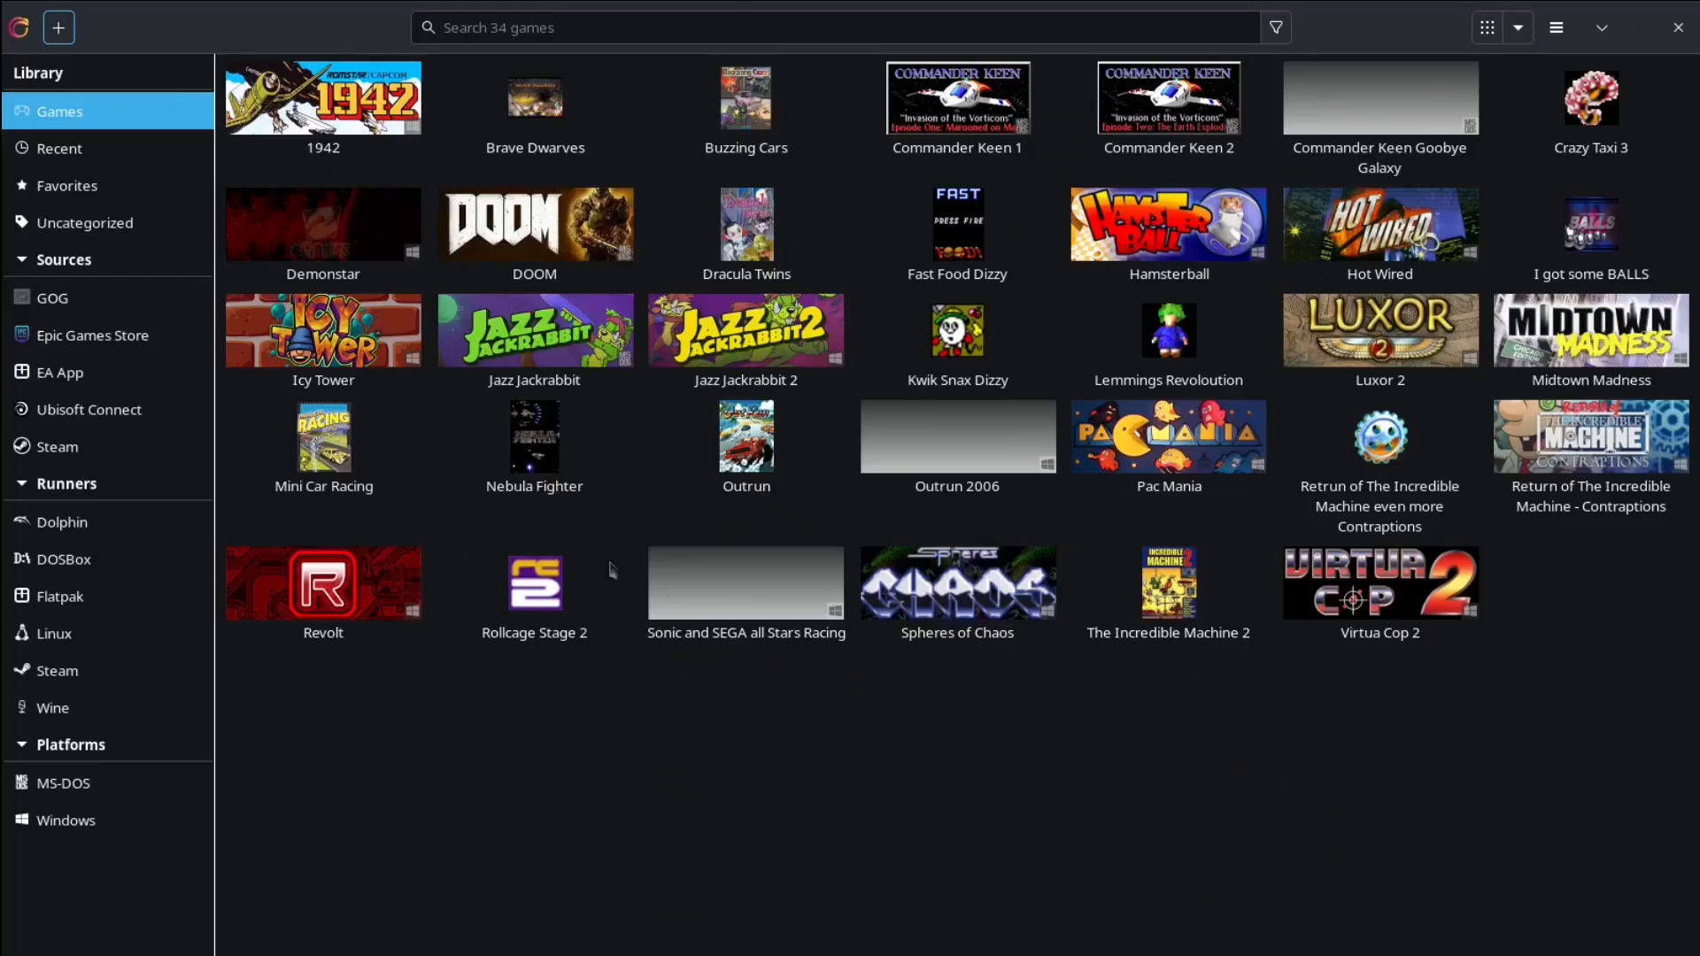
Step: Select Dracula Twins in the library and enlarge the game cover art with the zoom setting
click(763, 257)
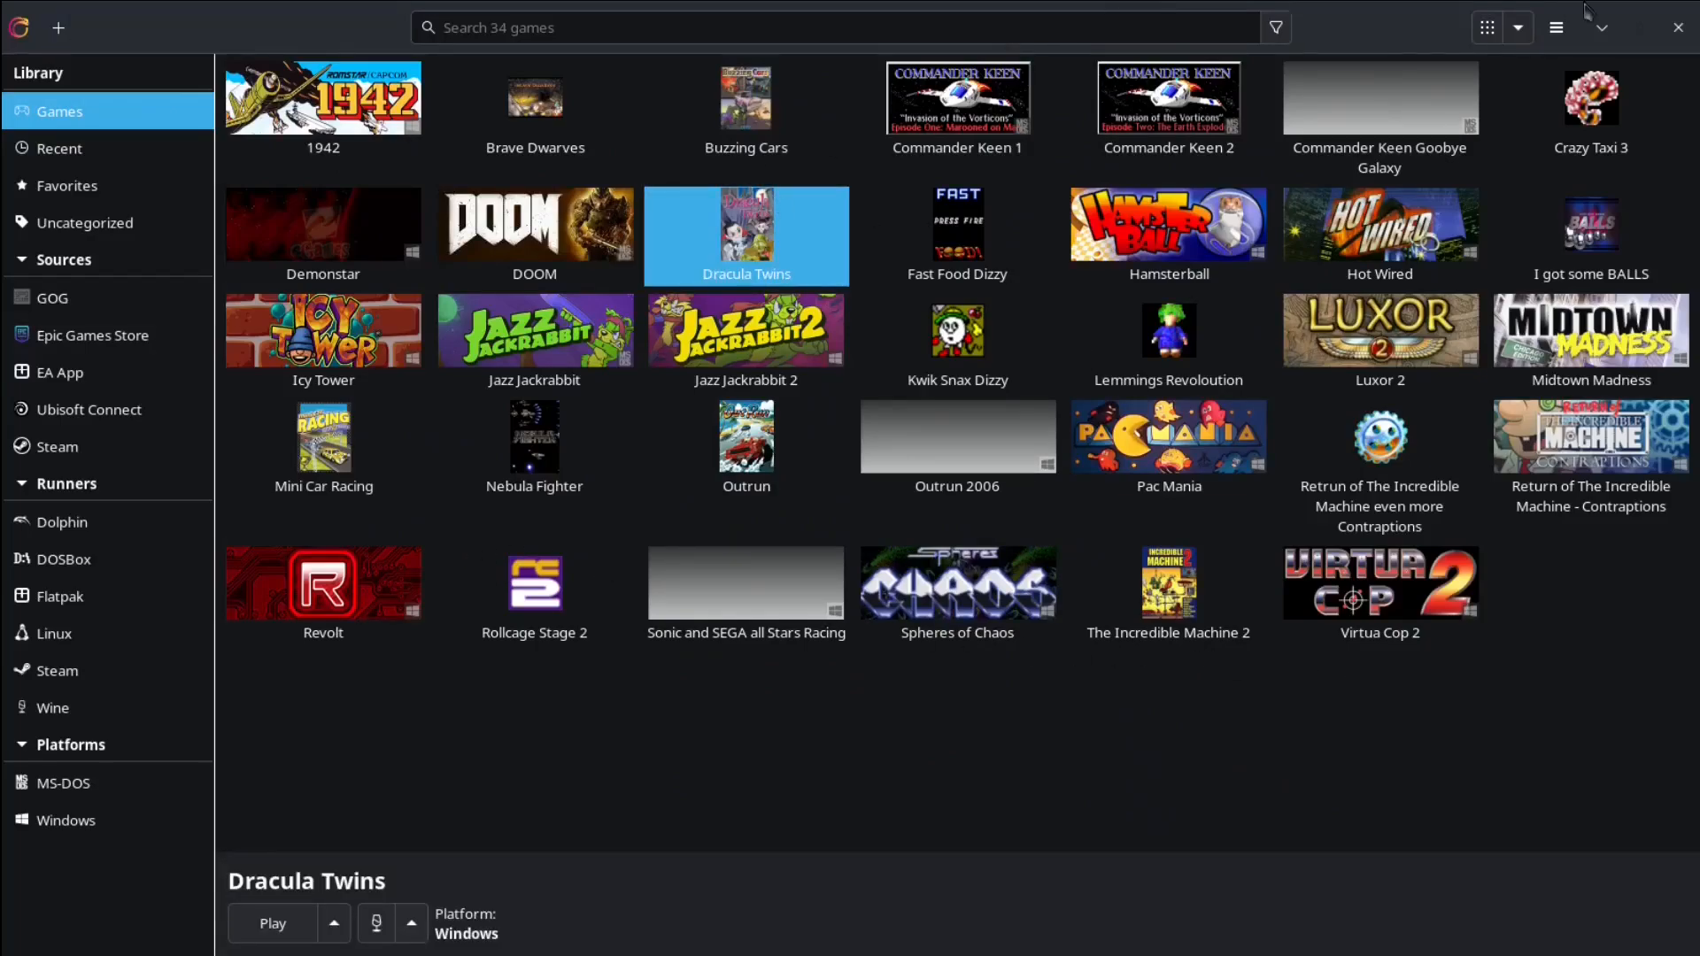
click(1519, 36)
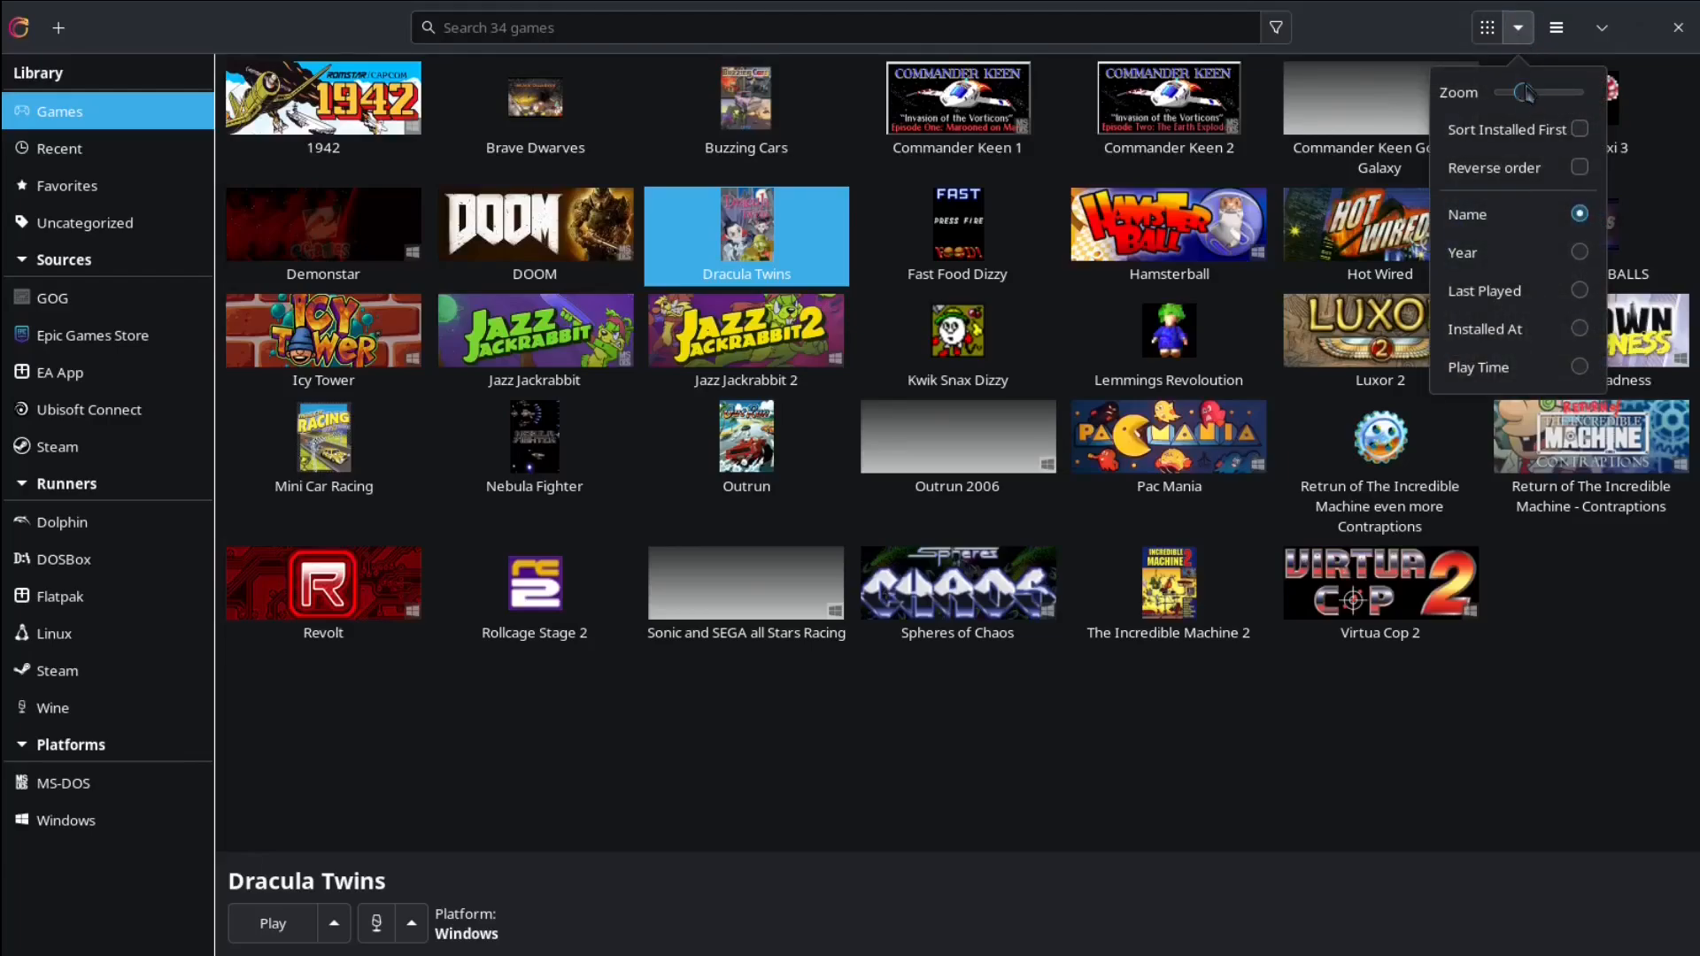
drag(1534, 90, 1555, 91)
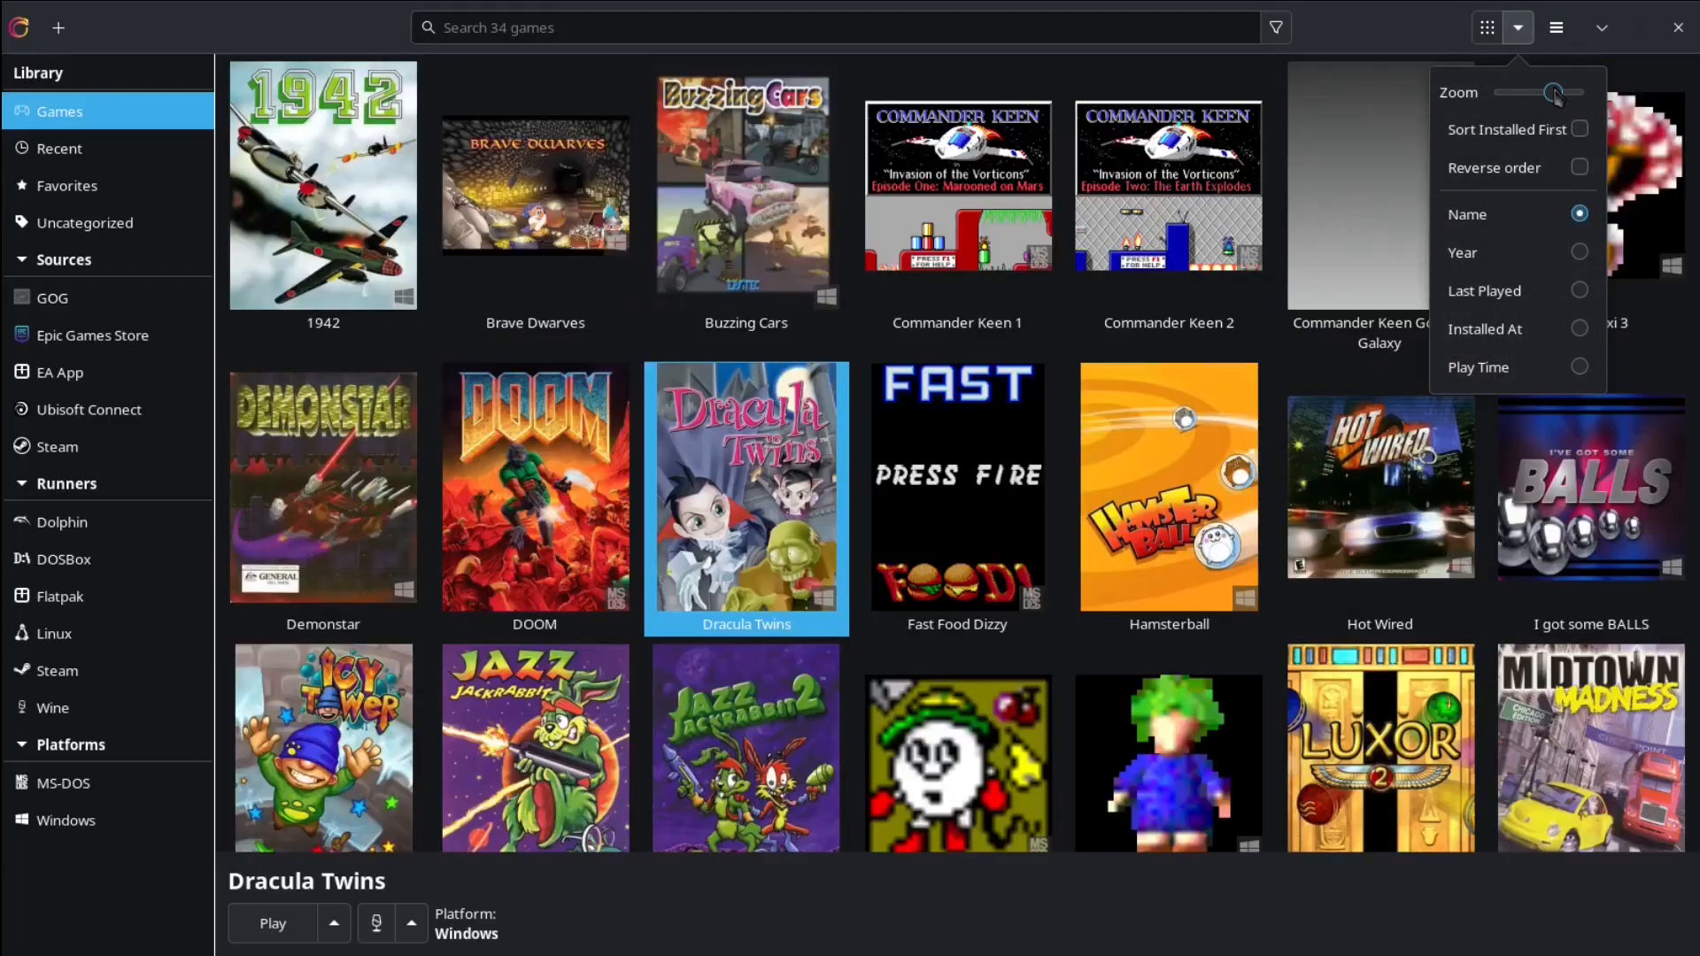
Step: Launch Dracula Twins from the library and start playing from its trial window
click(279, 928)
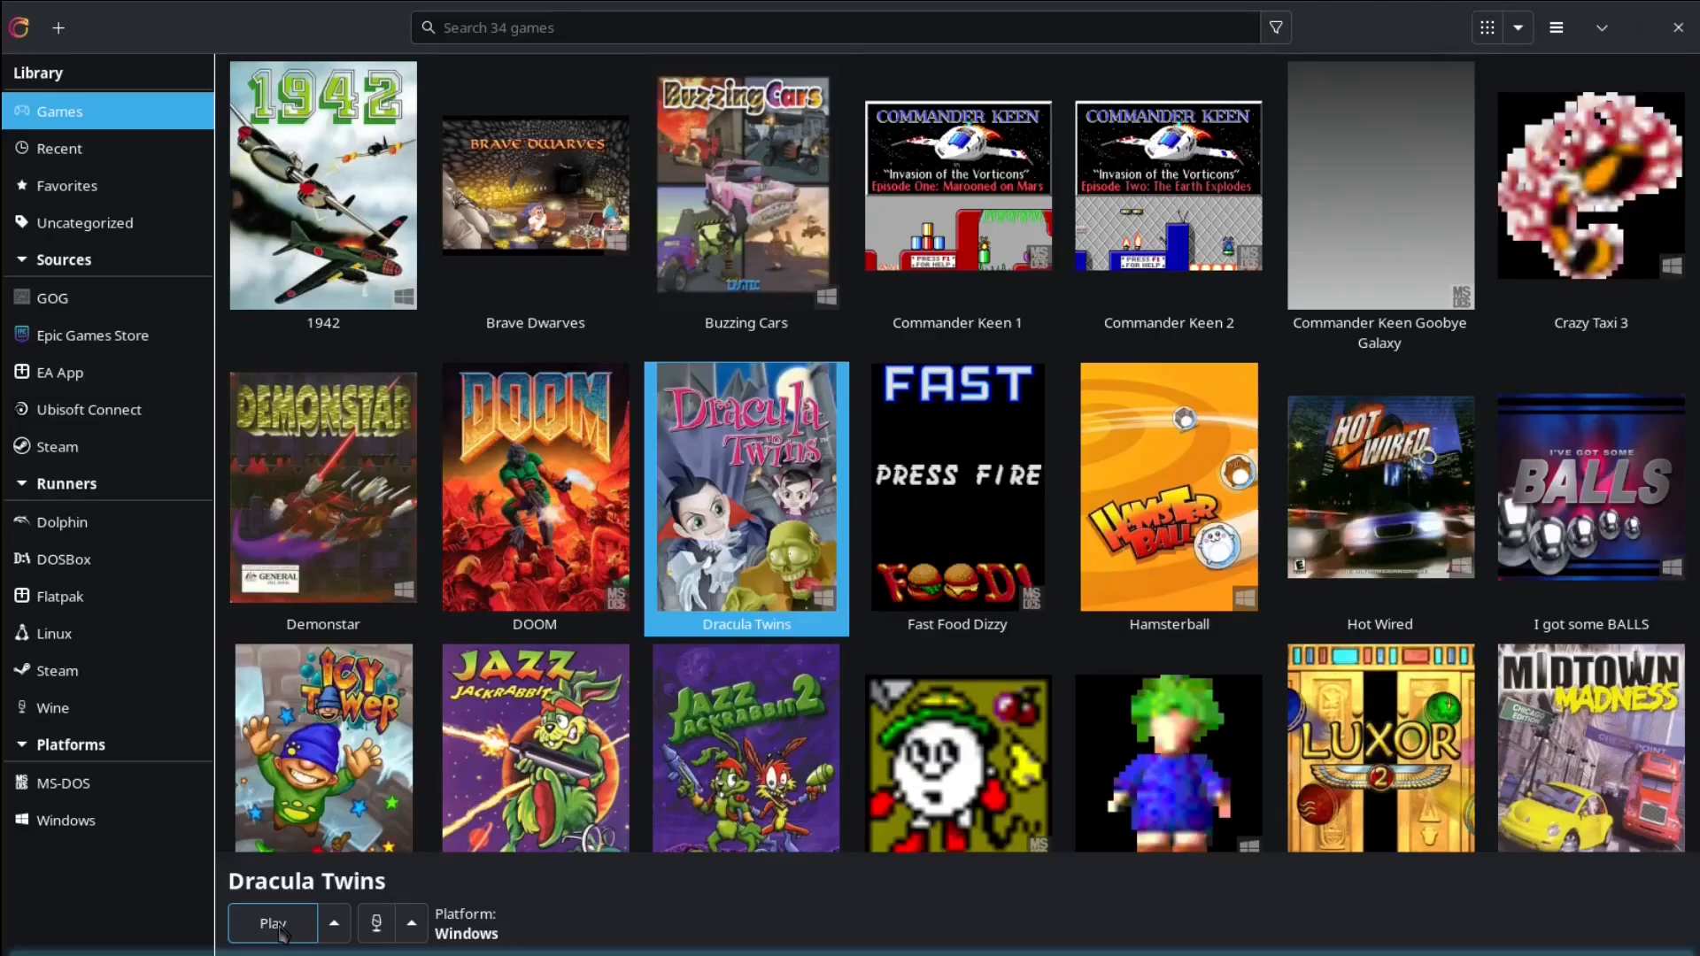
click(280, 928)
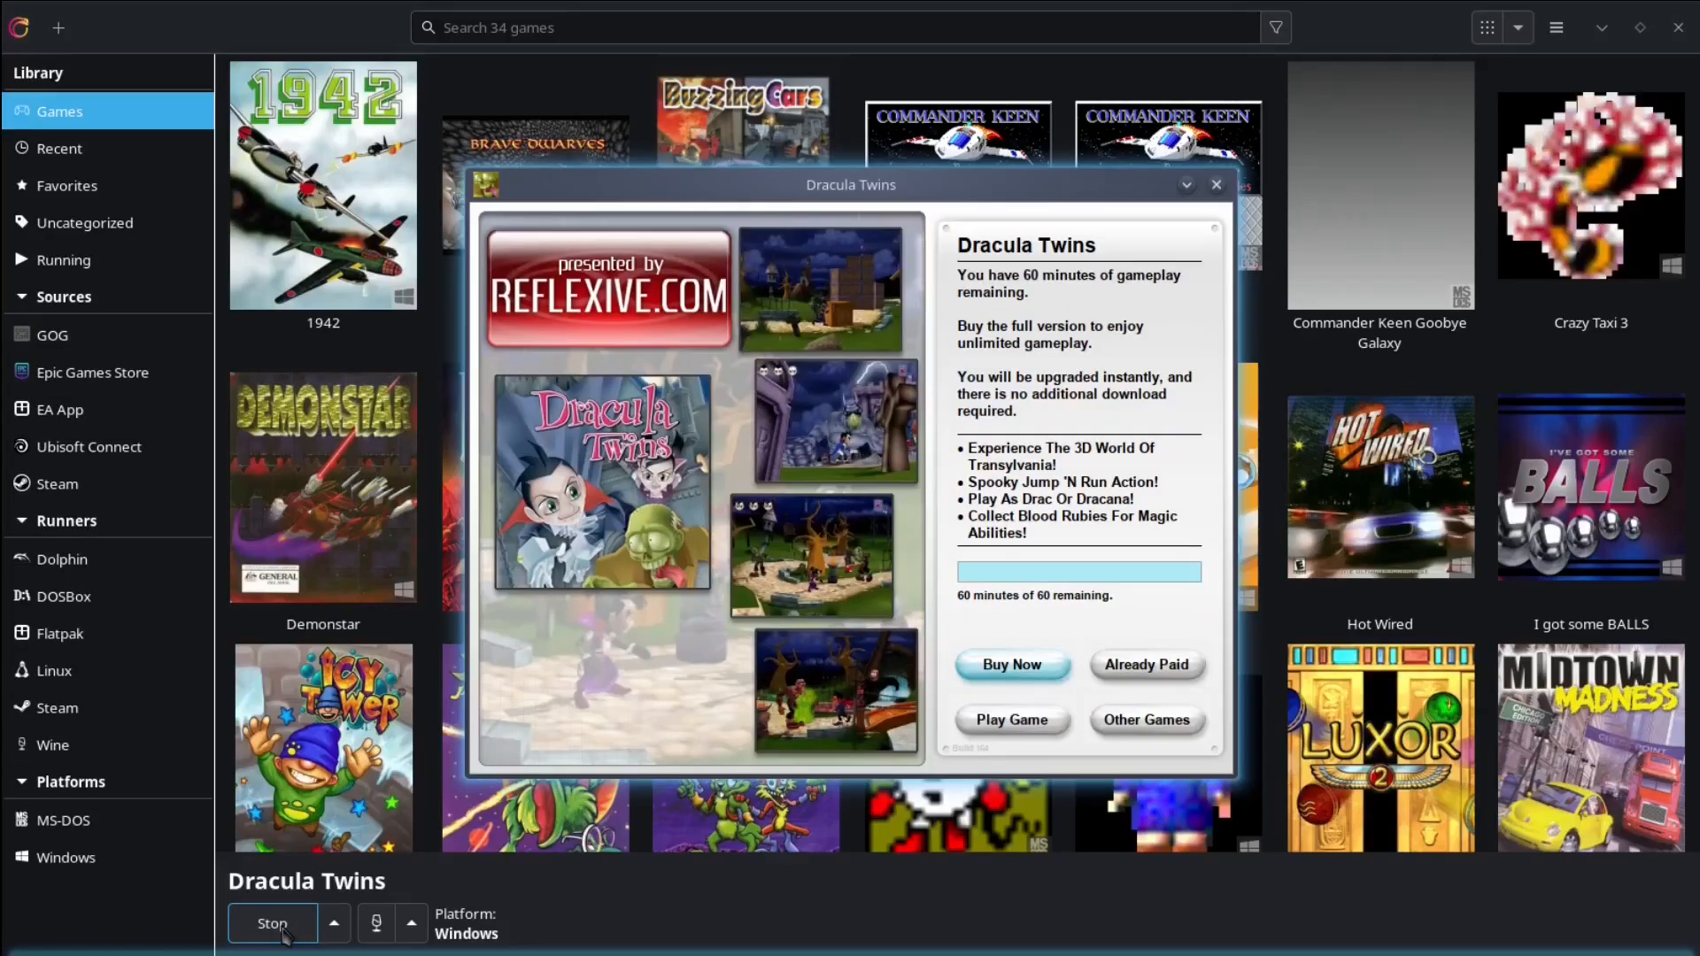
click(1018, 727)
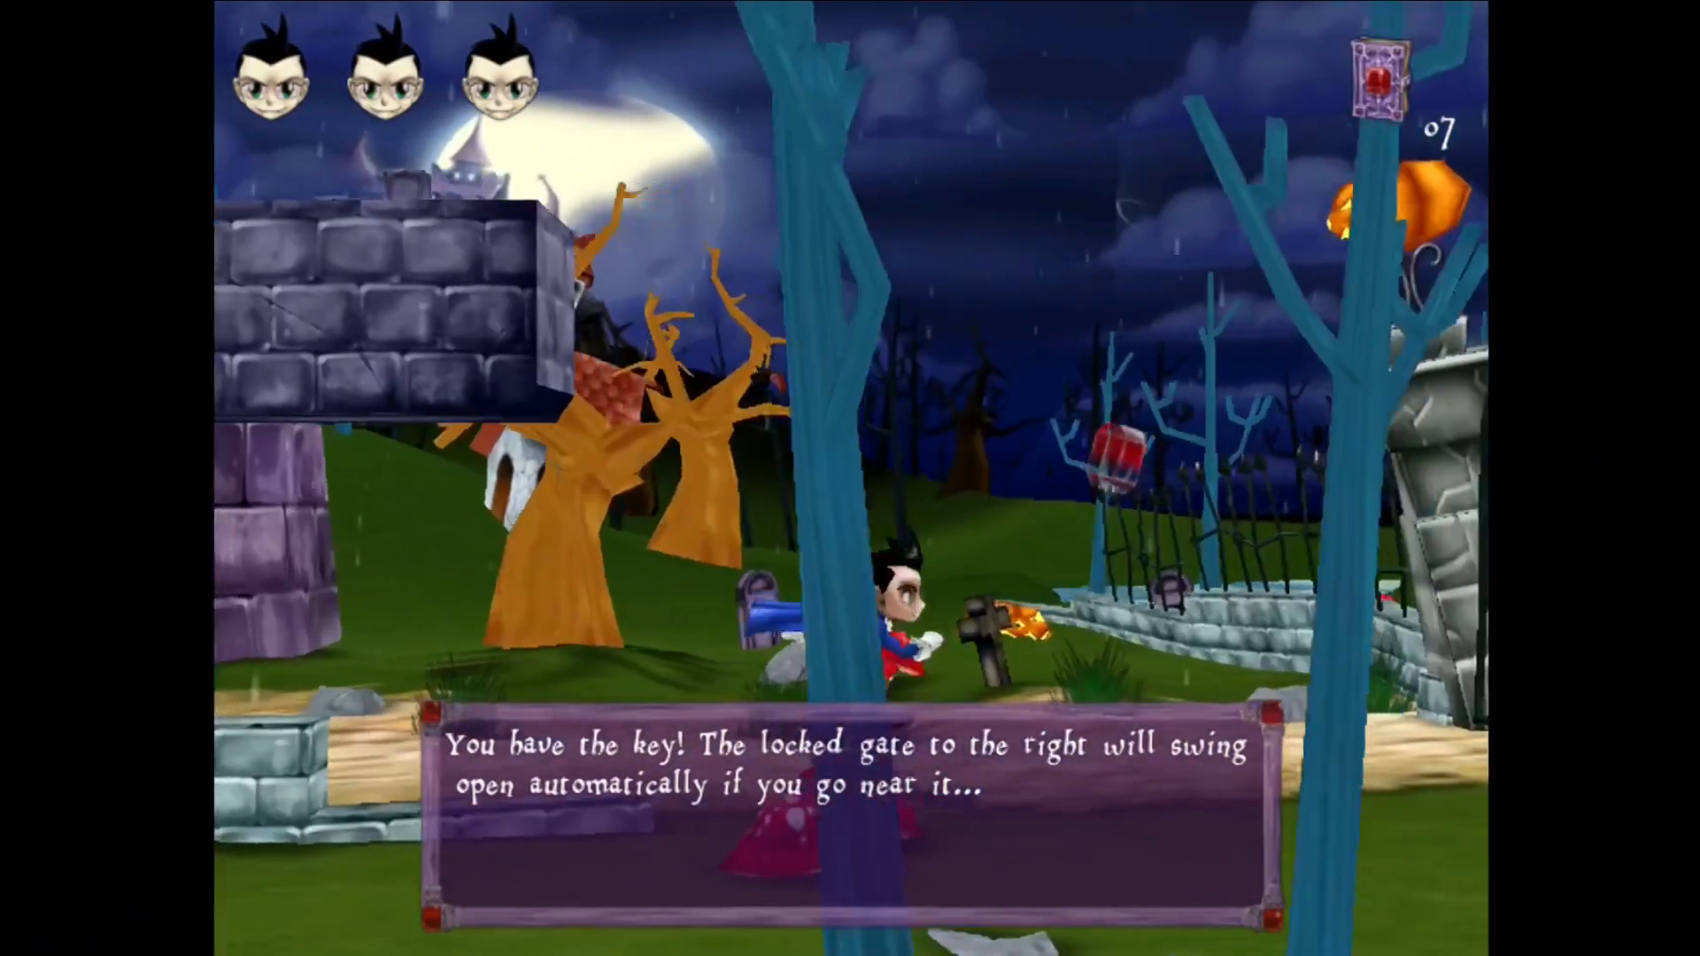
key(Right)
key(space)
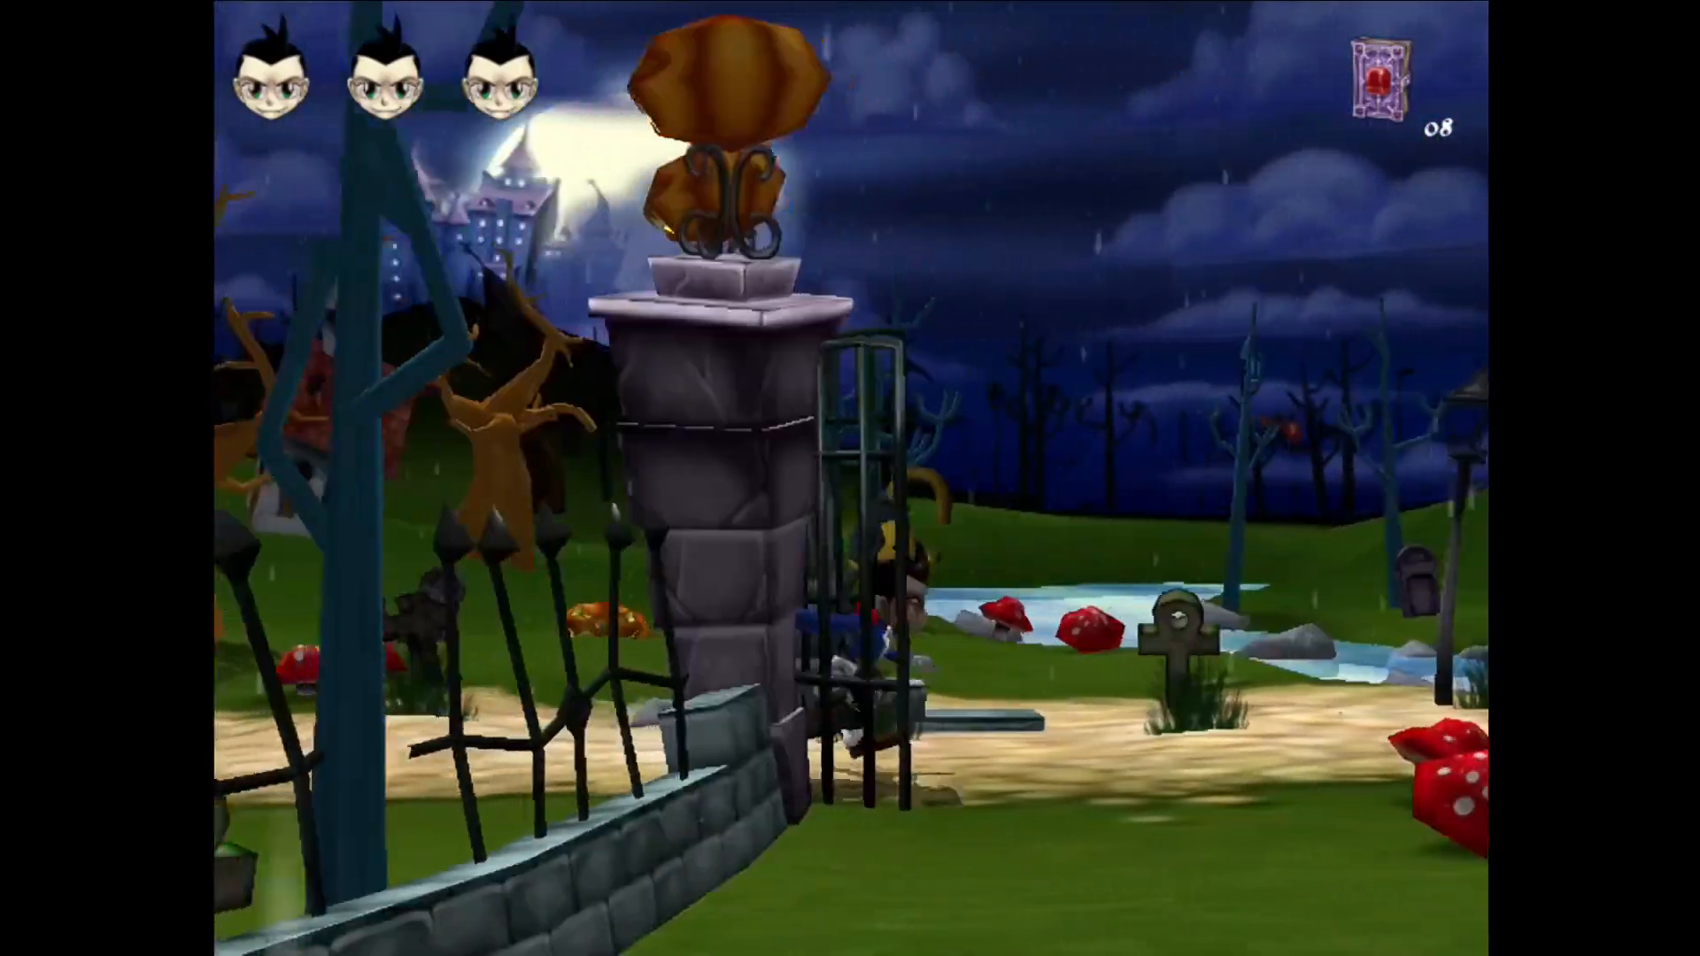
key(Right)
key(space)
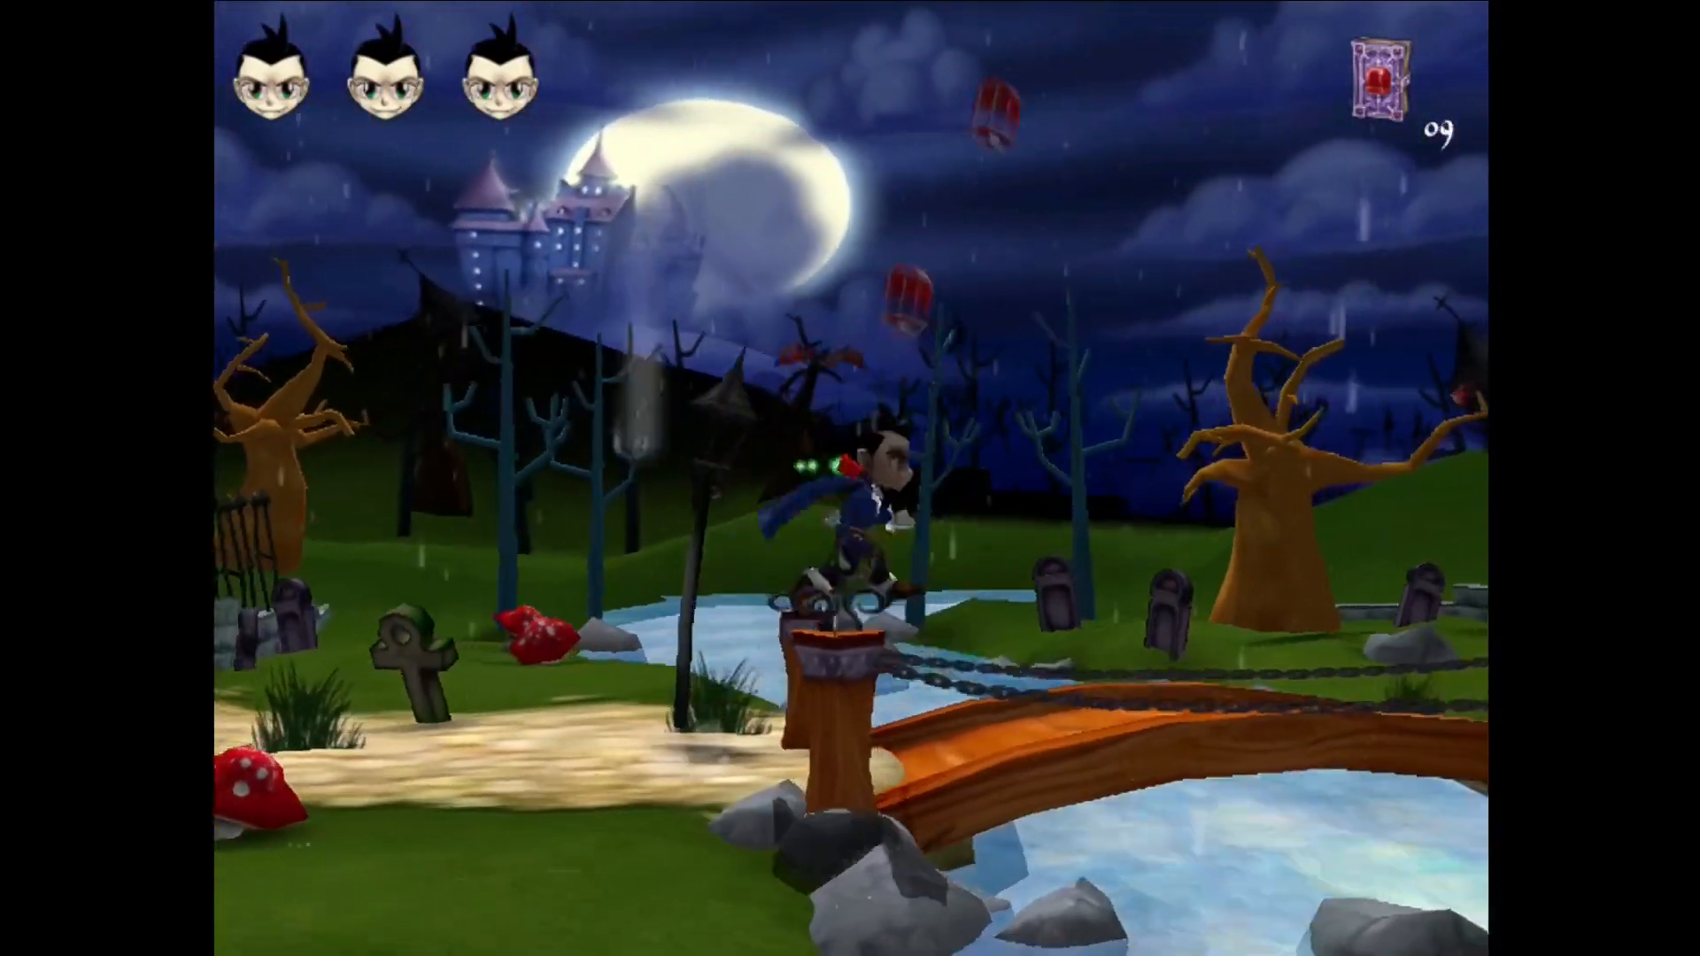
key(Right)
key(space)
key(space)
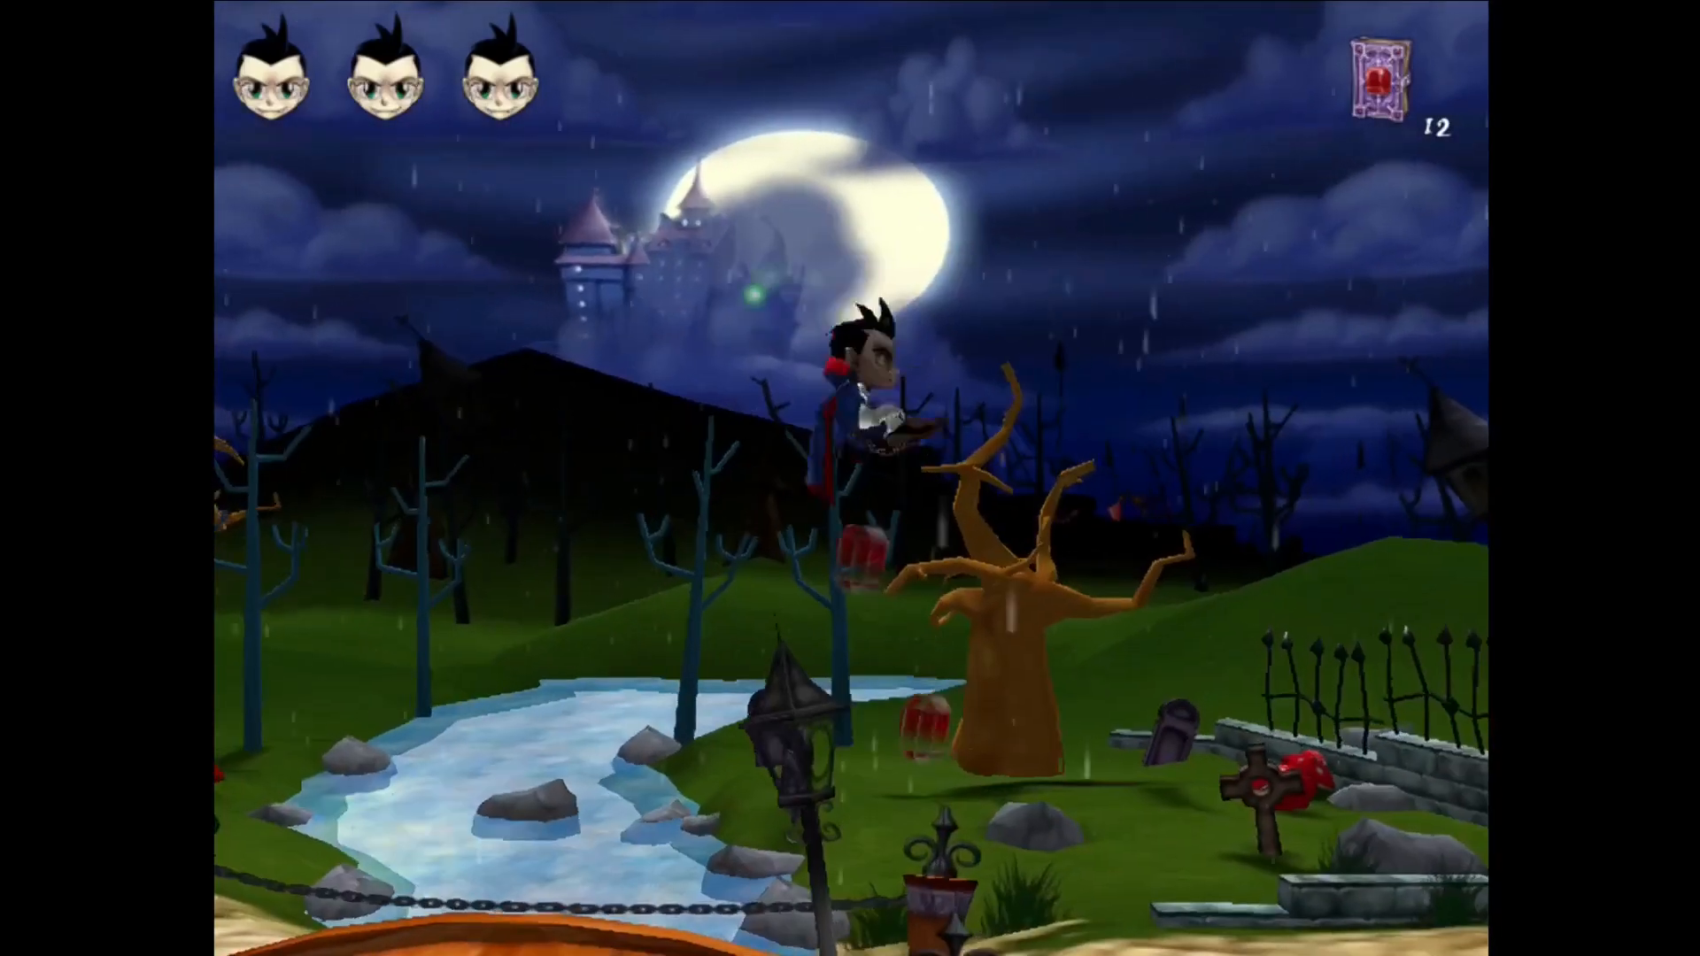
key(Right)
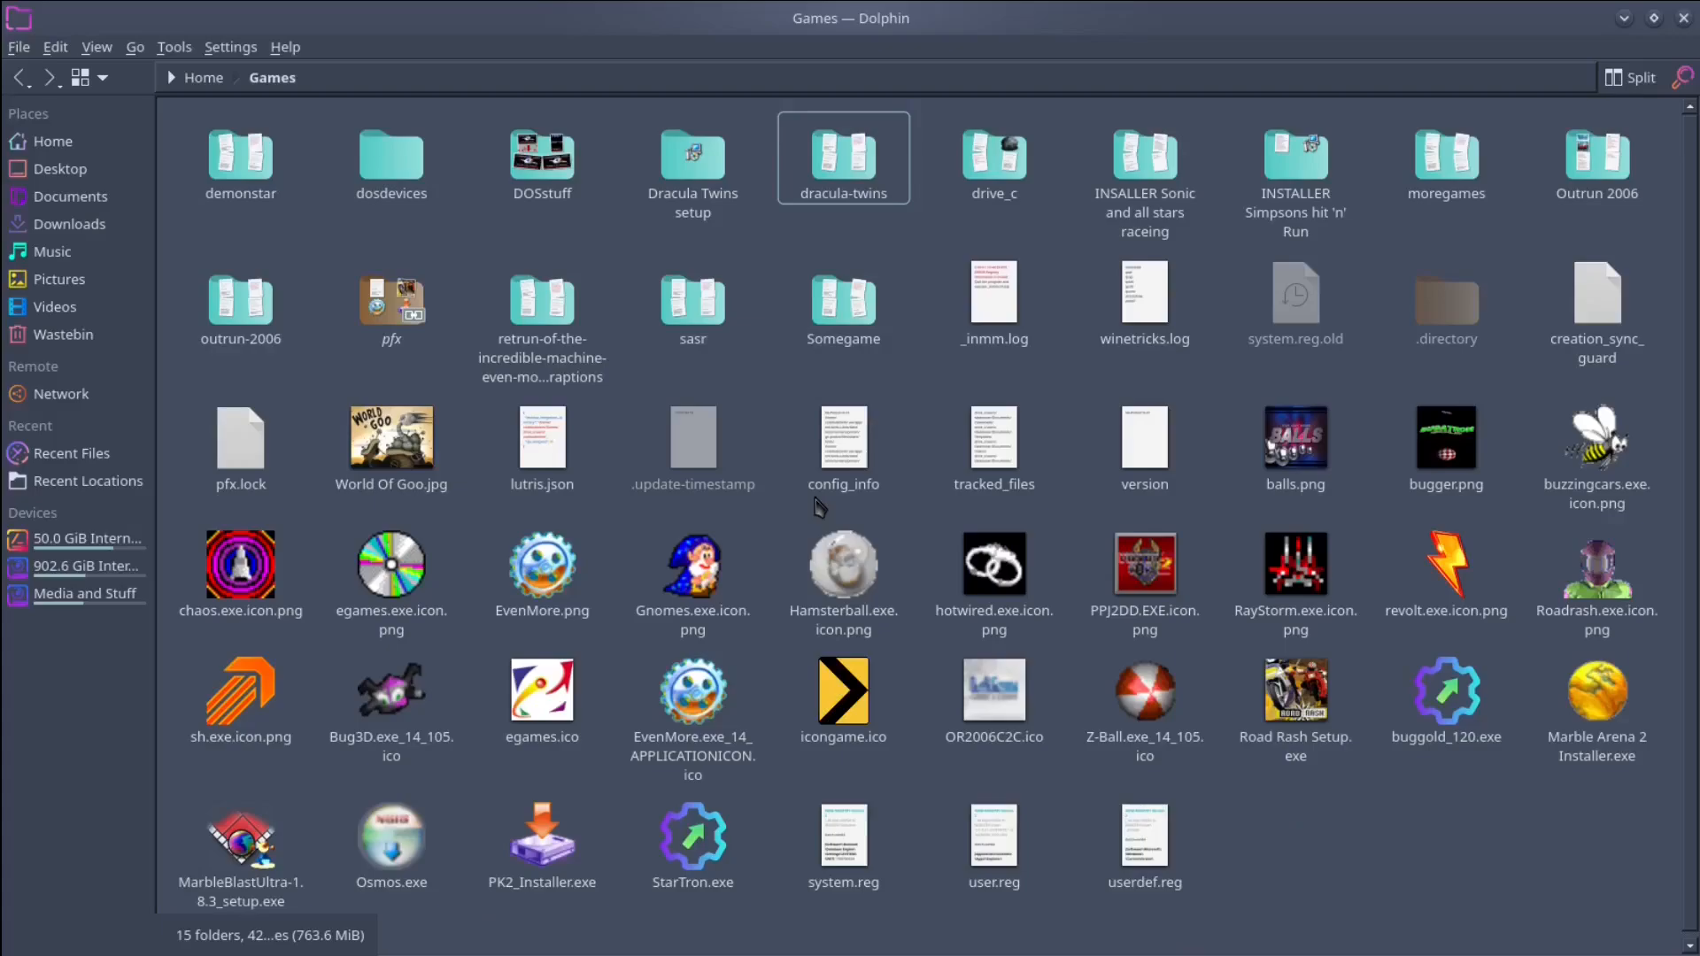
Step: Open the drive_c folder inside the dracula-twins folder in Games
click(849, 177)
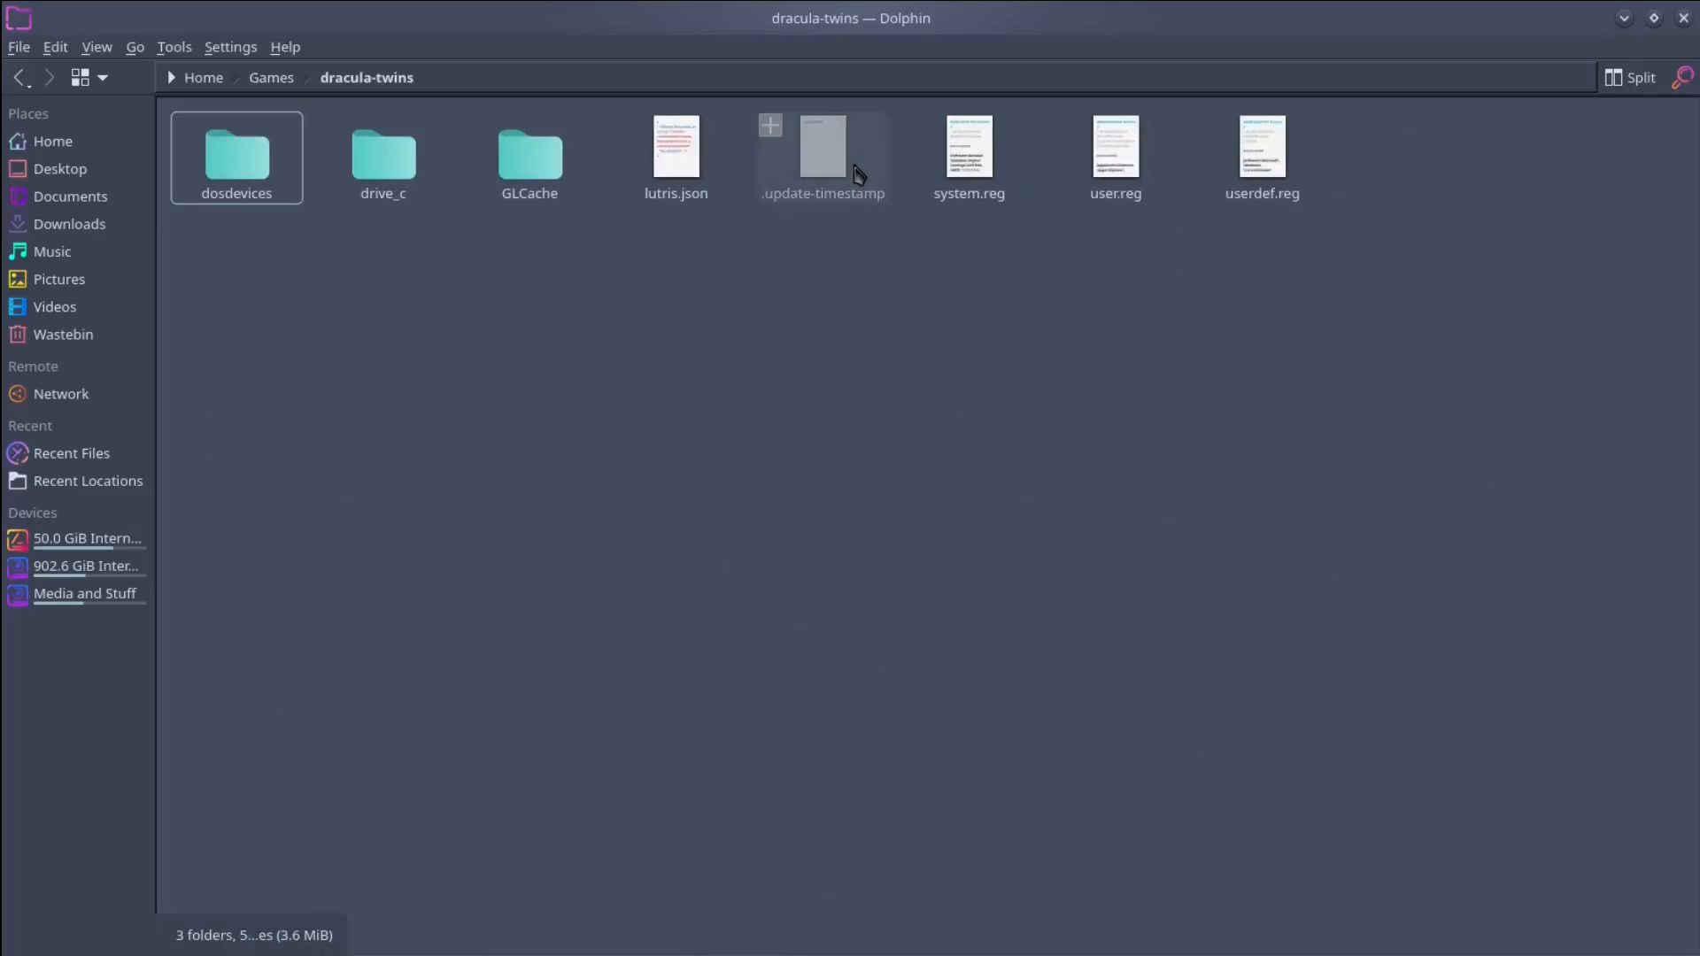
click(381, 167)
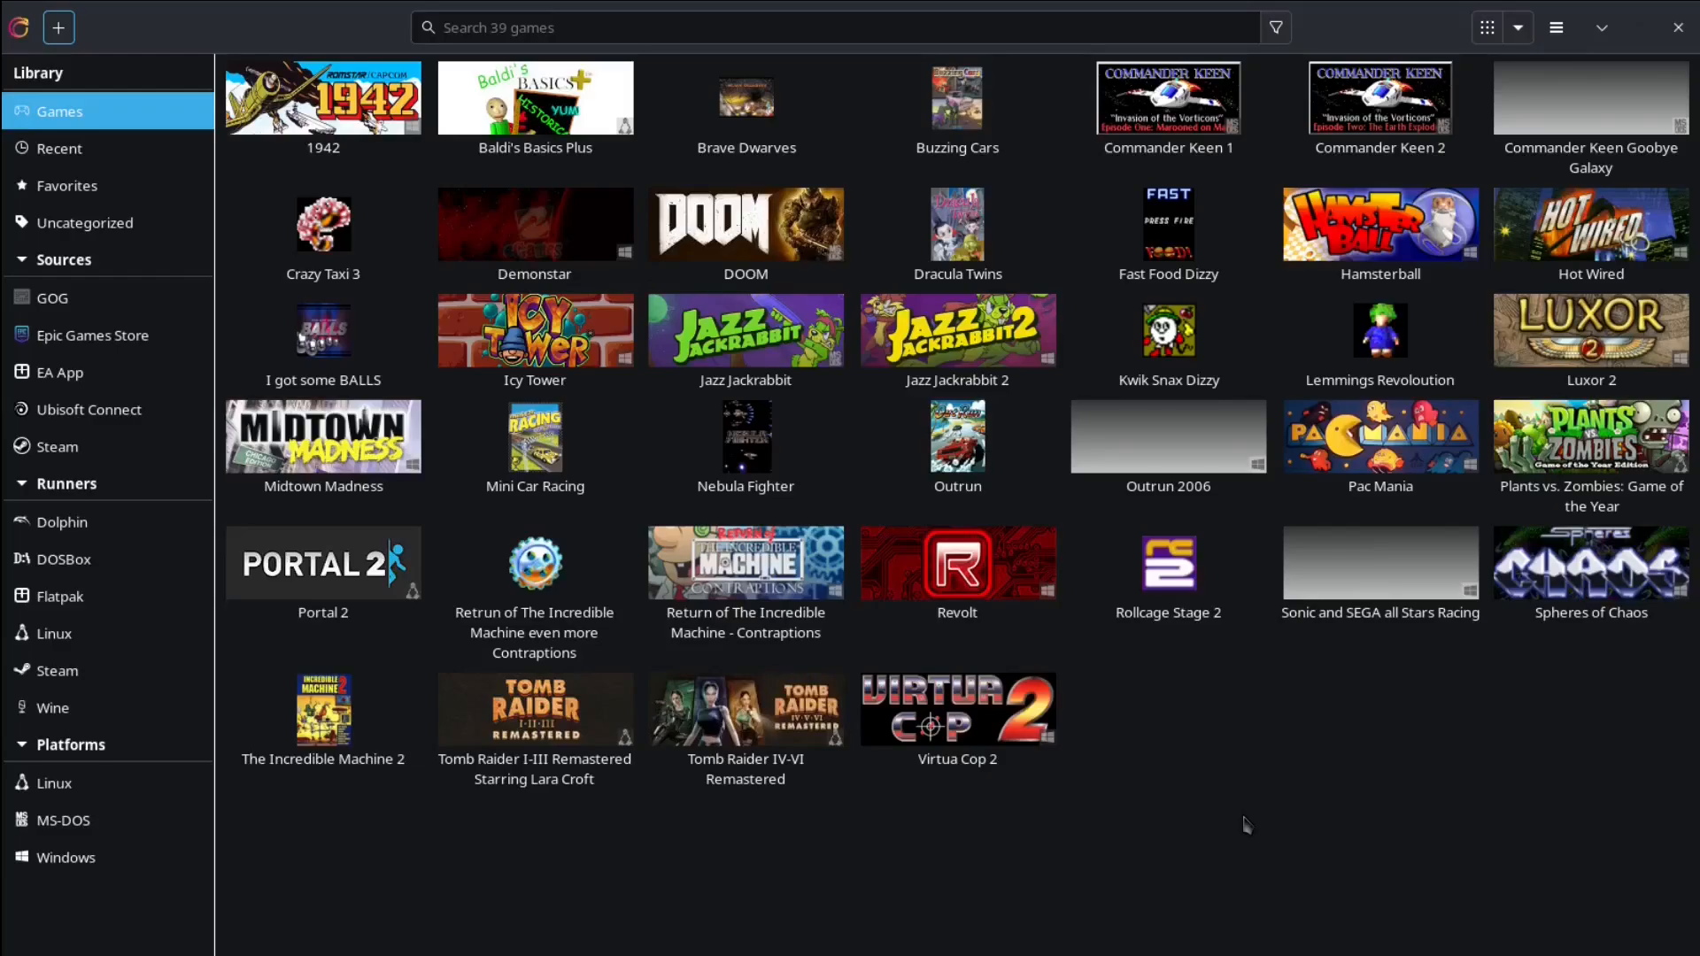
Step: Switch to the Dolphin file manager and look through the contents of the Z-Ball_Gold folder in Games
click(182, 932)
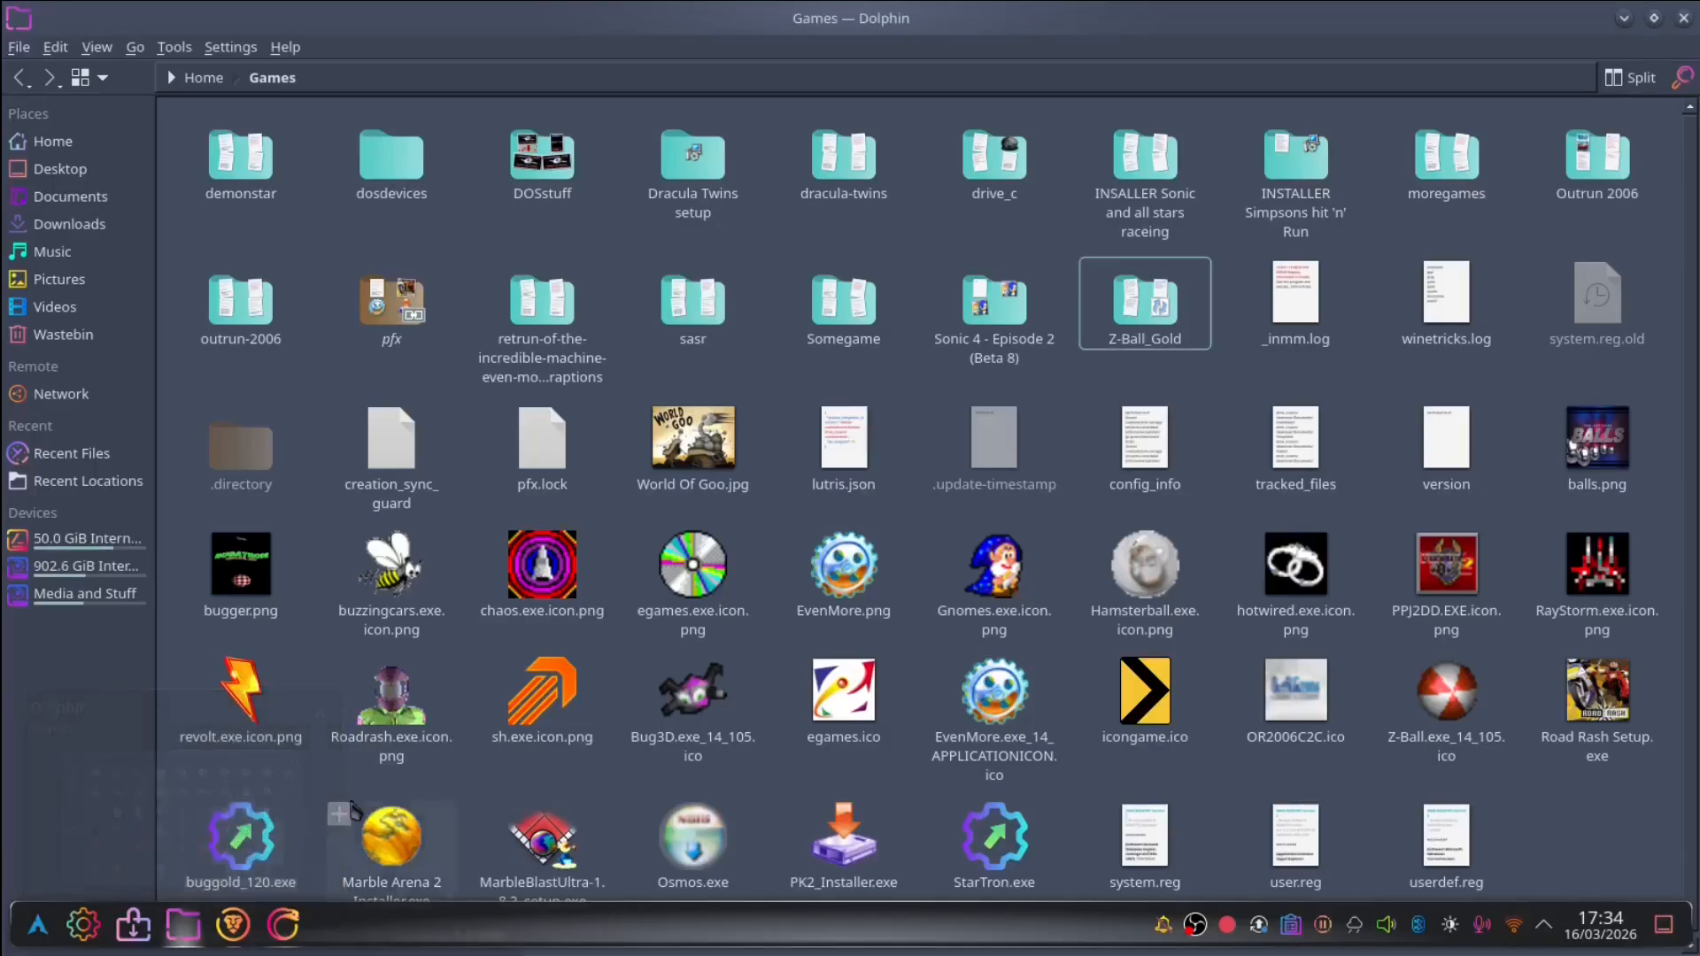
click(1134, 324)
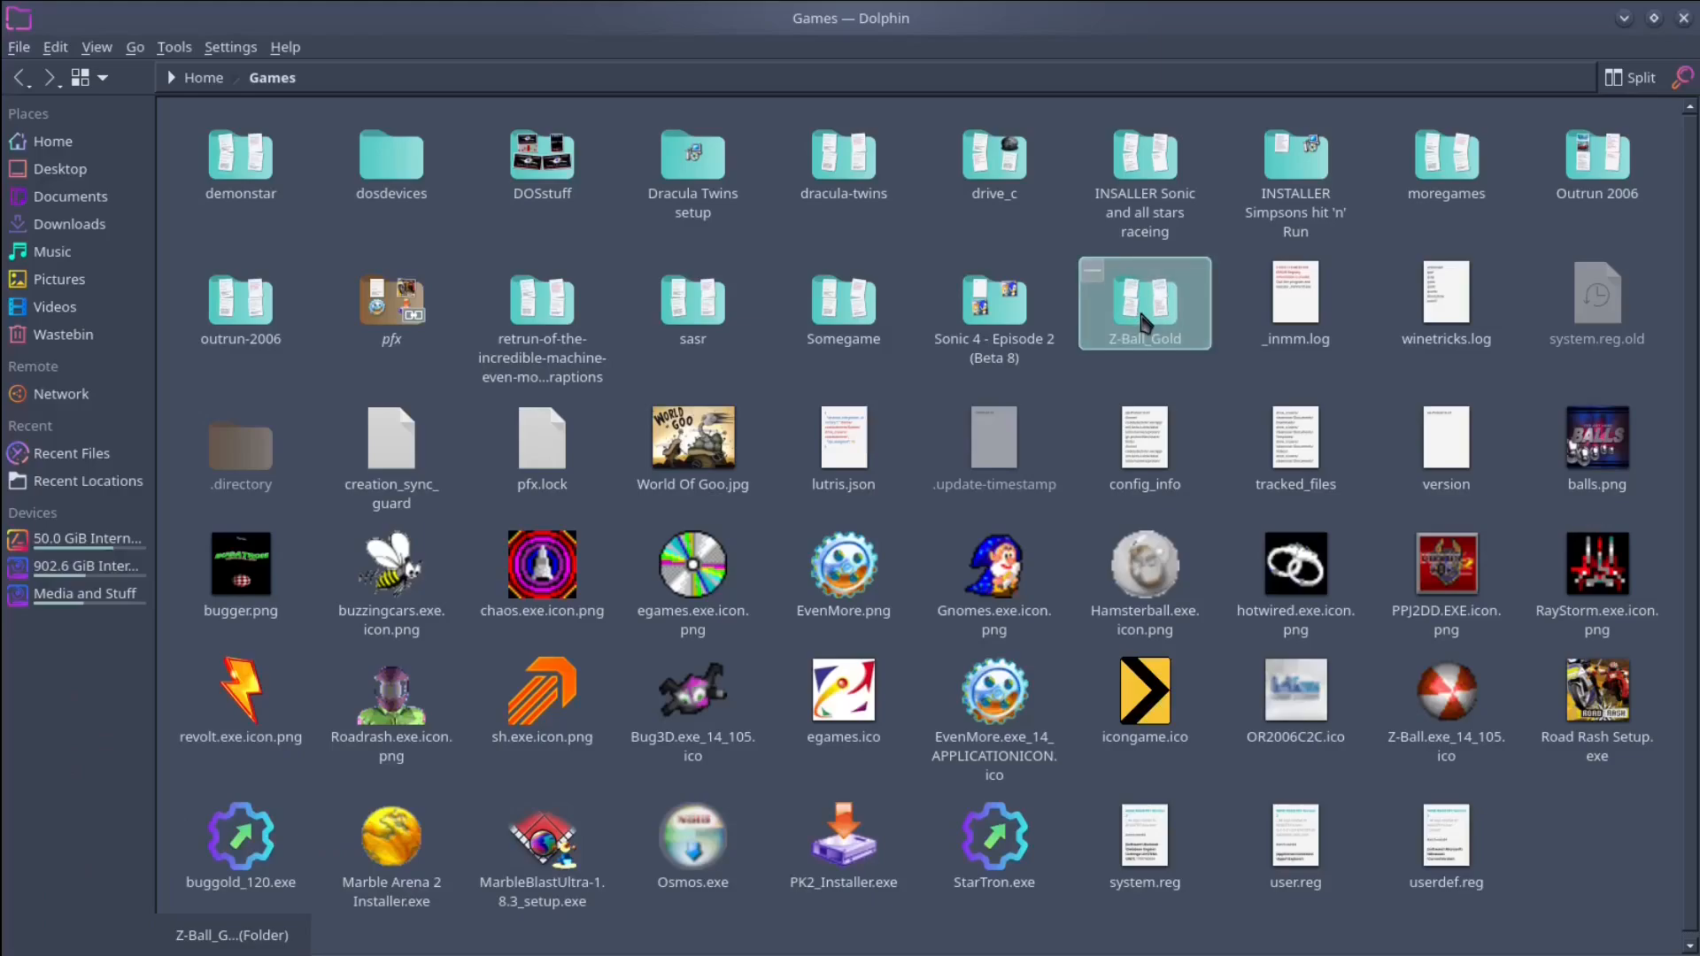
double_click(1146, 320)
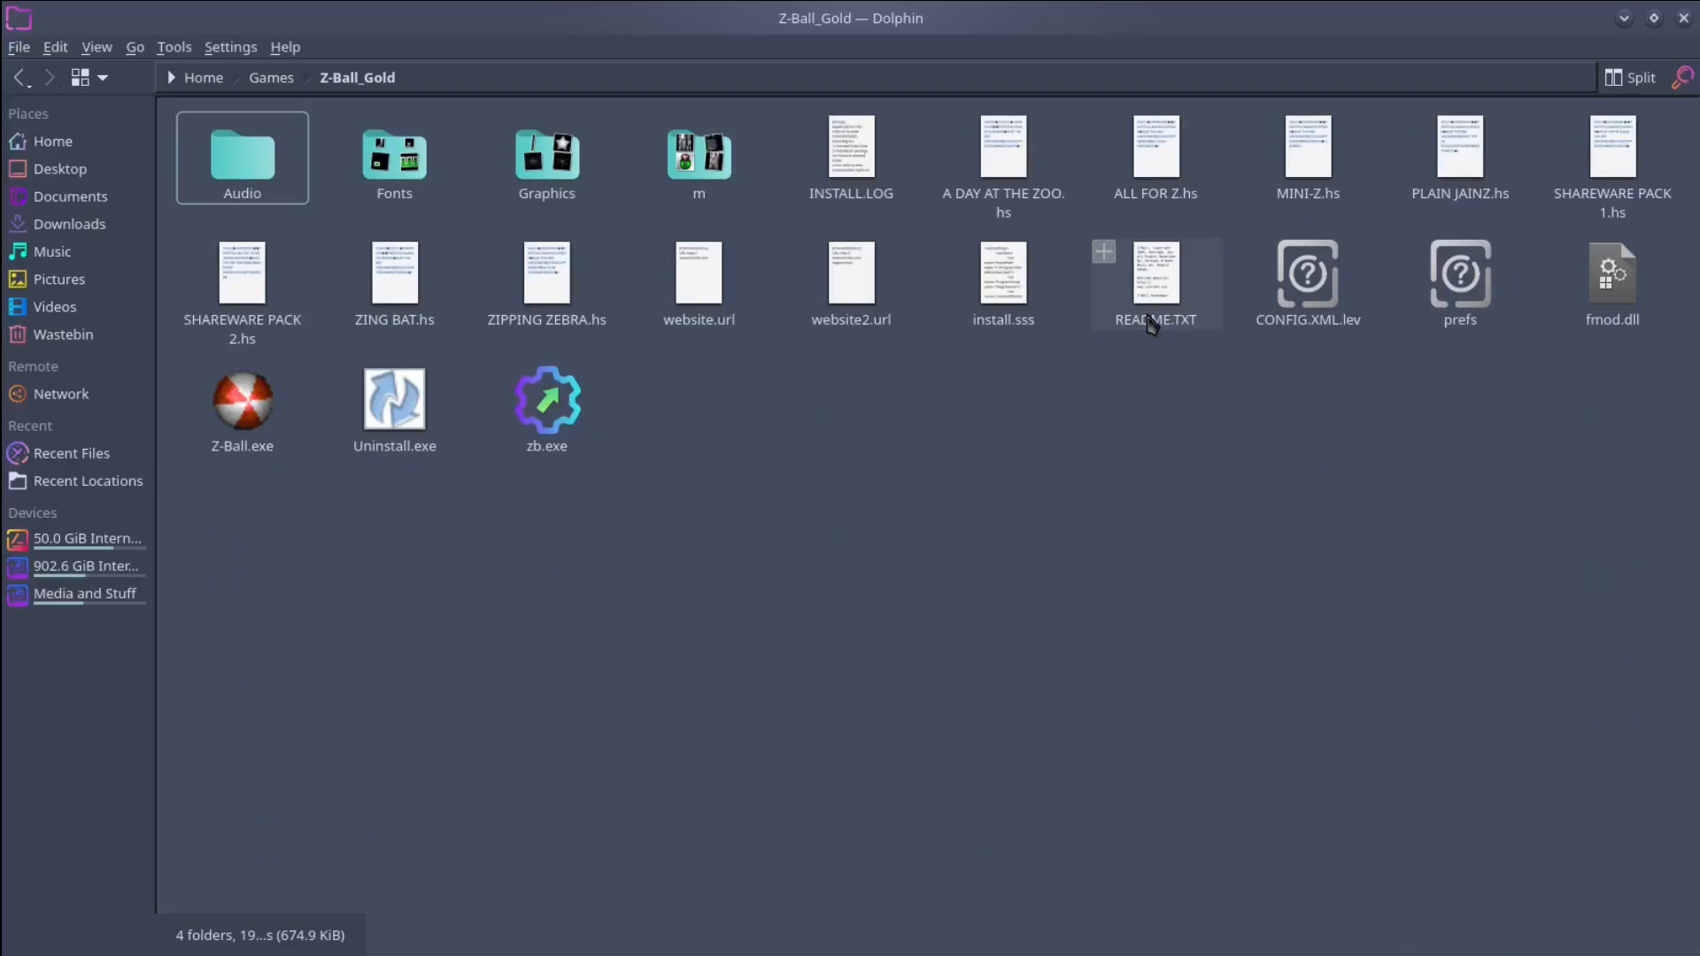
click(25, 79)
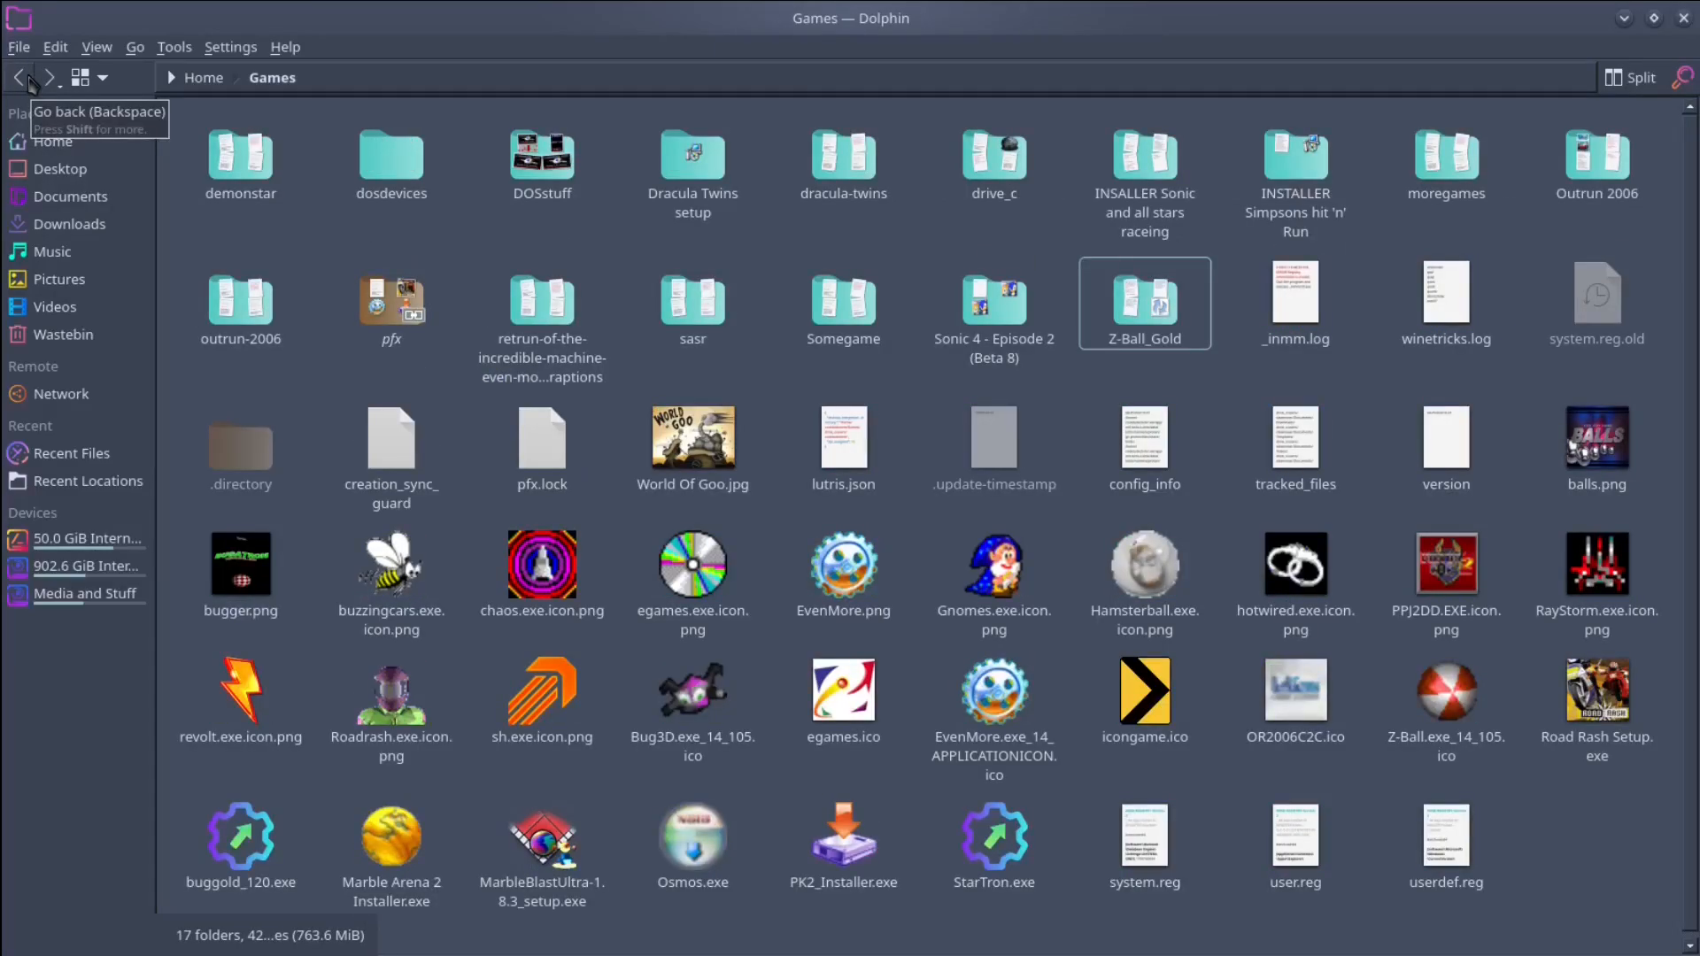
Step: Create a new folder named XP inside the Games folder
right_click(917, 236)
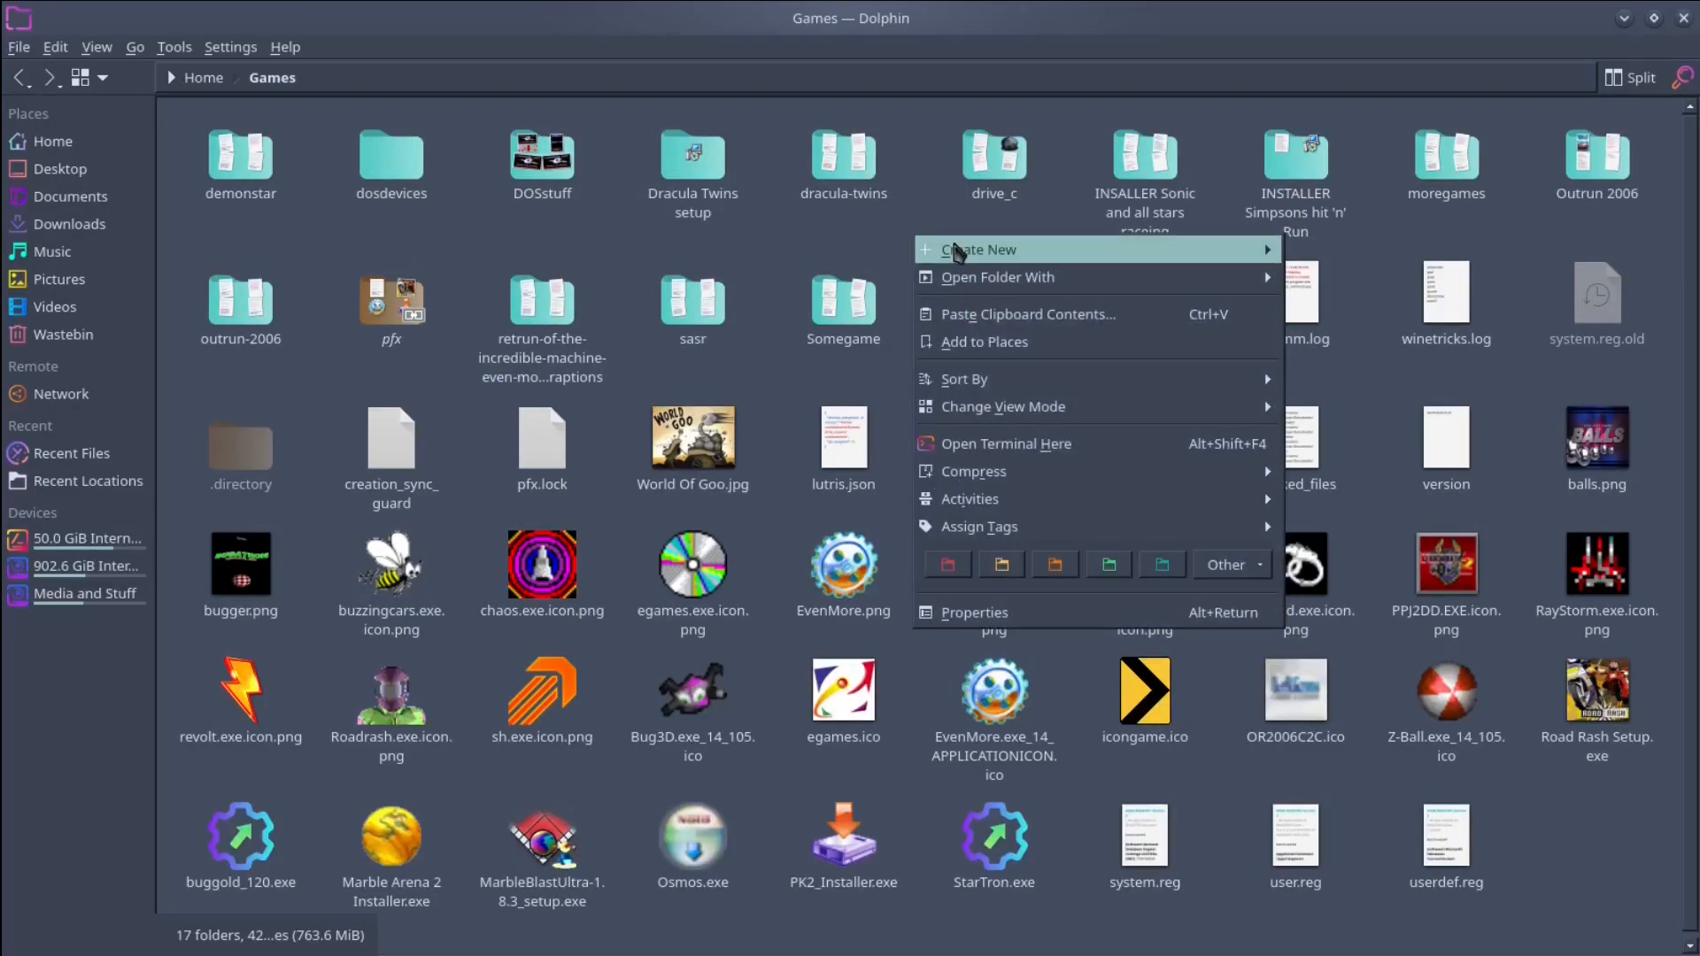
click(1302, 255)
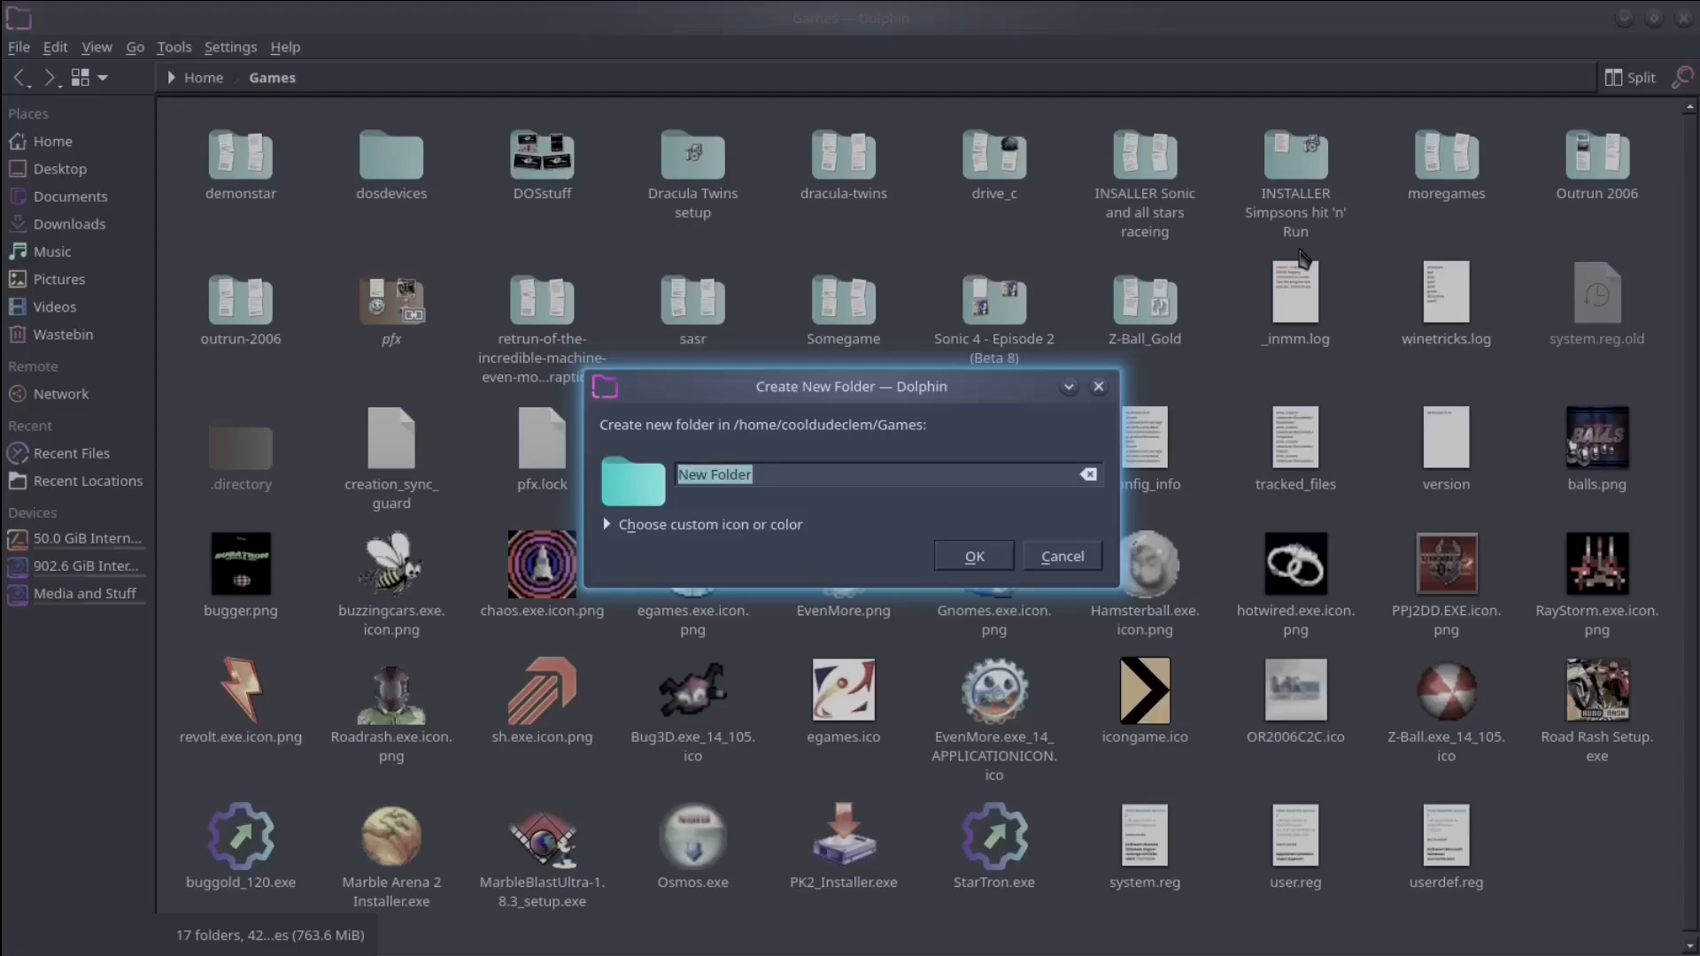
text(XP)
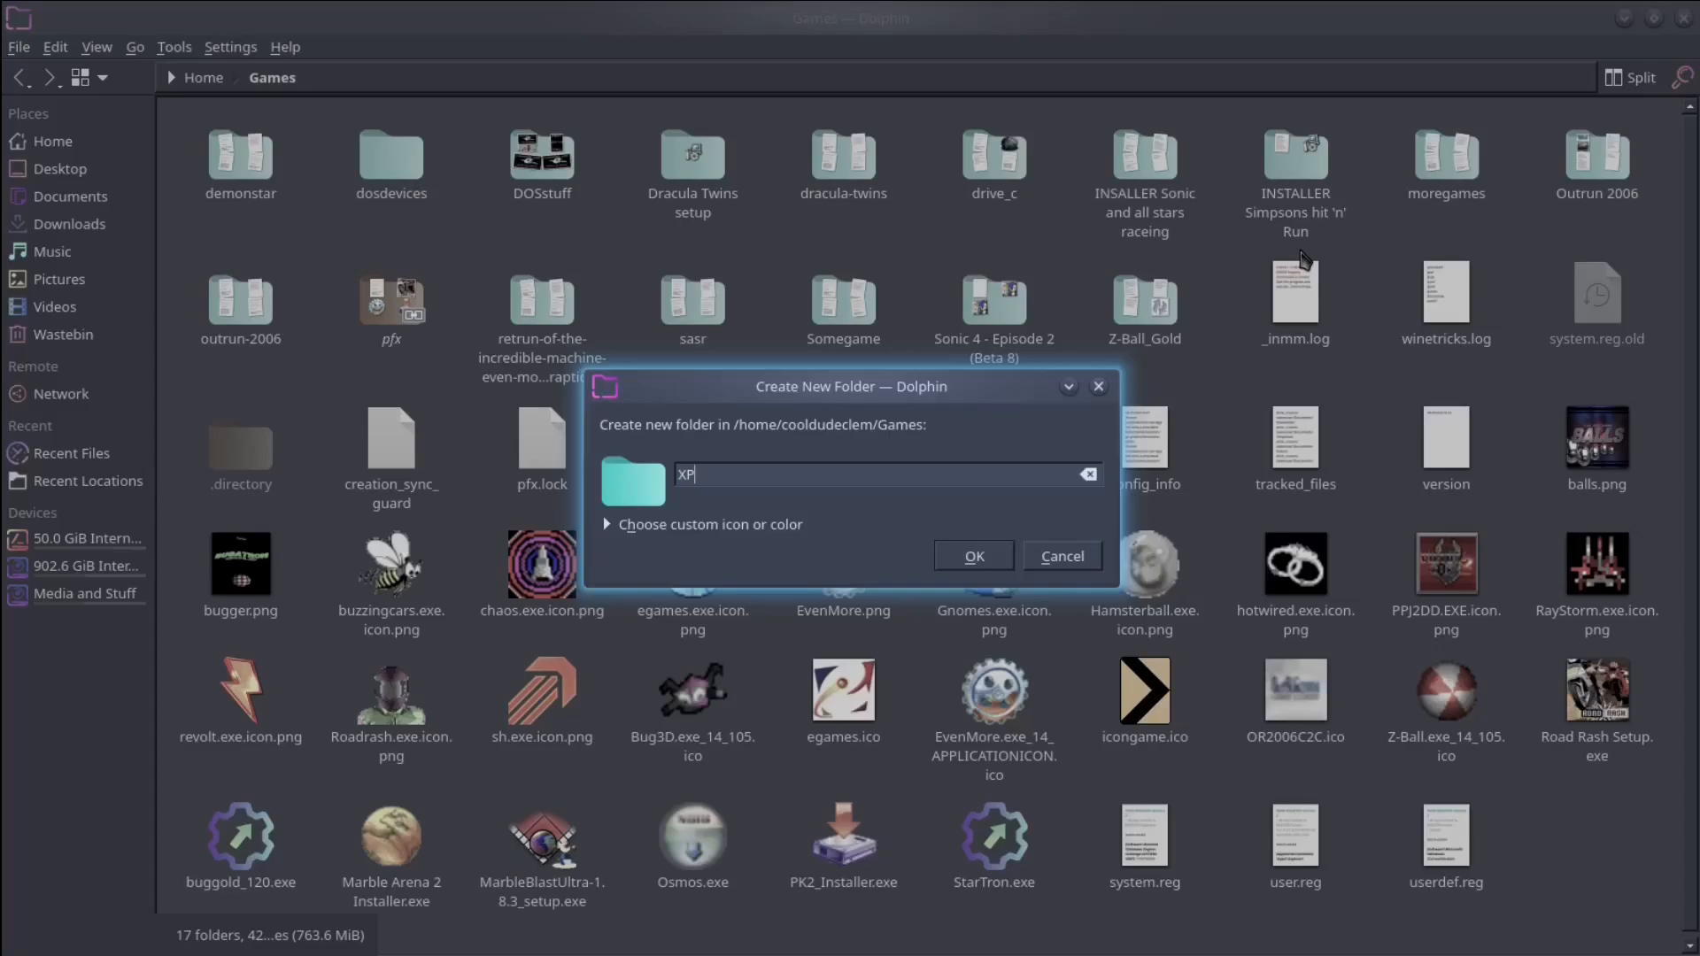
key(Return)
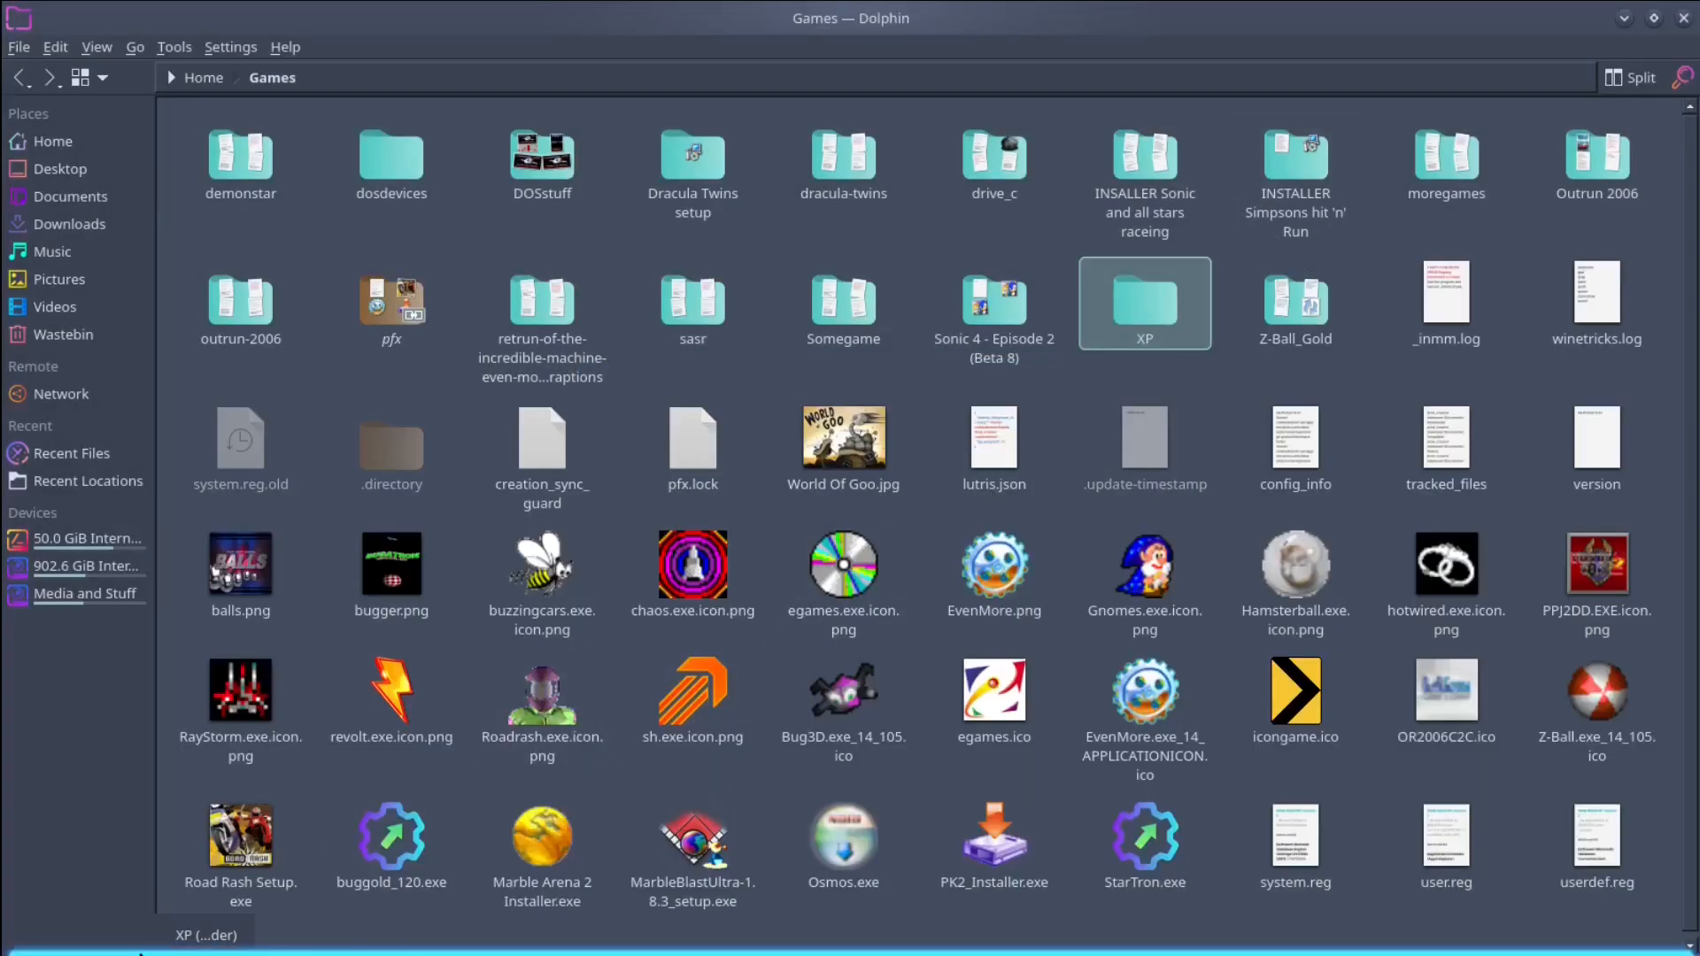
Step: Switch to Lutris and start adding a locally installed game with Wine (Runs Windows games) as its runner
click(284, 927)
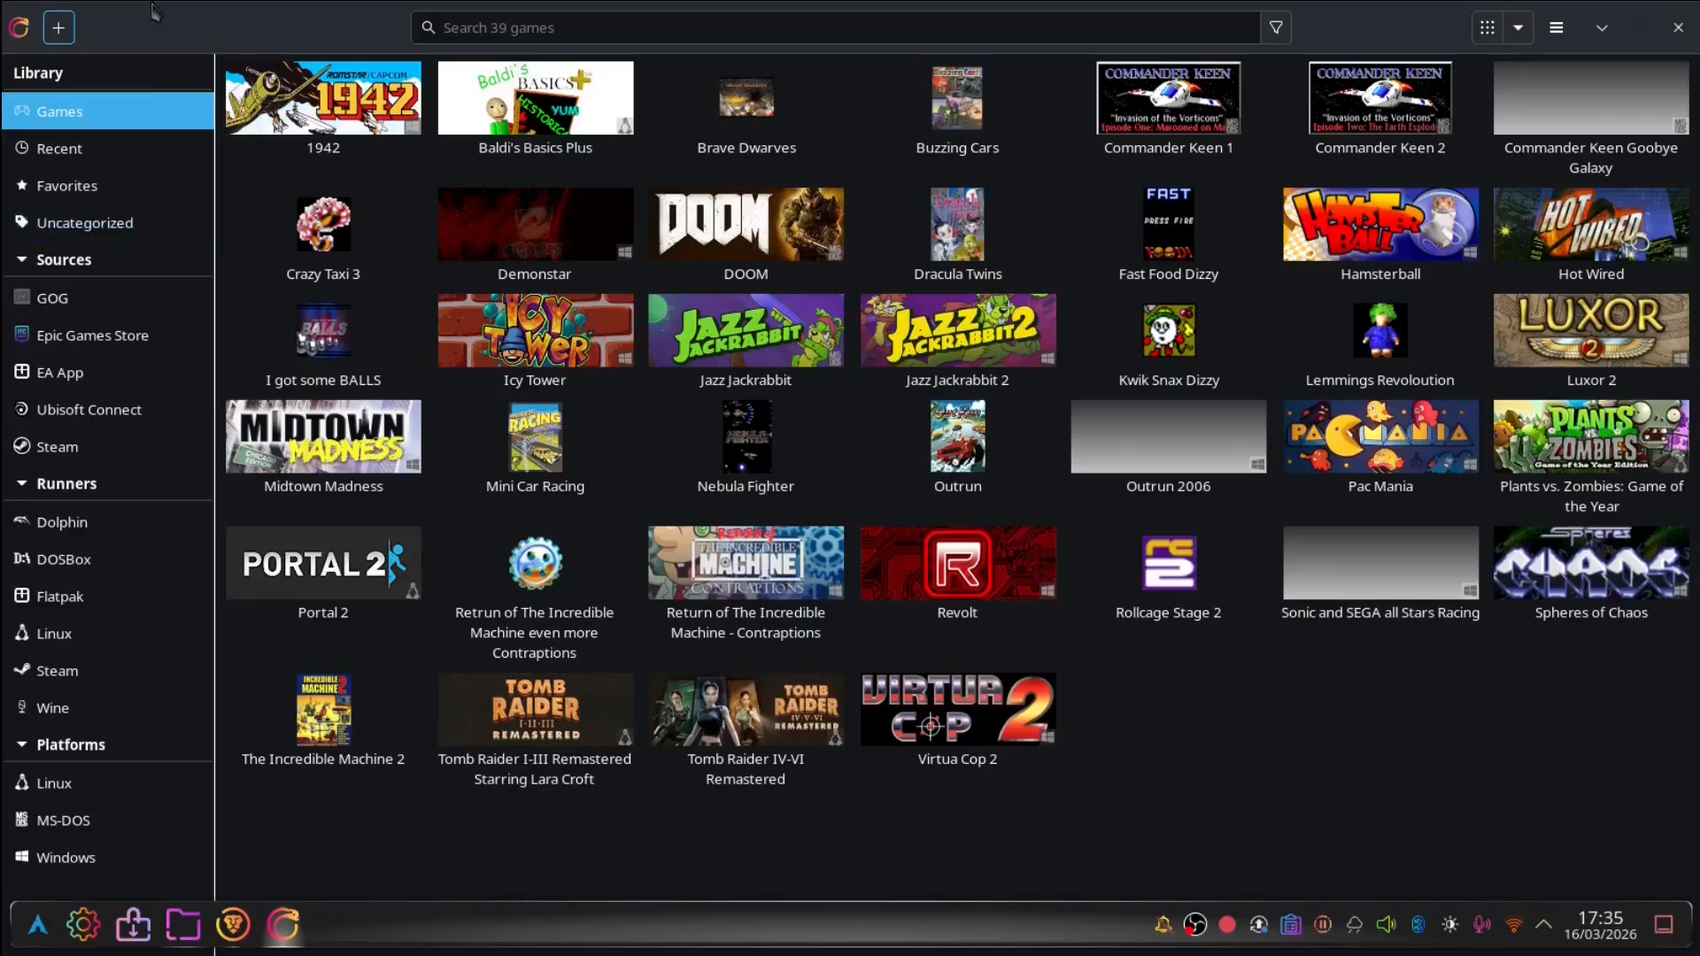
click(67, 33)
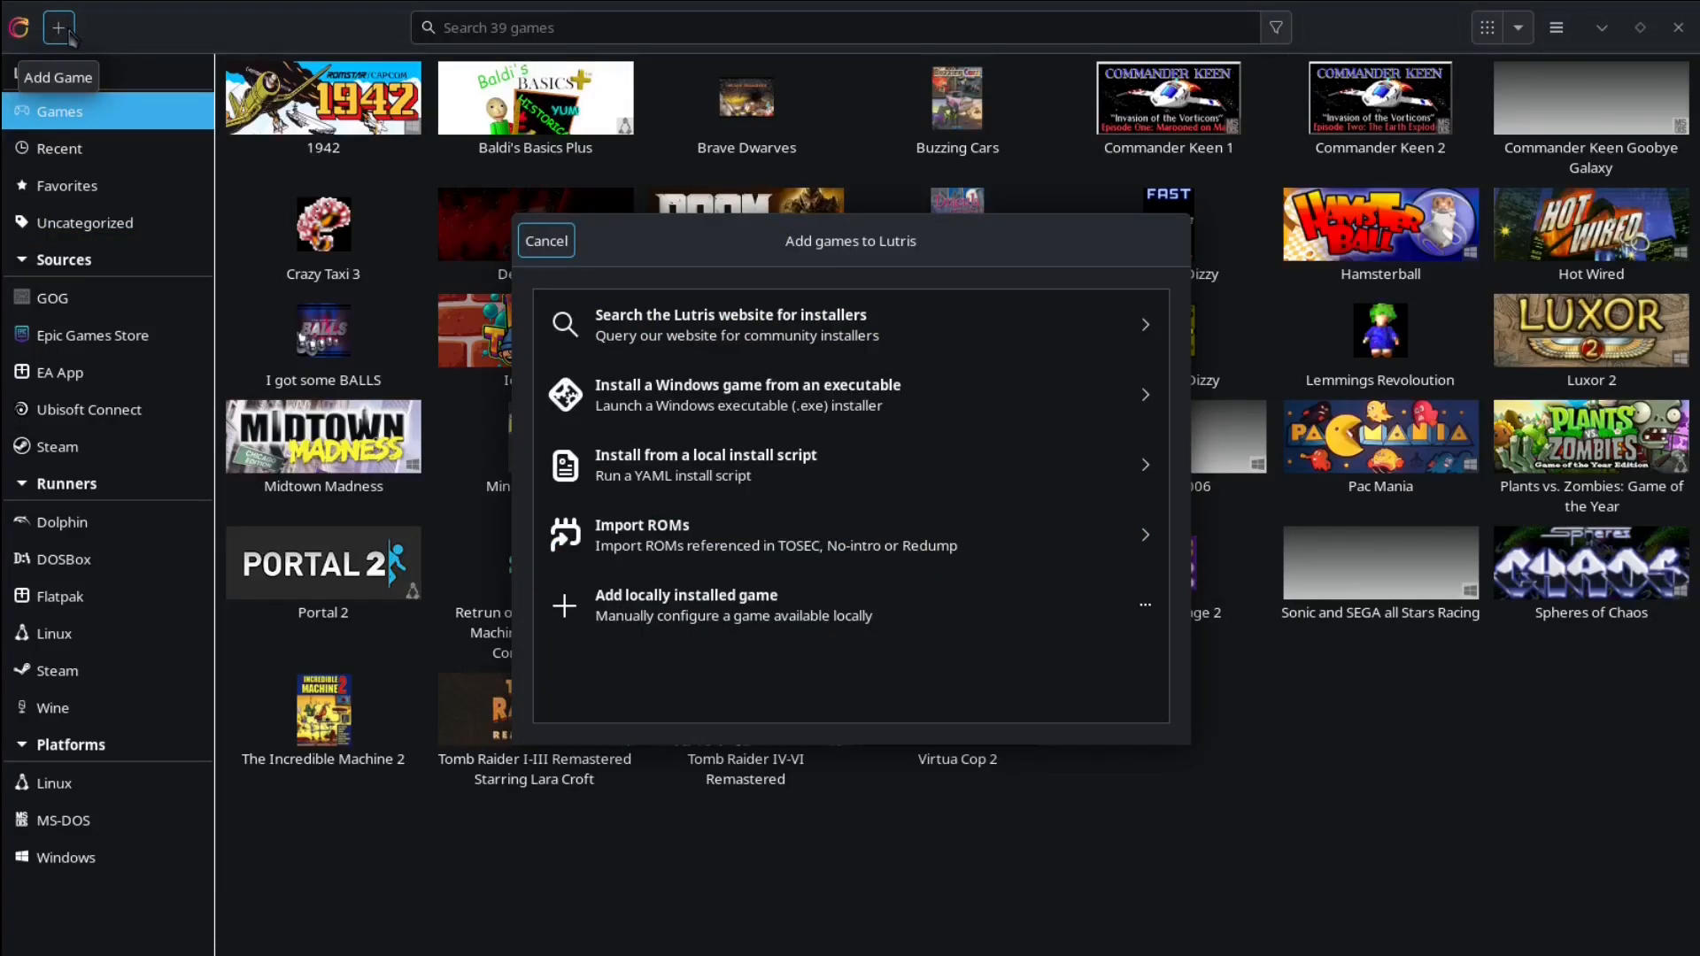
click(717, 613)
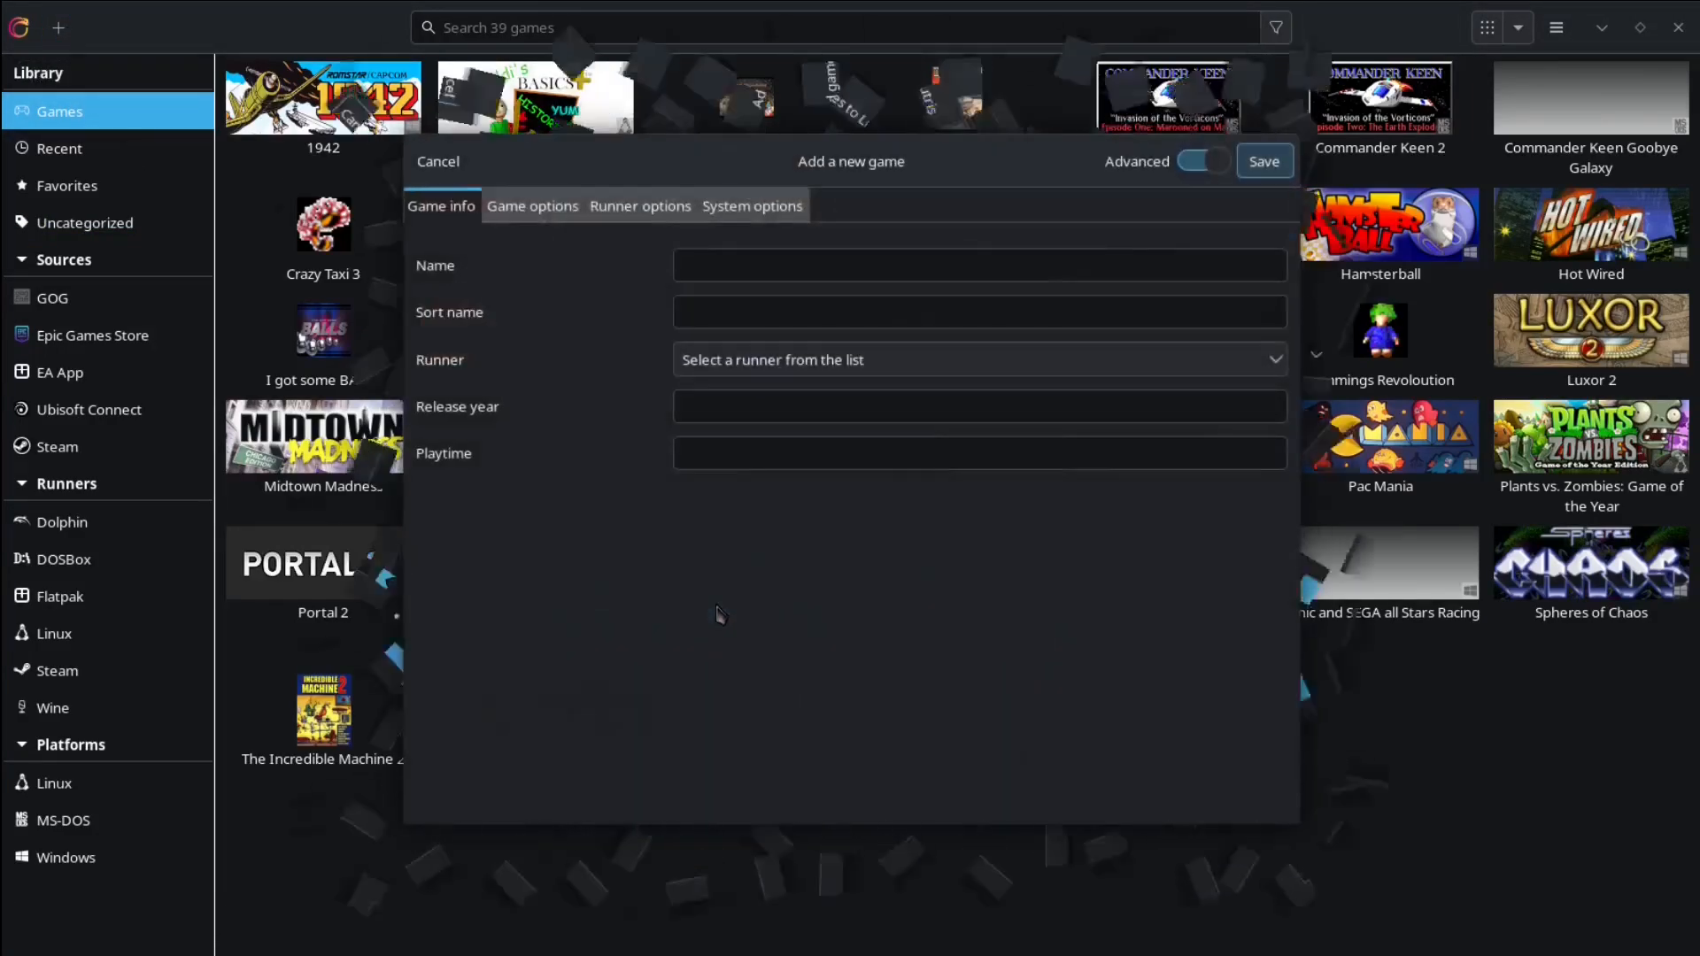
click(791, 368)
click(782, 547)
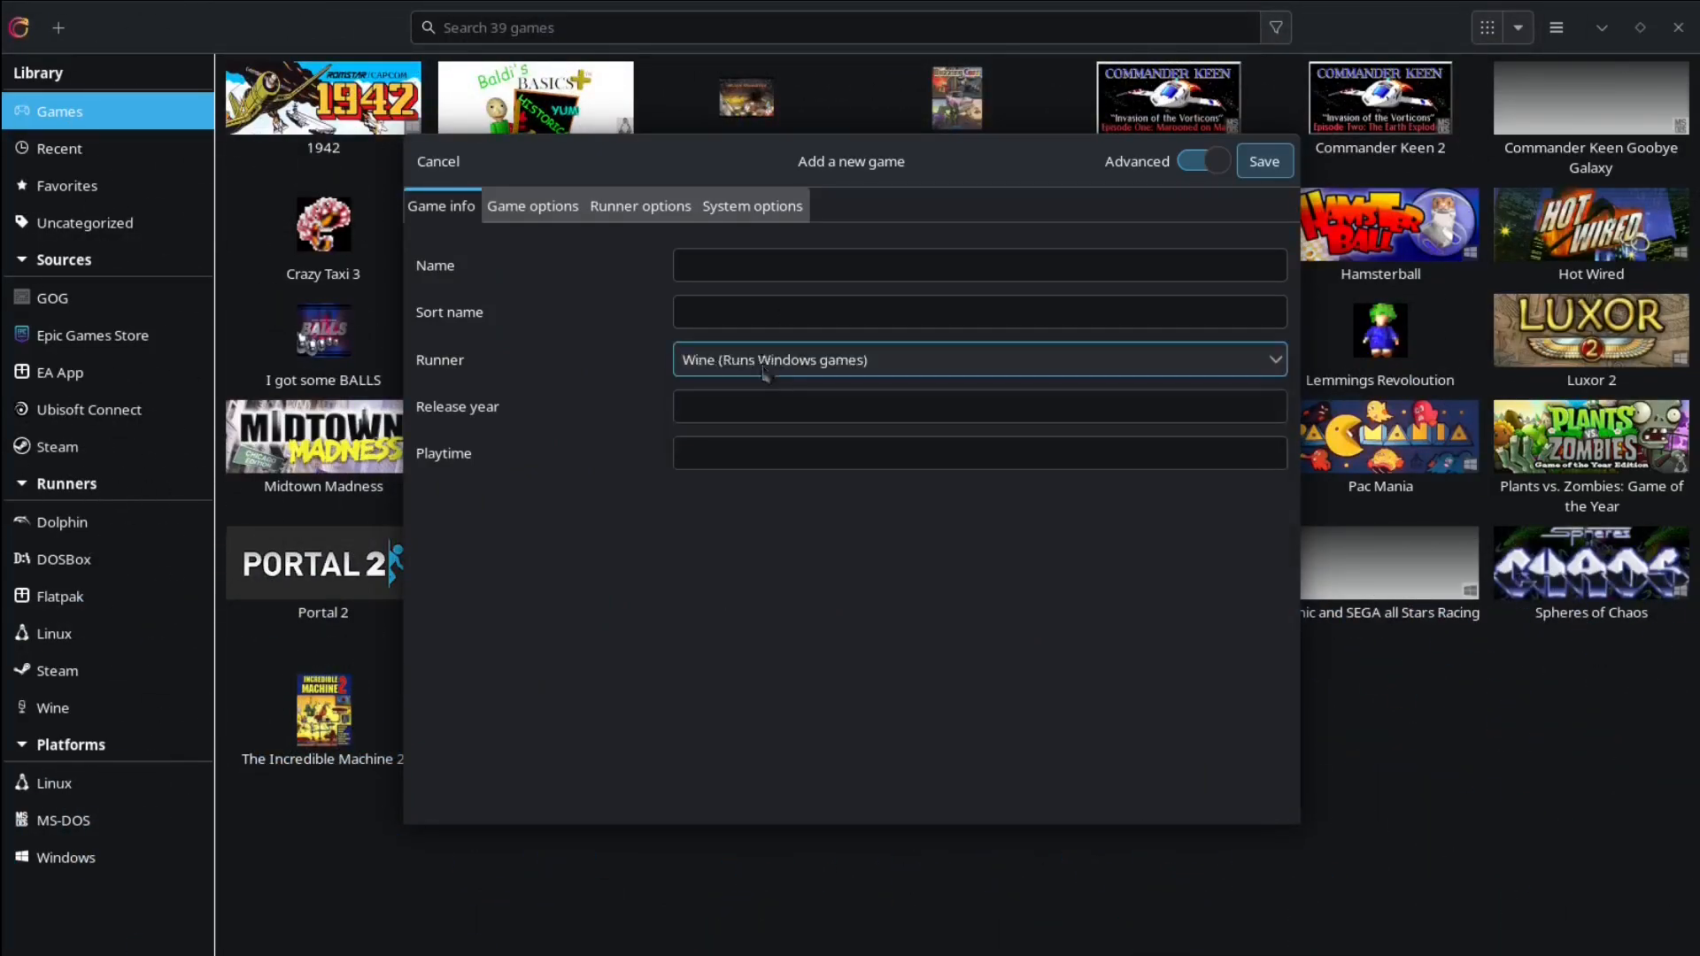
Step: Name the new game Z Ball Gold
click(728, 257)
text(Zball Gold)
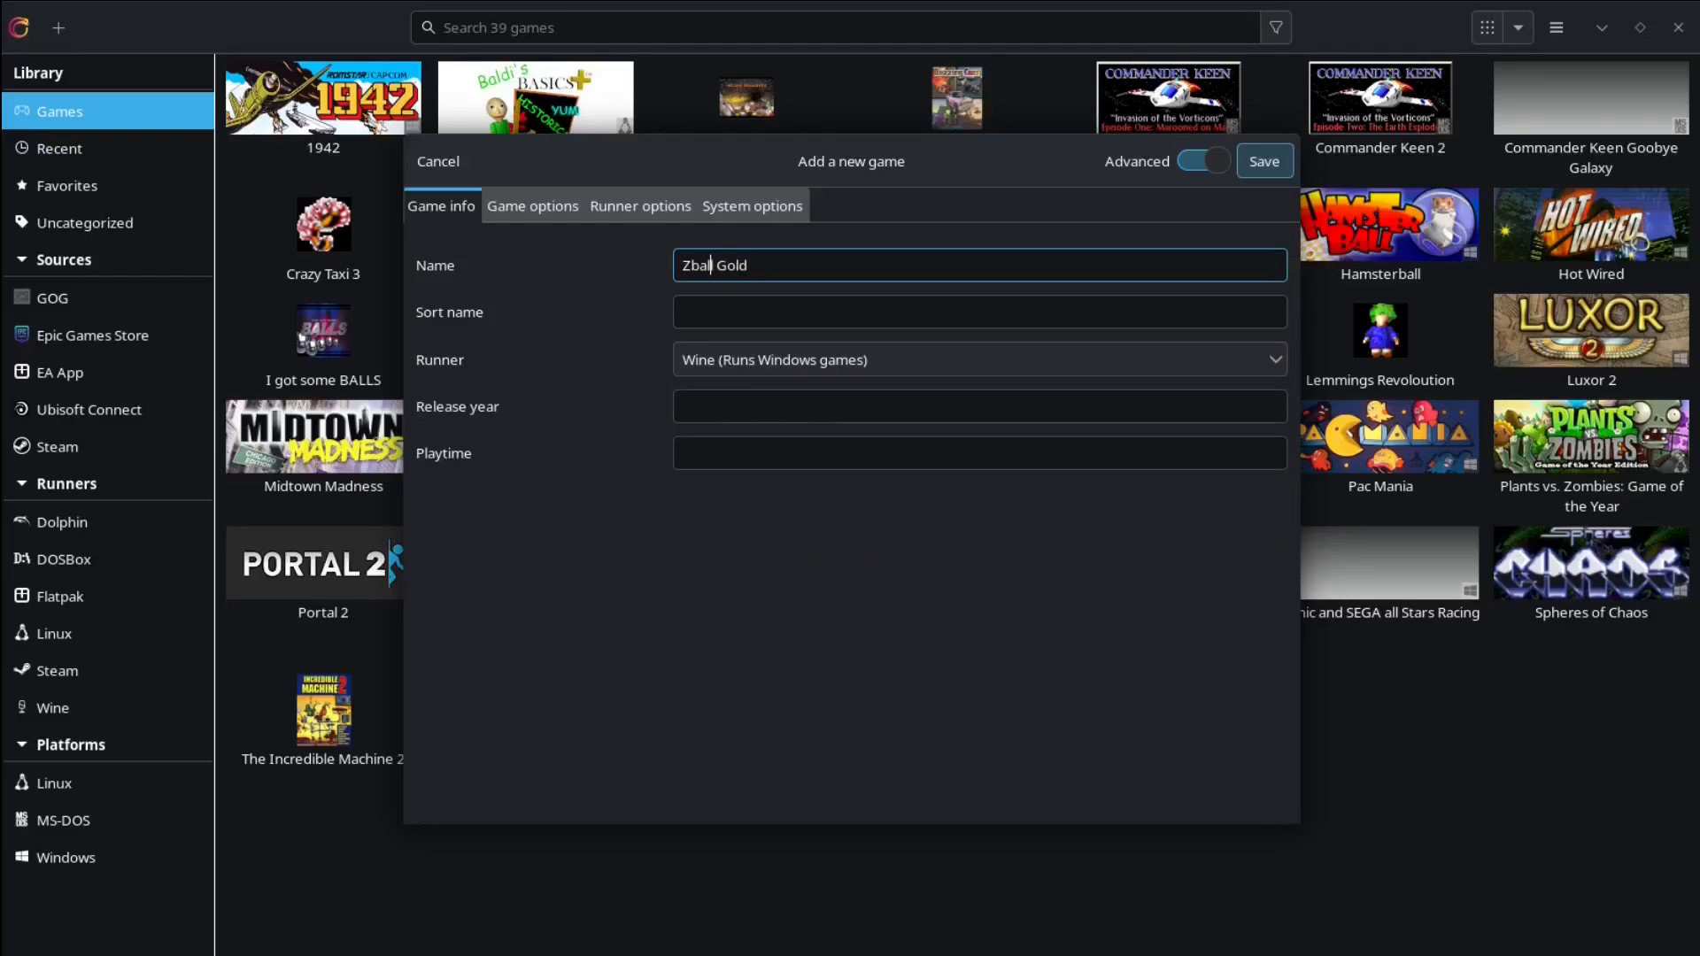
key(BackSpace)
text(B)
key(Right)
key(Right)
key(Right)
key(Right)
key(Right)
key(Right)
key(Right)
key(Right)
Step: Set the game's Wine prefix to the XP folder inside Games and save the new entry
click(535, 209)
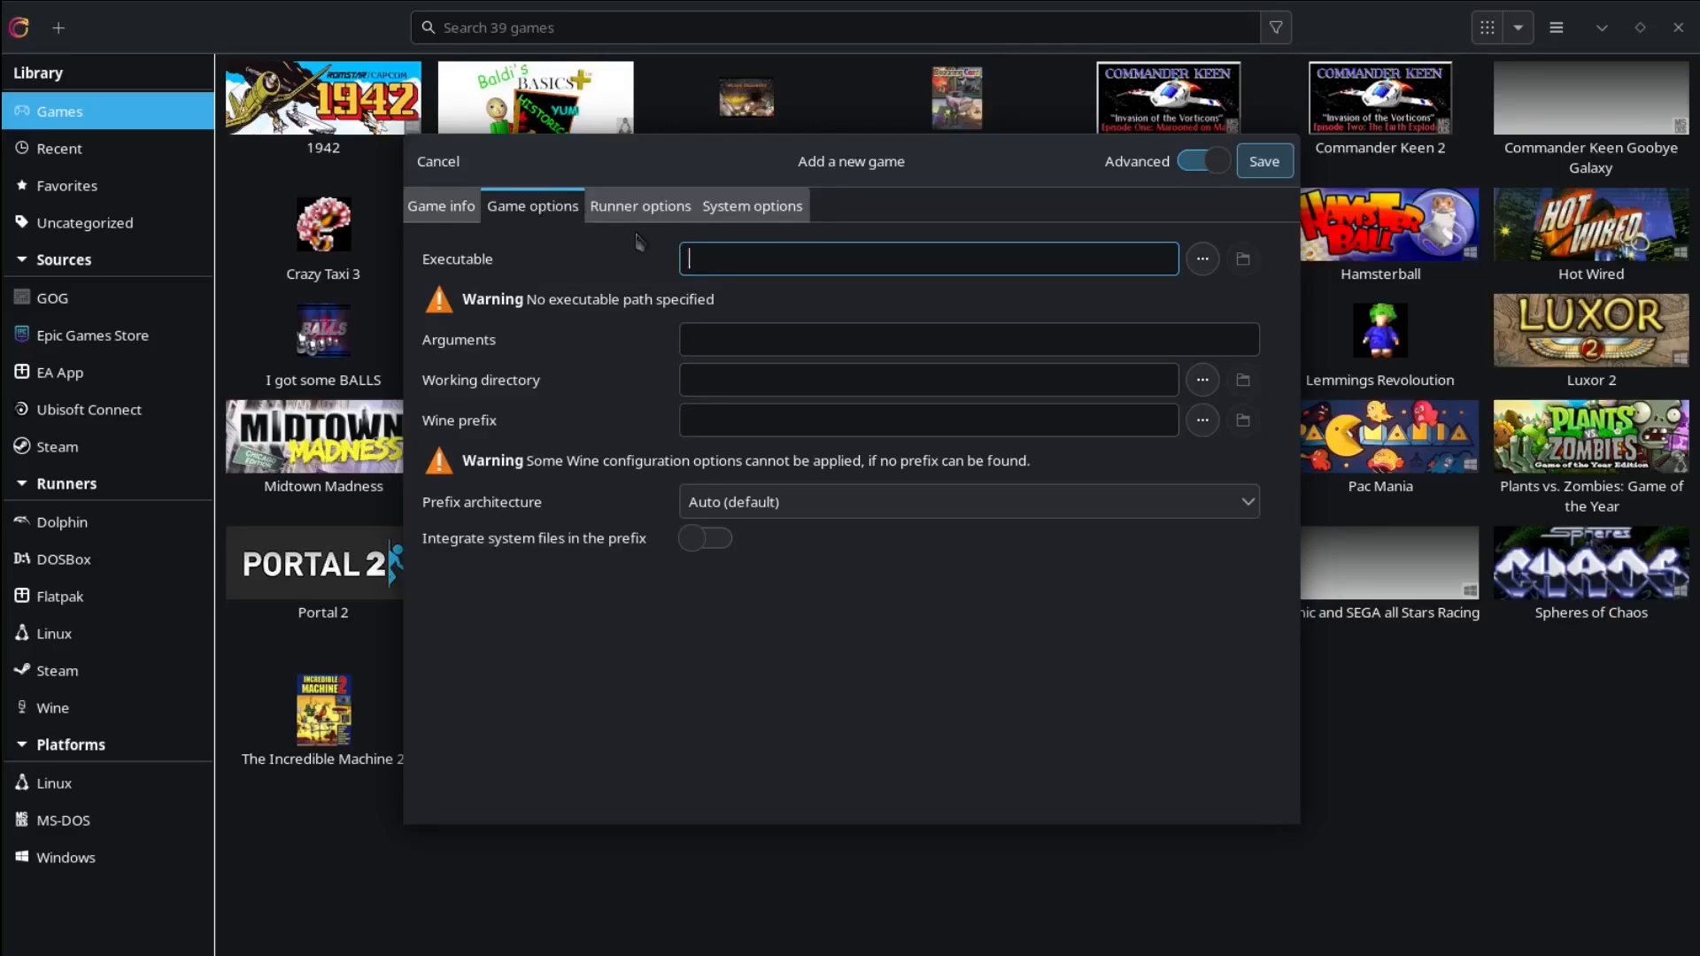
click(1201, 423)
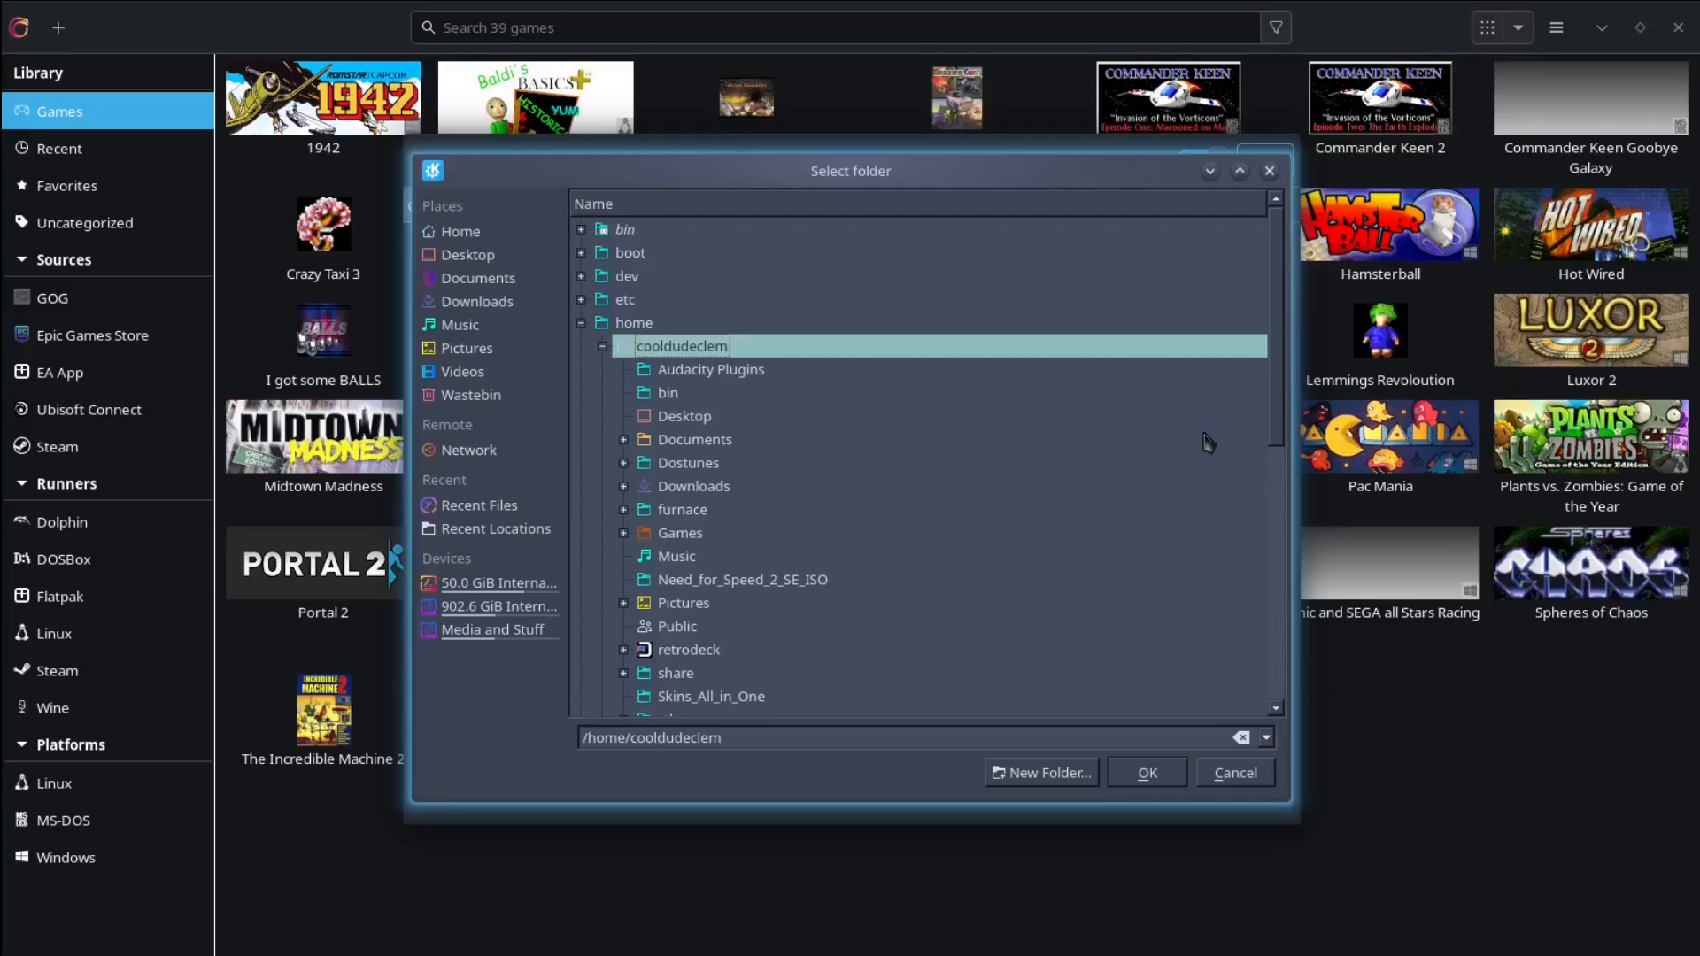
scroll(897, 547, down, 3)
scroll(896, 547, up, 2)
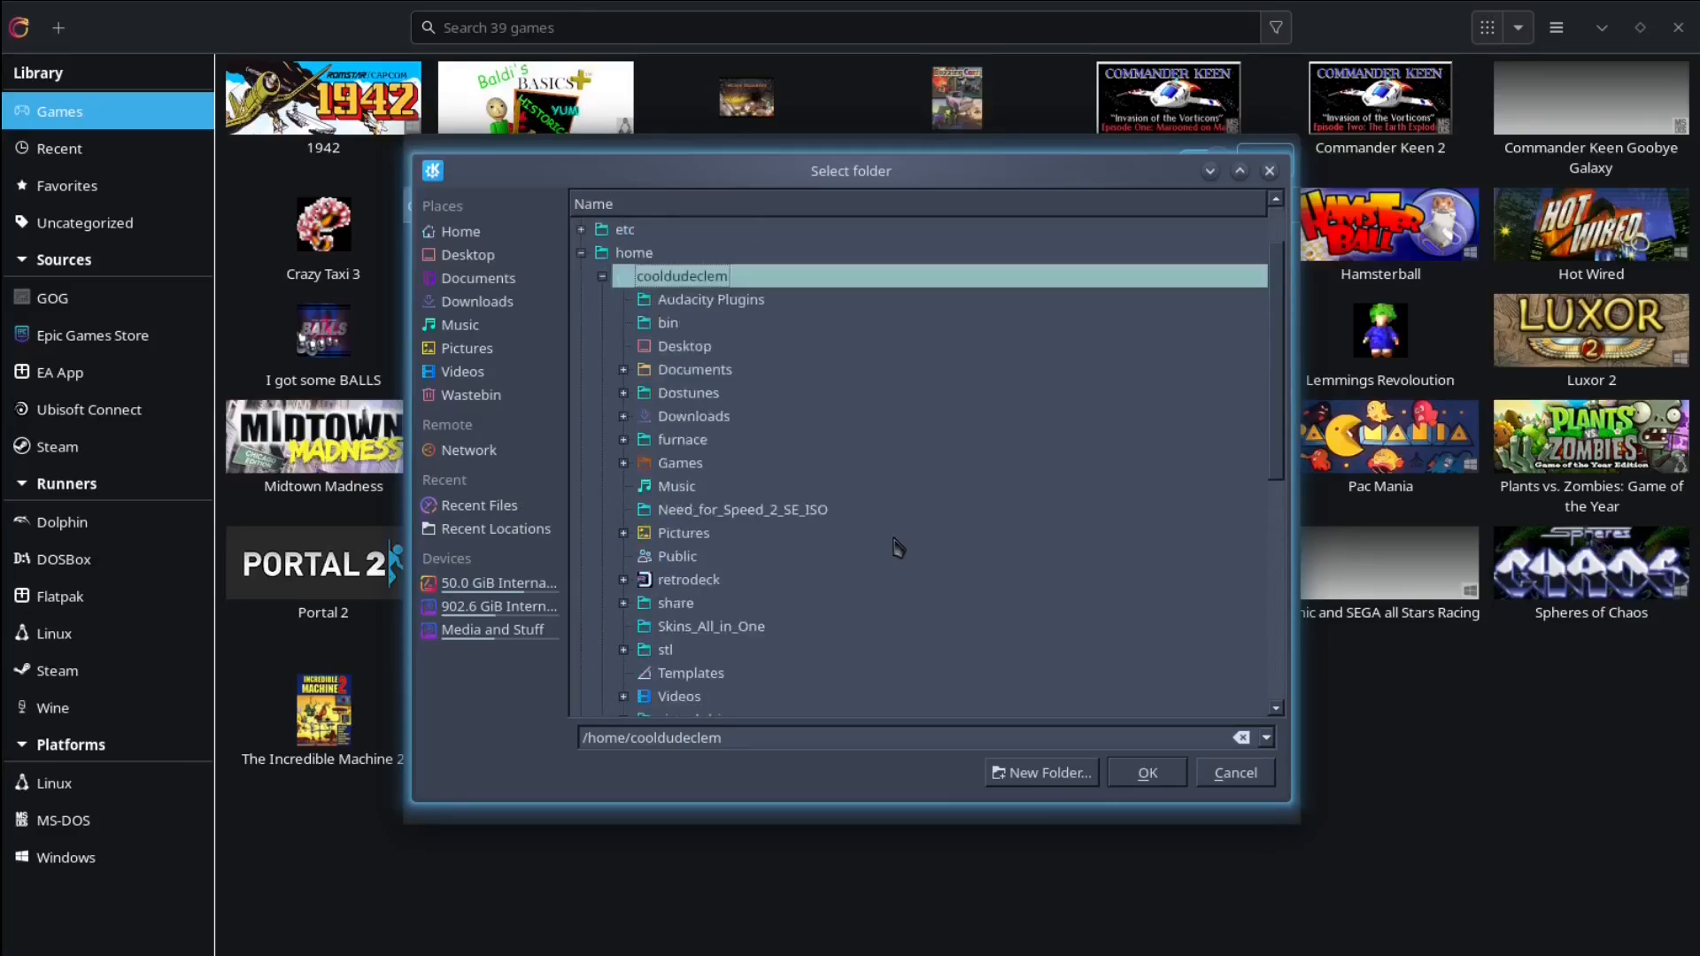
click(624, 463)
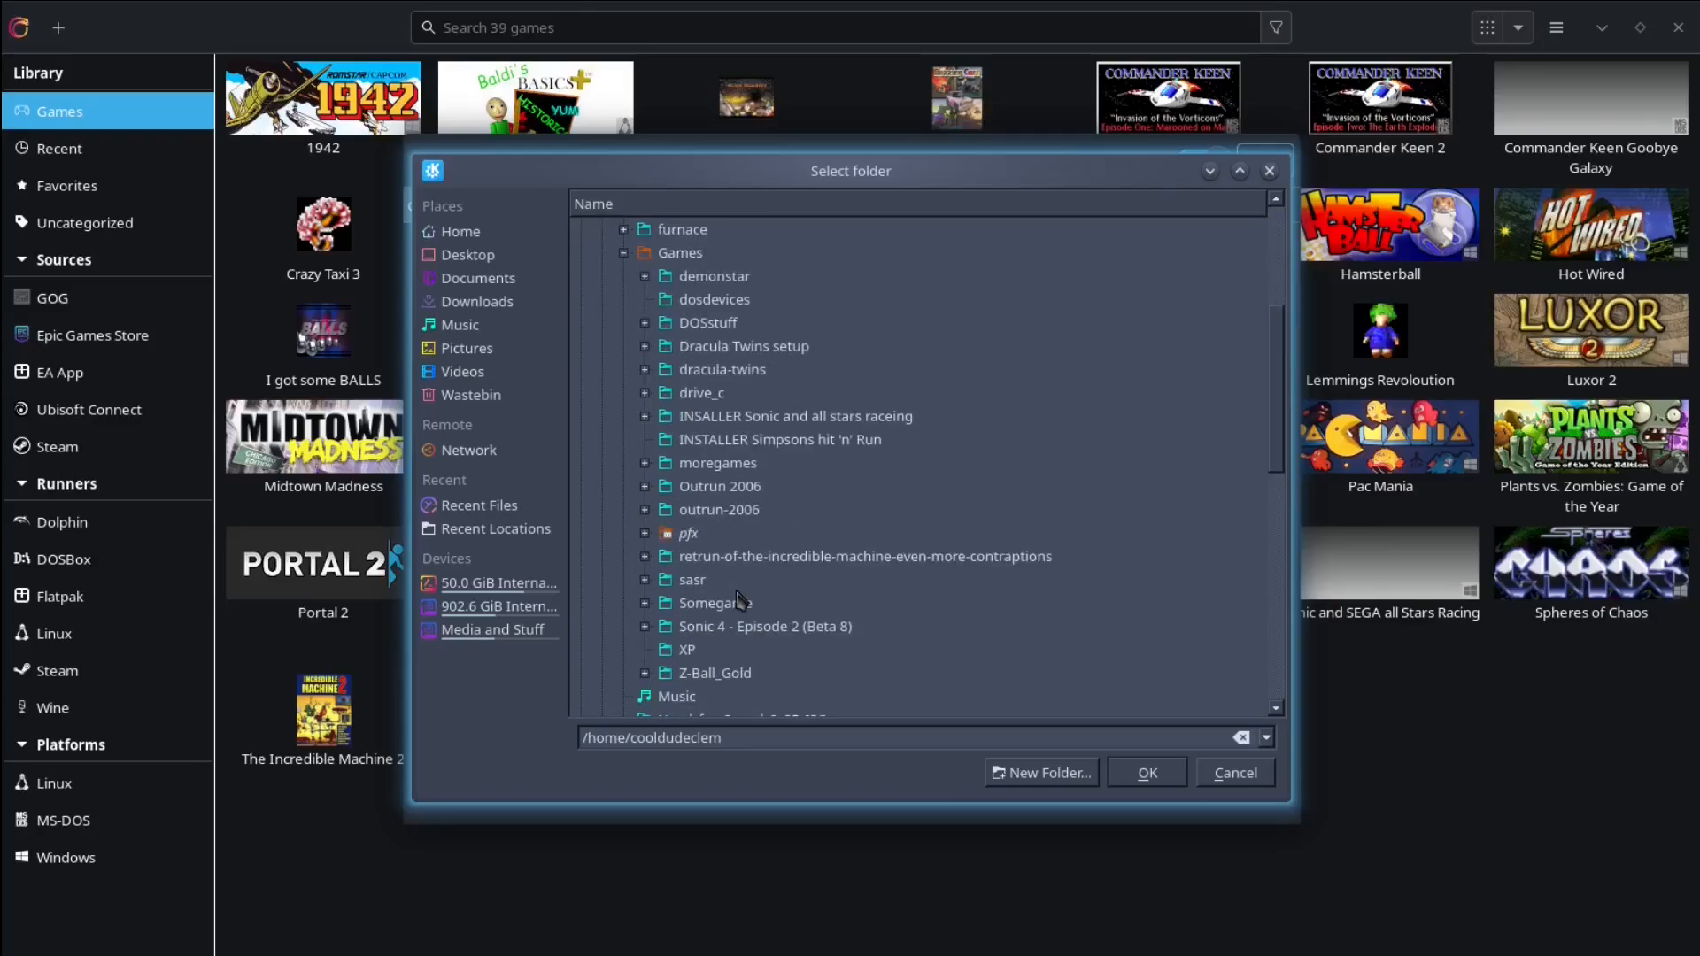
click(675, 653)
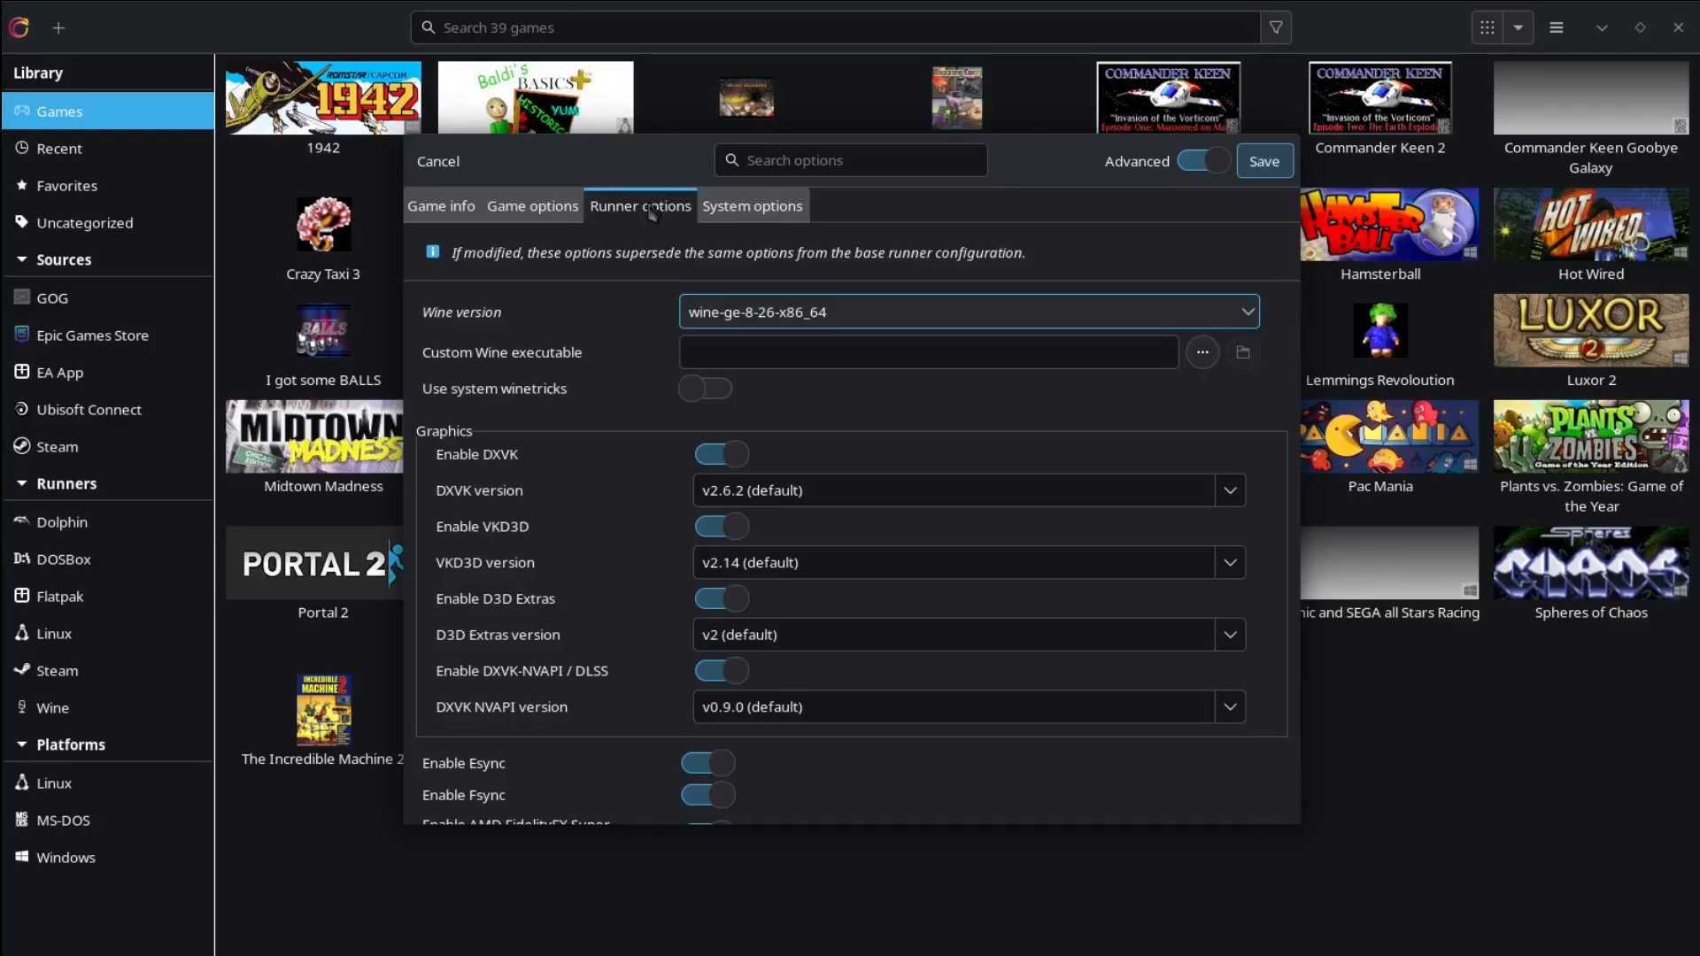
click(1267, 162)
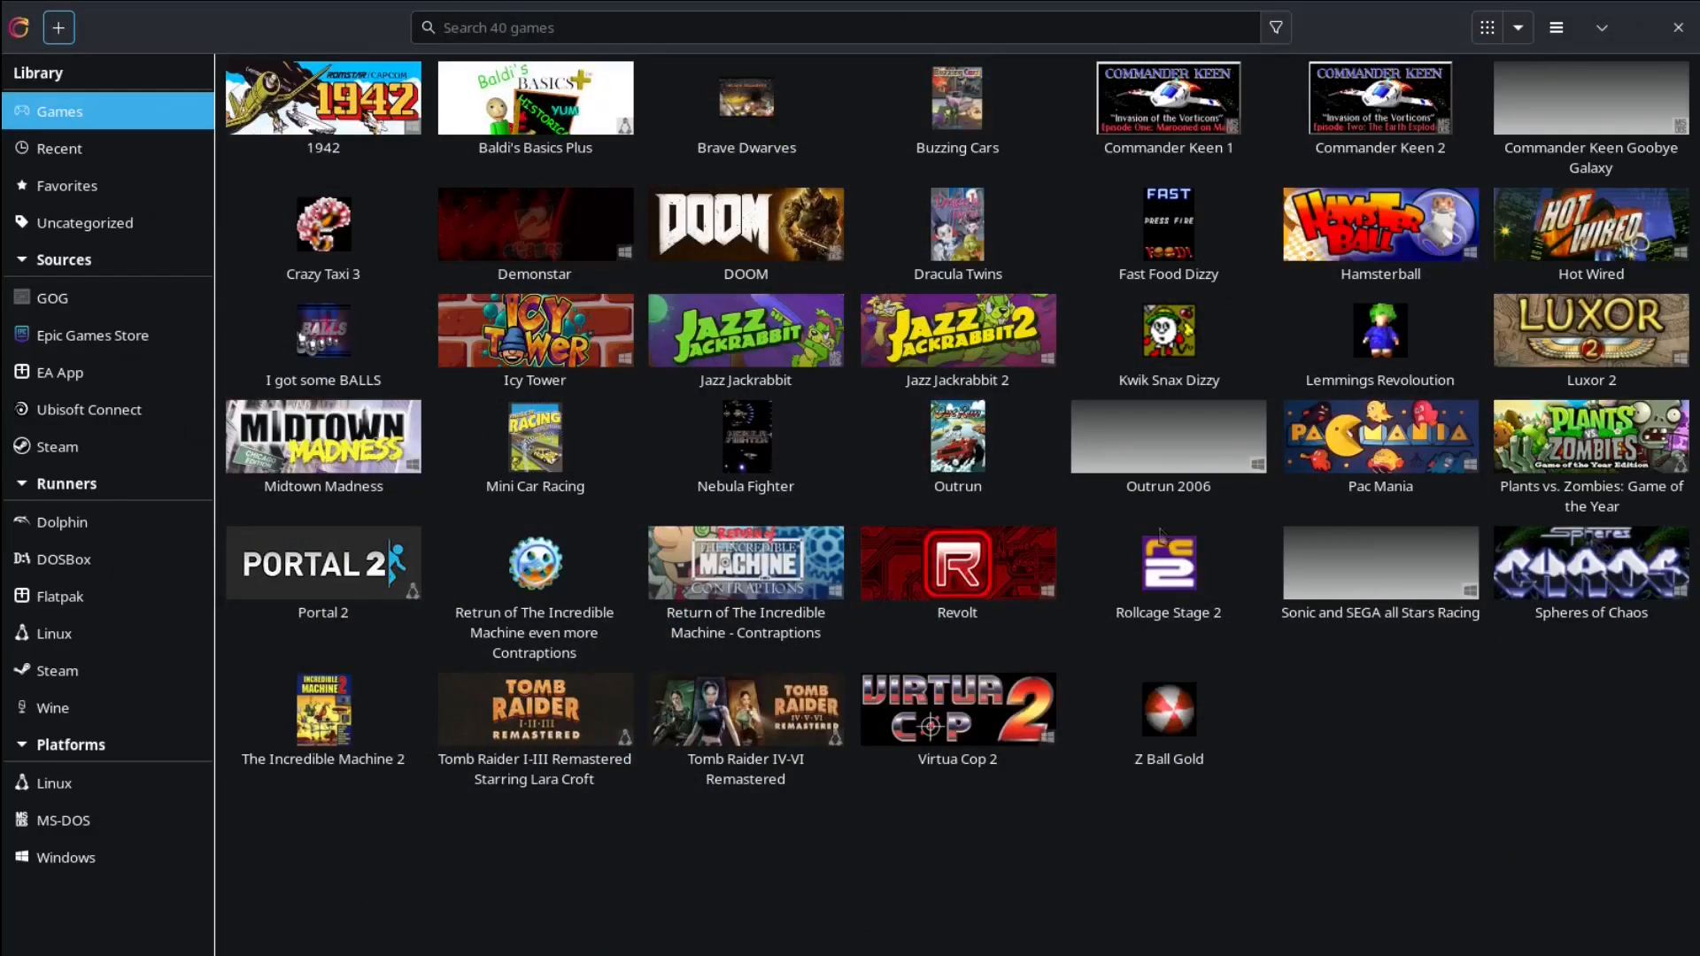
Step: Launch Z Ball Gold without an executable to generate its prefix, and inspect the XP folder's drive_c in Dolphin
double_click(1177, 726)
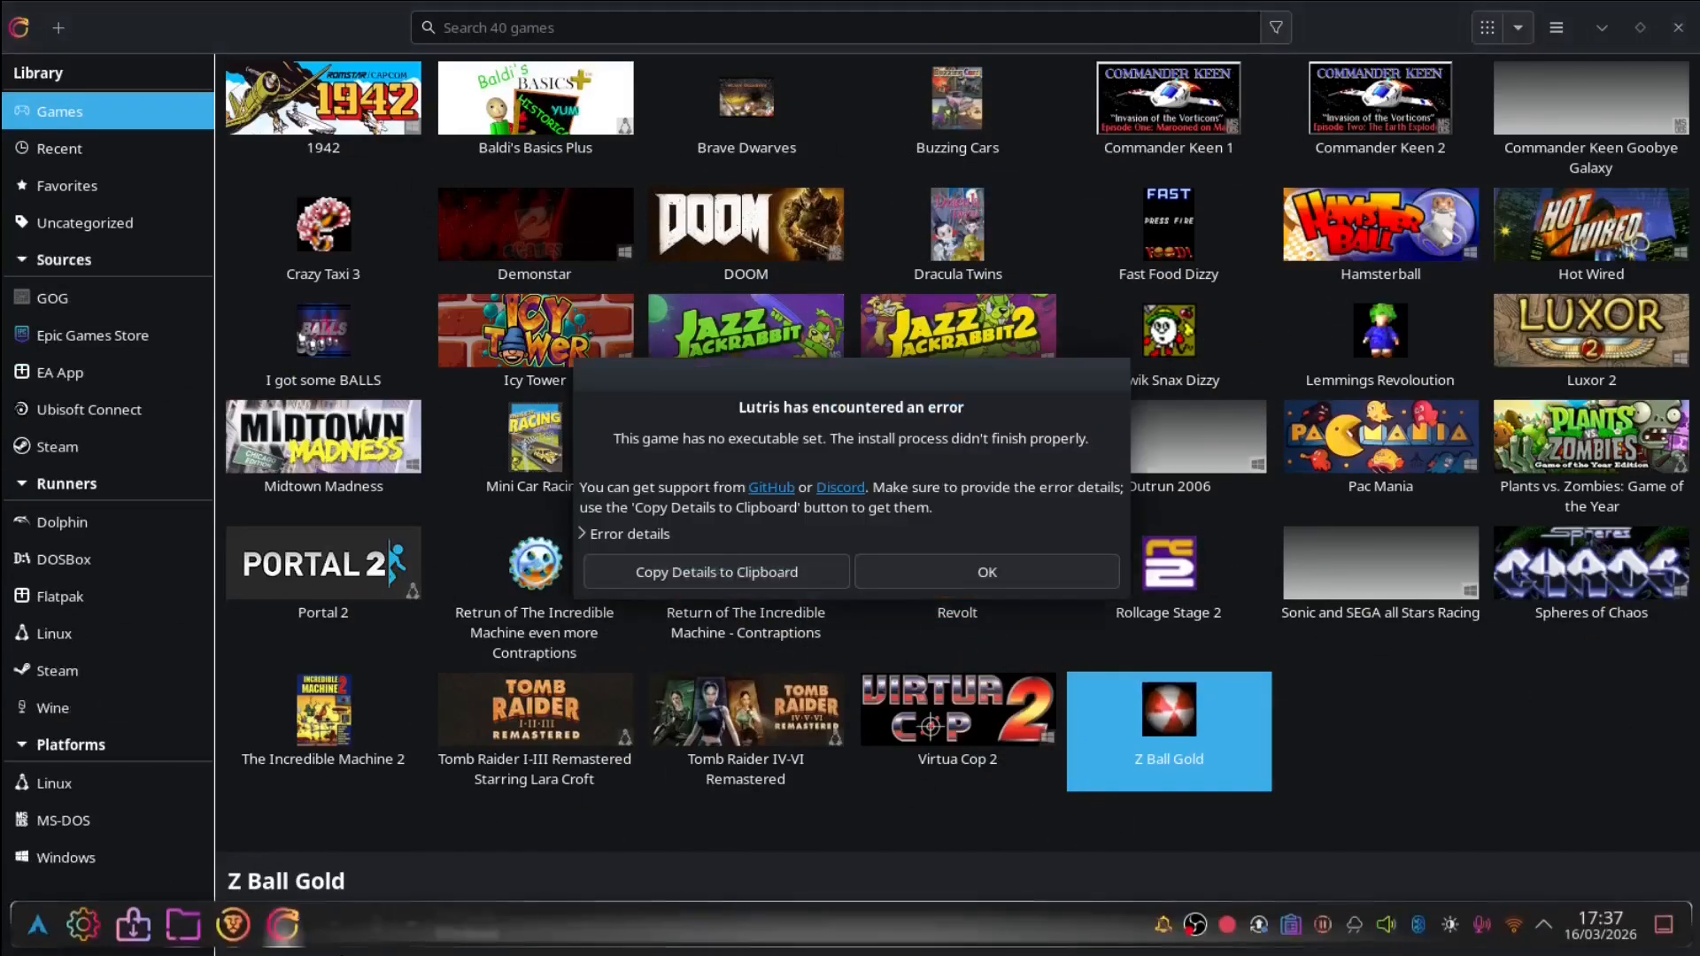
click(183, 925)
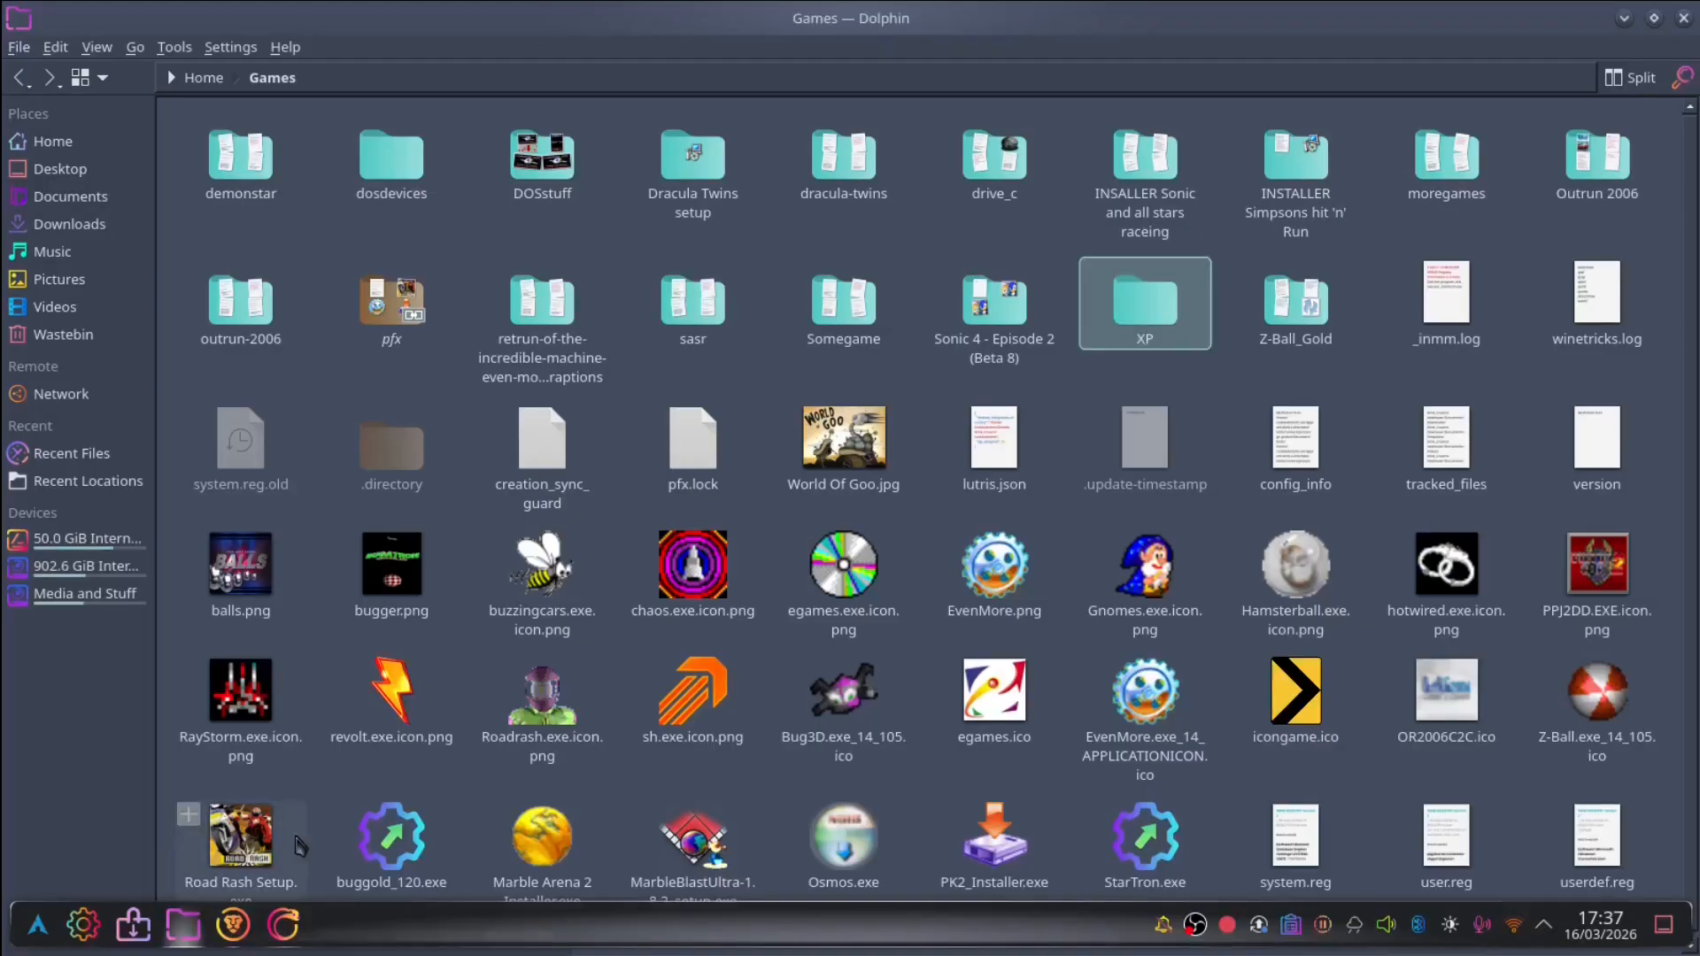
click(1148, 310)
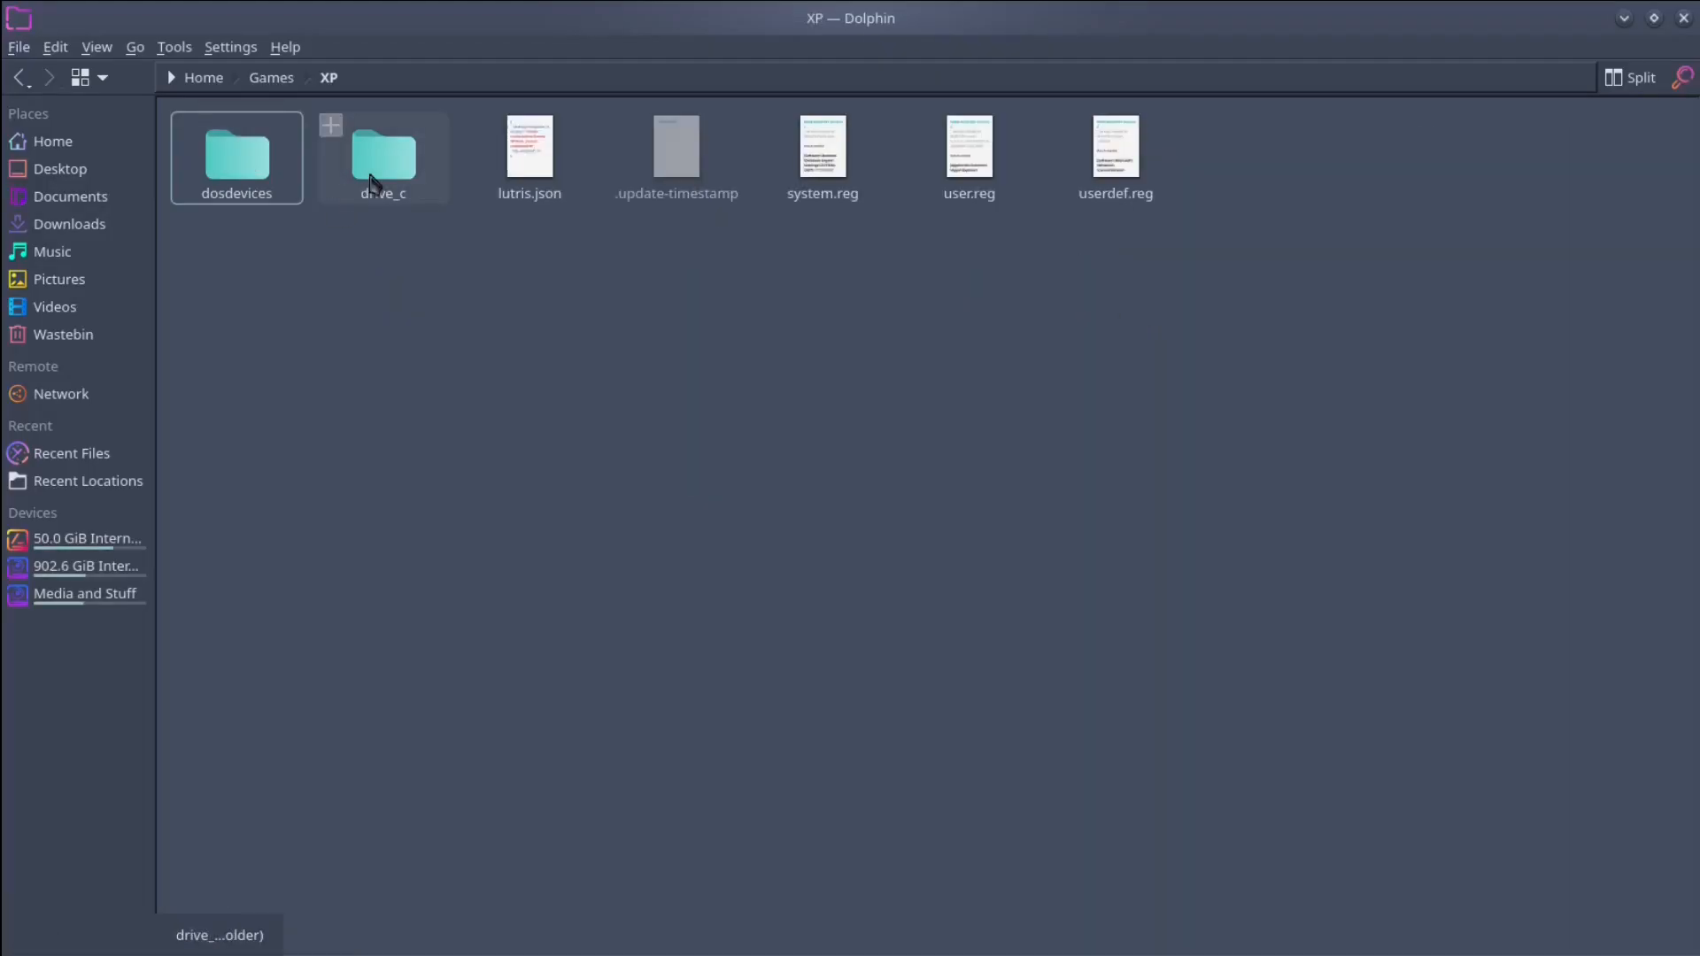
click(398, 184)
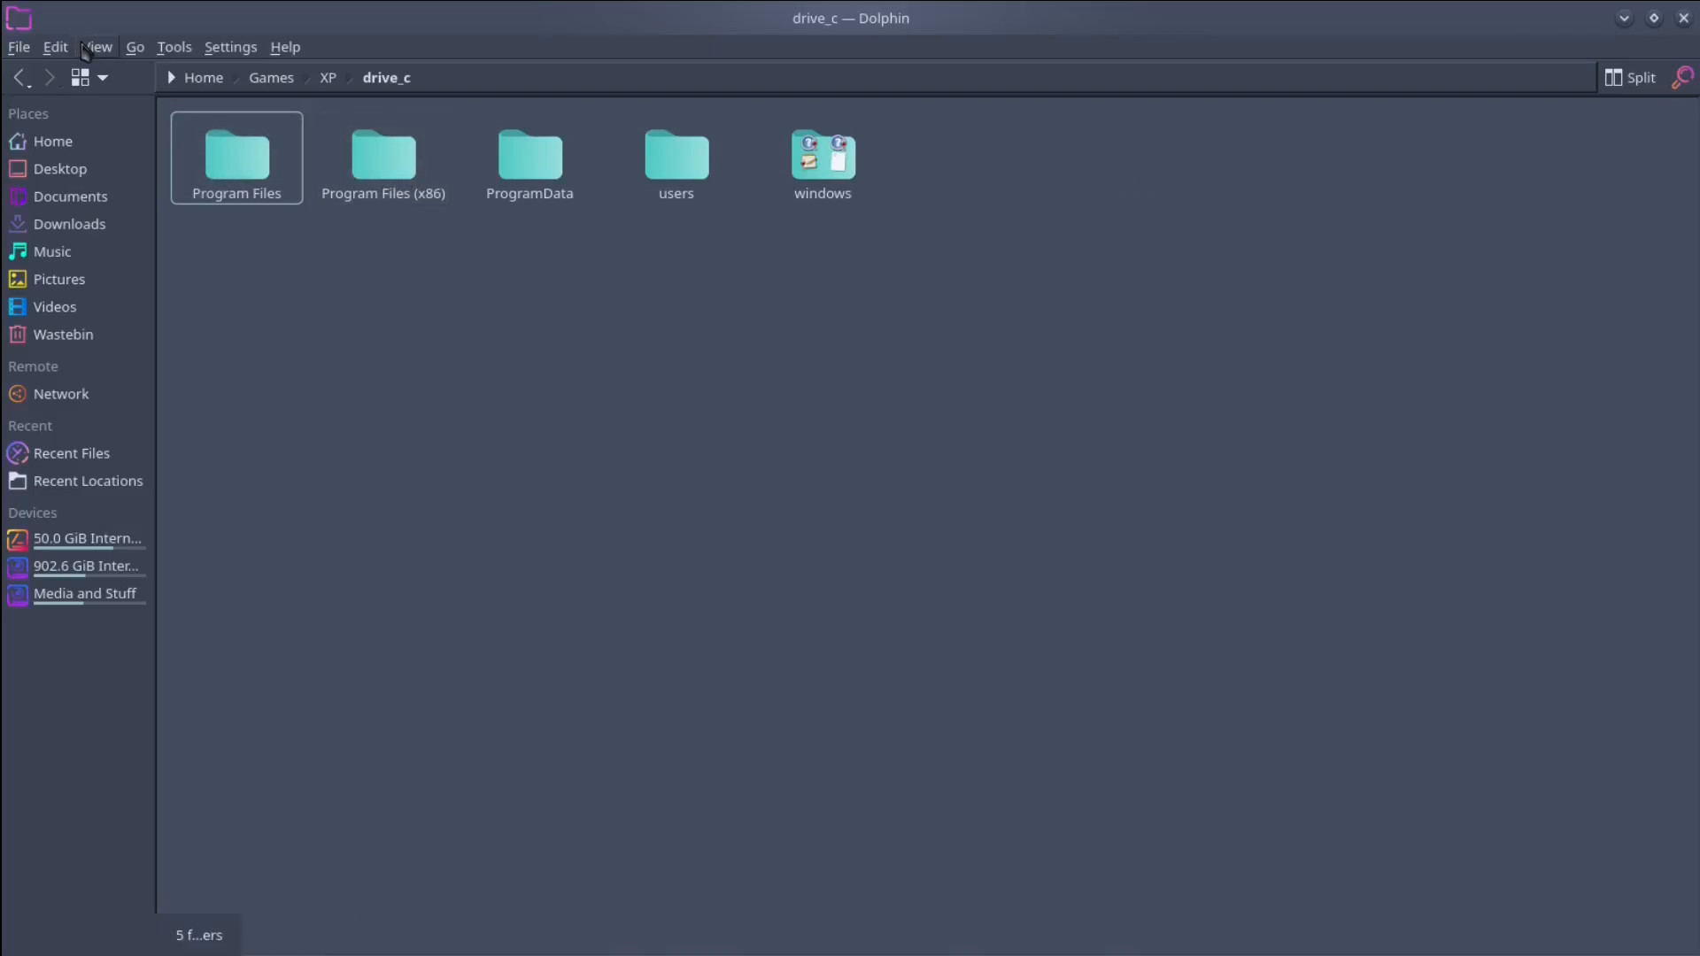
click(257, 925)
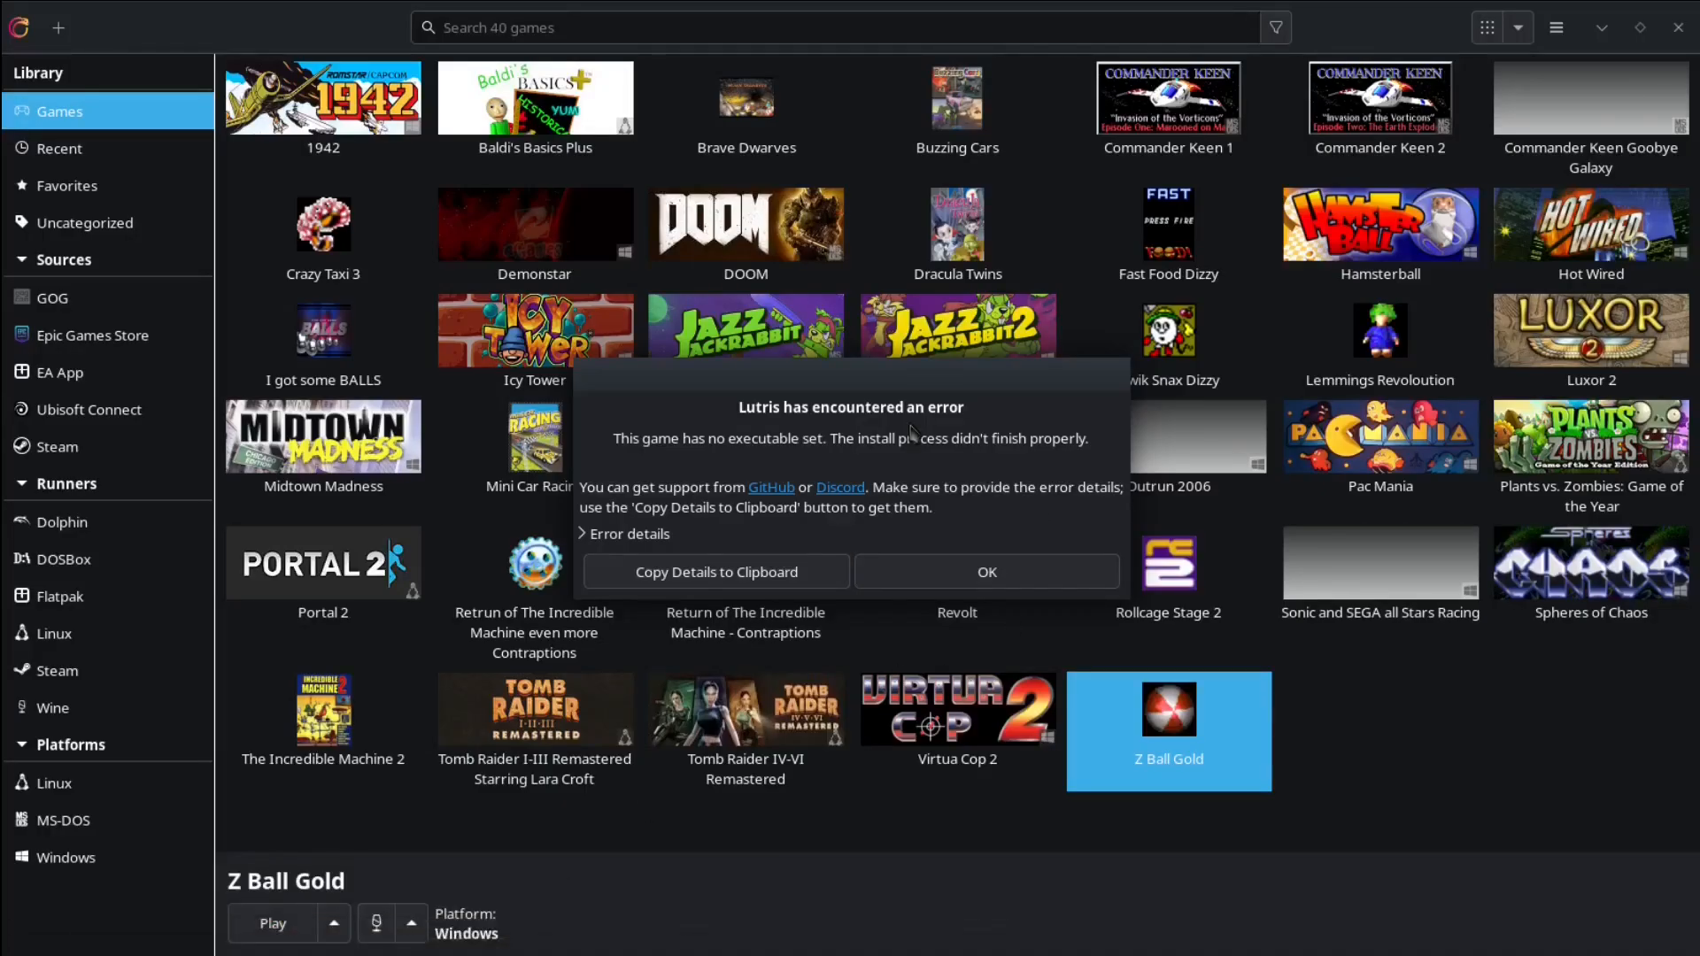
key(alt+Tab)
Step: Move the Z-Ball_Gold folder from Games into the drive_c folder inside XP
double_click(19, 78)
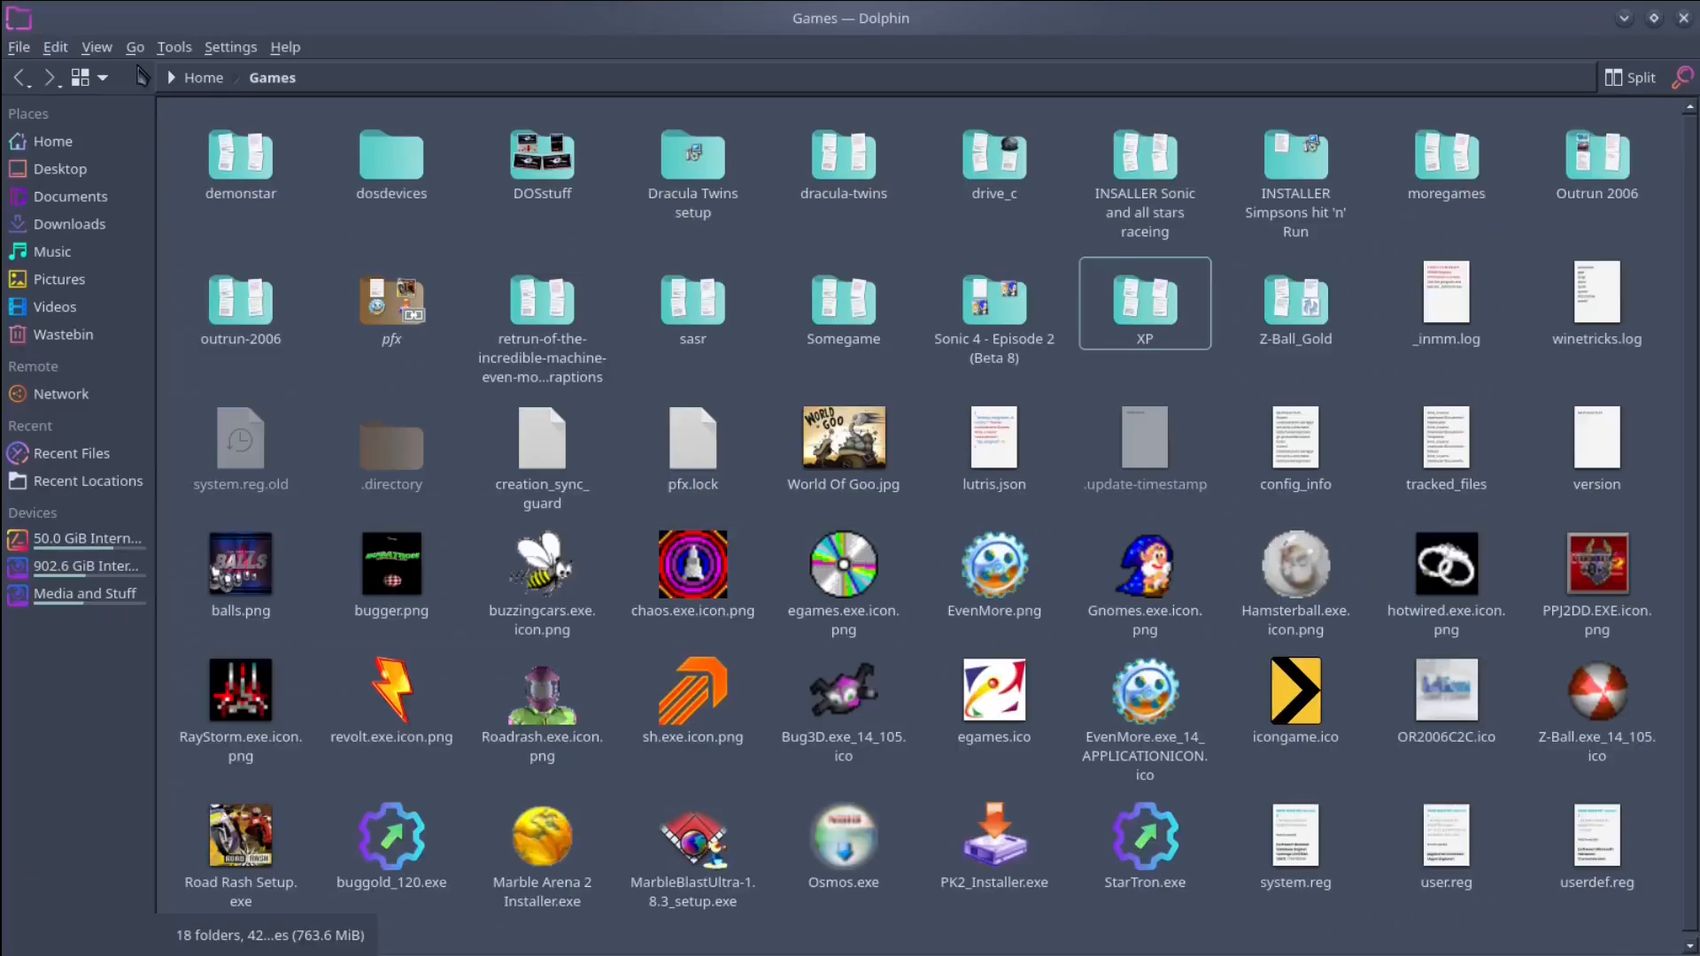
click(1314, 326)
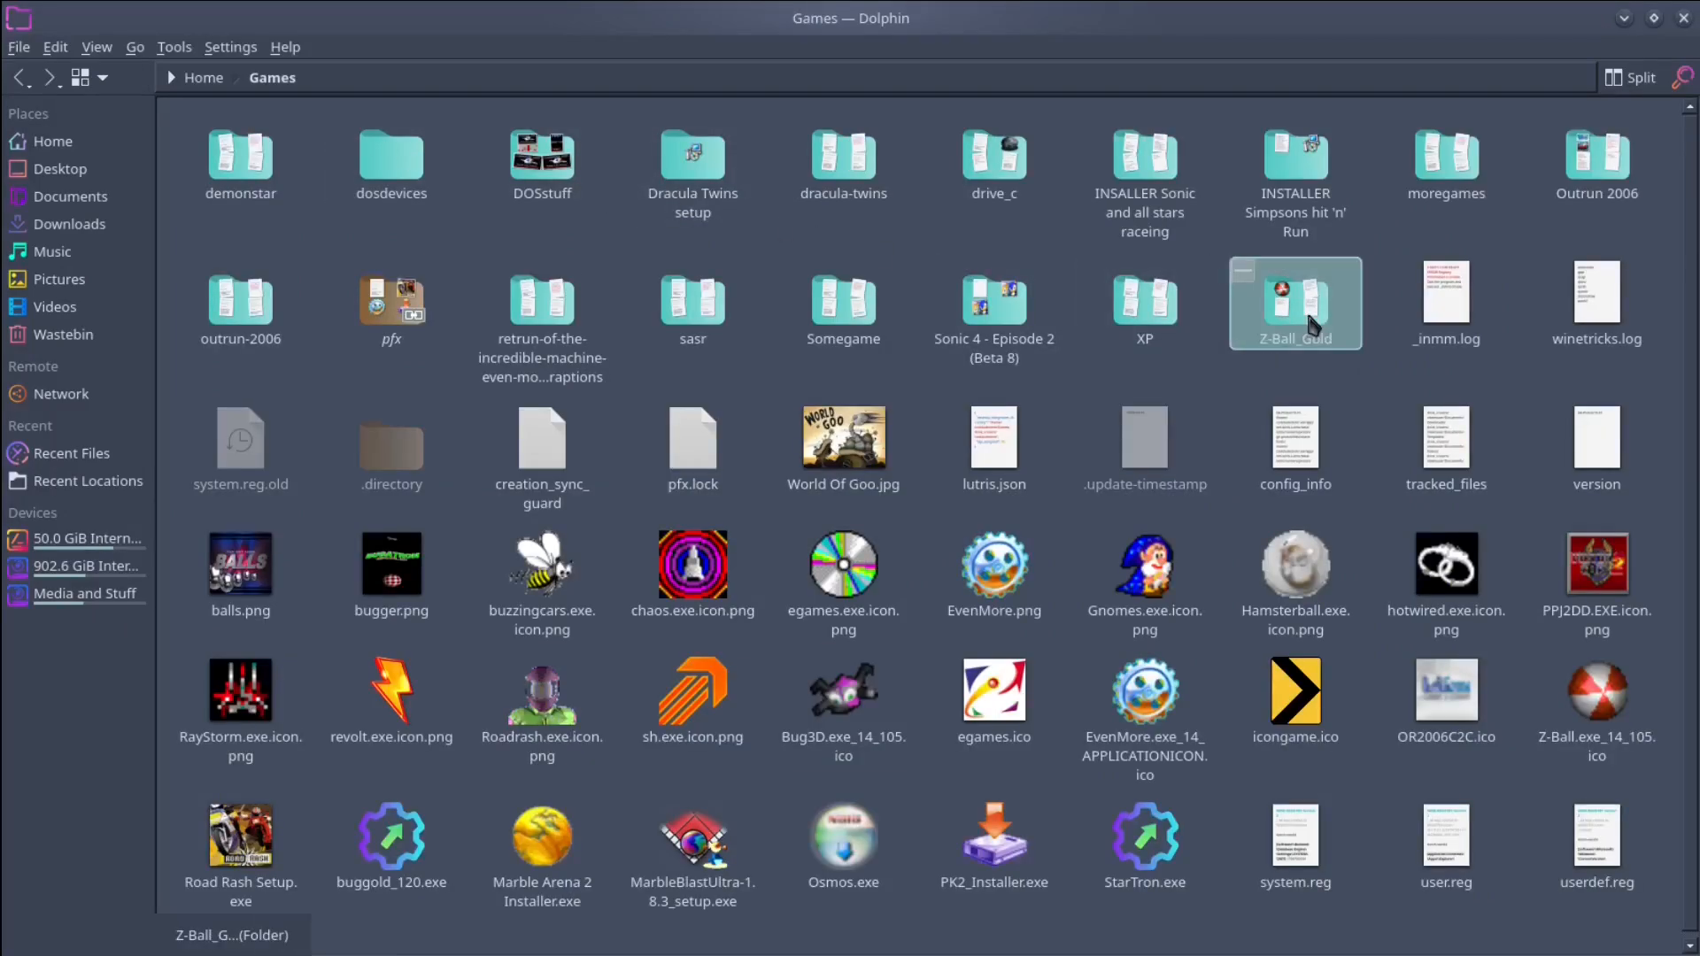
key(ctrl+x)
click(1129, 314)
click(372, 184)
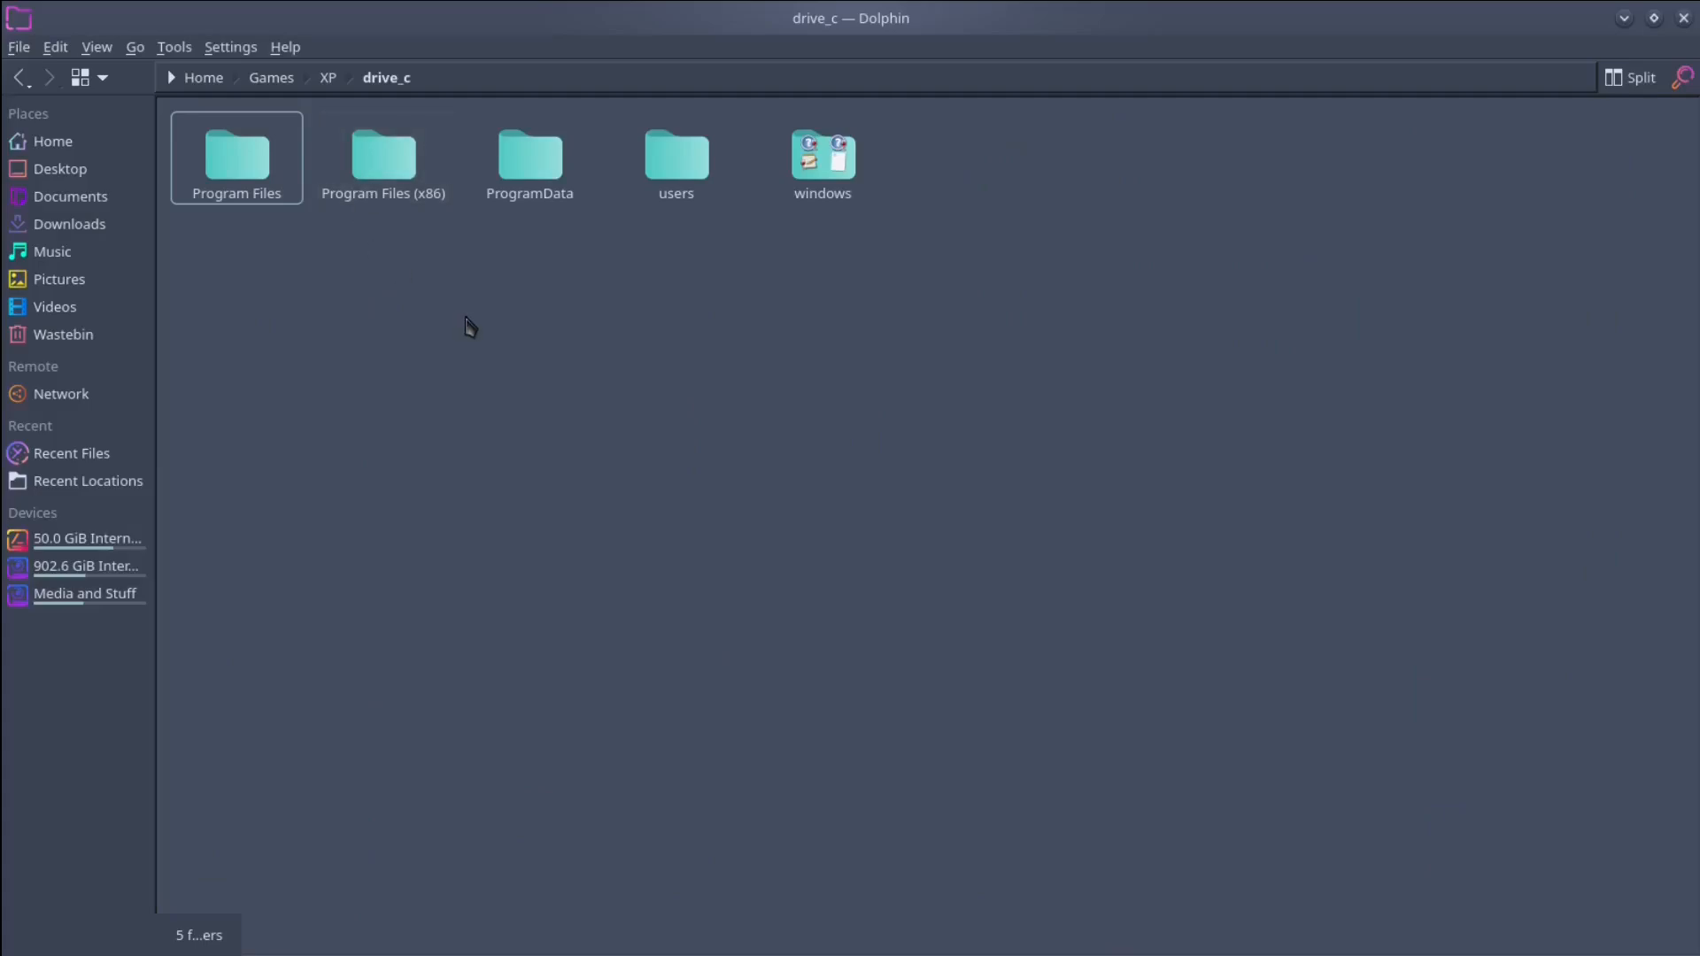
key(ctrl+v)
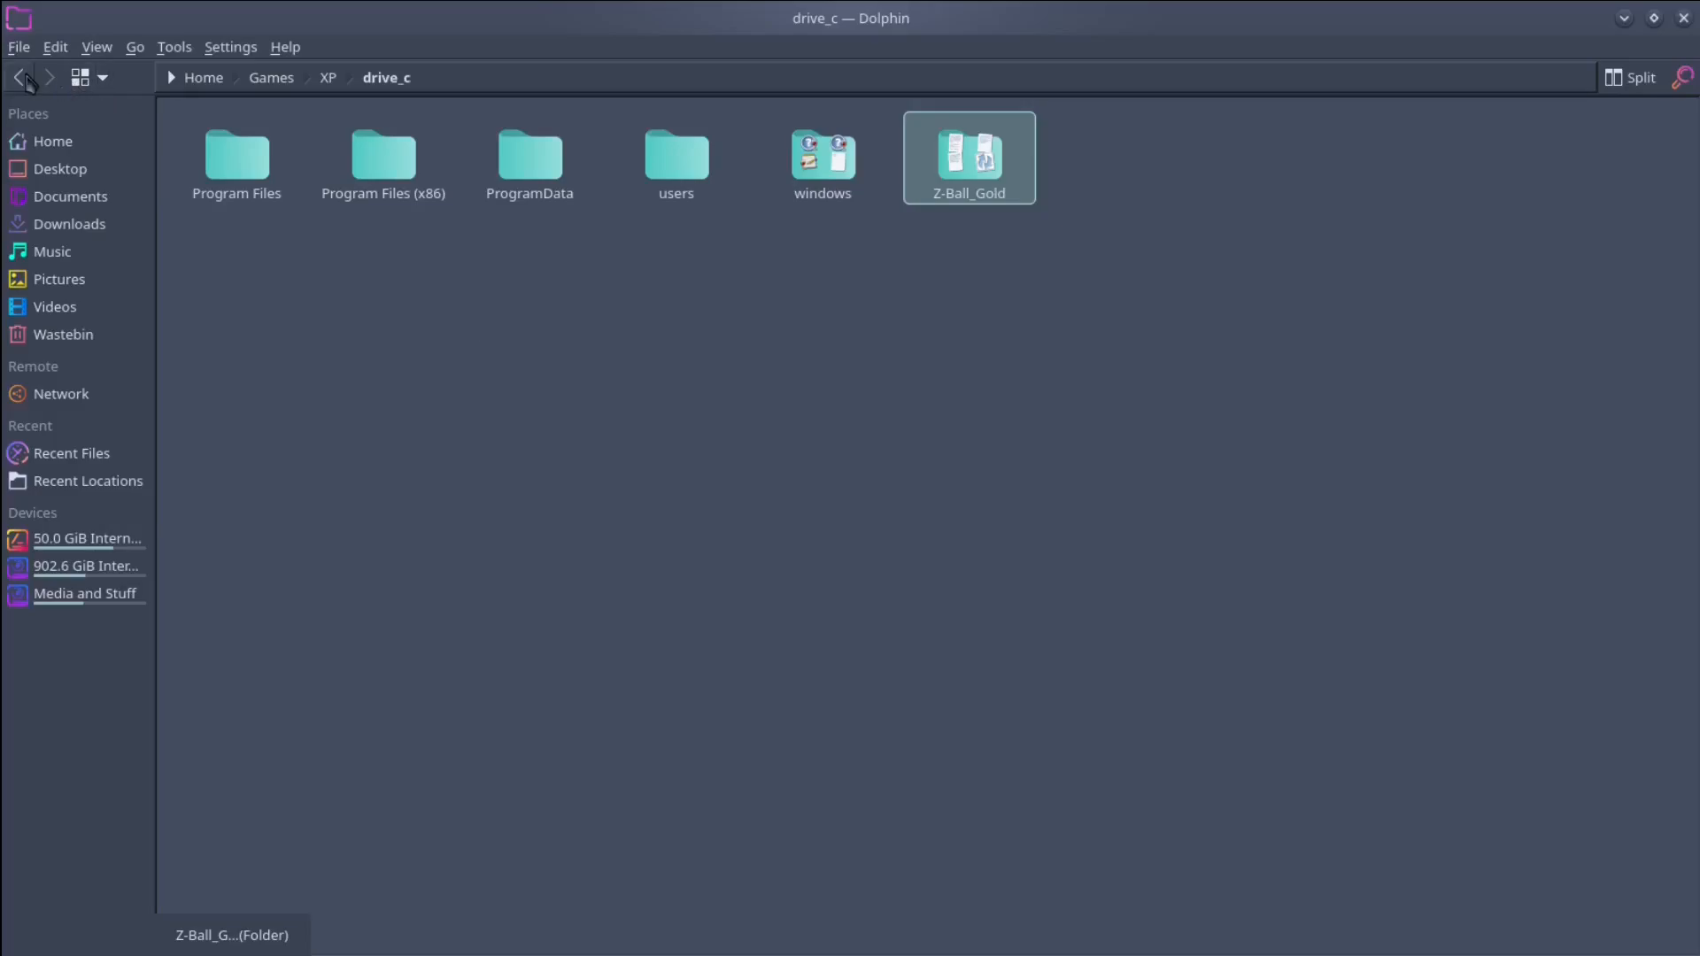
Step: Switch to Lutris, dismiss the error message, and open the game options in Z Ball Gold's configuration
click(285, 926)
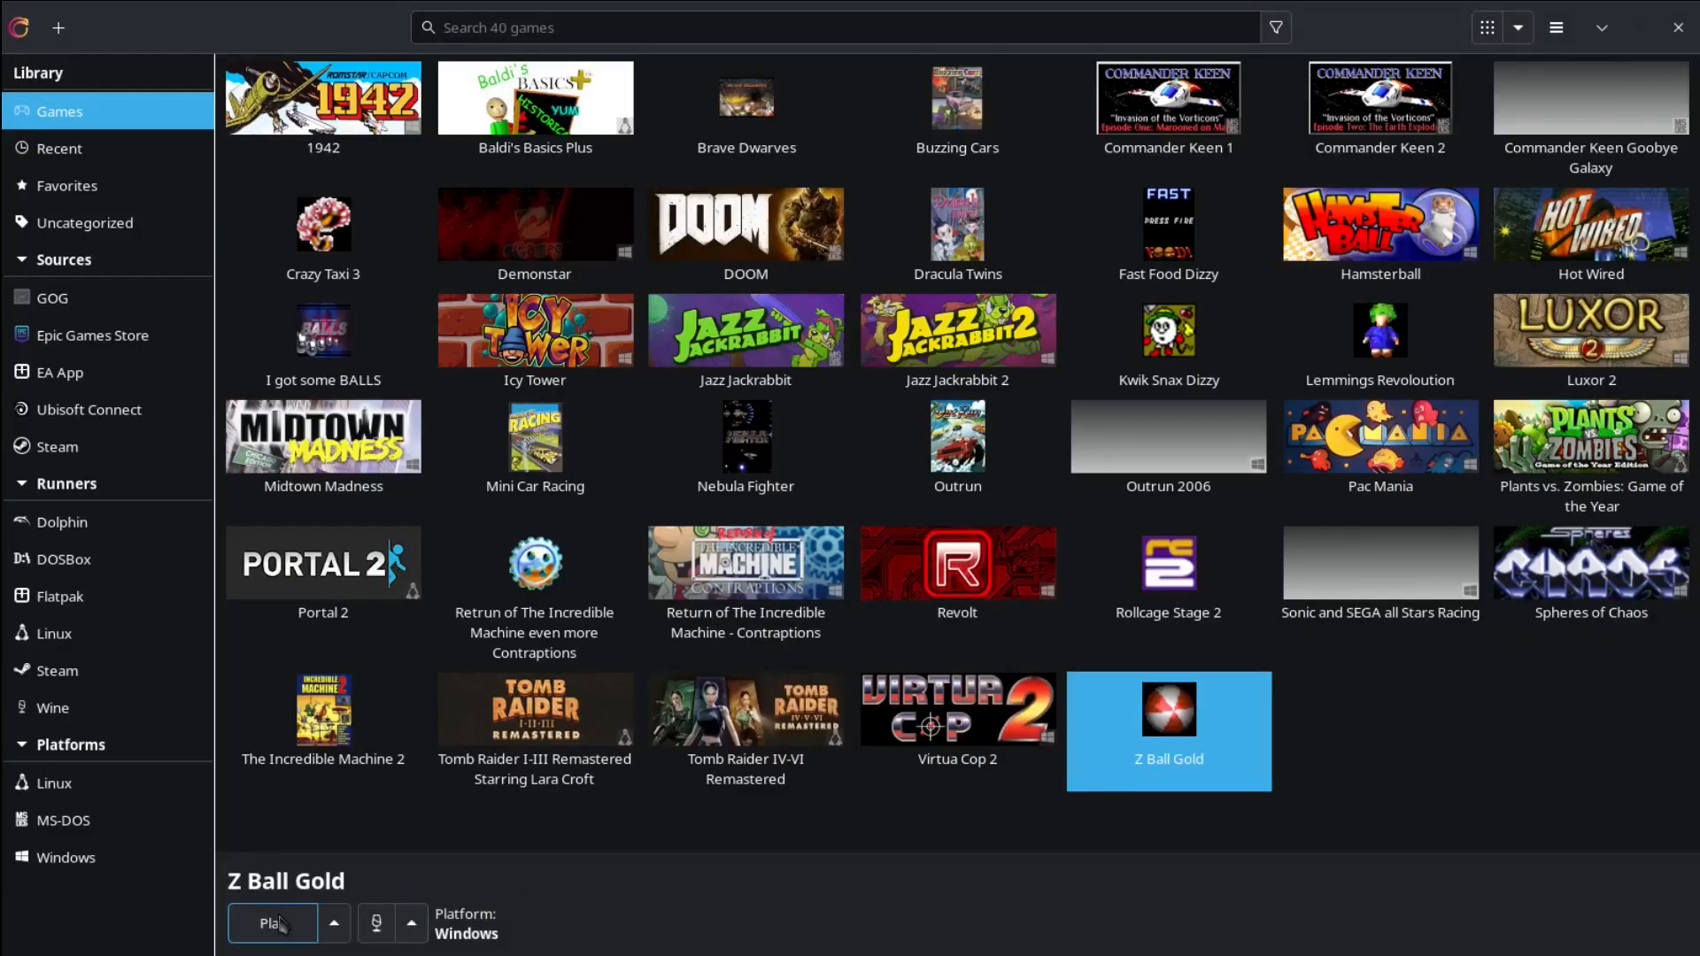
right_click(279, 925)
click(309, 814)
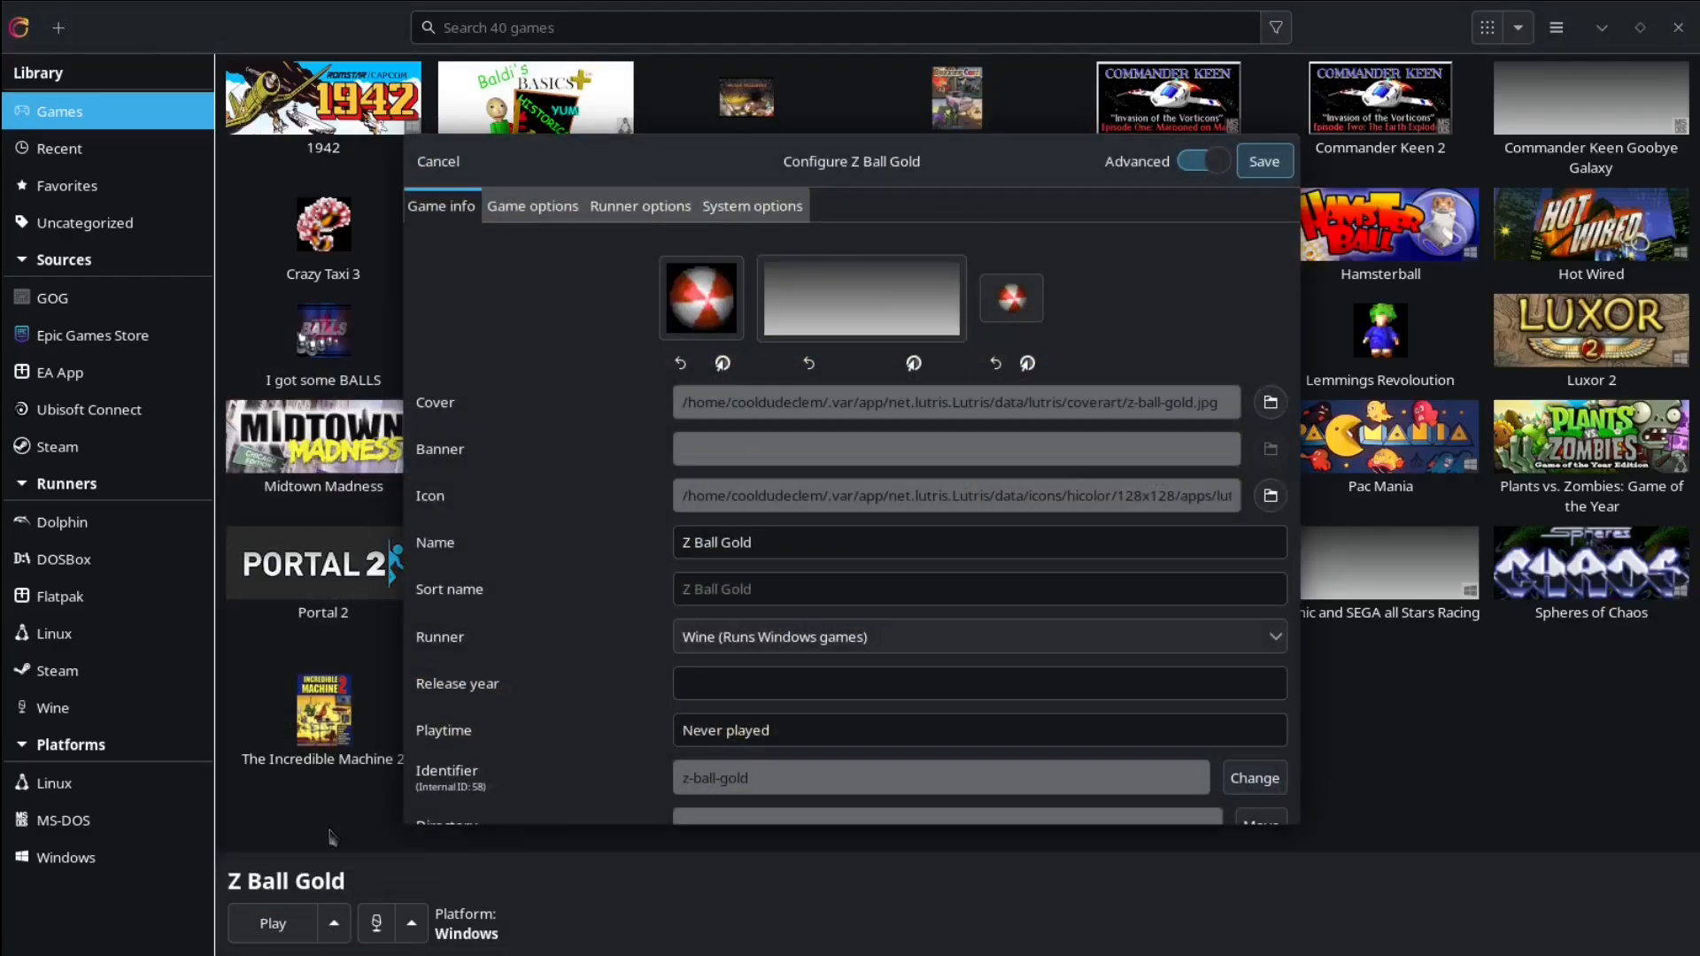
click(530, 206)
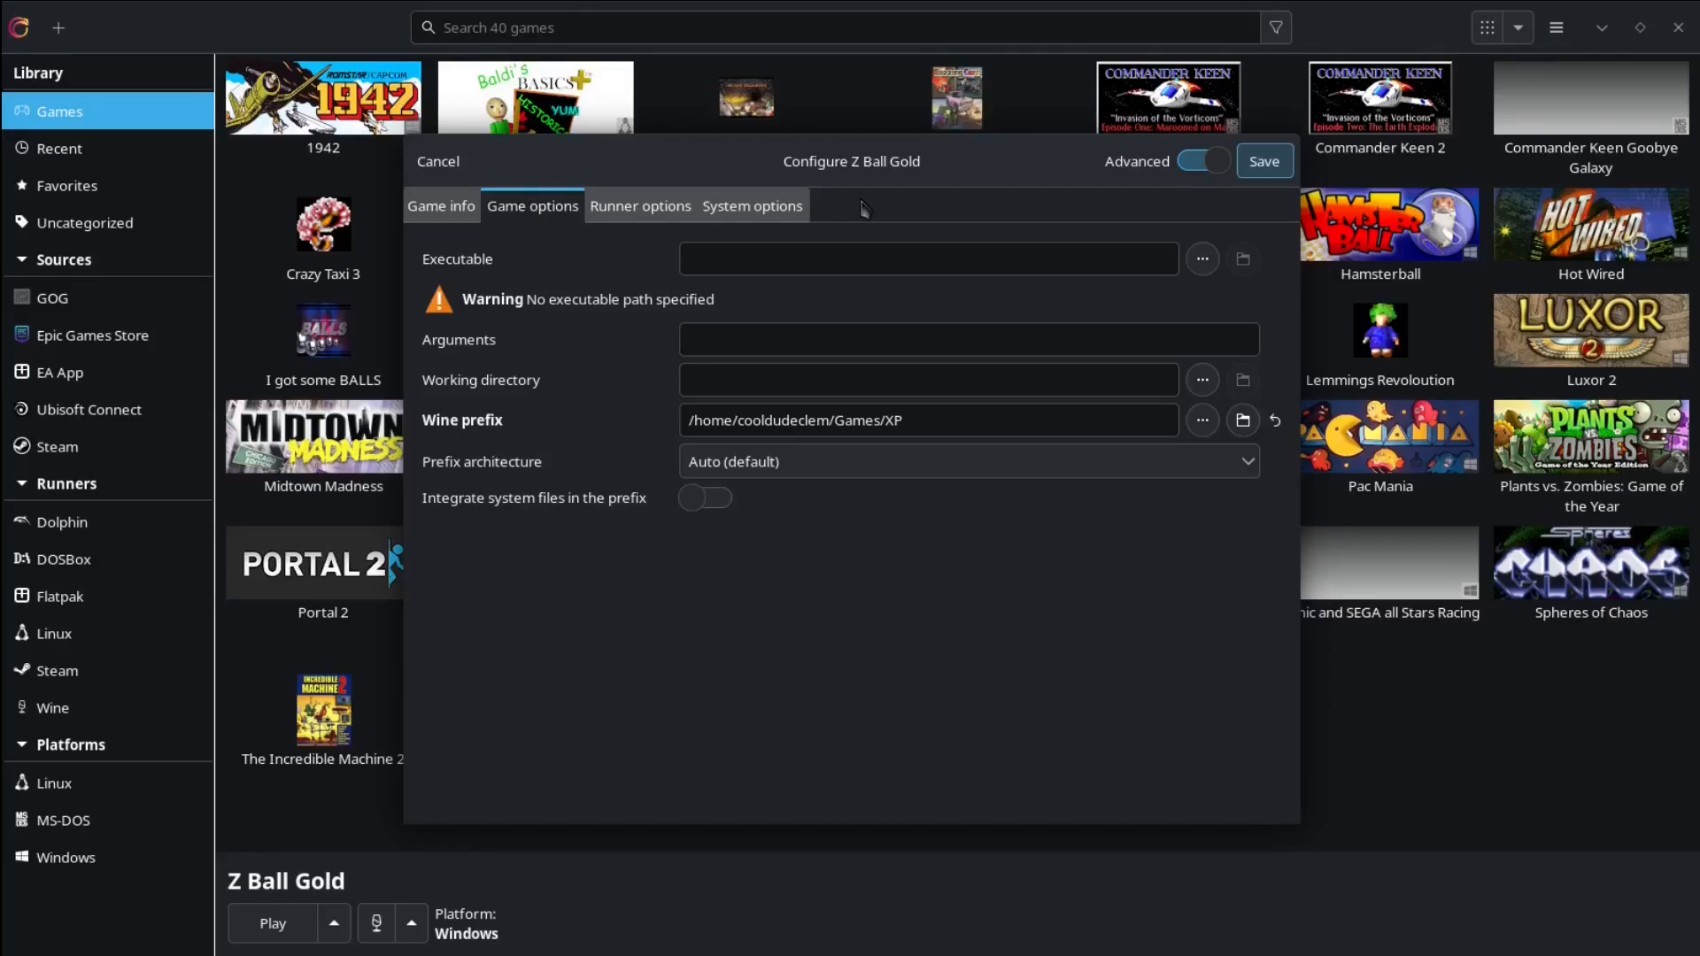
Step: Set Z Ball Gold's executable to Z-Ball.exe from Games/XP/drive_c/Z-Ball_Gold
click(1202, 258)
scroll(930, 500, down, 3)
double_click(927, 497)
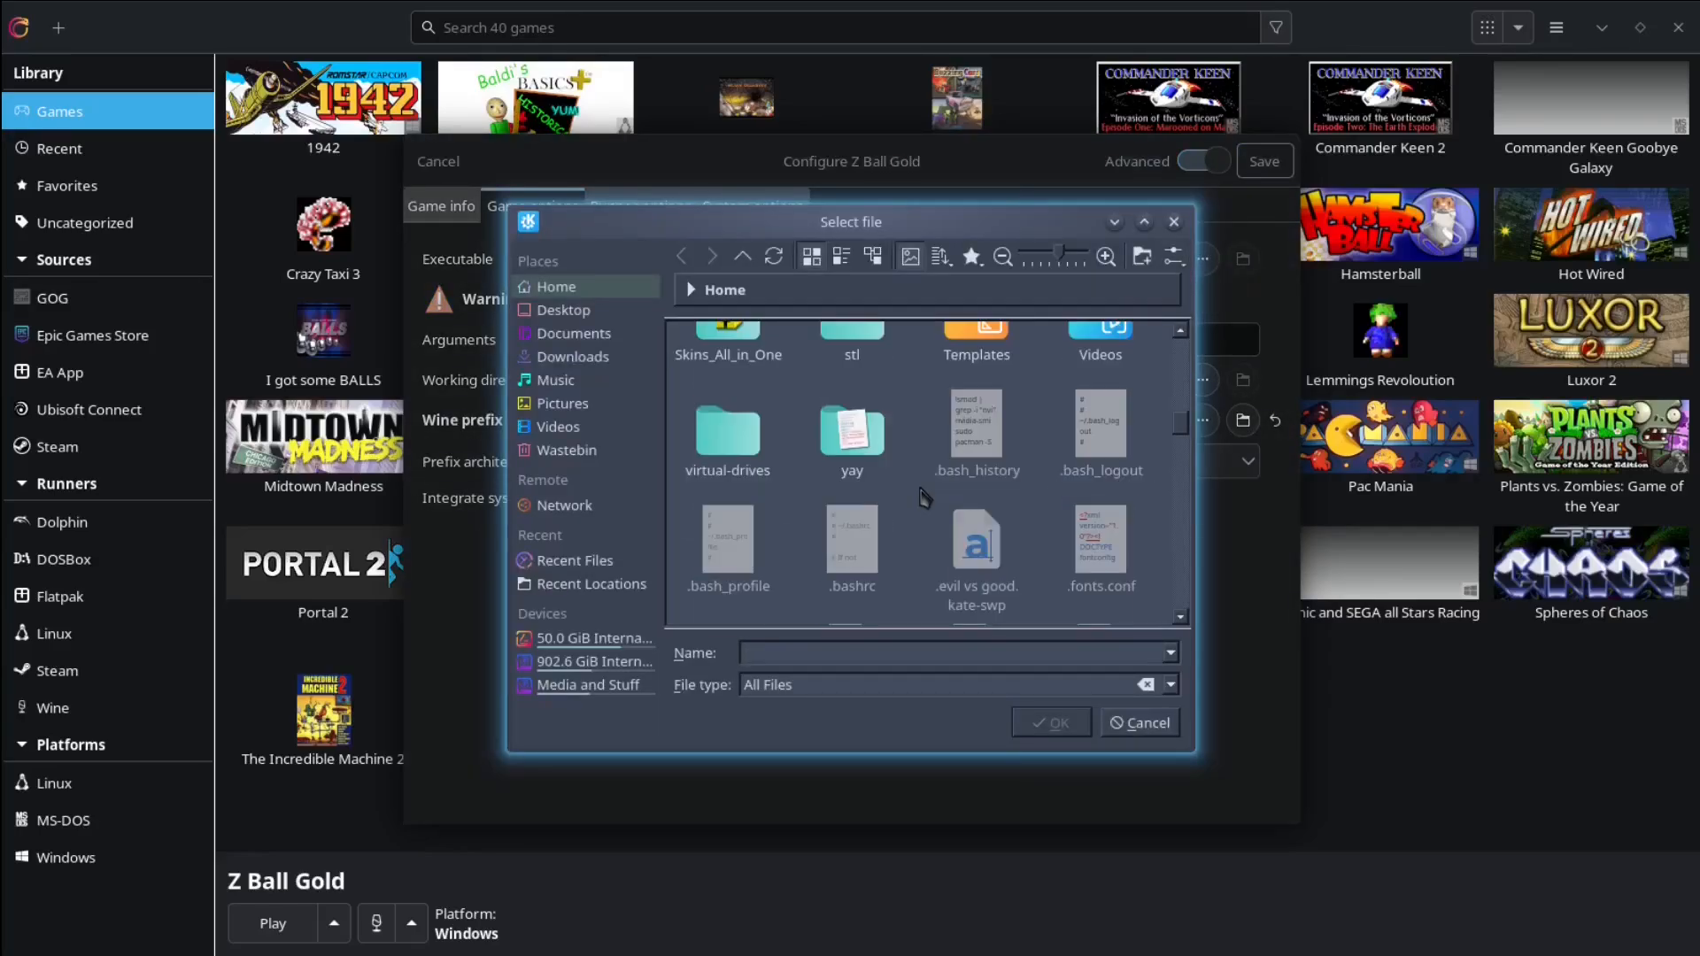
scroll(902, 461, down, 5)
scroll(883, 478, up, 5)
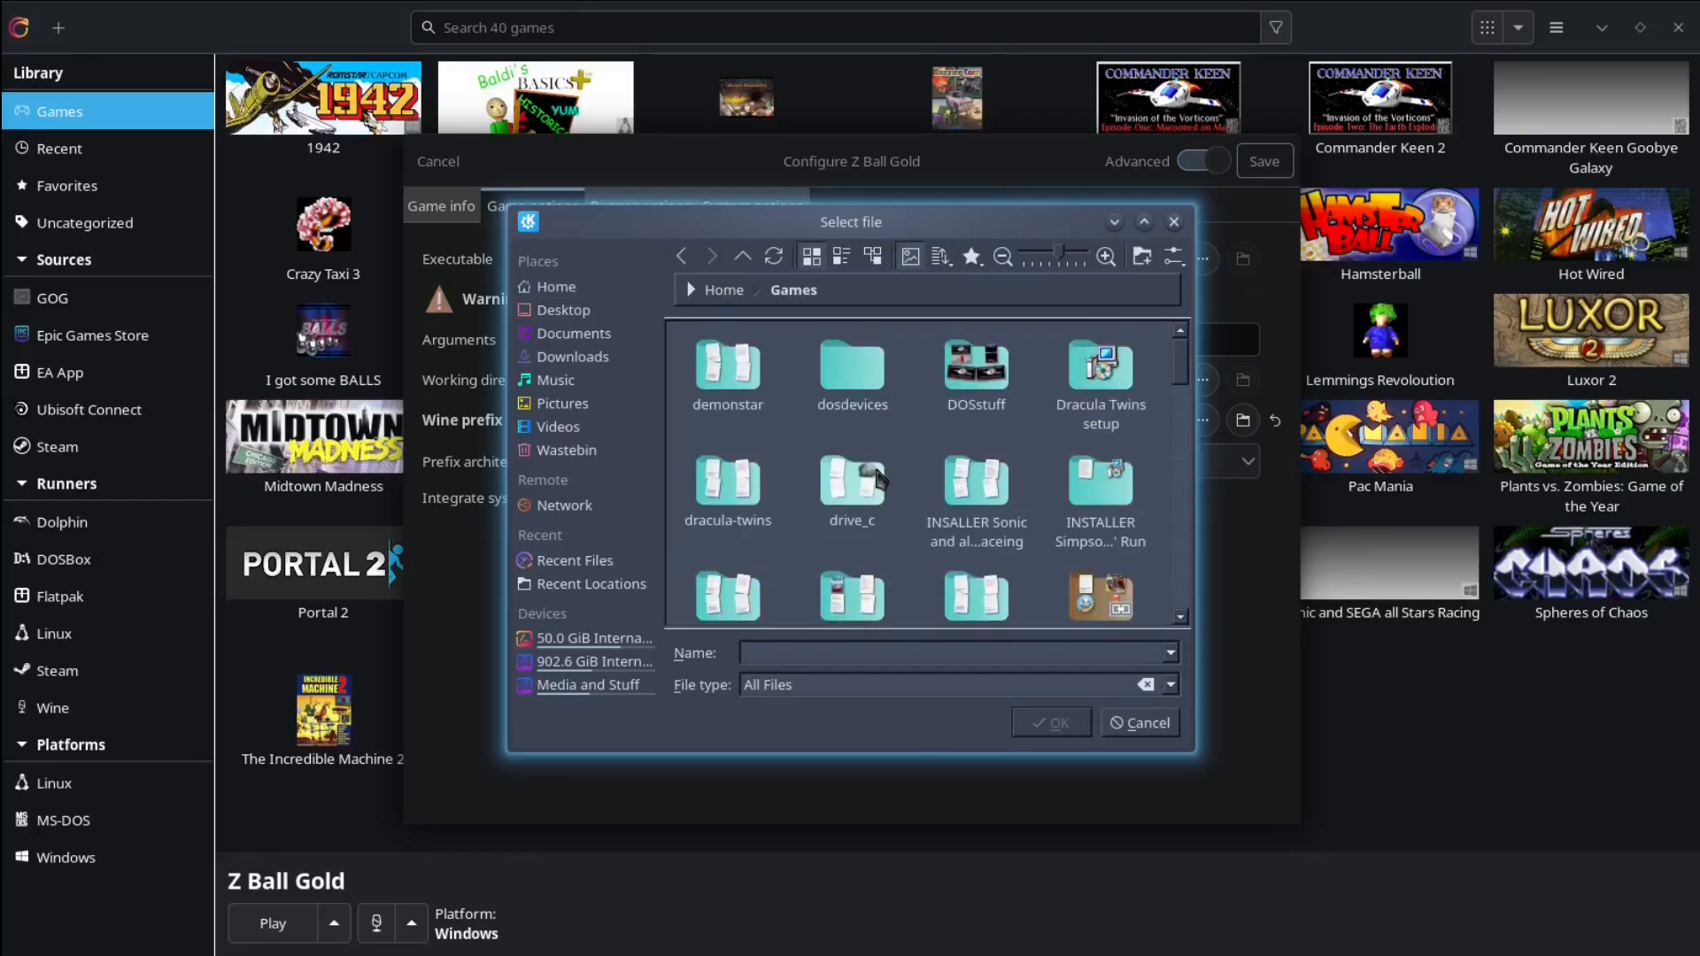
scroll(879, 479, down, 5)
scroll(880, 479, up, 4)
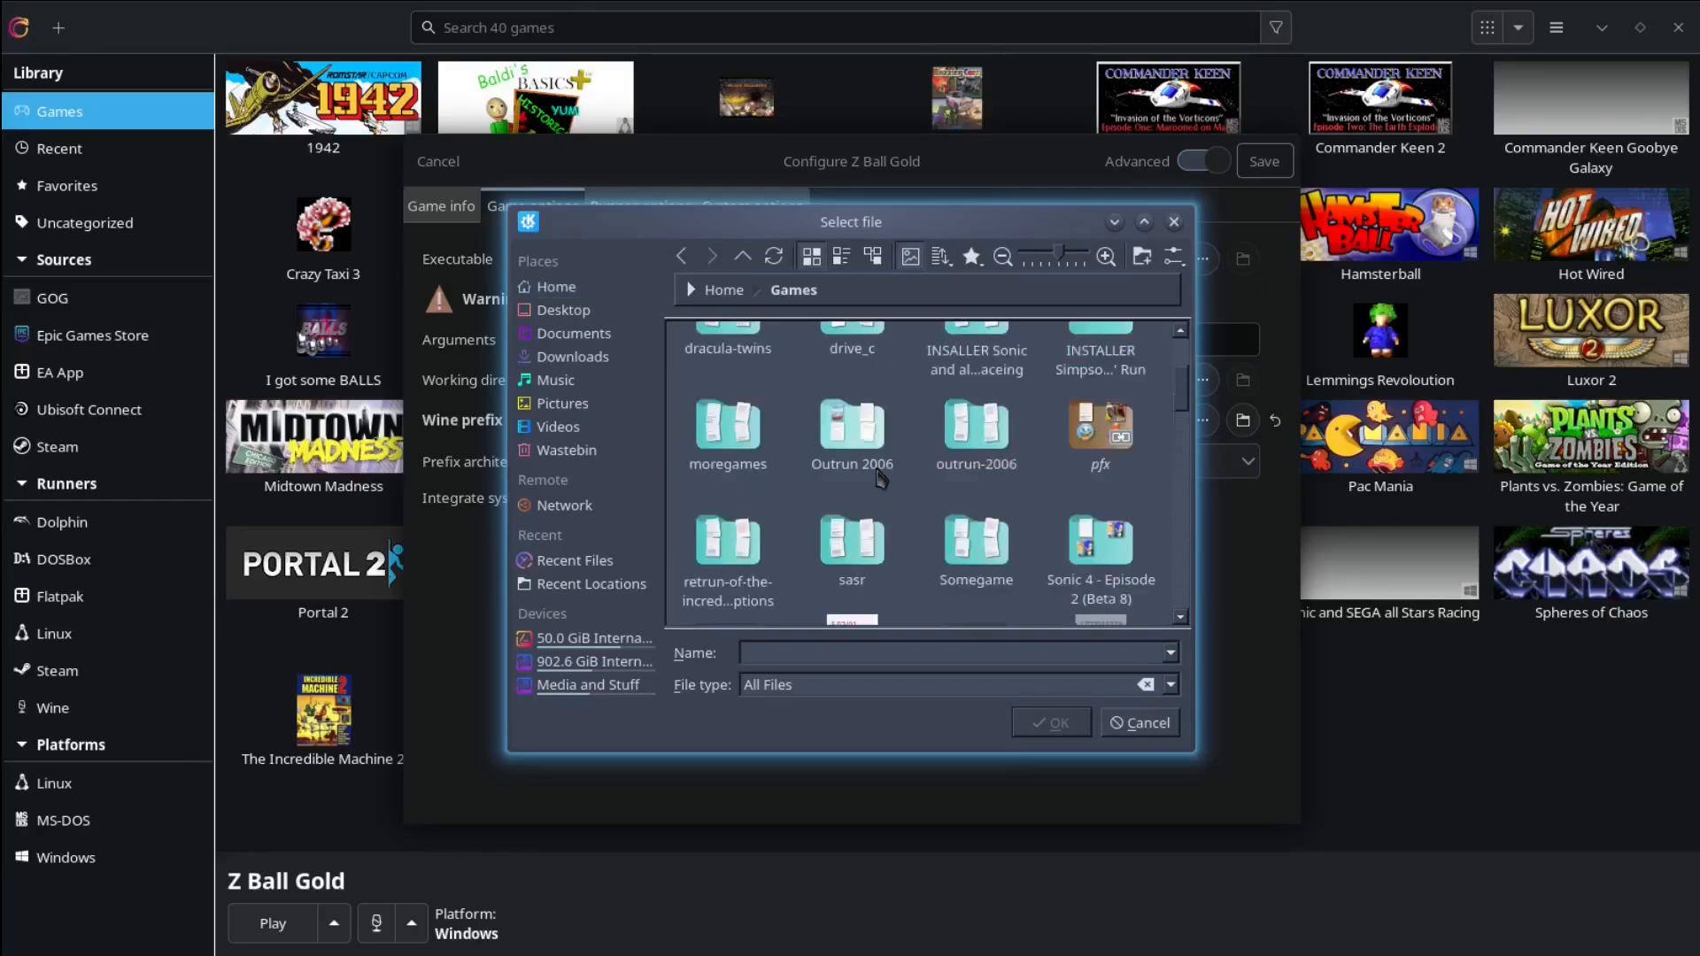
scroll(879, 479, down, 2)
double_click(727, 483)
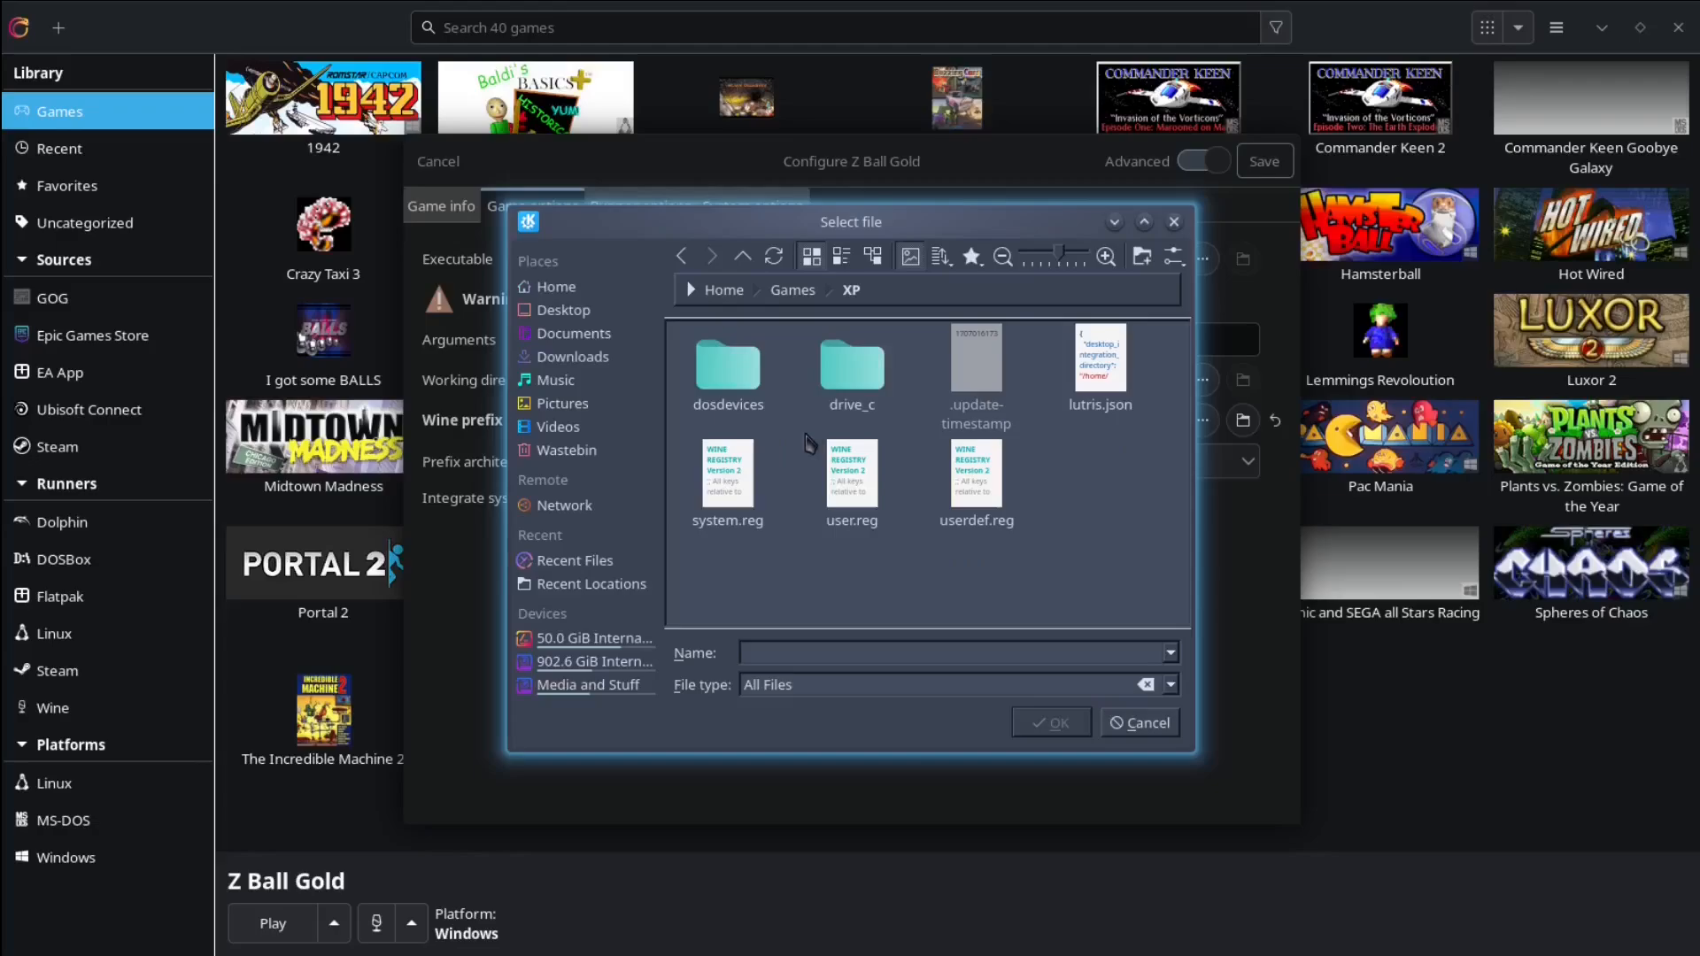
double_click(864, 372)
double_click(849, 482)
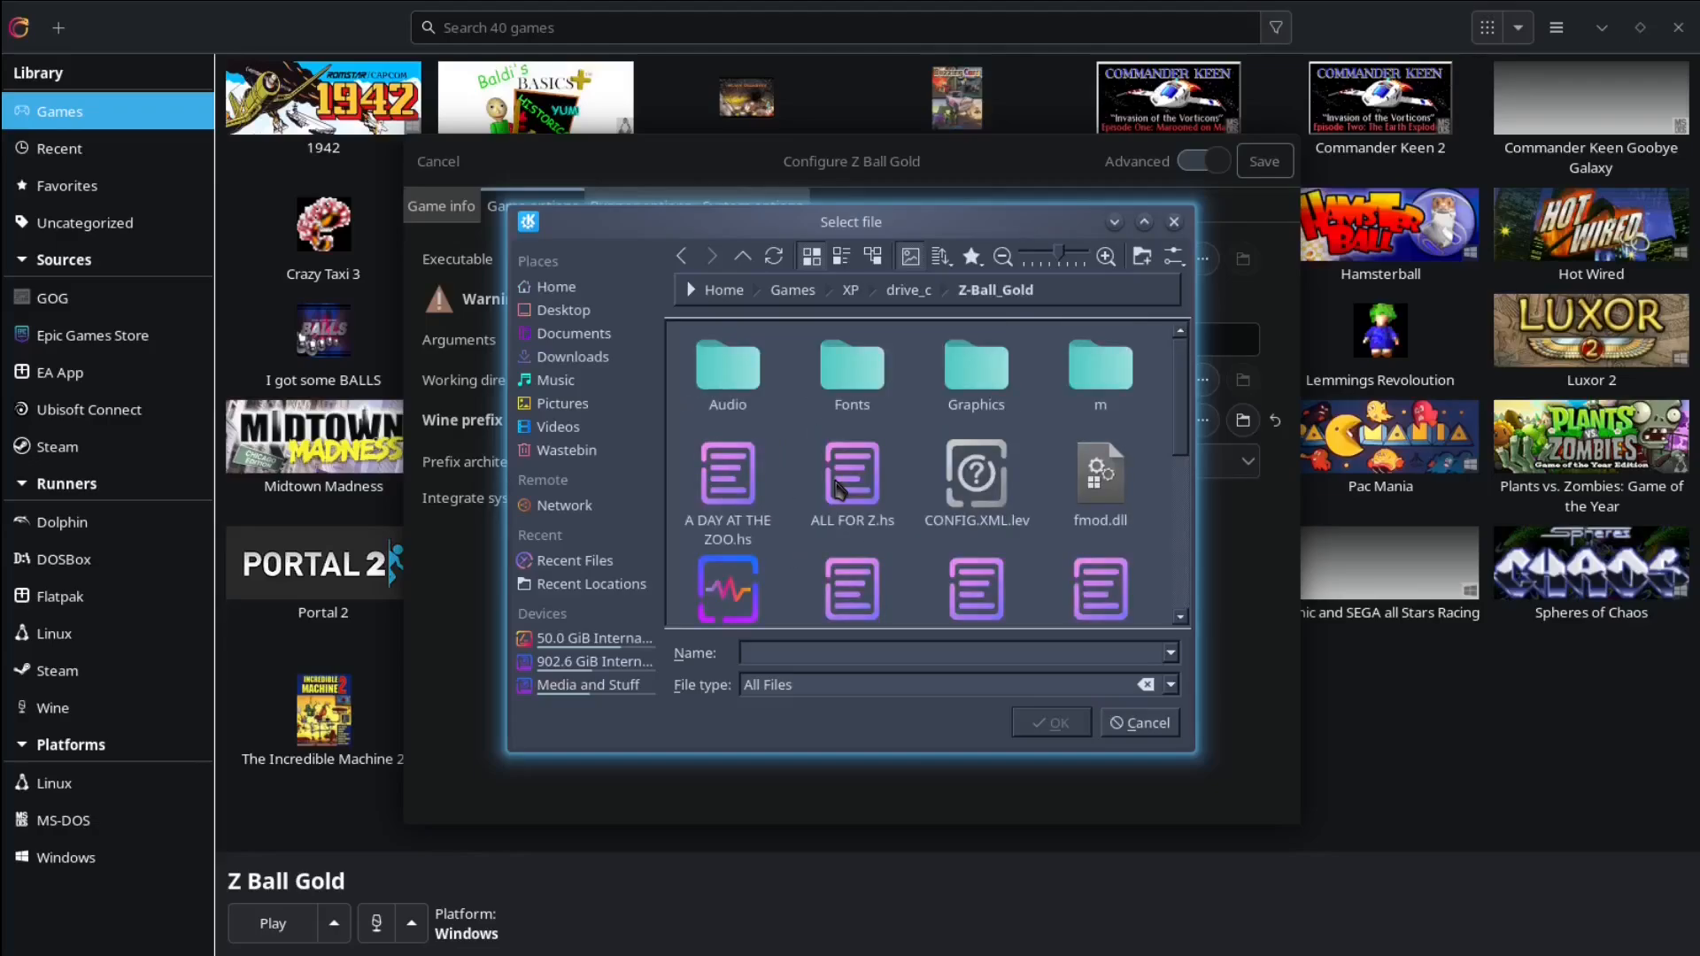
scroll(912, 381, down, 4)
click(1100, 431)
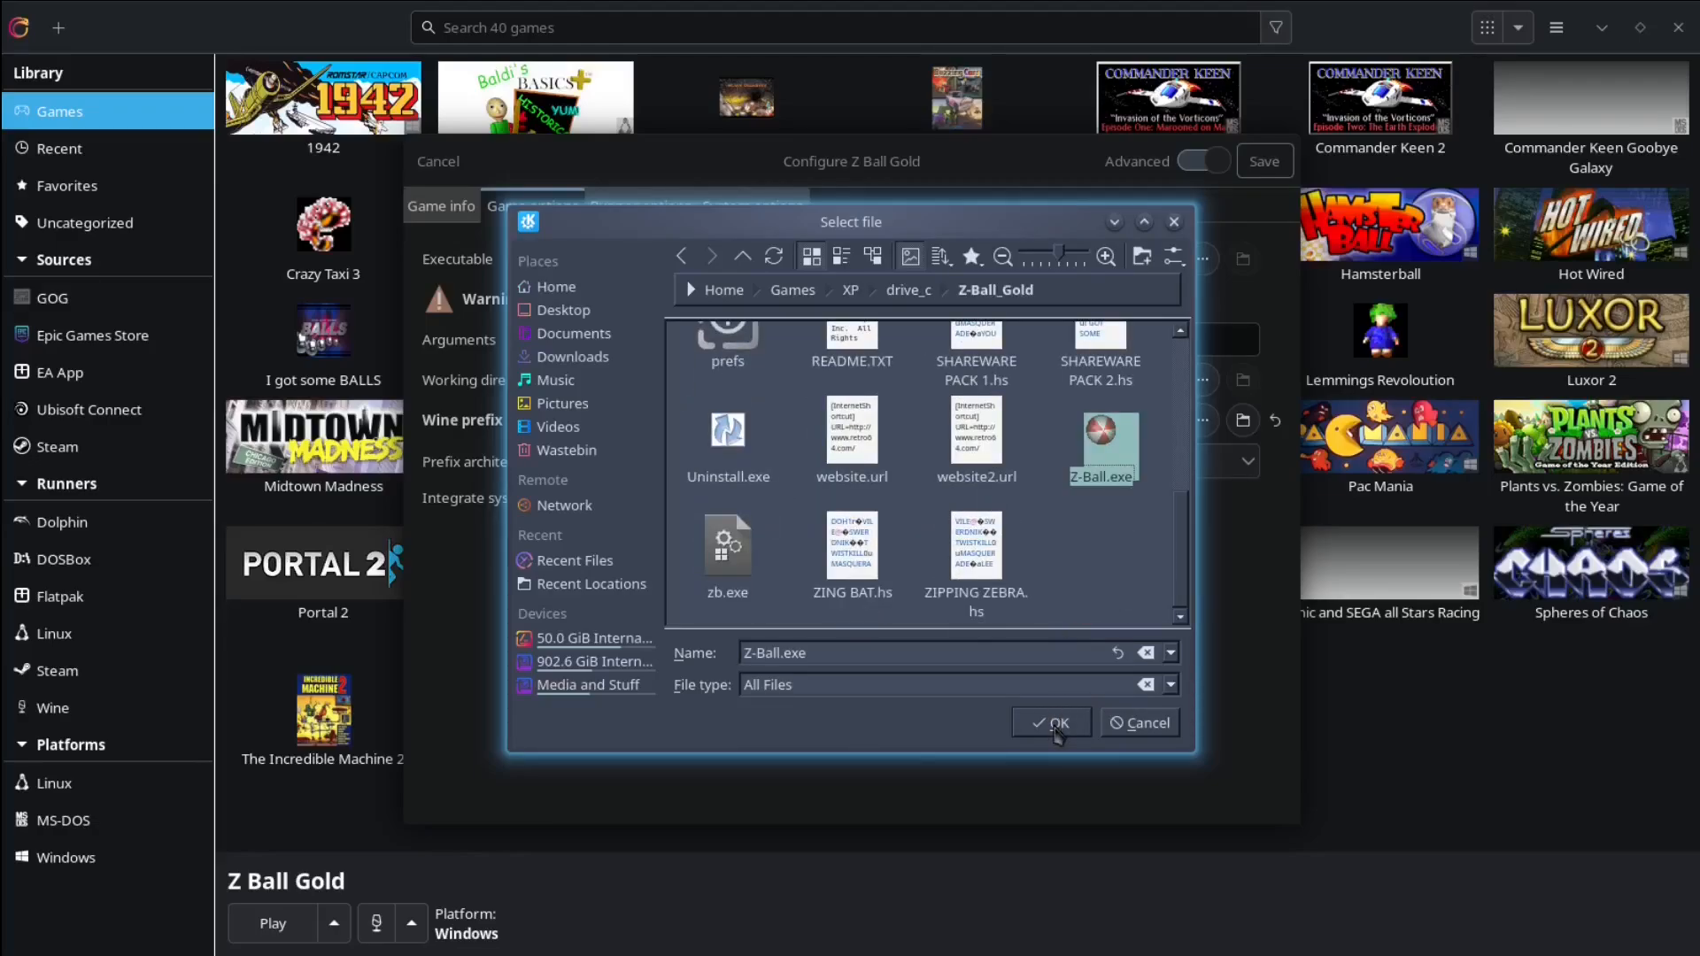
click(1060, 722)
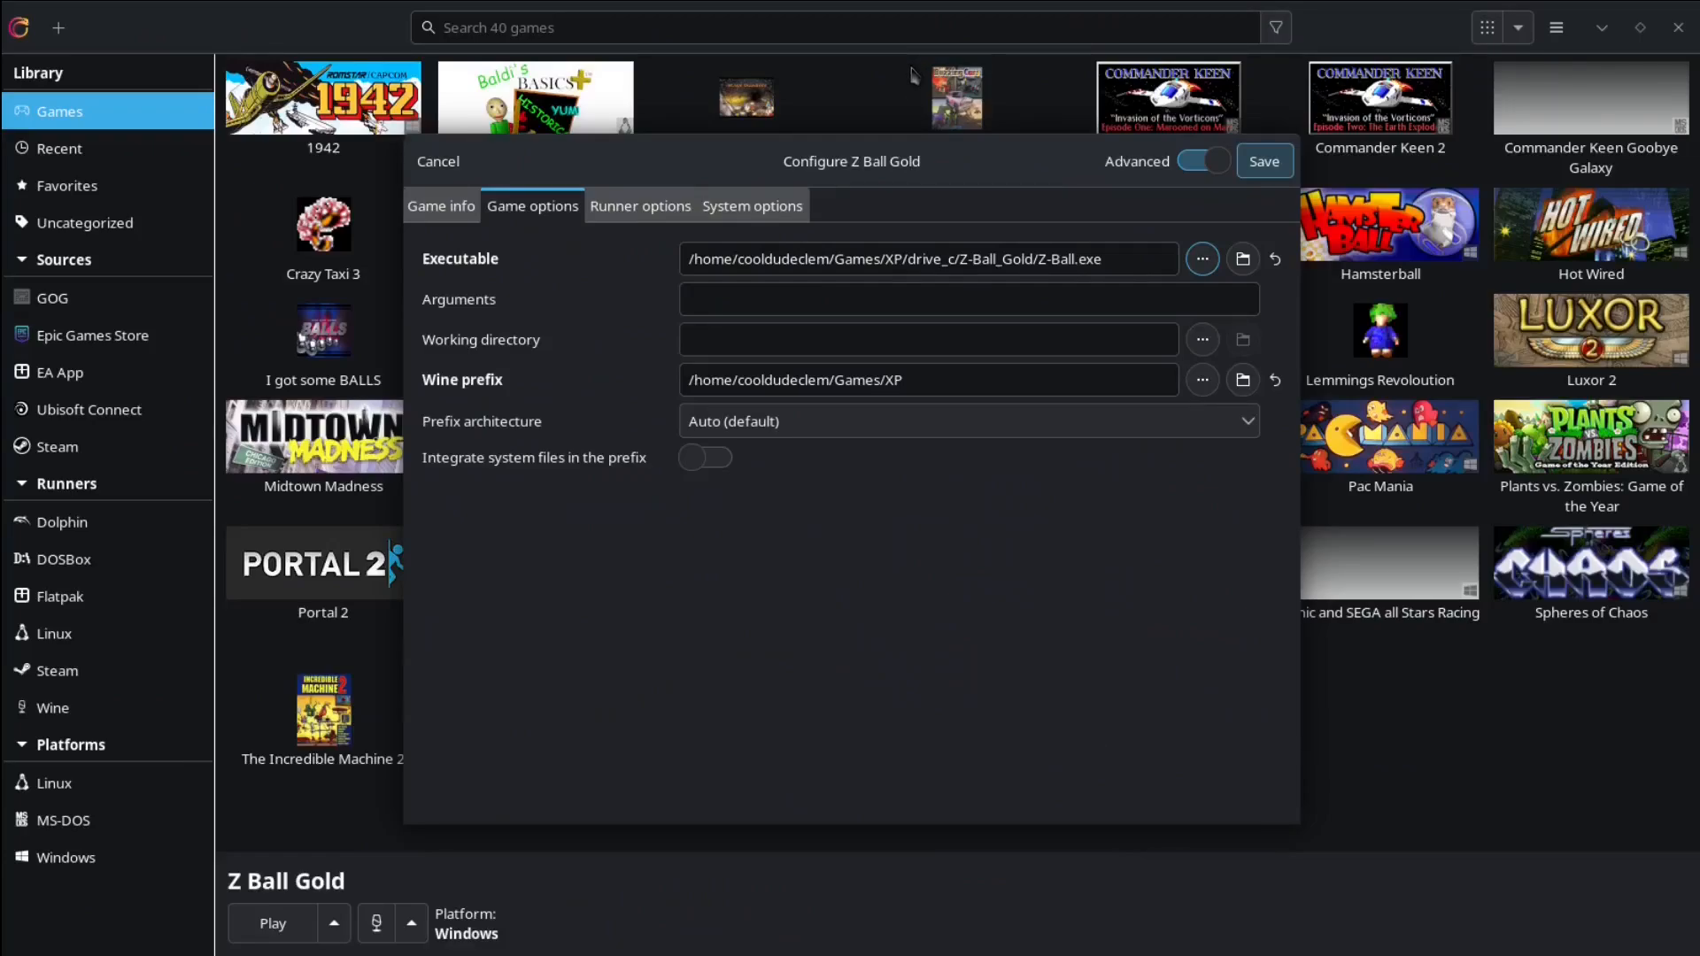
Step: Copy the executable's folder path, up to Z-Ball_Gold/, into the working directory and save the configuration
click(1038, 258)
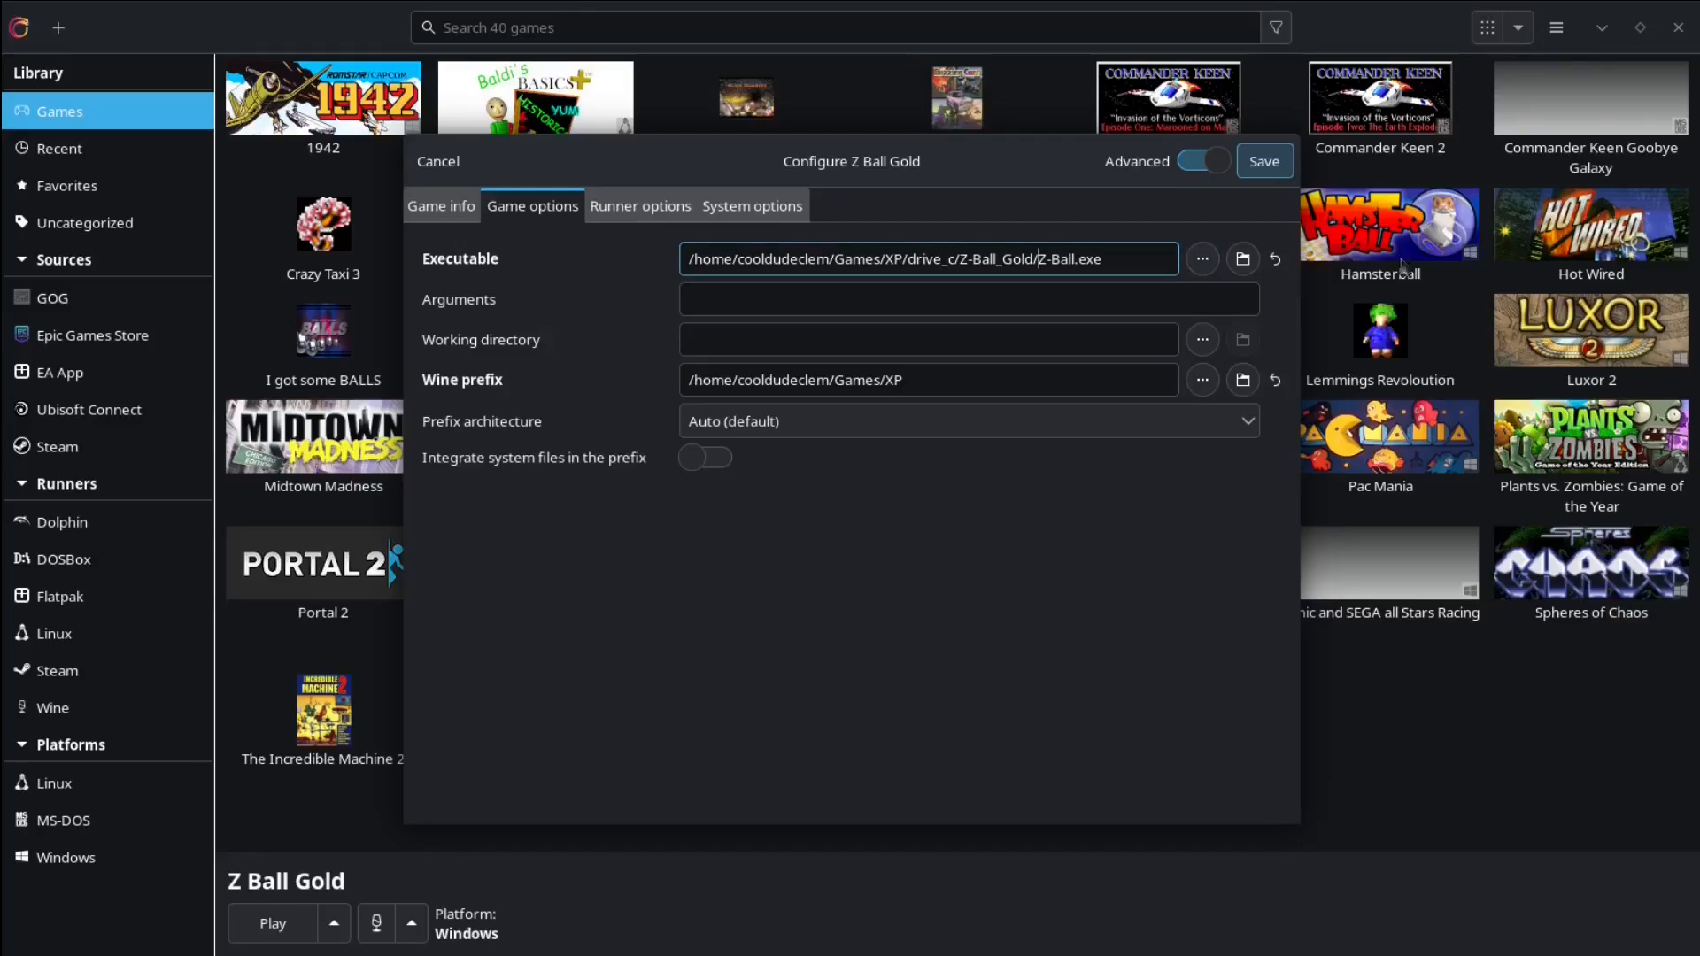
drag(1037, 258, 577, 252)
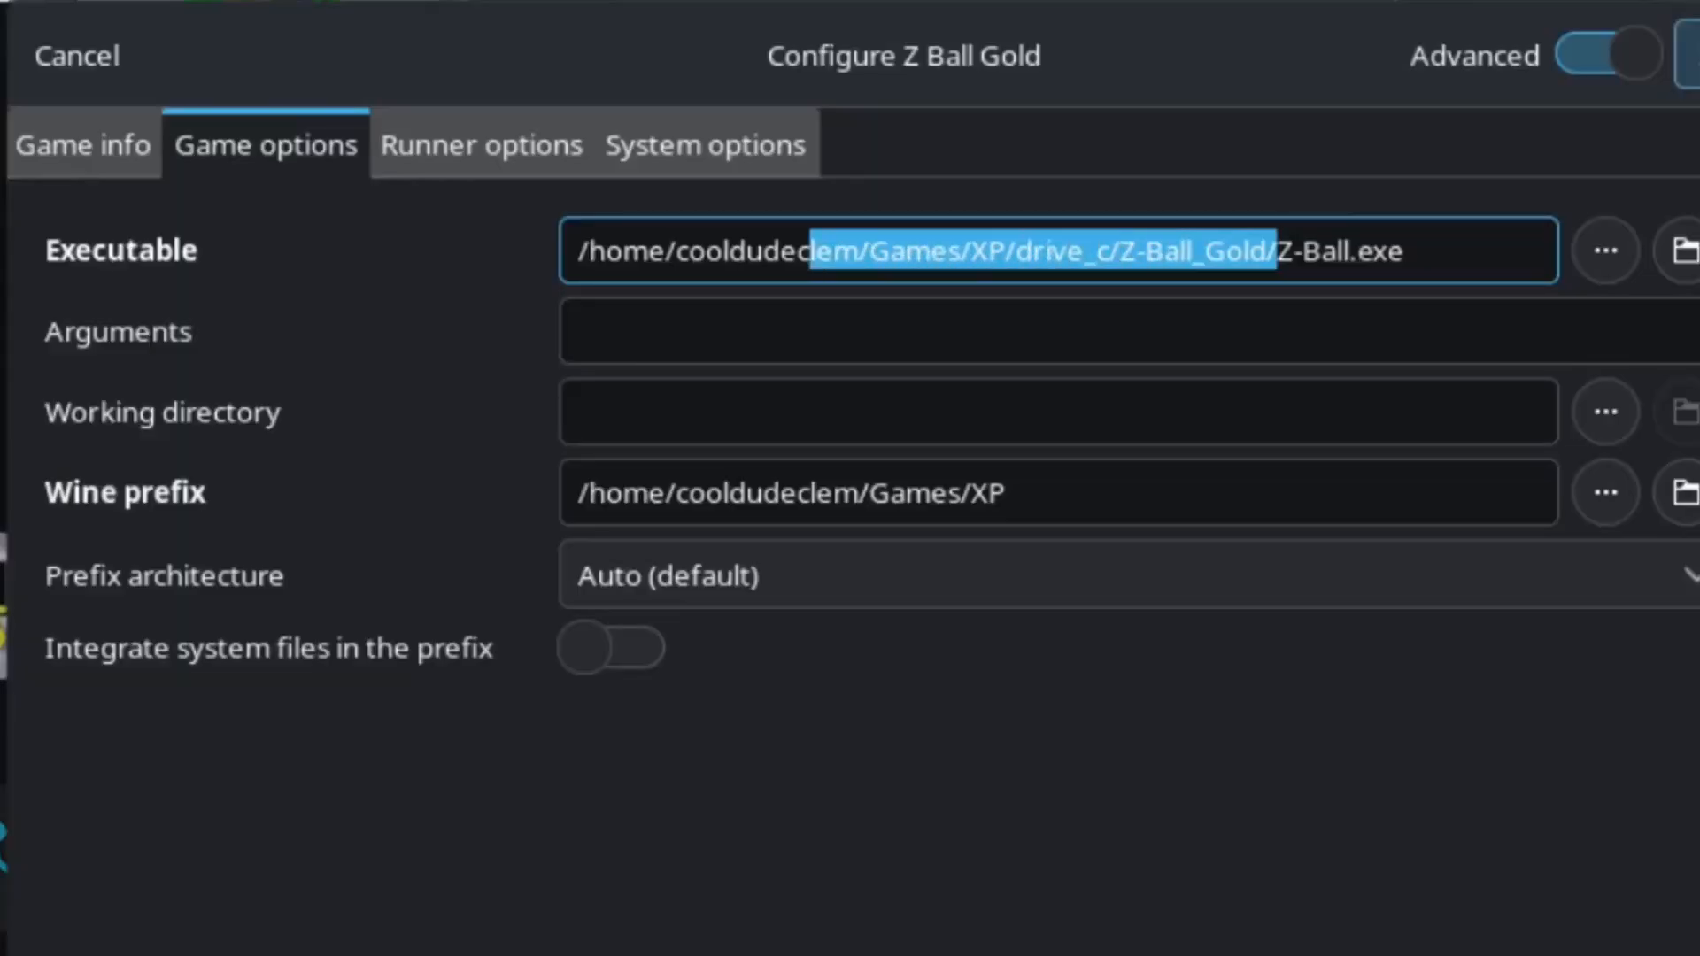
click(1279, 403)
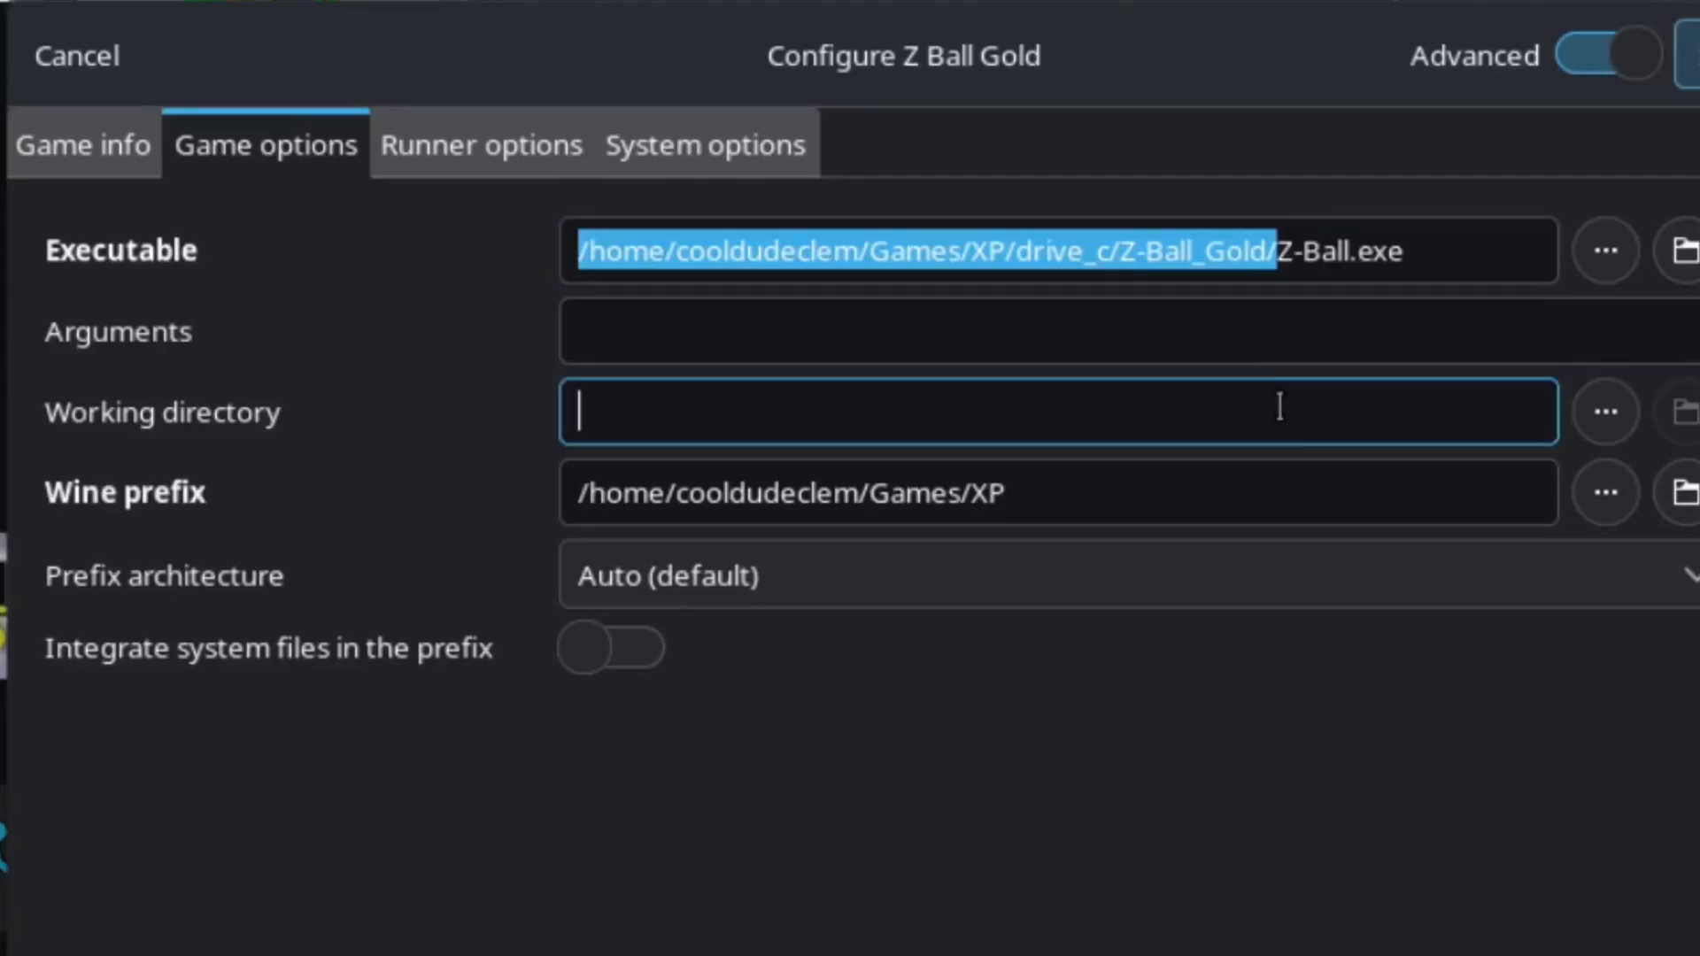
key(ctrl+v)
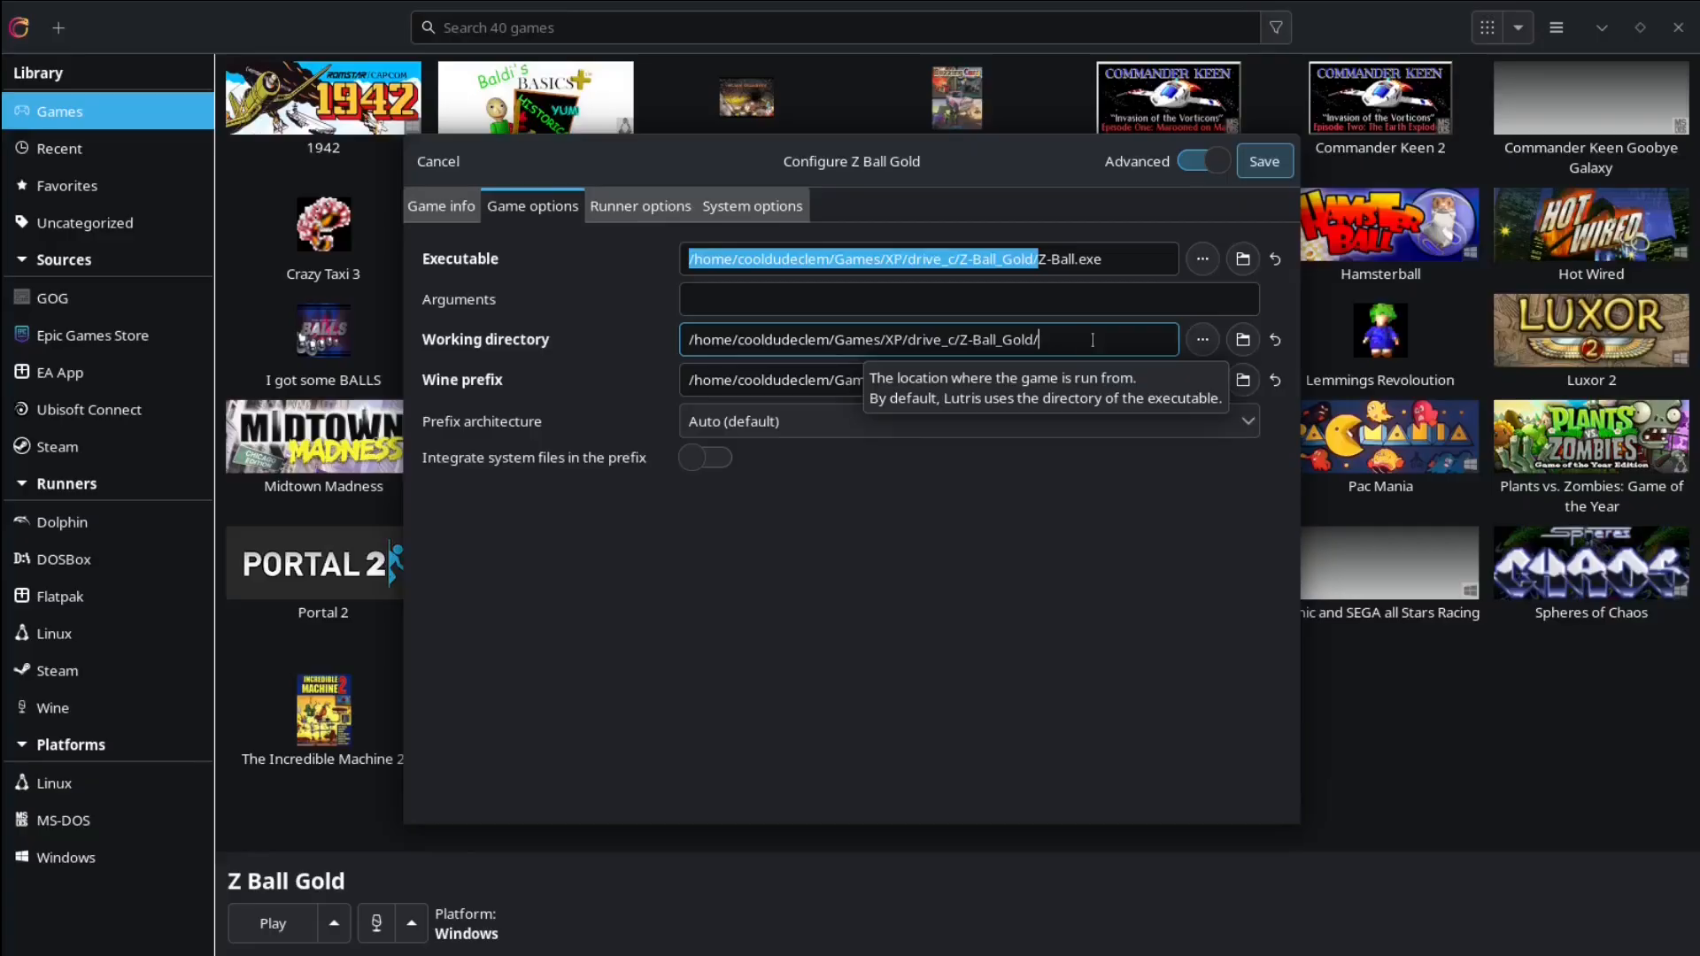
click(1266, 165)
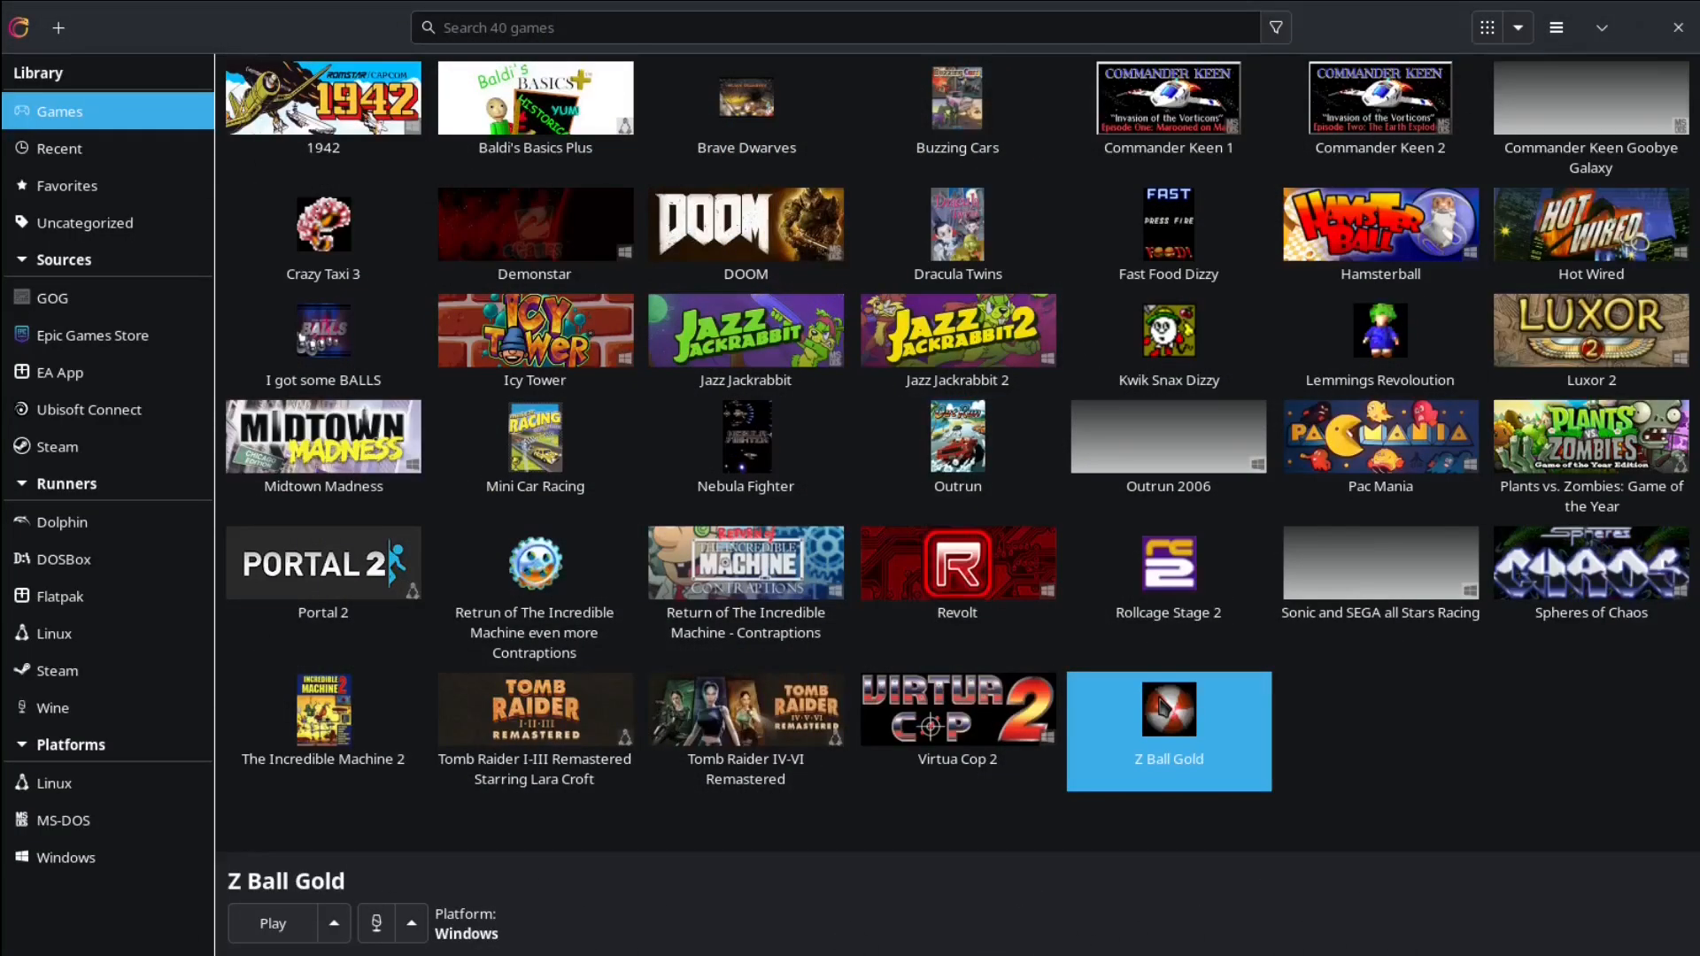
Step: Launch Z Ball Gold, choose the 1600 x 900 x 32 video mode, and start playing the first level
double_click(1167, 708)
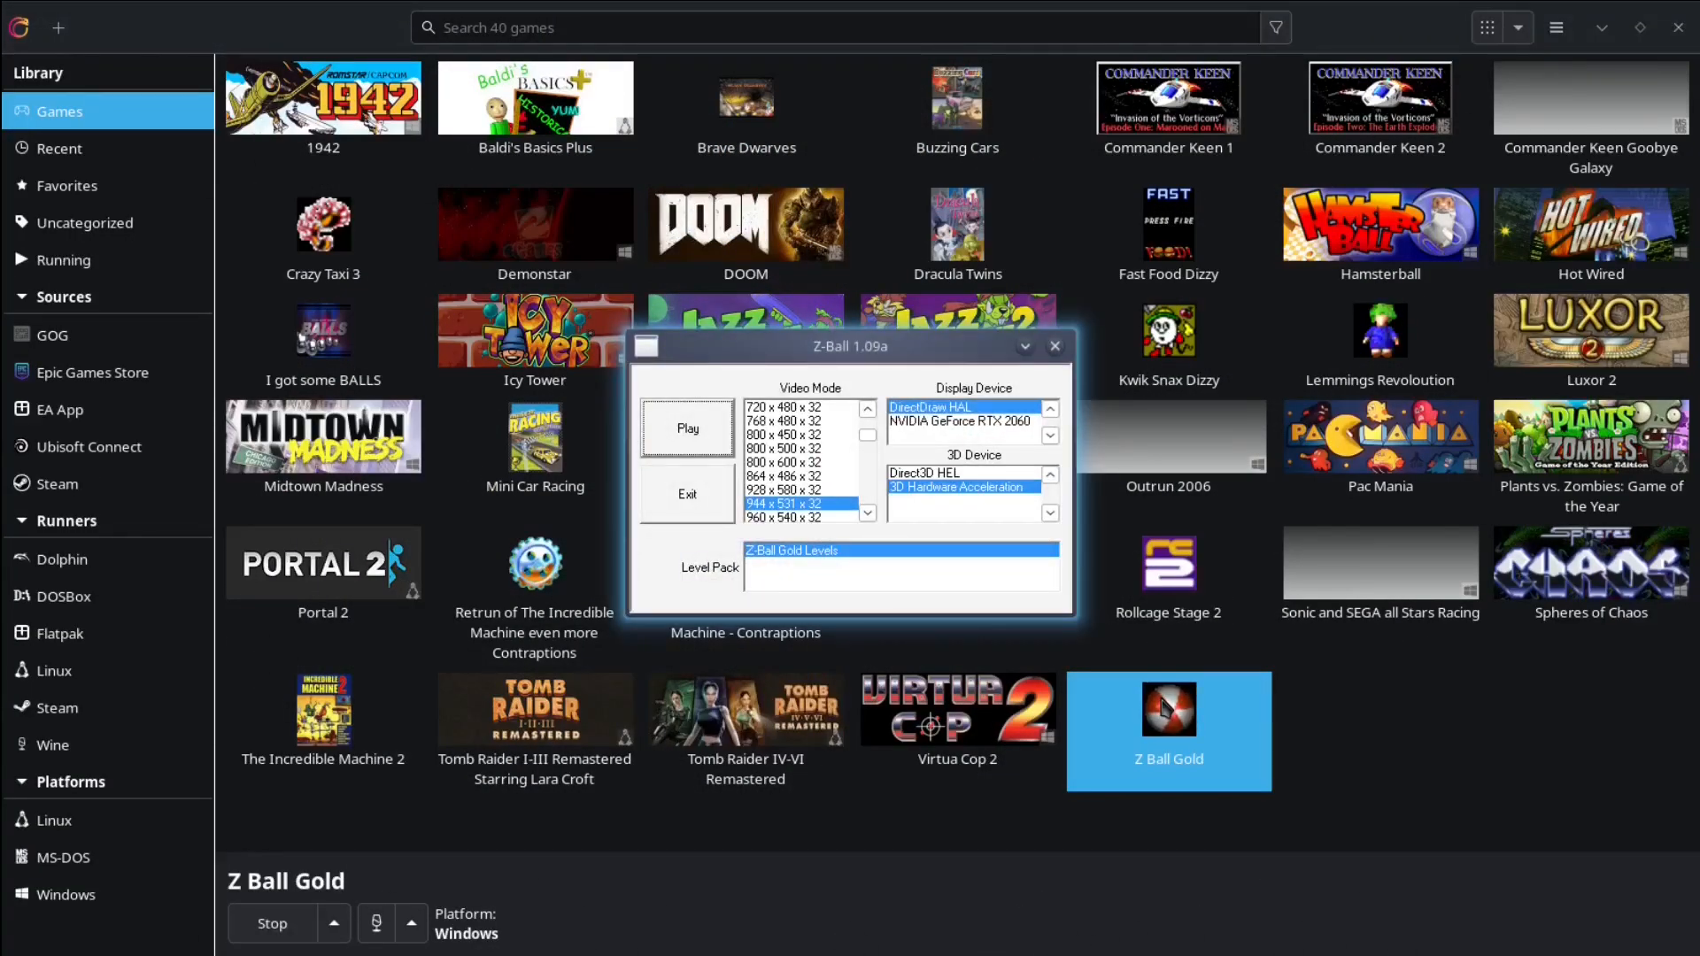
drag(871, 438, 873, 501)
scroll(836, 460, up, 5)
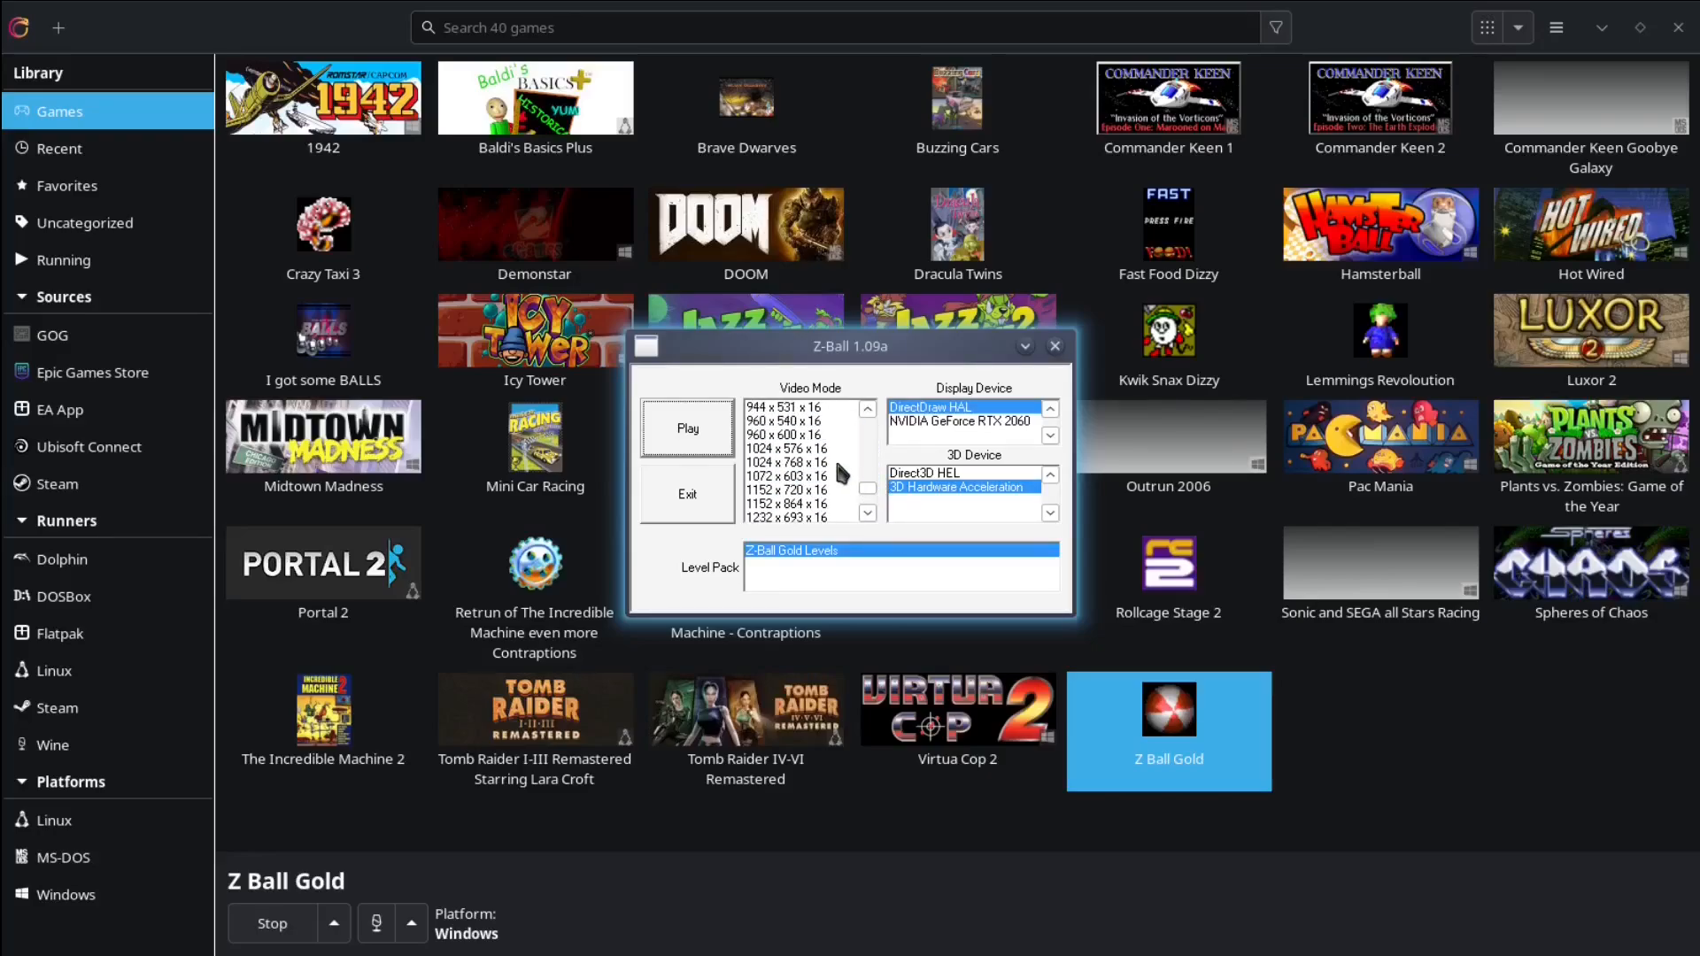
click(827, 463)
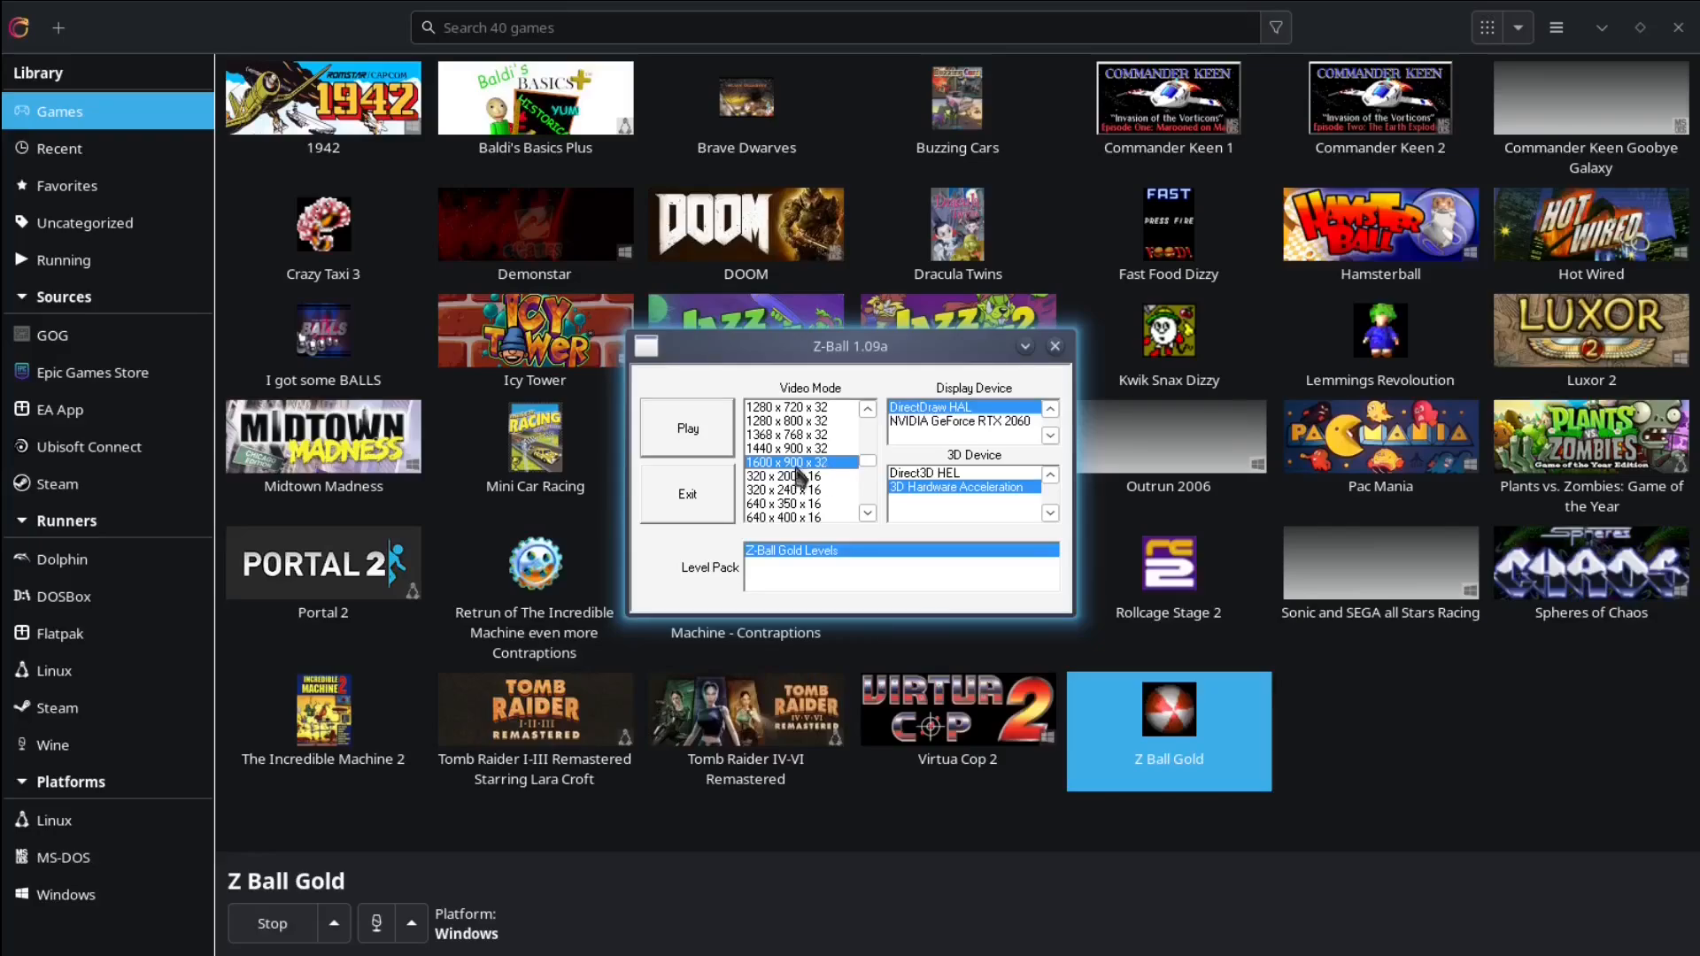
click(687, 428)
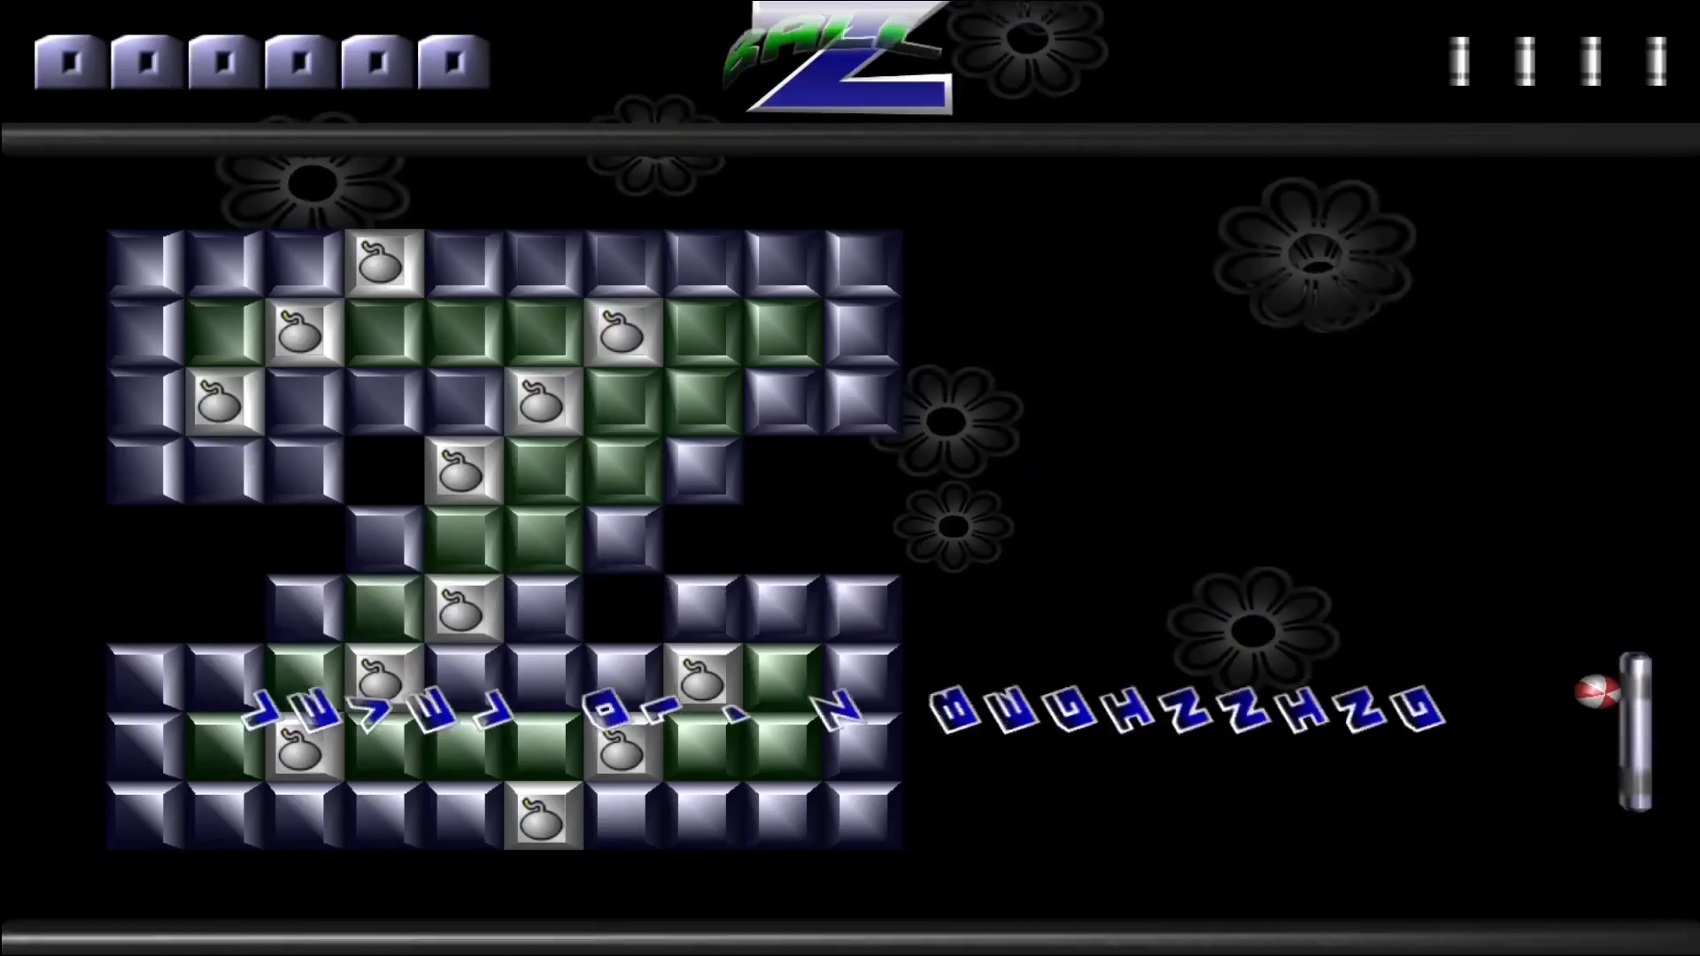
key(space)
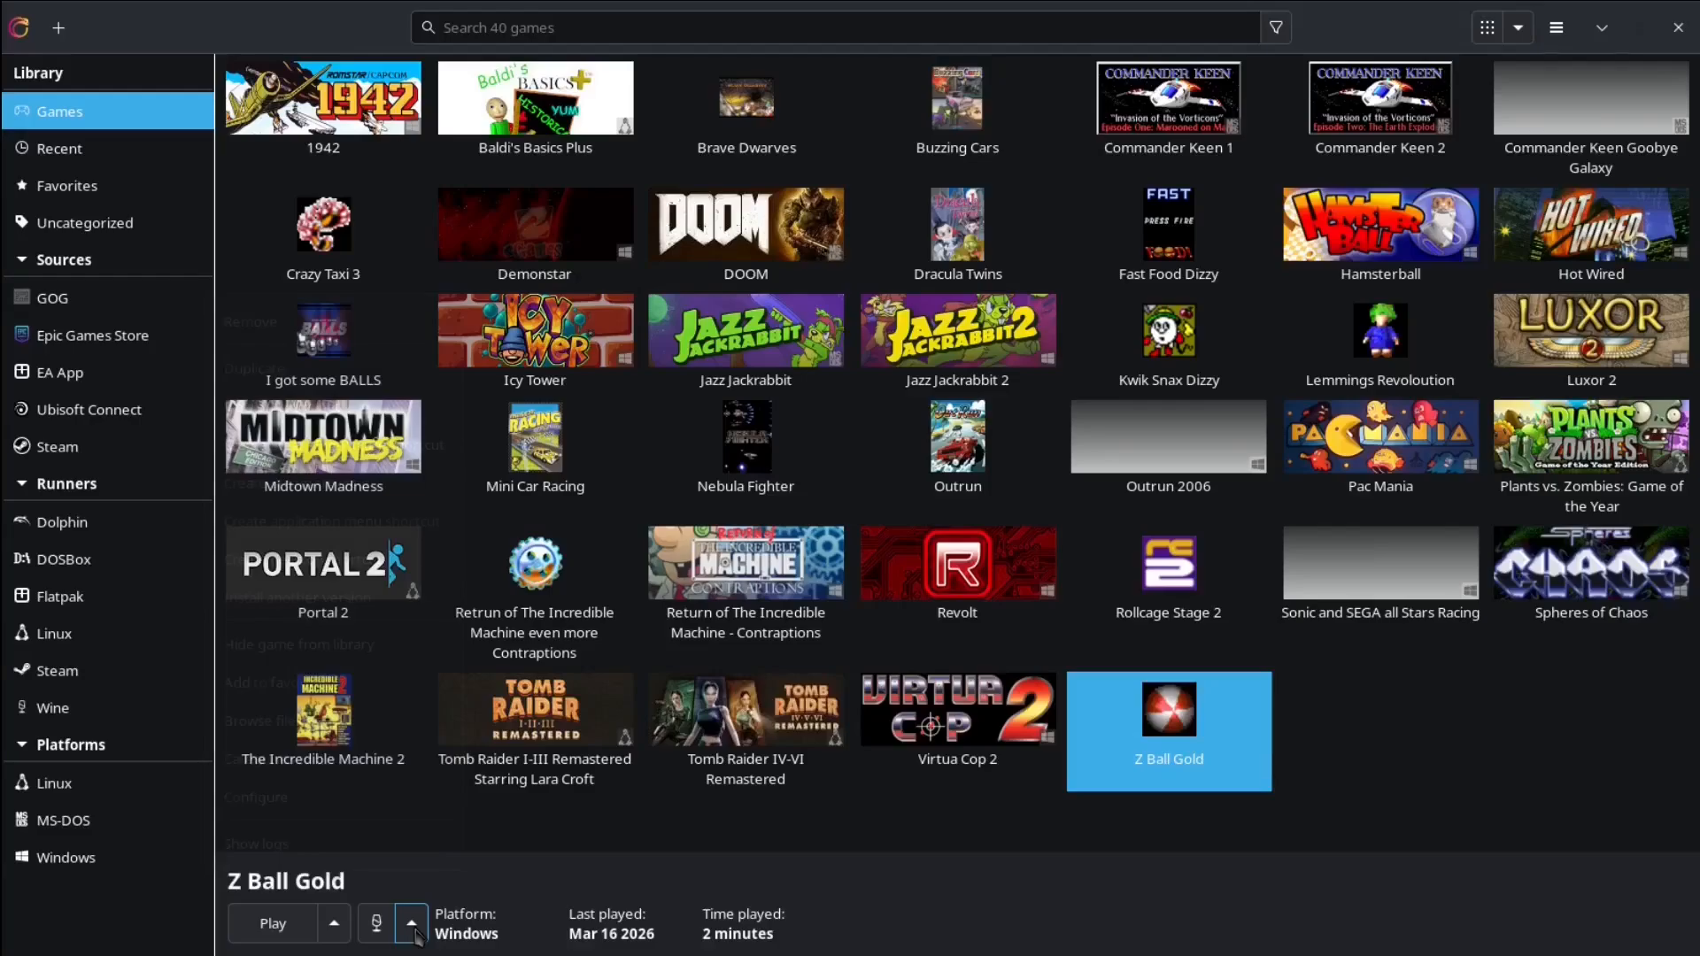
Step: Set the Windows version to Windows XP in the Wine configuration of Z Ball Gold's prefix and apply it
click(412, 923)
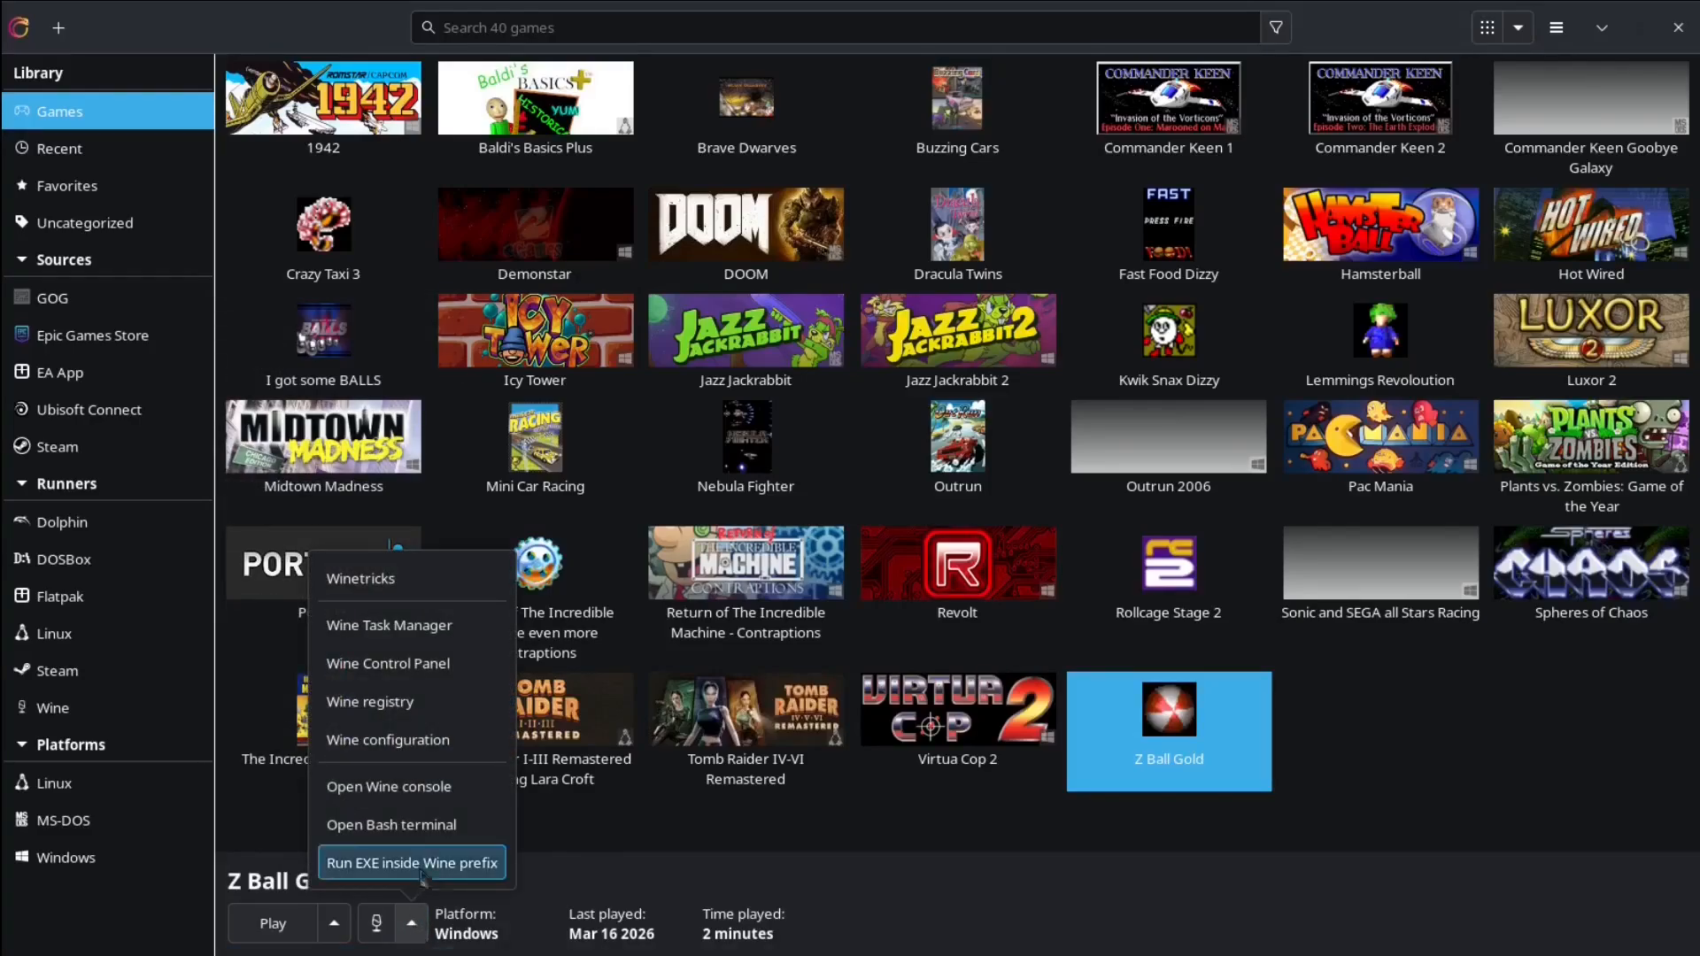
click(388, 739)
click(954, 429)
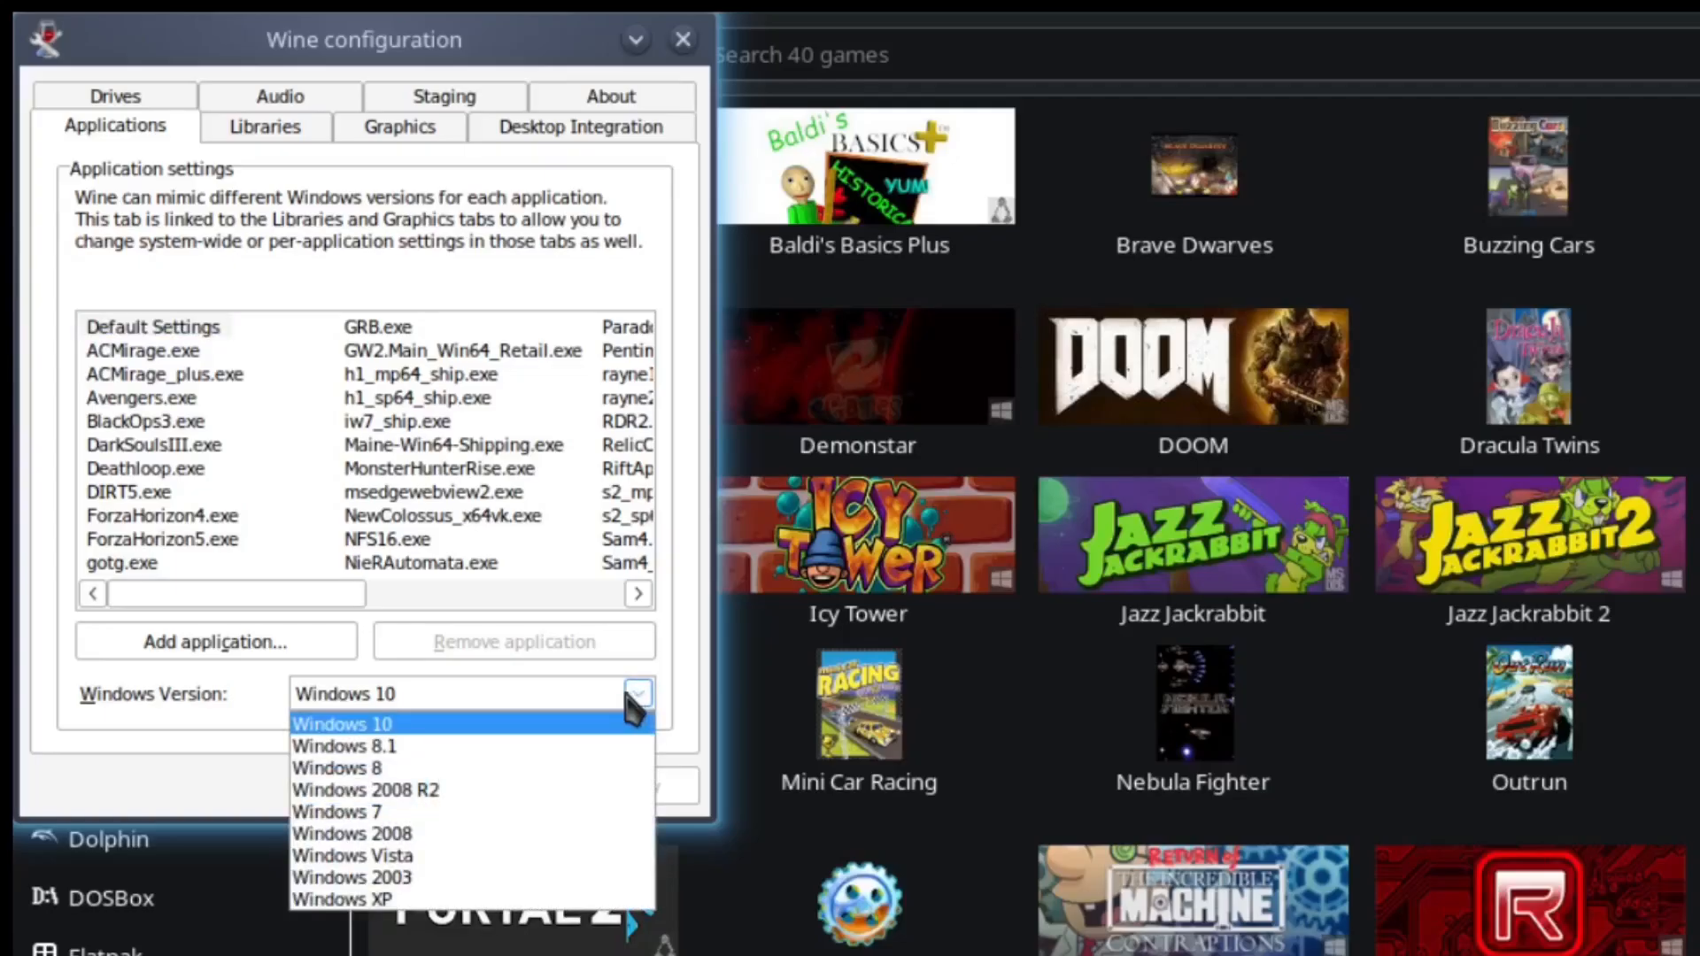
click(429, 899)
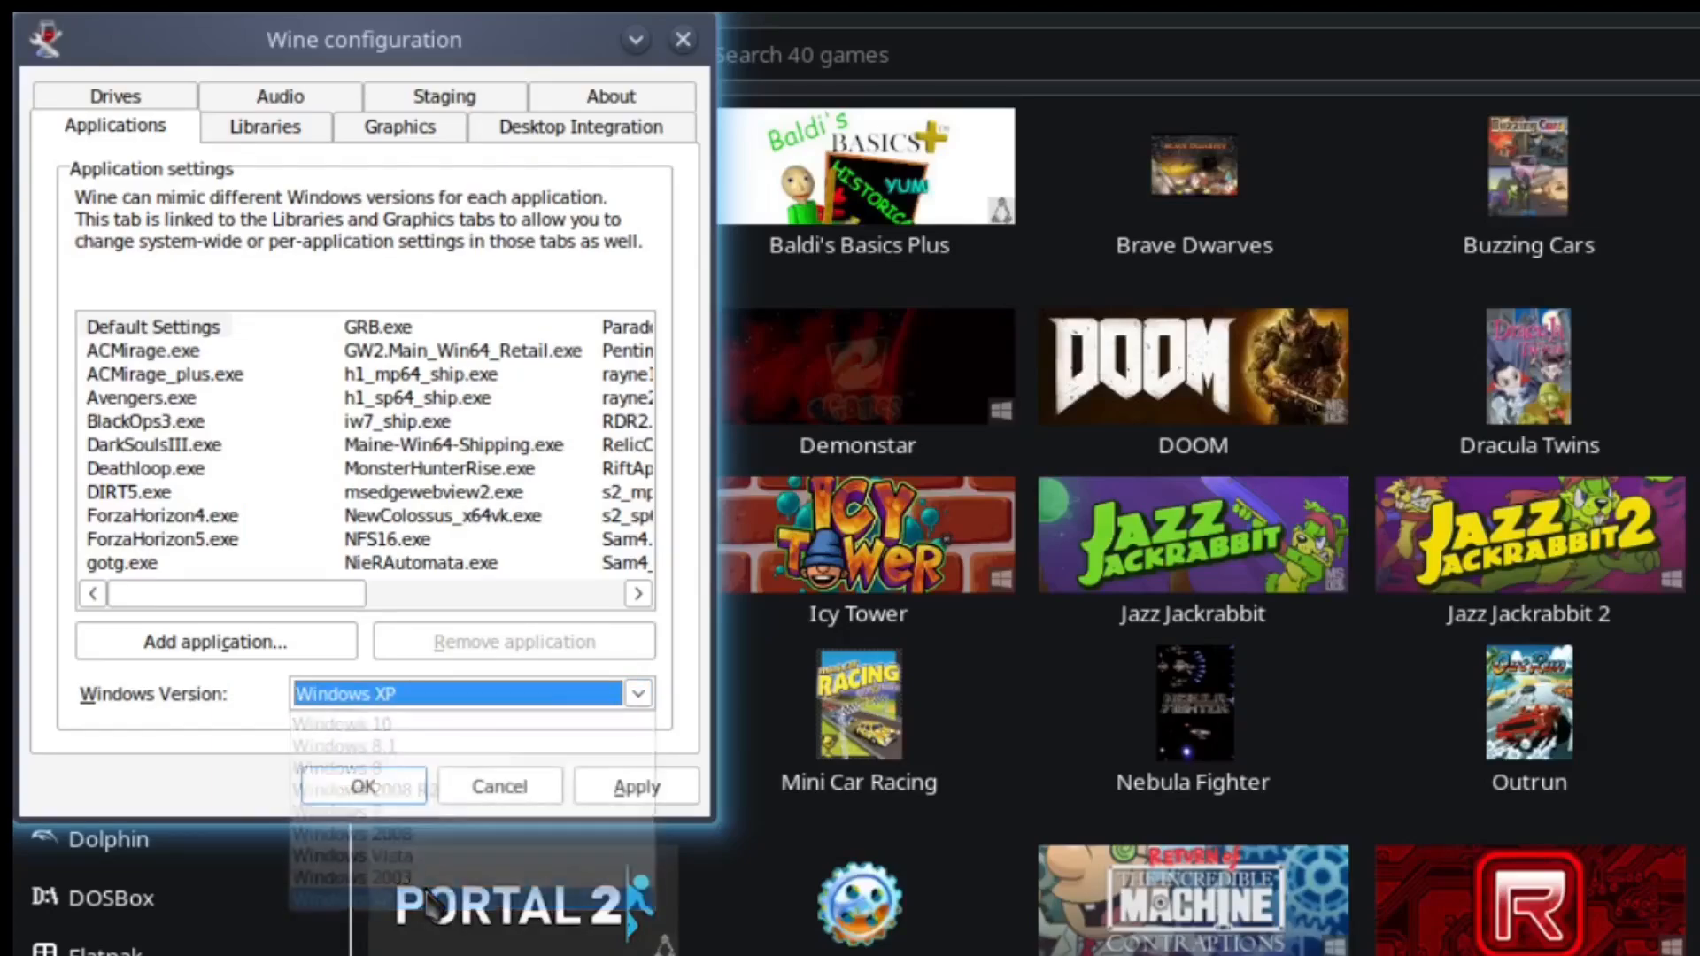
click(611, 801)
click(363, 787)
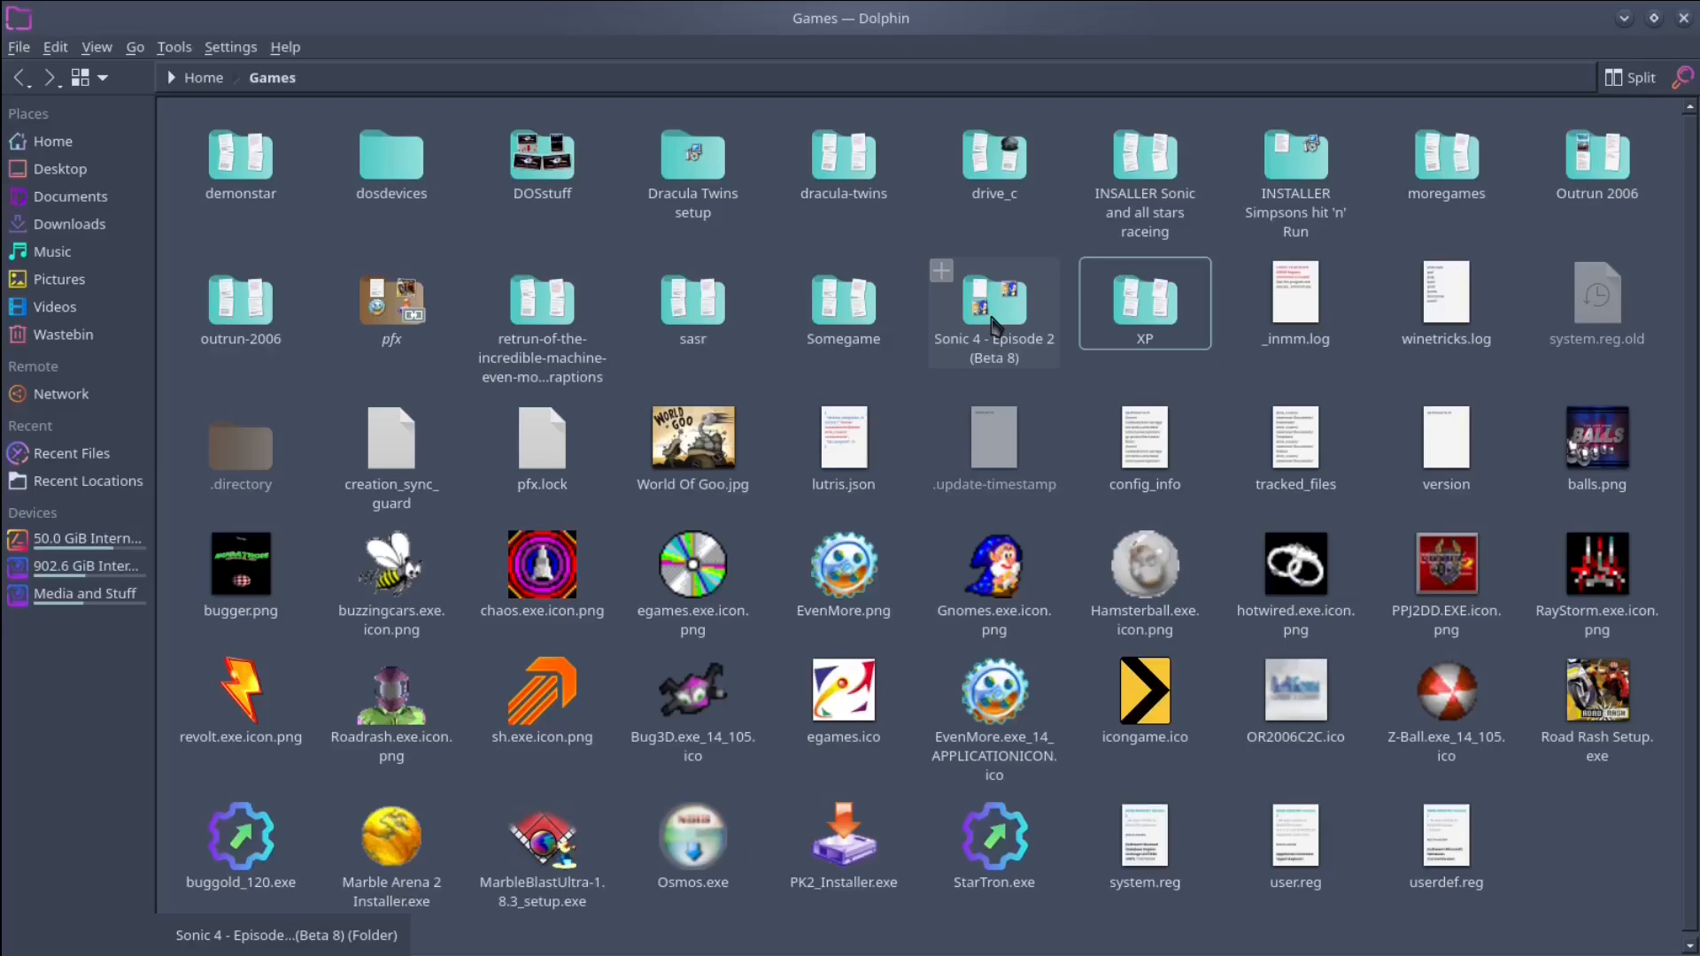
Step: In Dolphin, move the Sonic 4 - Episode 2 (Beta 8) folder from Games into XP's drive_c, then return to Lutris
drag(993, 324, 403, 158)
click(402, 158)
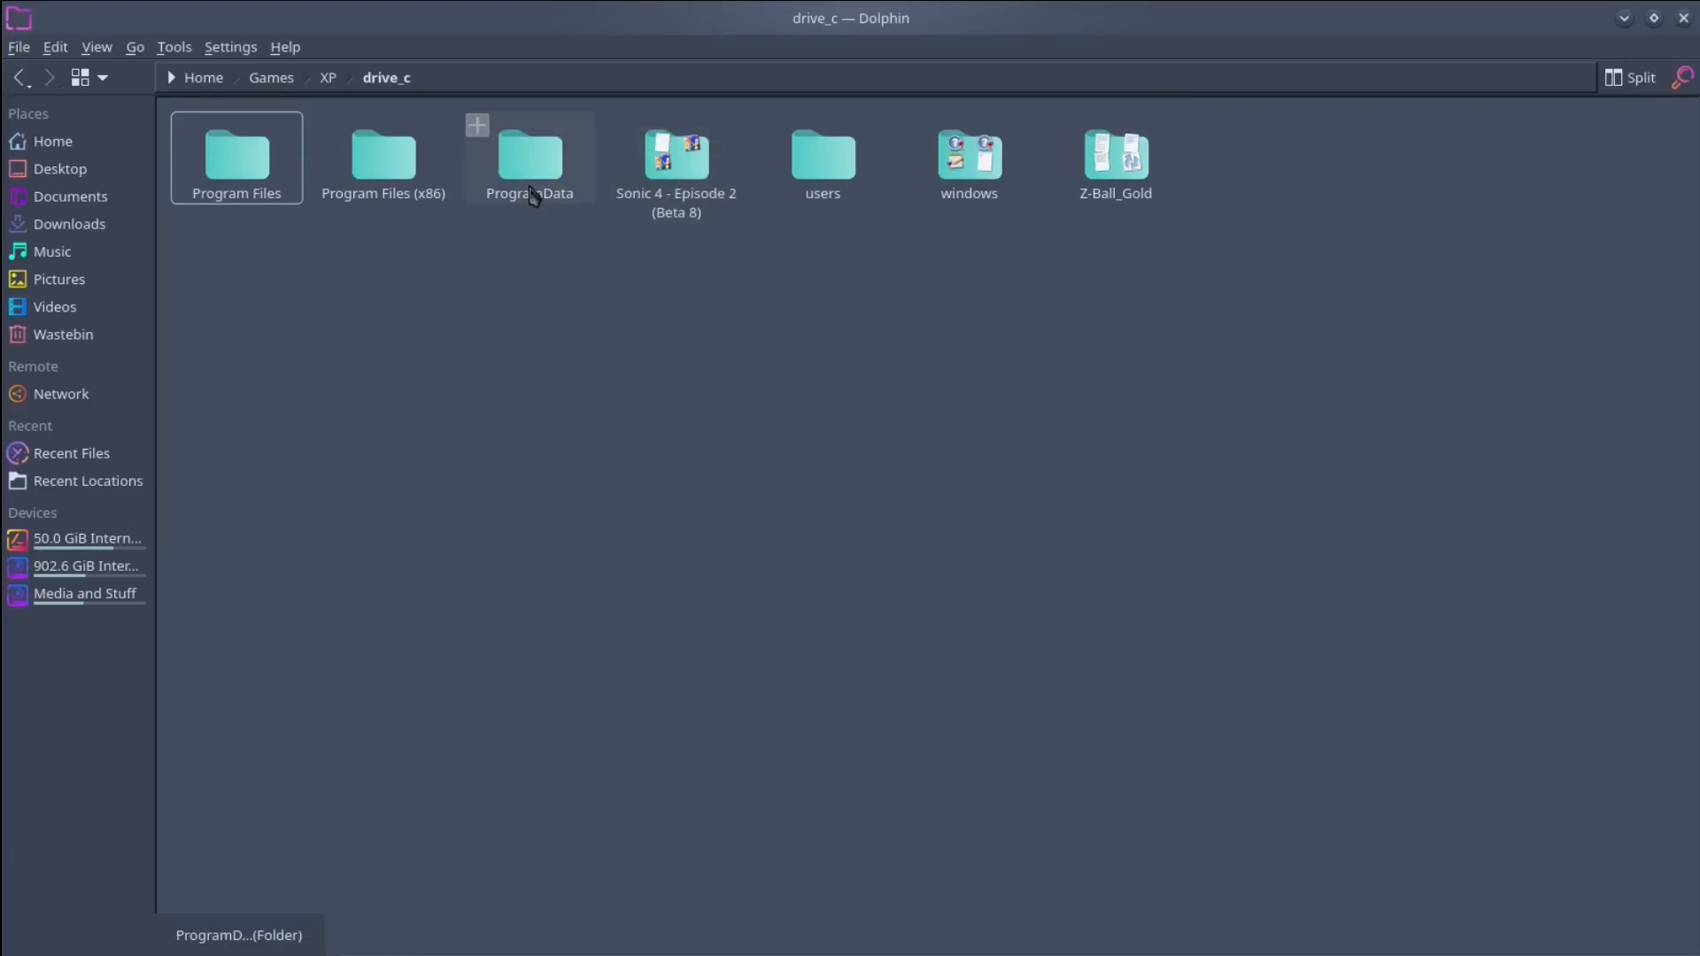
click(1623, 18)
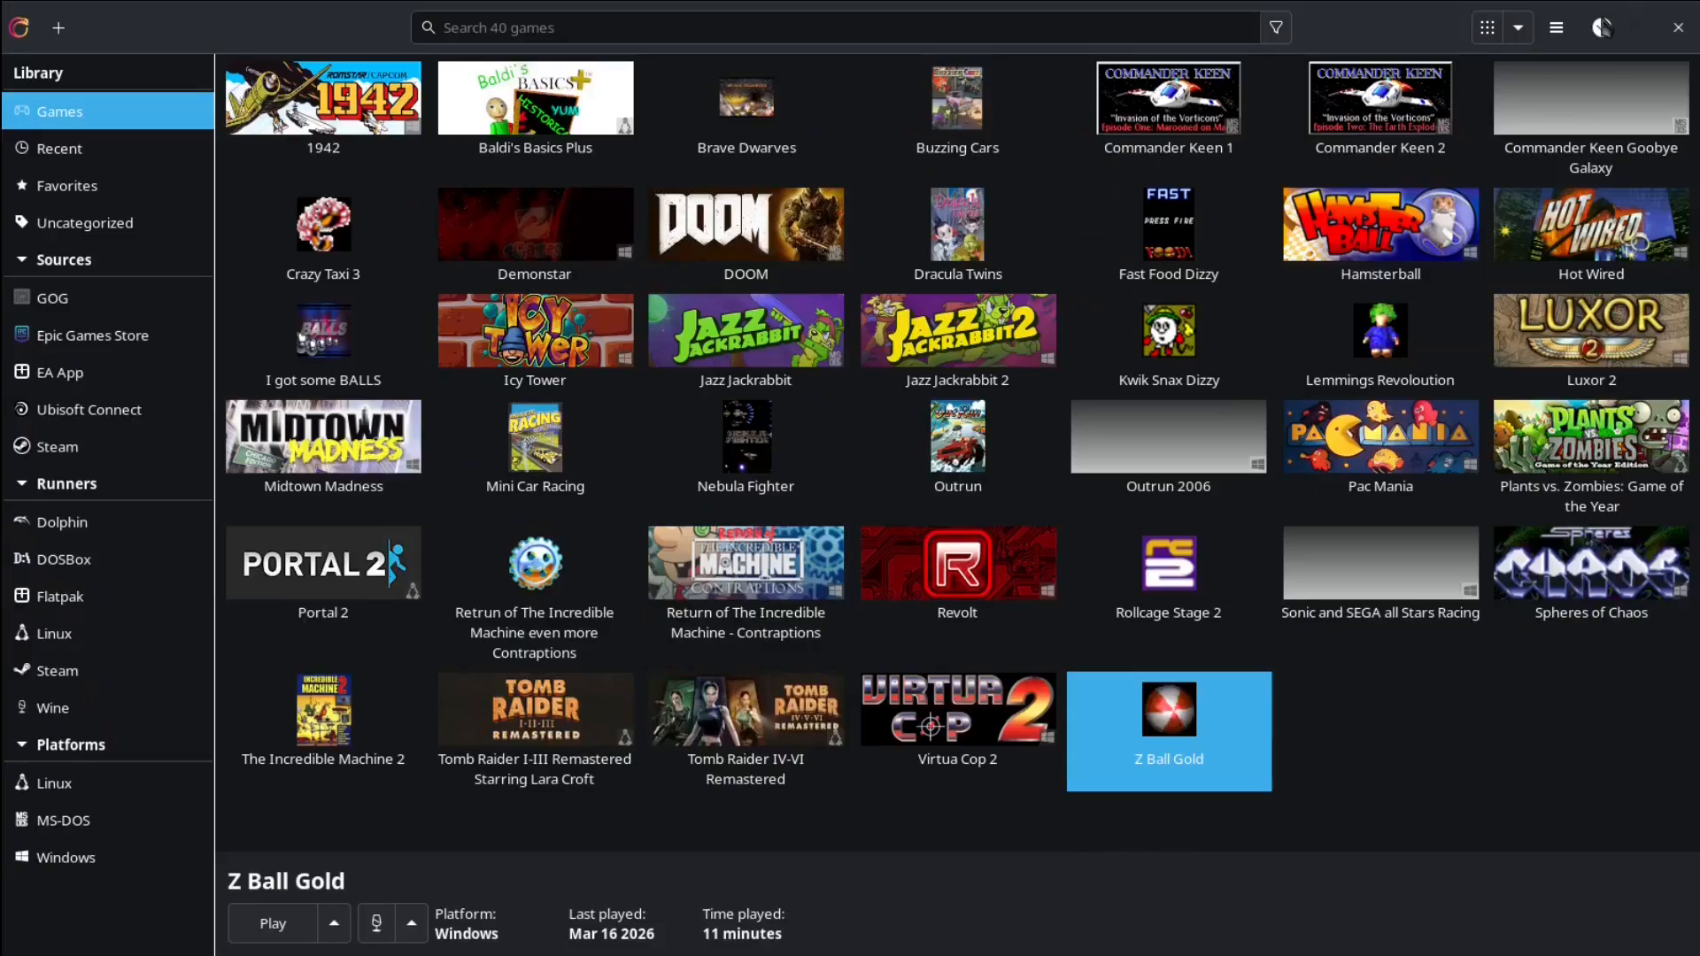
Step: Add a locally installed game named Sonic 4 episode 2 that uses the Wine runner
click(58, 27)
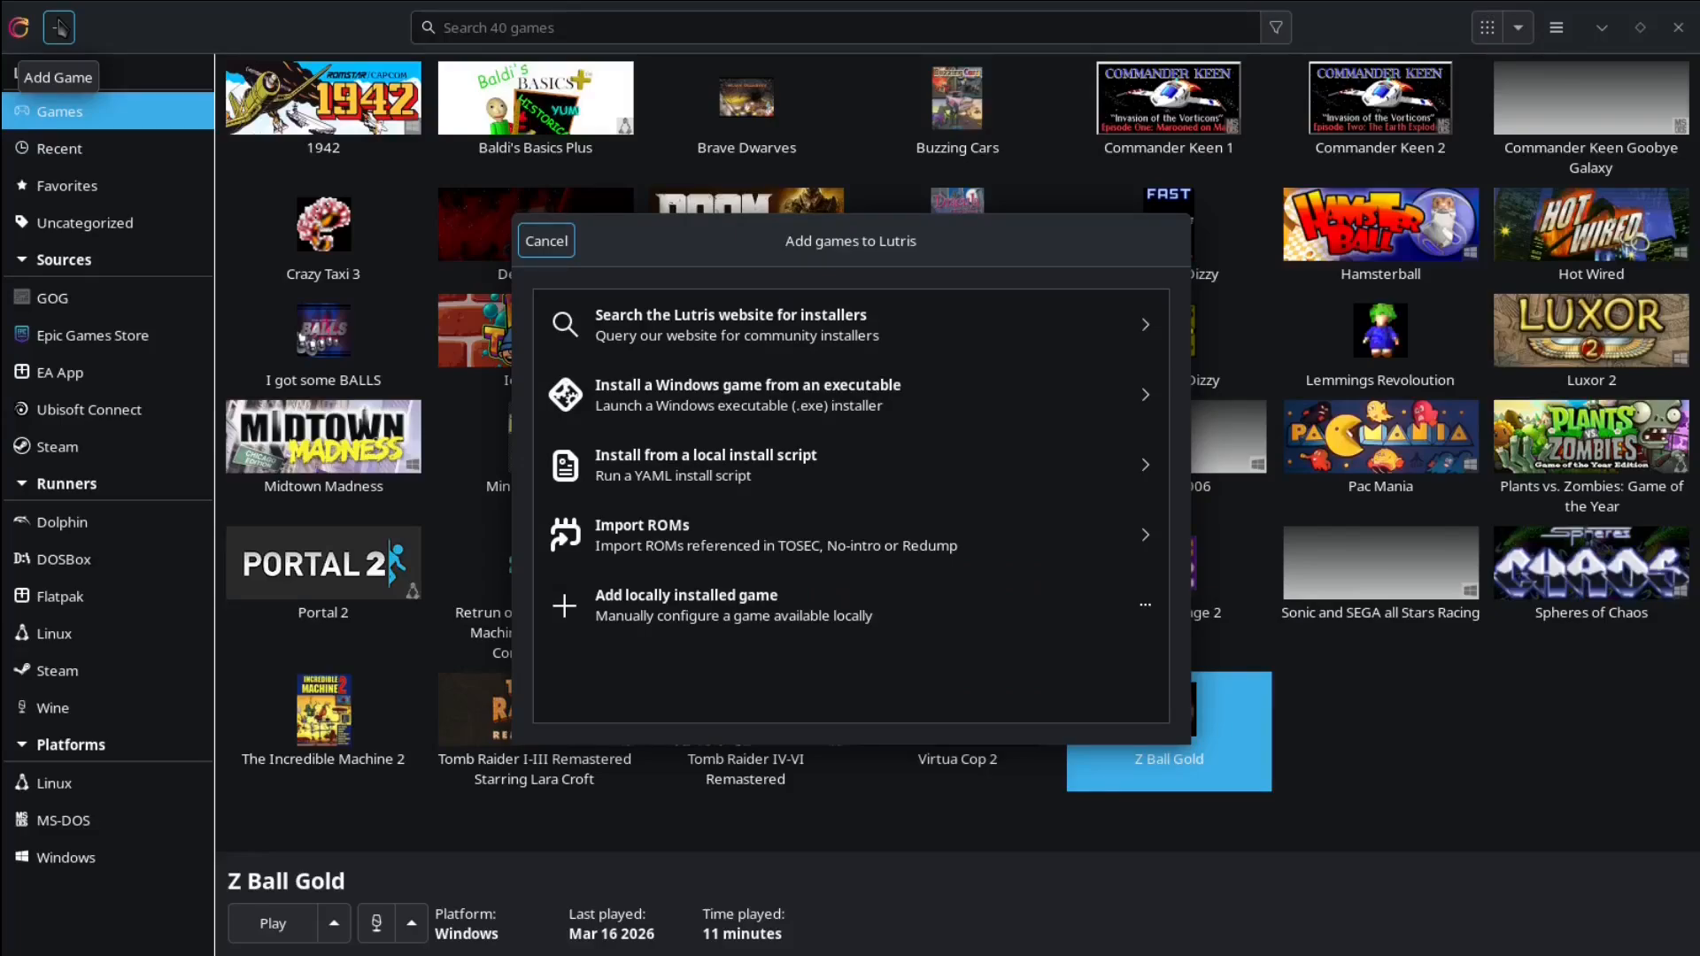
click(746, 631)
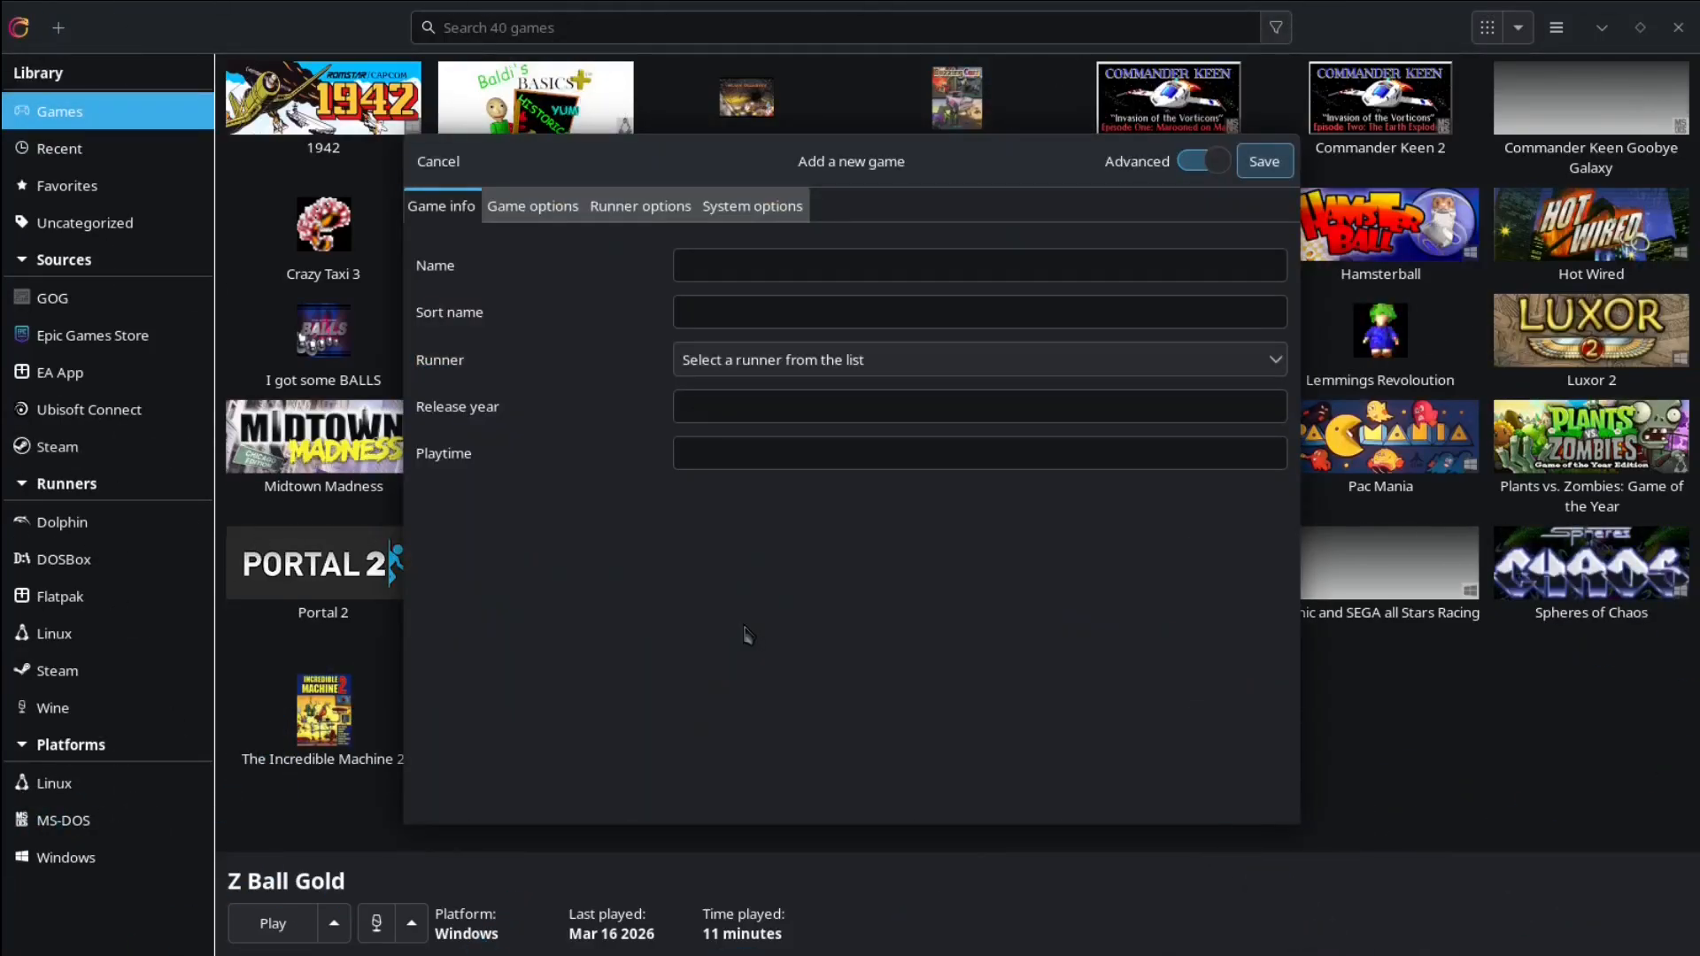
click(725, 363)
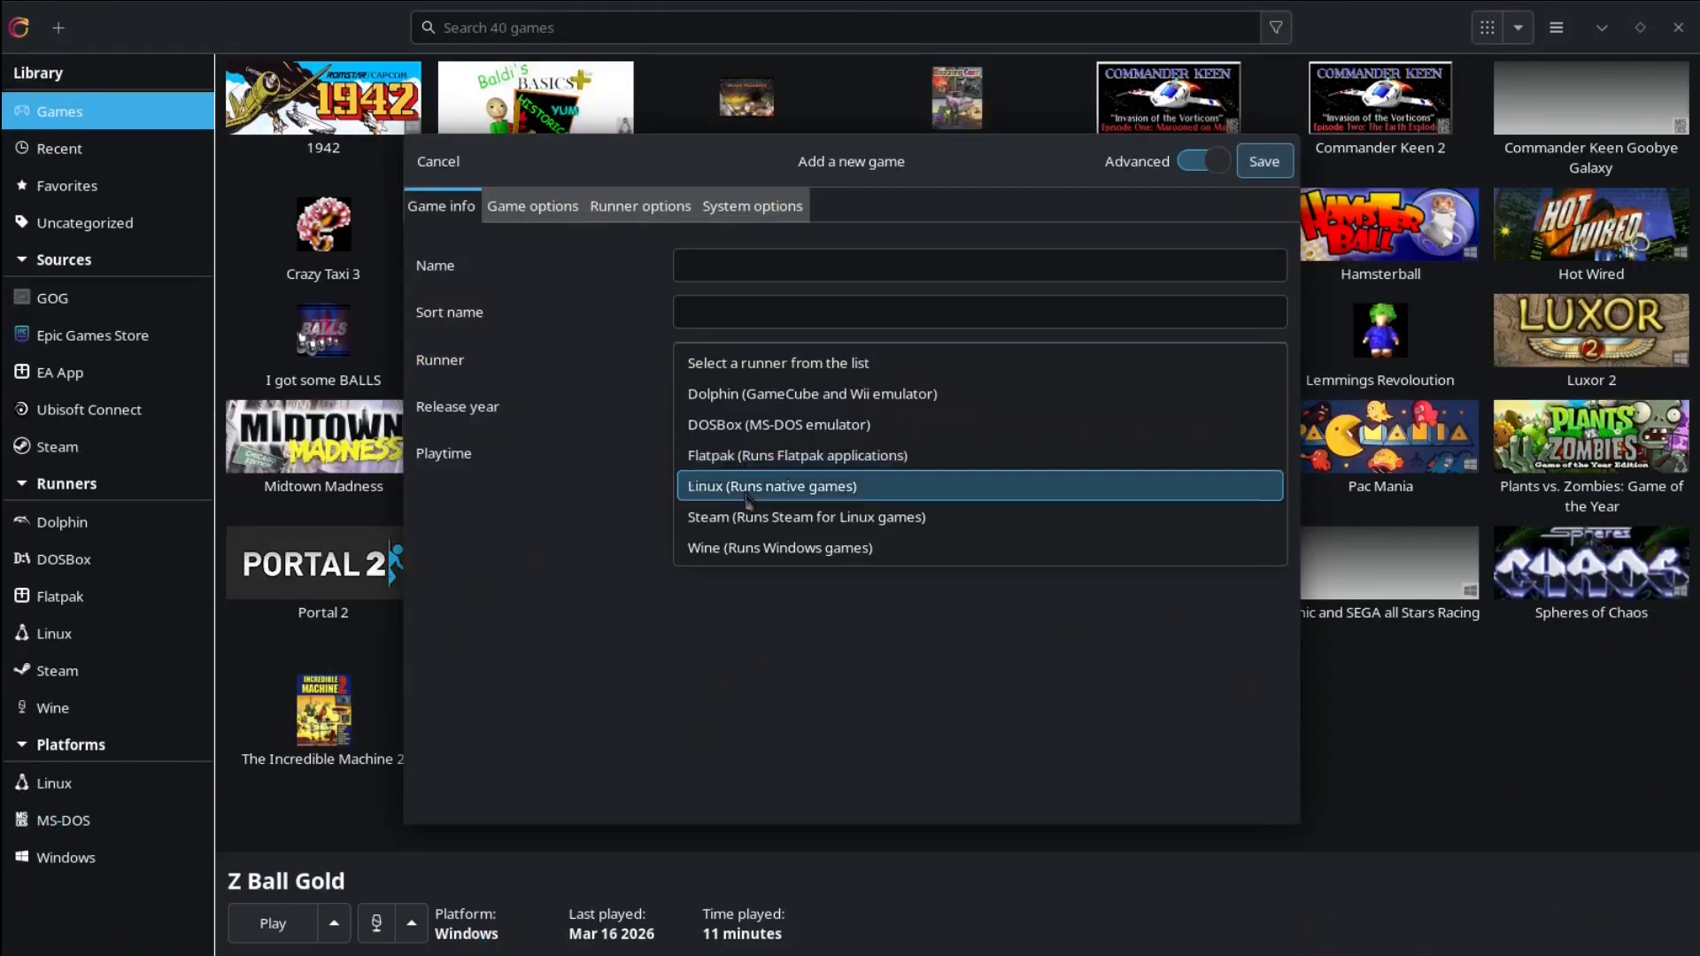
click(766, 548)
click(708, 265)
text(Sonic )
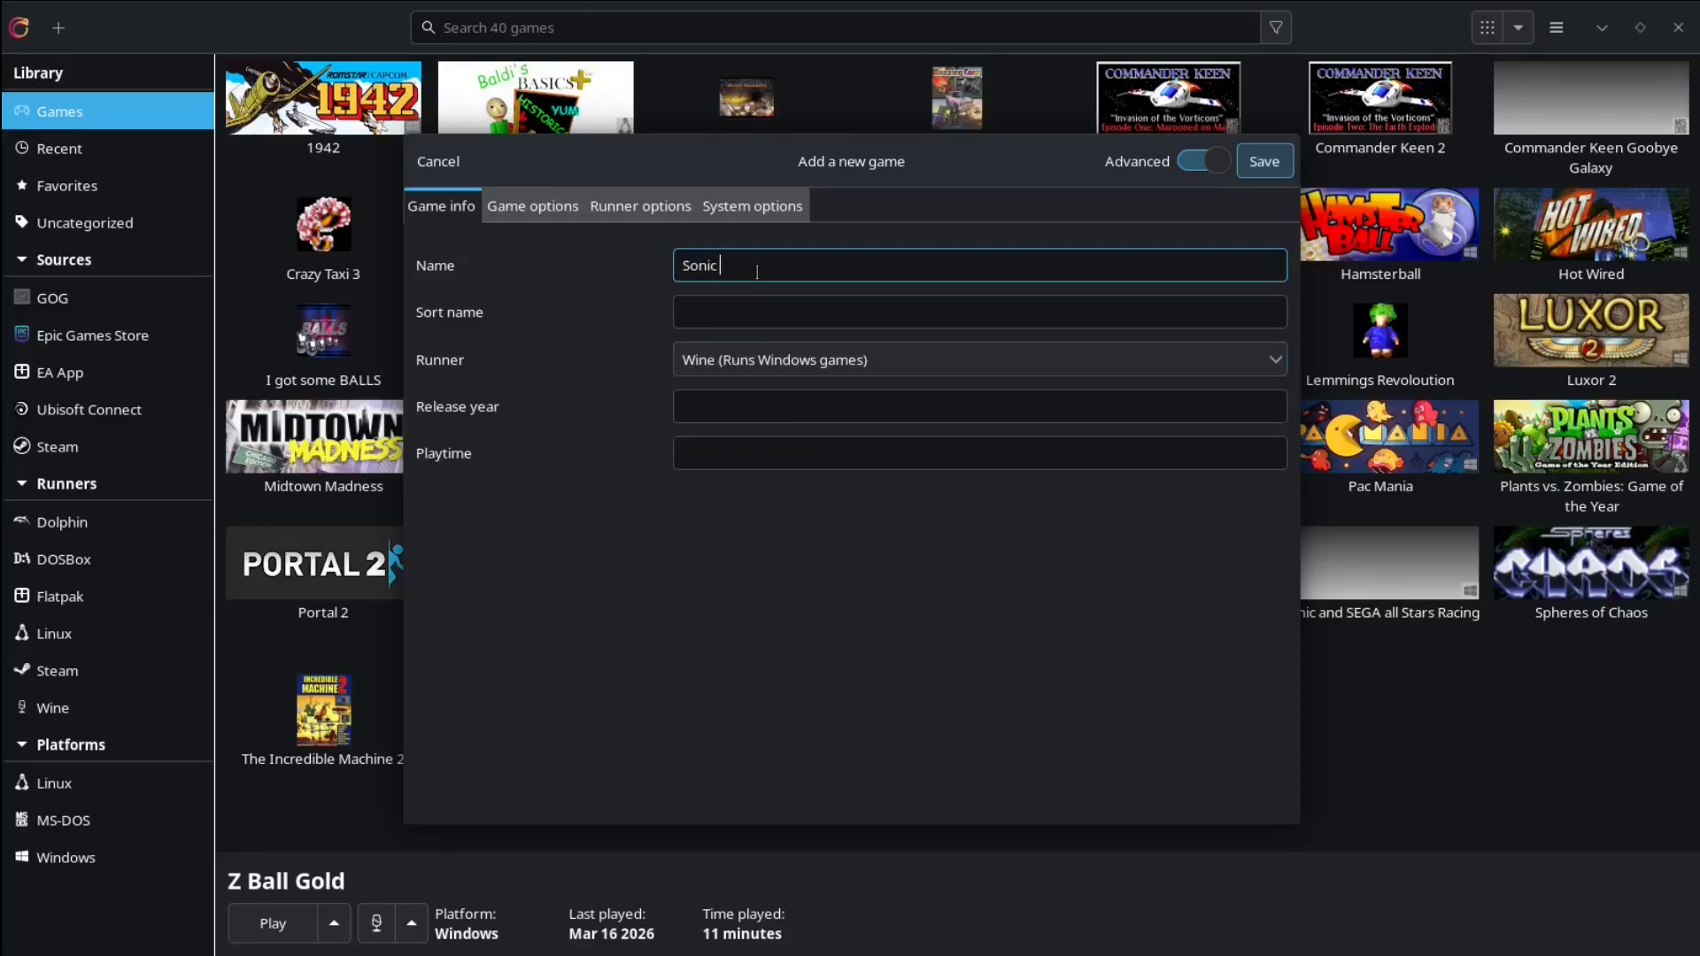
text(4 episode 2)
Step: Set the new game's executable to Sonic.exe from Games/XP/drive_c/Sonic 4 - Episode 2 (Beta 8)
click(524, 213)
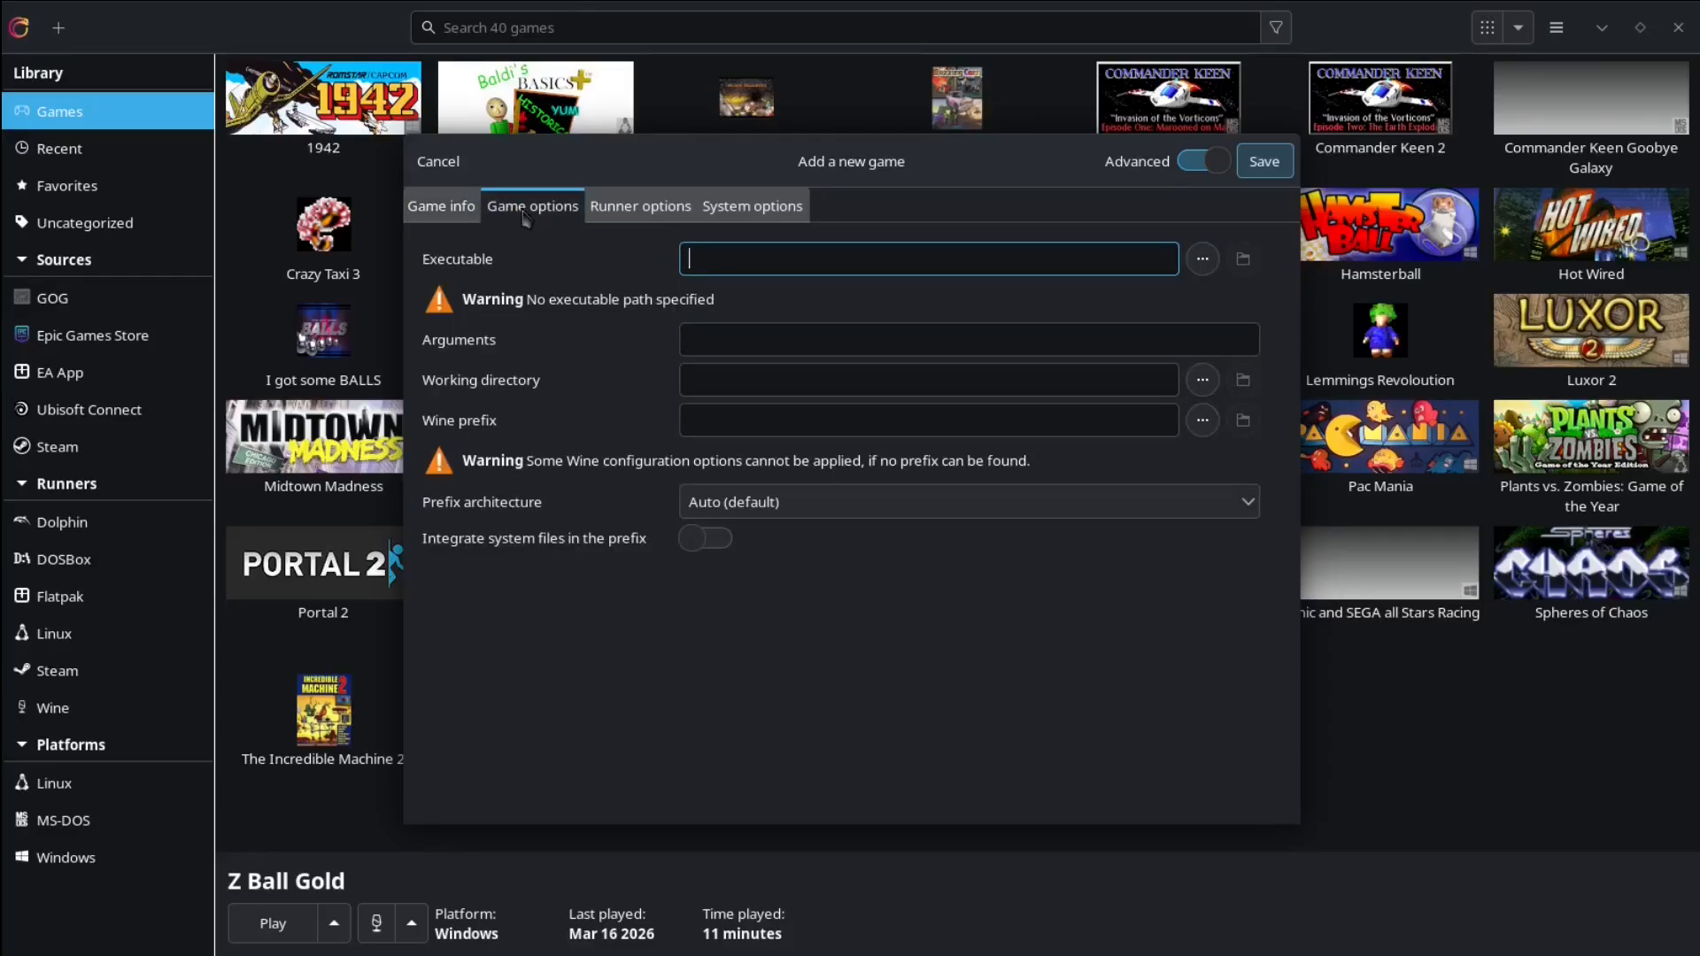
click(1202, 260)
scroll(993, 493, down, 7)
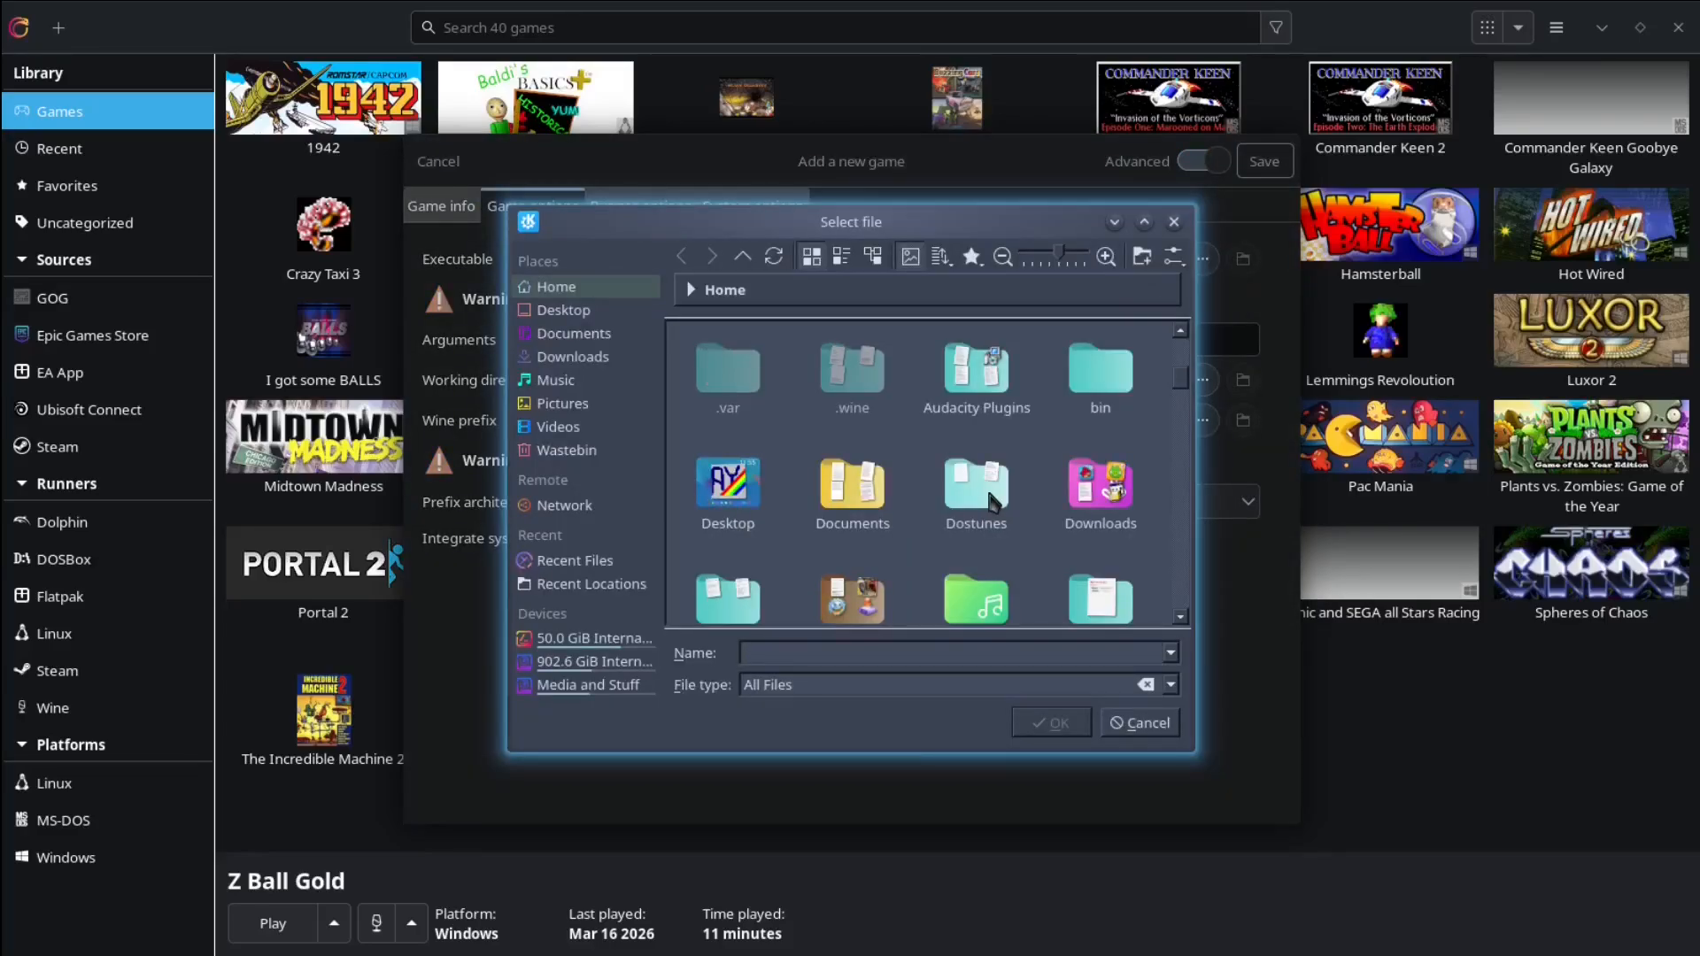
scroll(907, 450, up, 2)
click(893, 447)
scroll(894, 447, down, 5)
scroll(894, 450, up, 5)
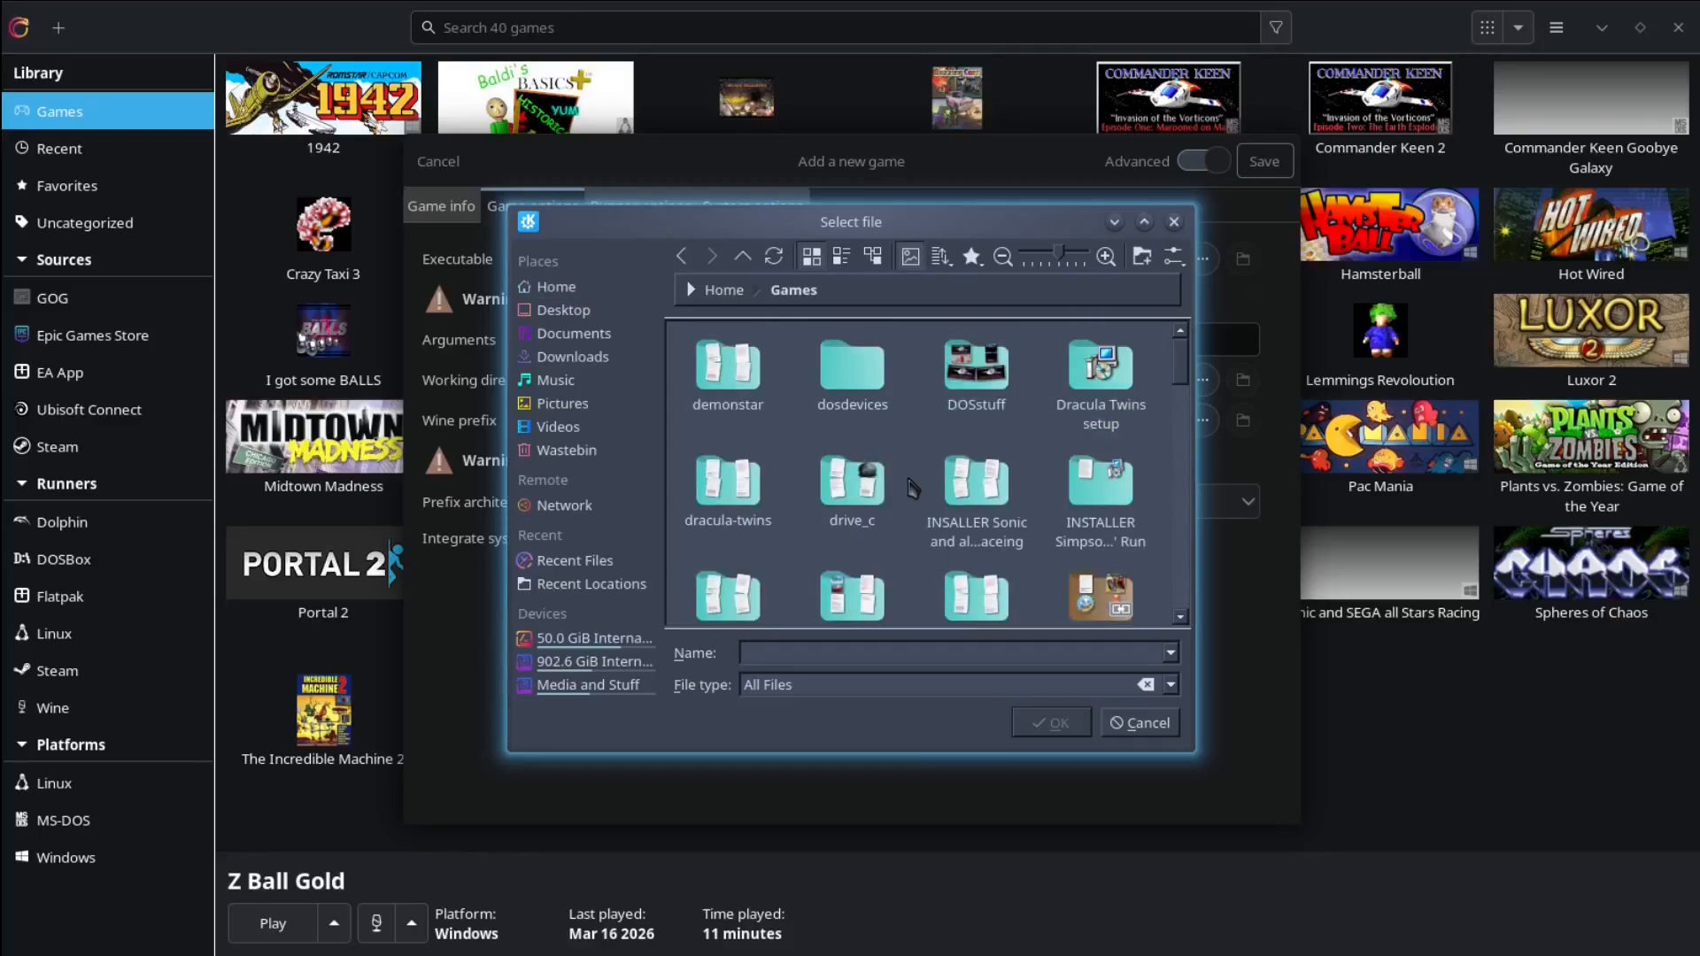
click(907, 483)
click(1098, 388)
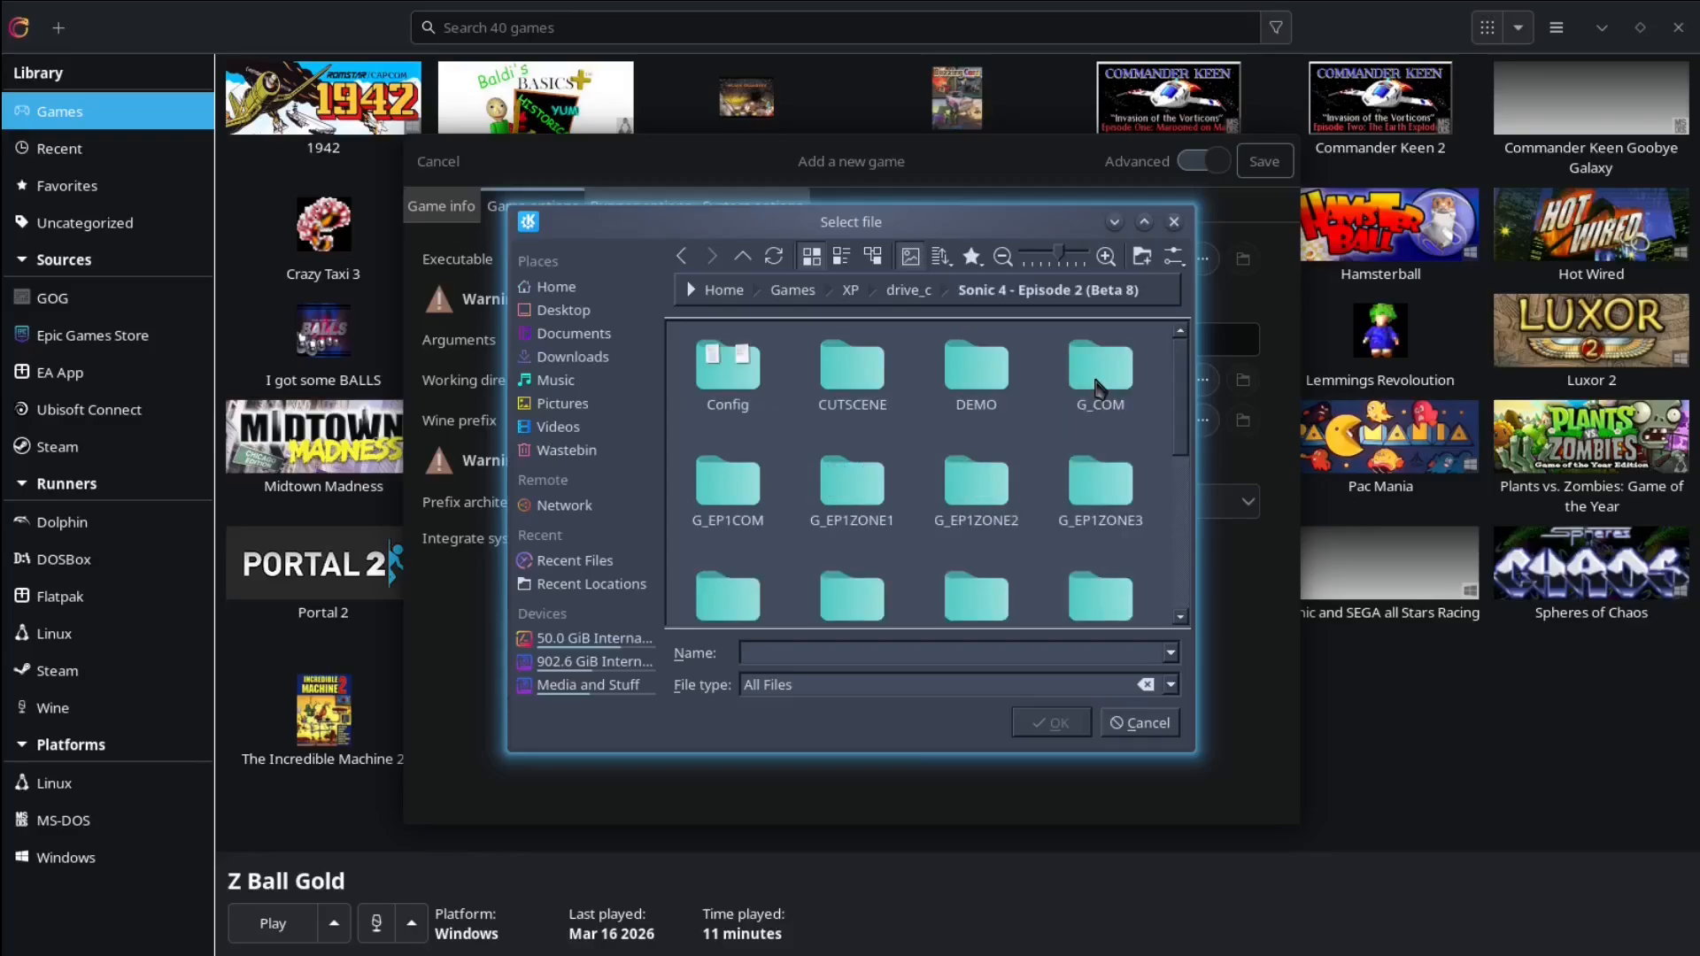
scroll(1063, 425, down, 5)
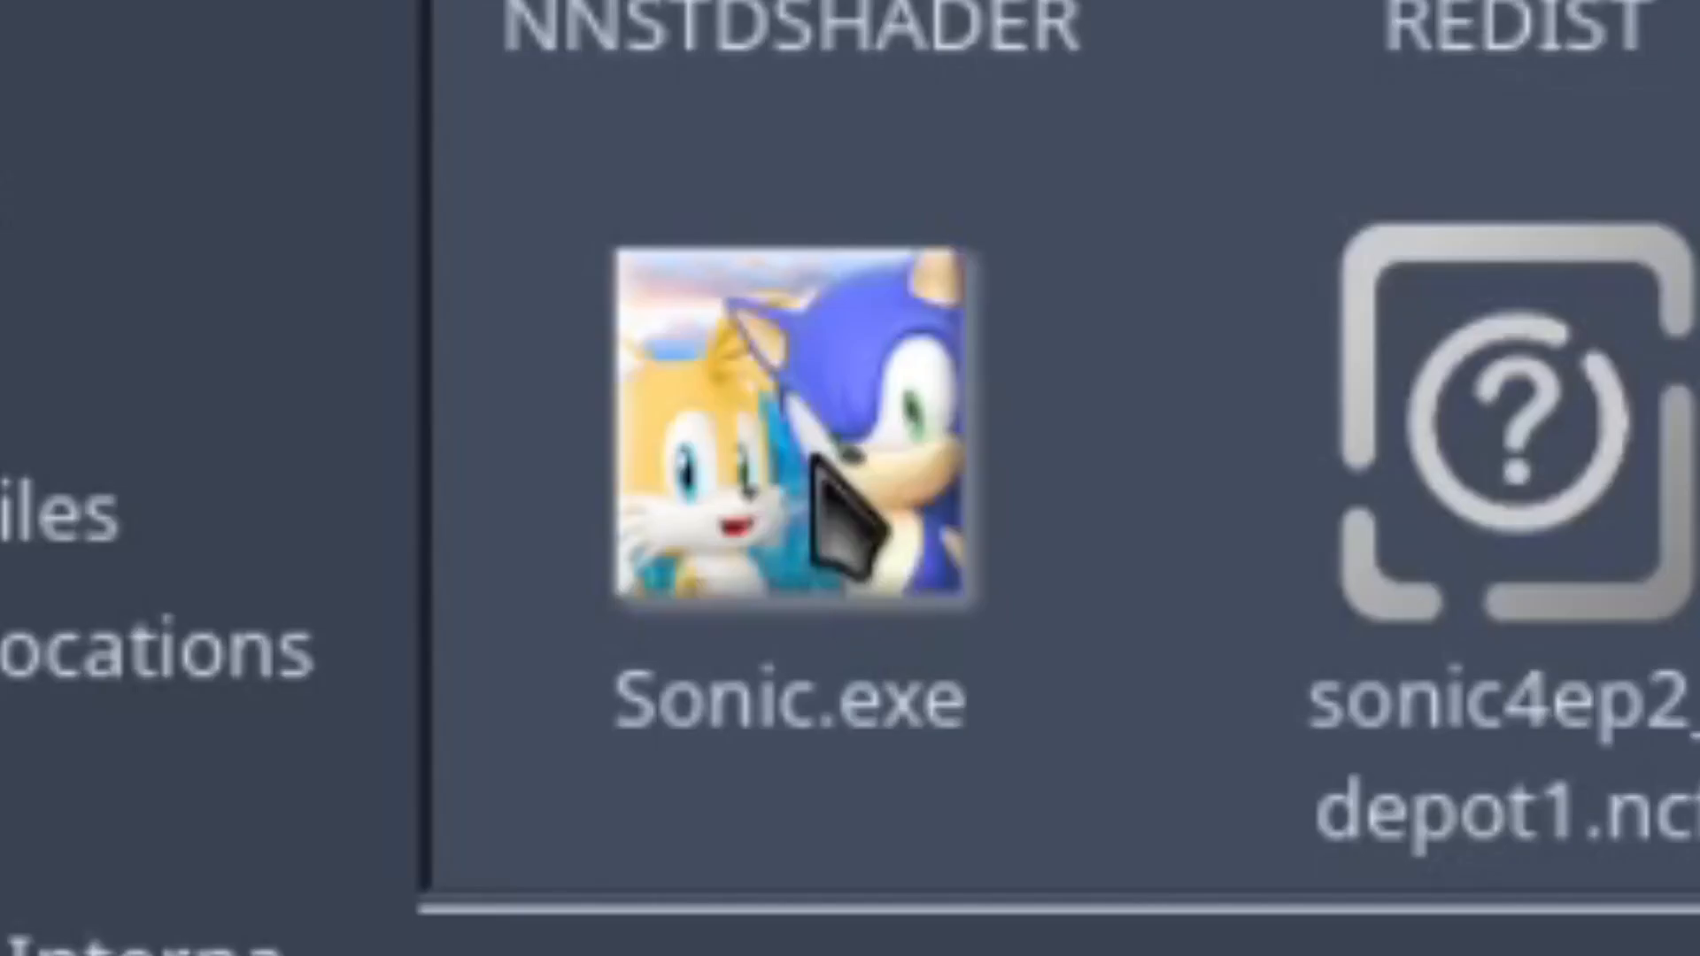
click(734, 561)
double_click(733, 561)
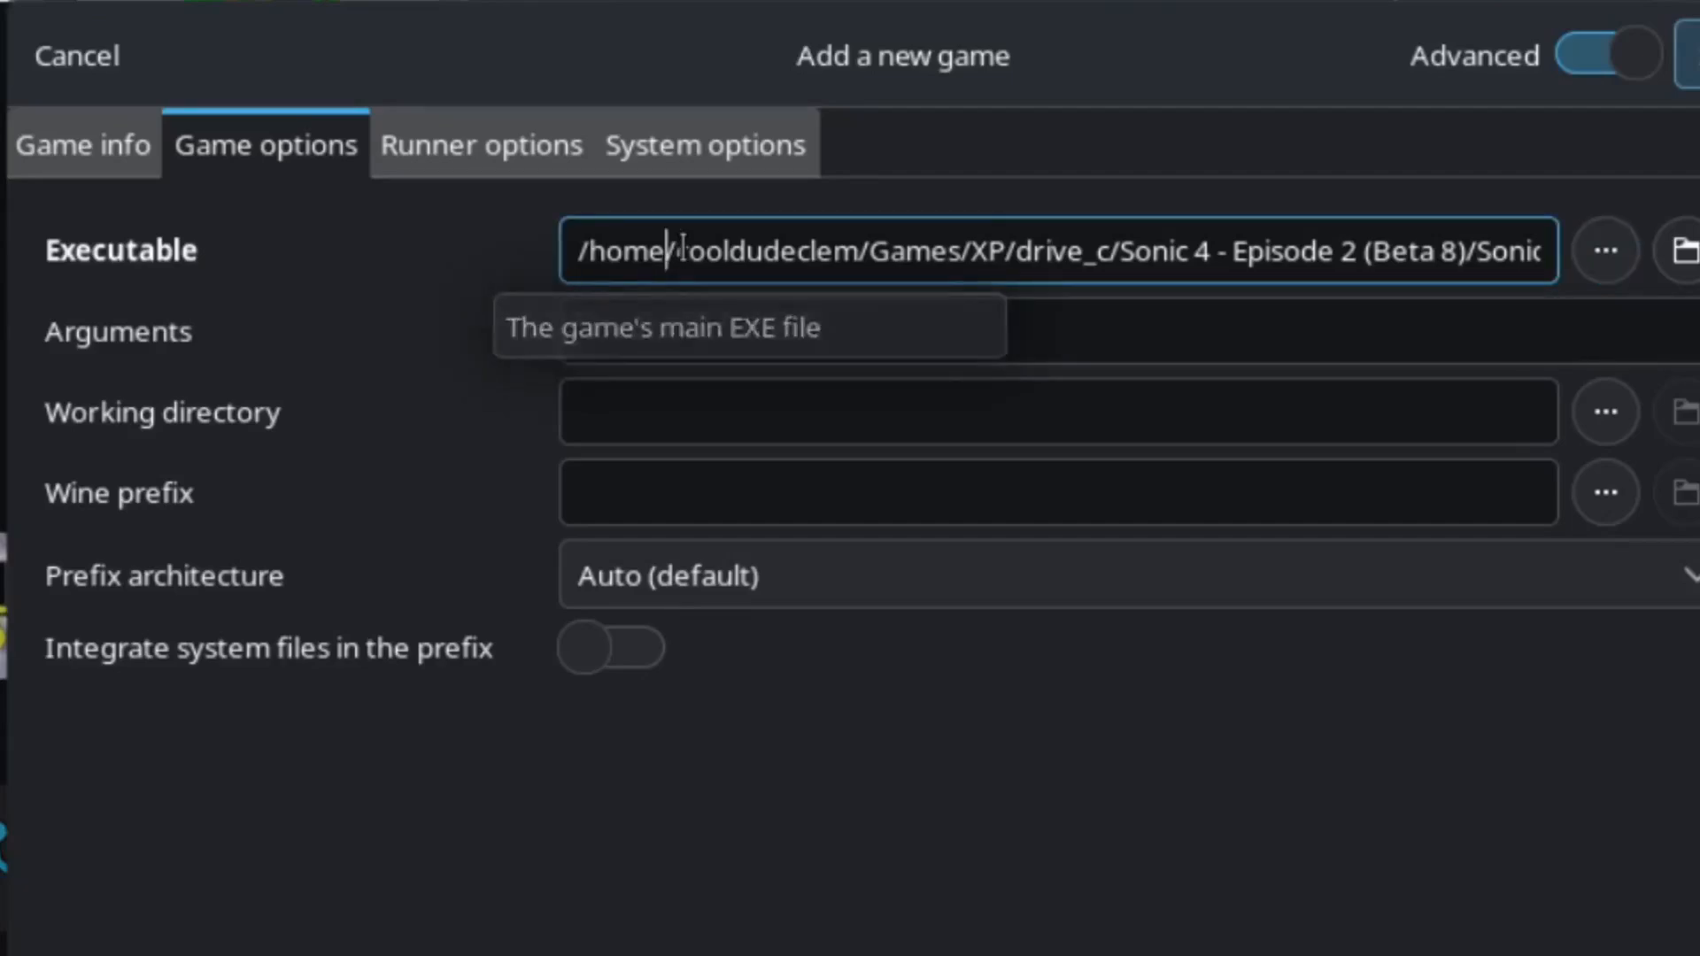
Step: Copy the executable's path up to the Sonic 4 - Episode 2 (Beta 8)/ folder and paste it as the working directory
triple_click(684, 249)
key(shift+Left)
key(shift+Left)
key(shift+Left)
key(shift+Left)
key(shift+Left)
key(shift+Left)
key(shift+Left)
key(shift+Left)
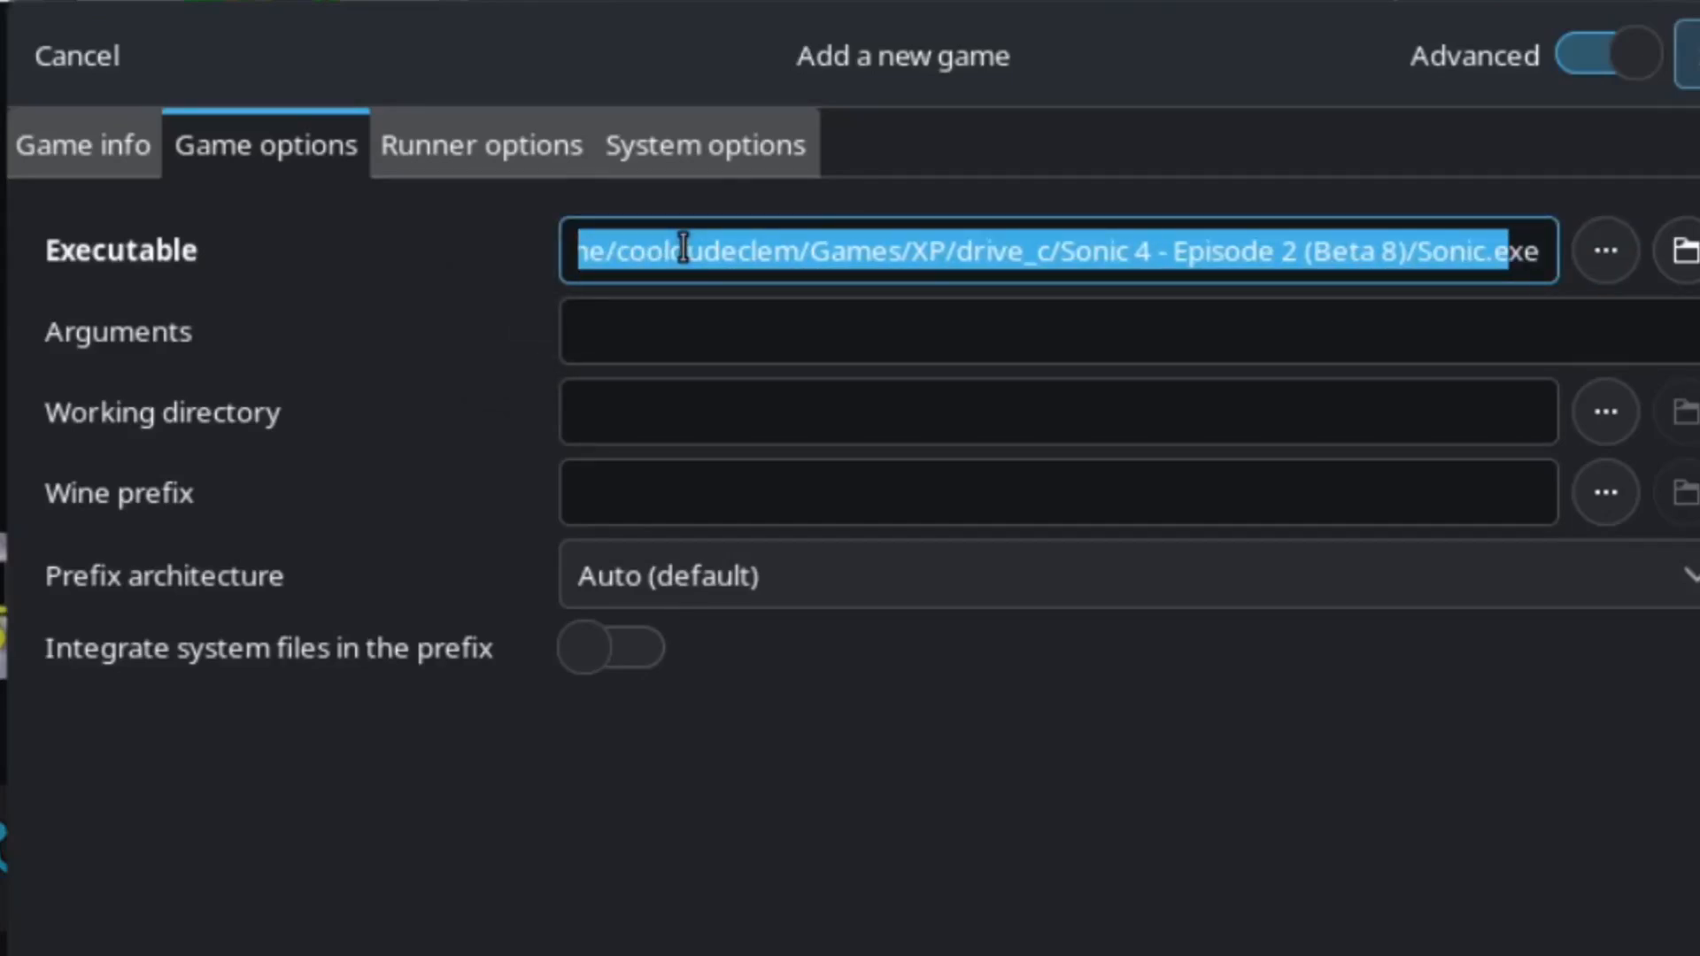
key(shift+Left)
key(ctrl+c)
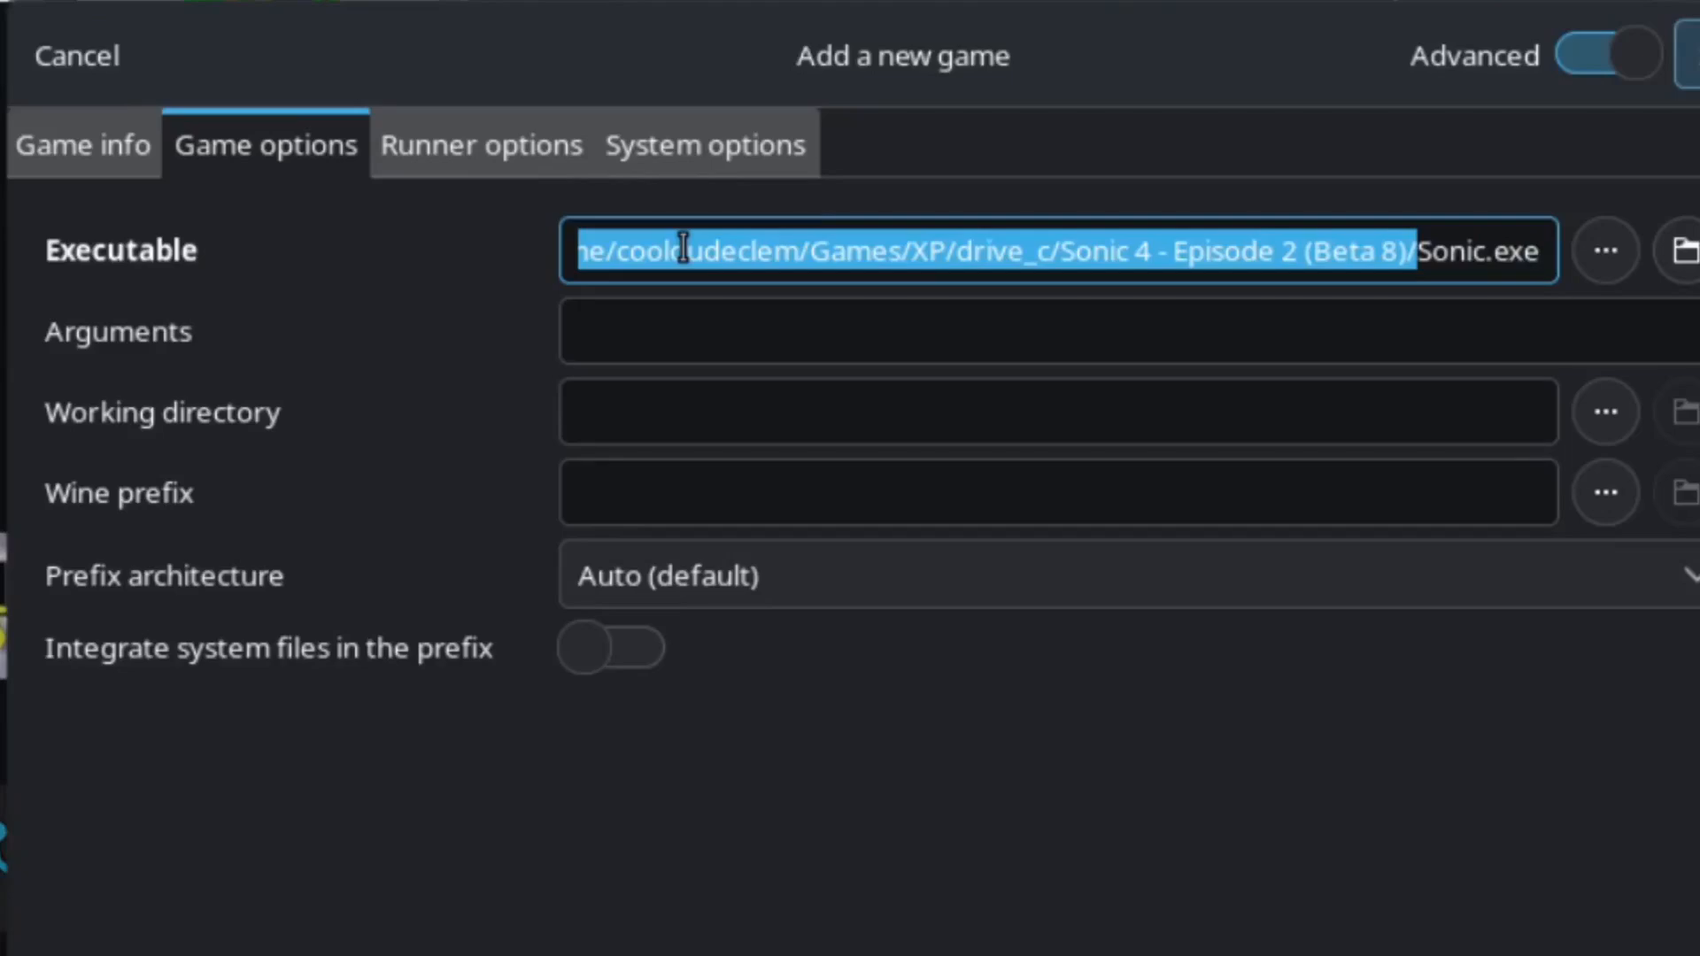
click(662, 431)
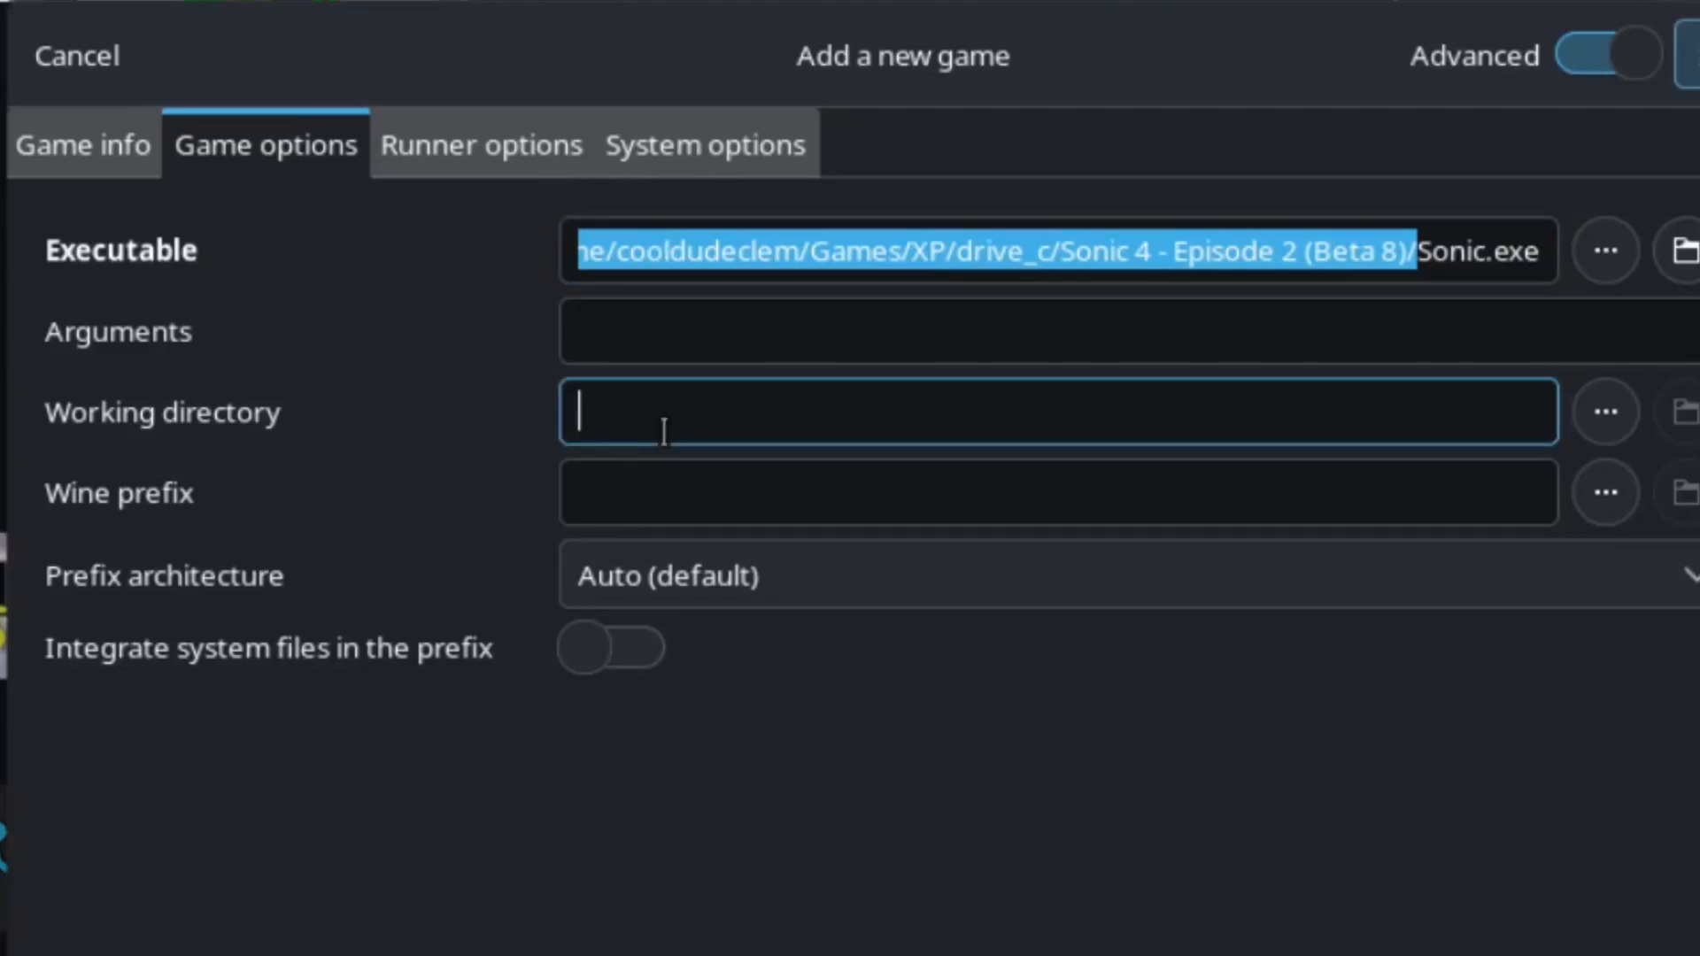
key(ctrl+v)
Step: Set the Wine prefix to the Games/XP/ portion of the working directory path
key(Left)
key(Left)
key(Left)
key(Left)
key(Left)
key(Left)
key(Left)
key(Left)
key(Left)
key(Left)
key(Left)
key(Left)
key(Left)
key(Left)
key(Left)
key(Left)
key(Left)
key(Left)
key(Left)
key(Left)
key(shift+Left)
key(shift+Left)
key(shift+Left)
key(shift+Left)
key(shift+Left)
key(shift+Left)
key(shift+Left)
key(shift+Left)
key(shift+Left)
key(shift+Left)
key(shift+Left)
key(shift+Left)
key(shift+Left)
key(shift+Left)
key(shift+Left)
key(shift+Left)
key(shift+Left)
key(shift+Left)
key(shift+Left)
key(shift+Left)
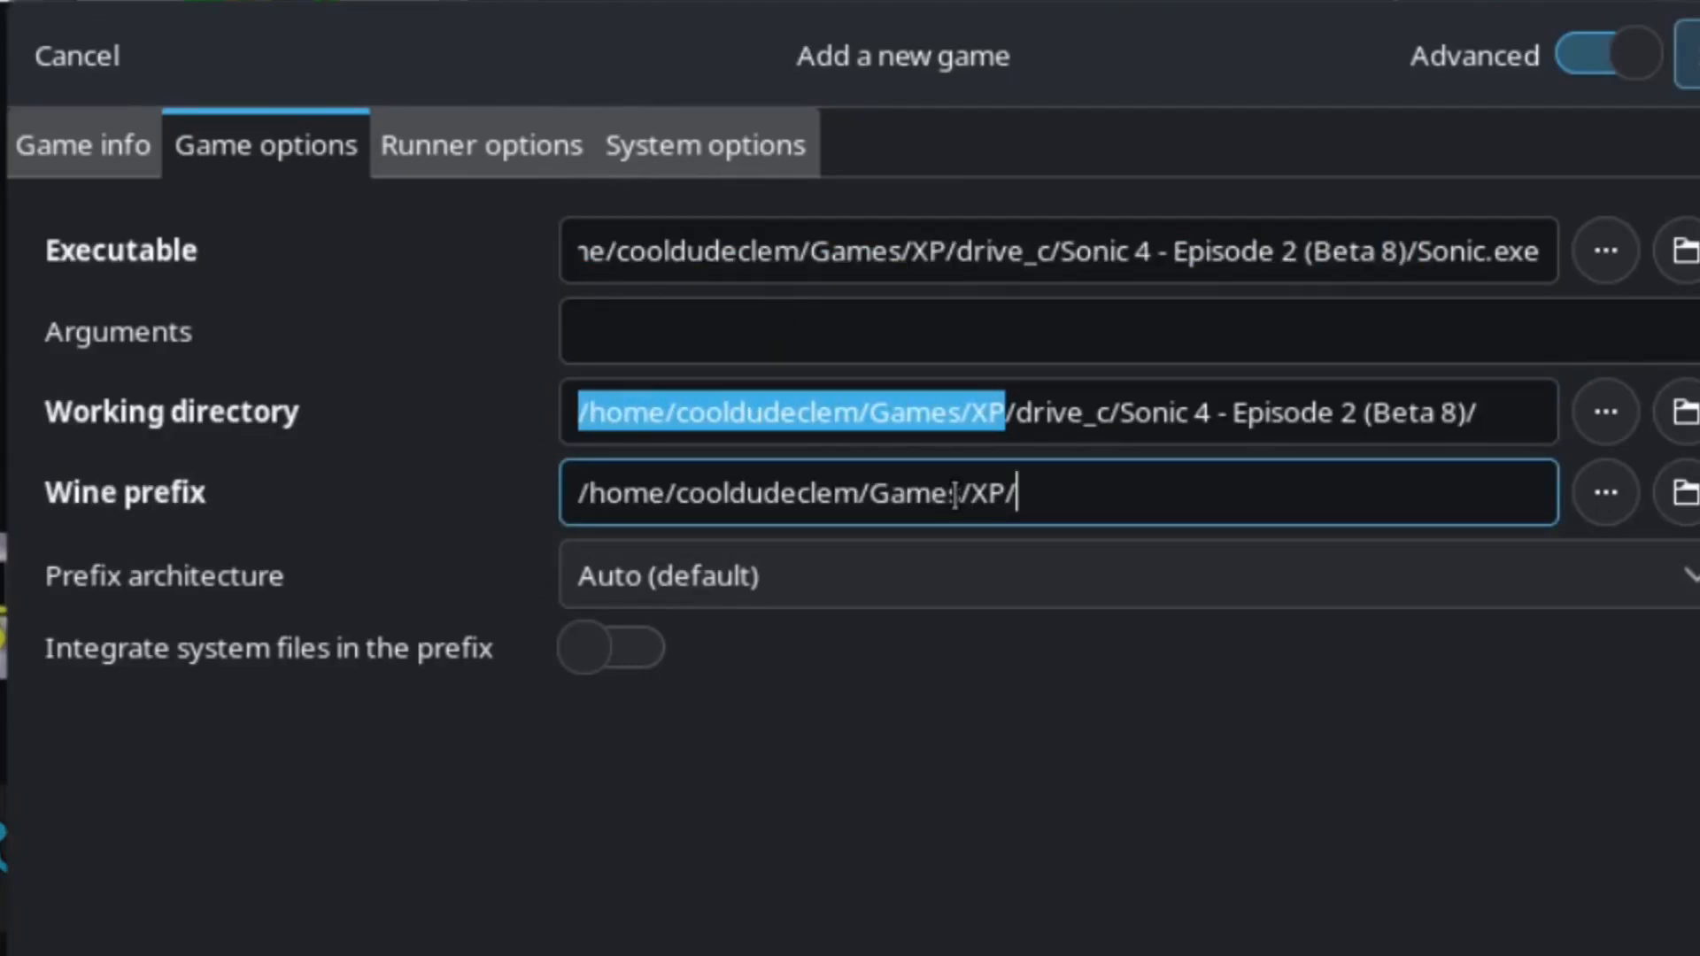
Step: Check the runner options, save the new game entry, and launch Sonic 4 episode 2 past its title screen
click(448, 158)
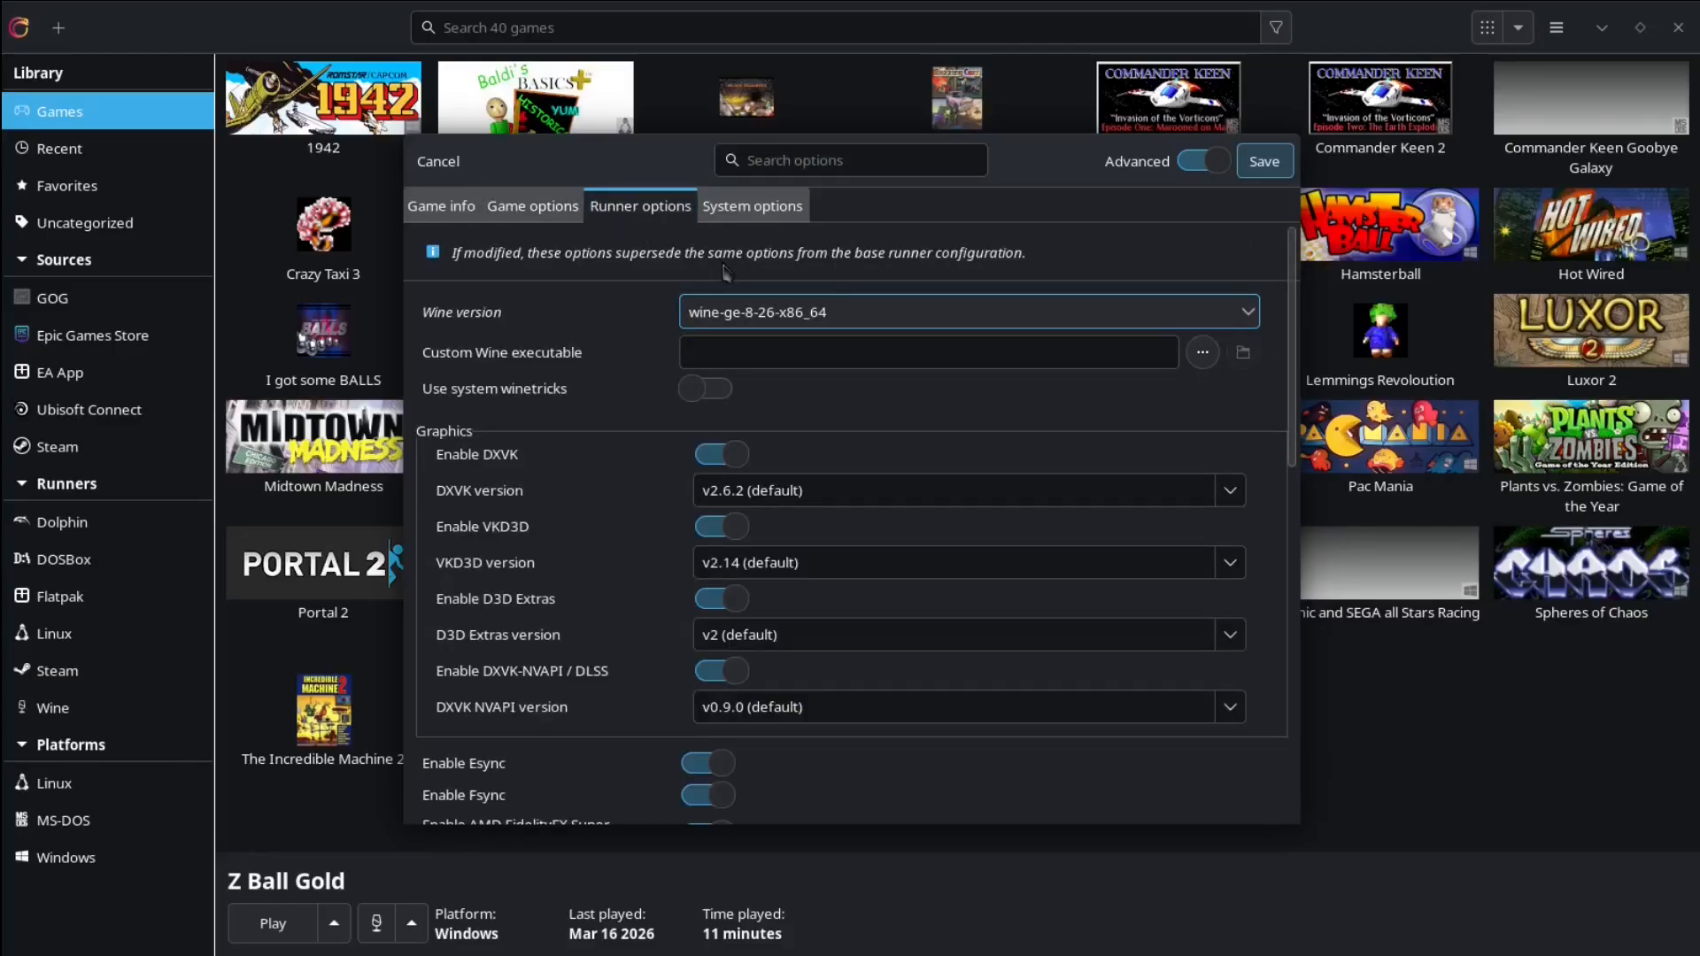
click(516, 208)
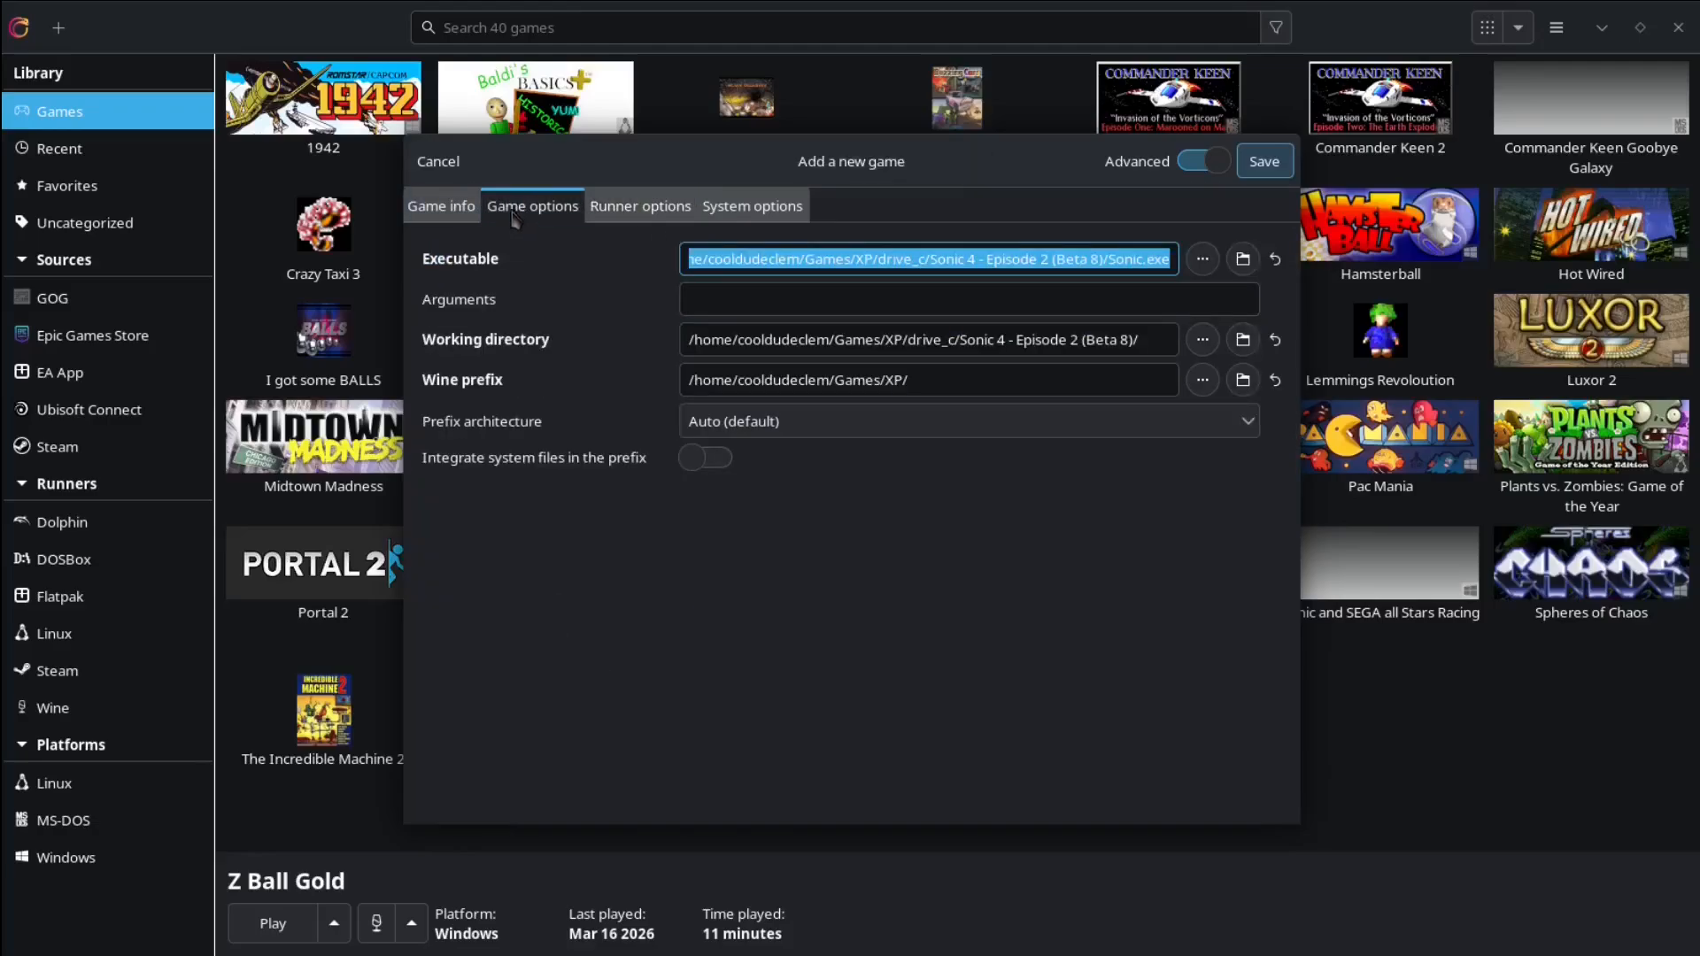
click(1266, 161)
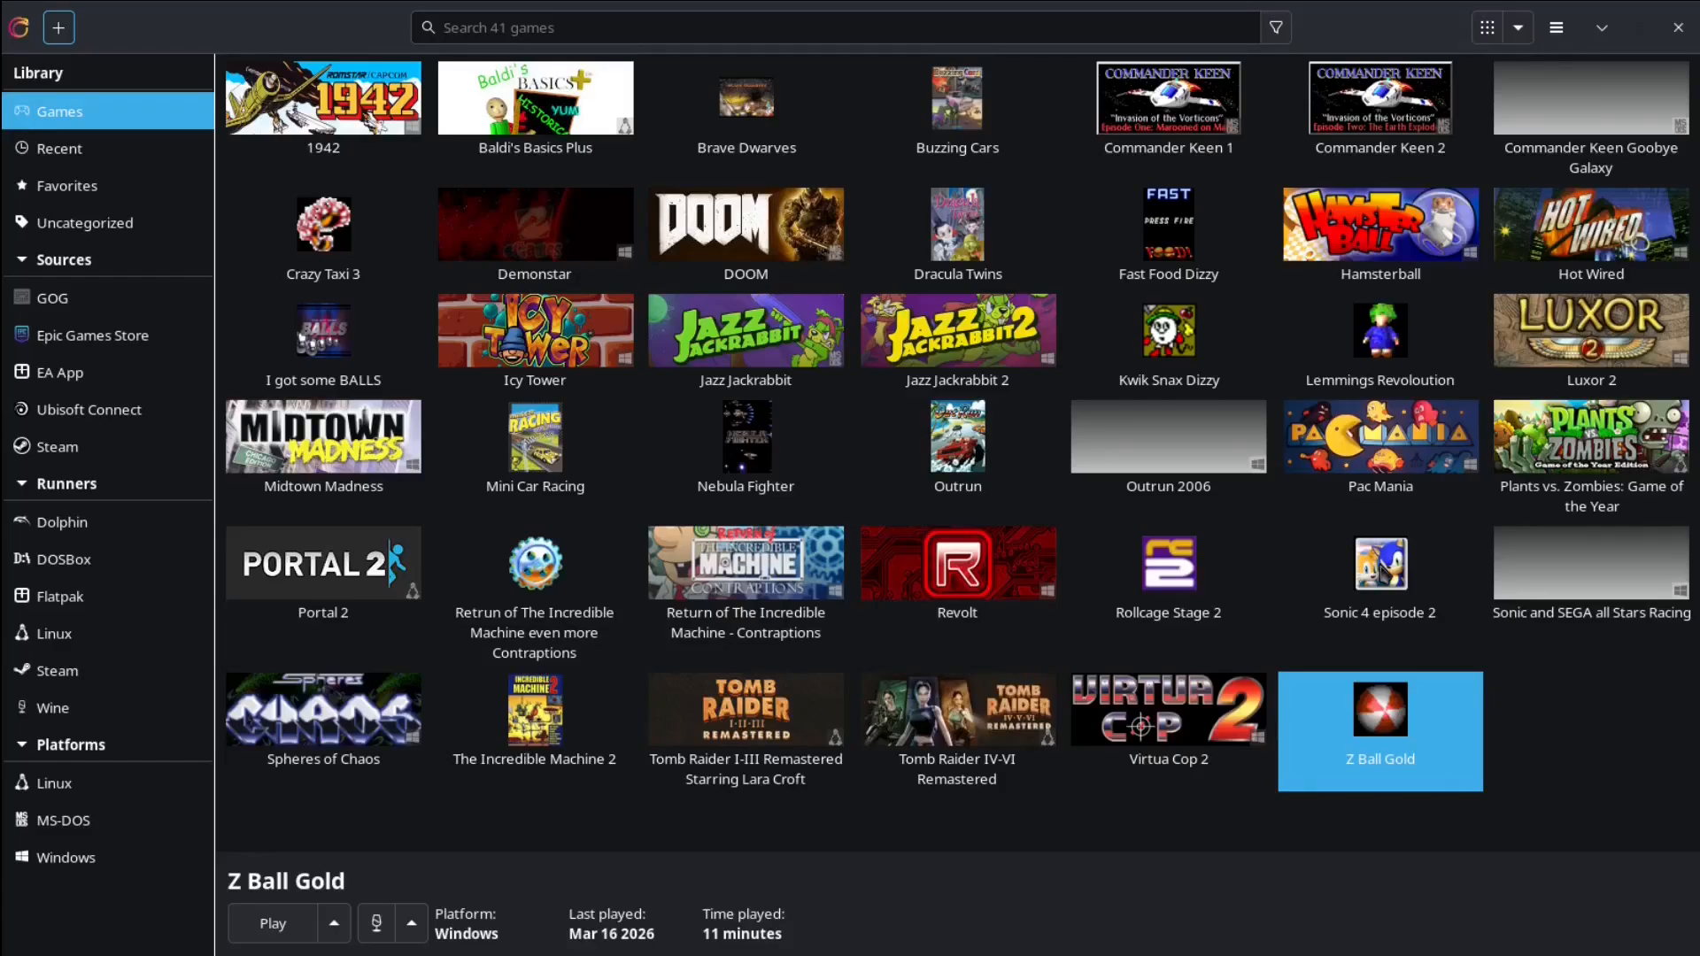
double_click(1384, 572)
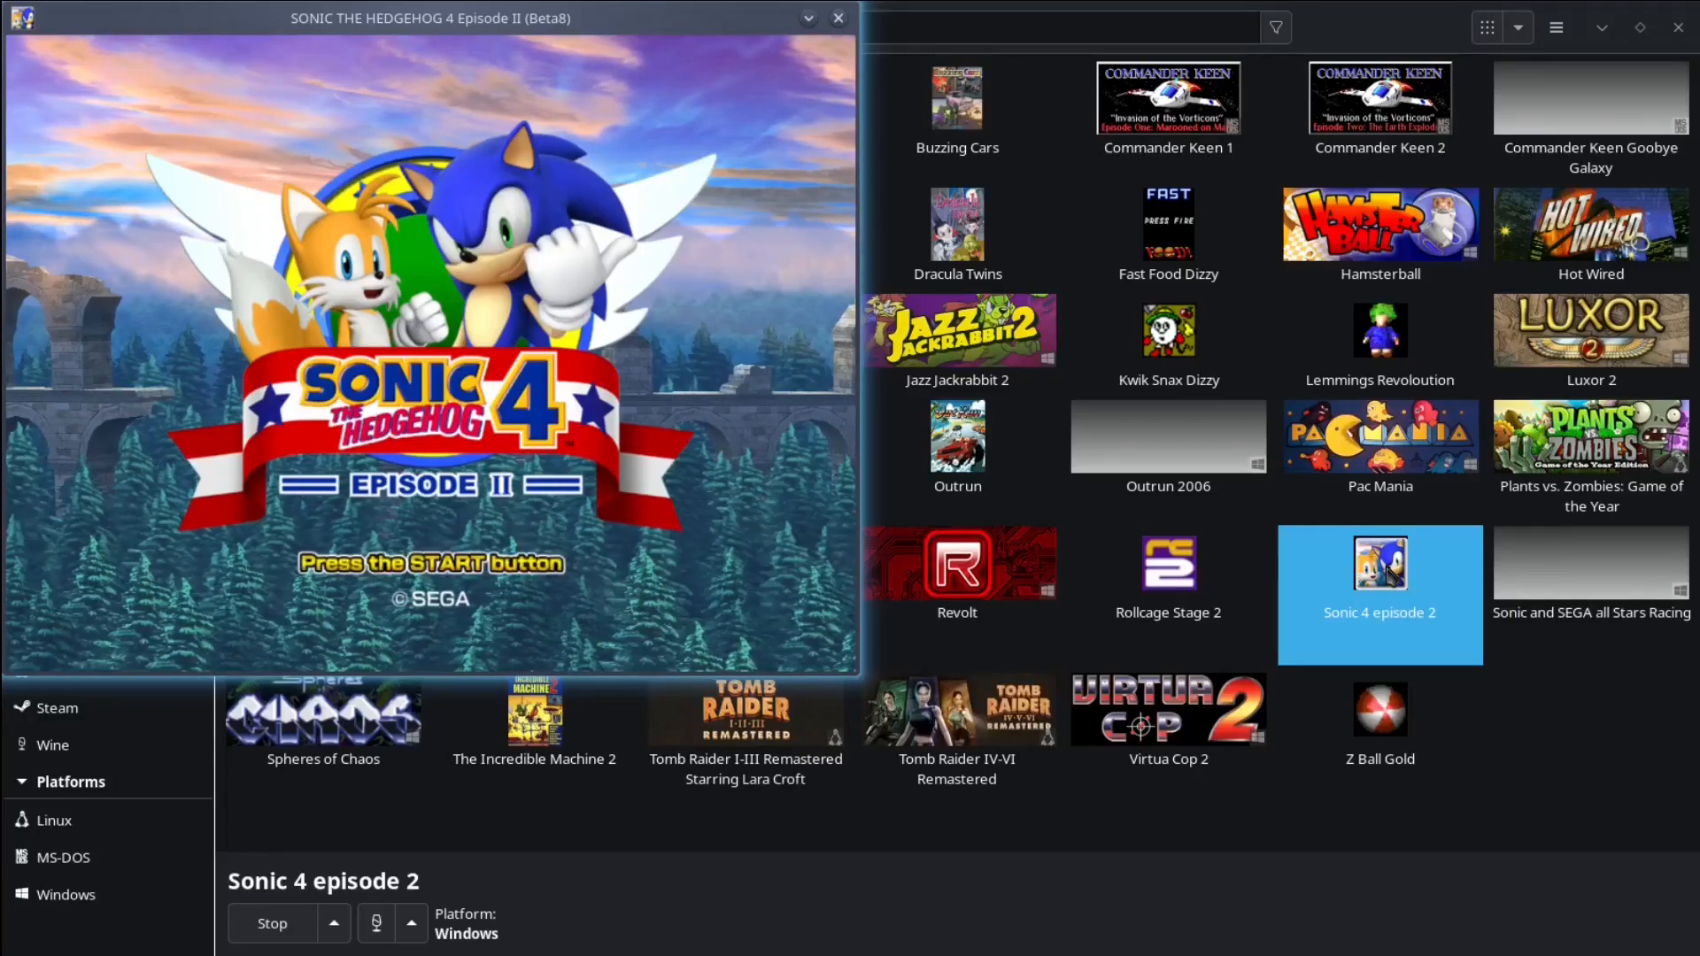
key(Return)
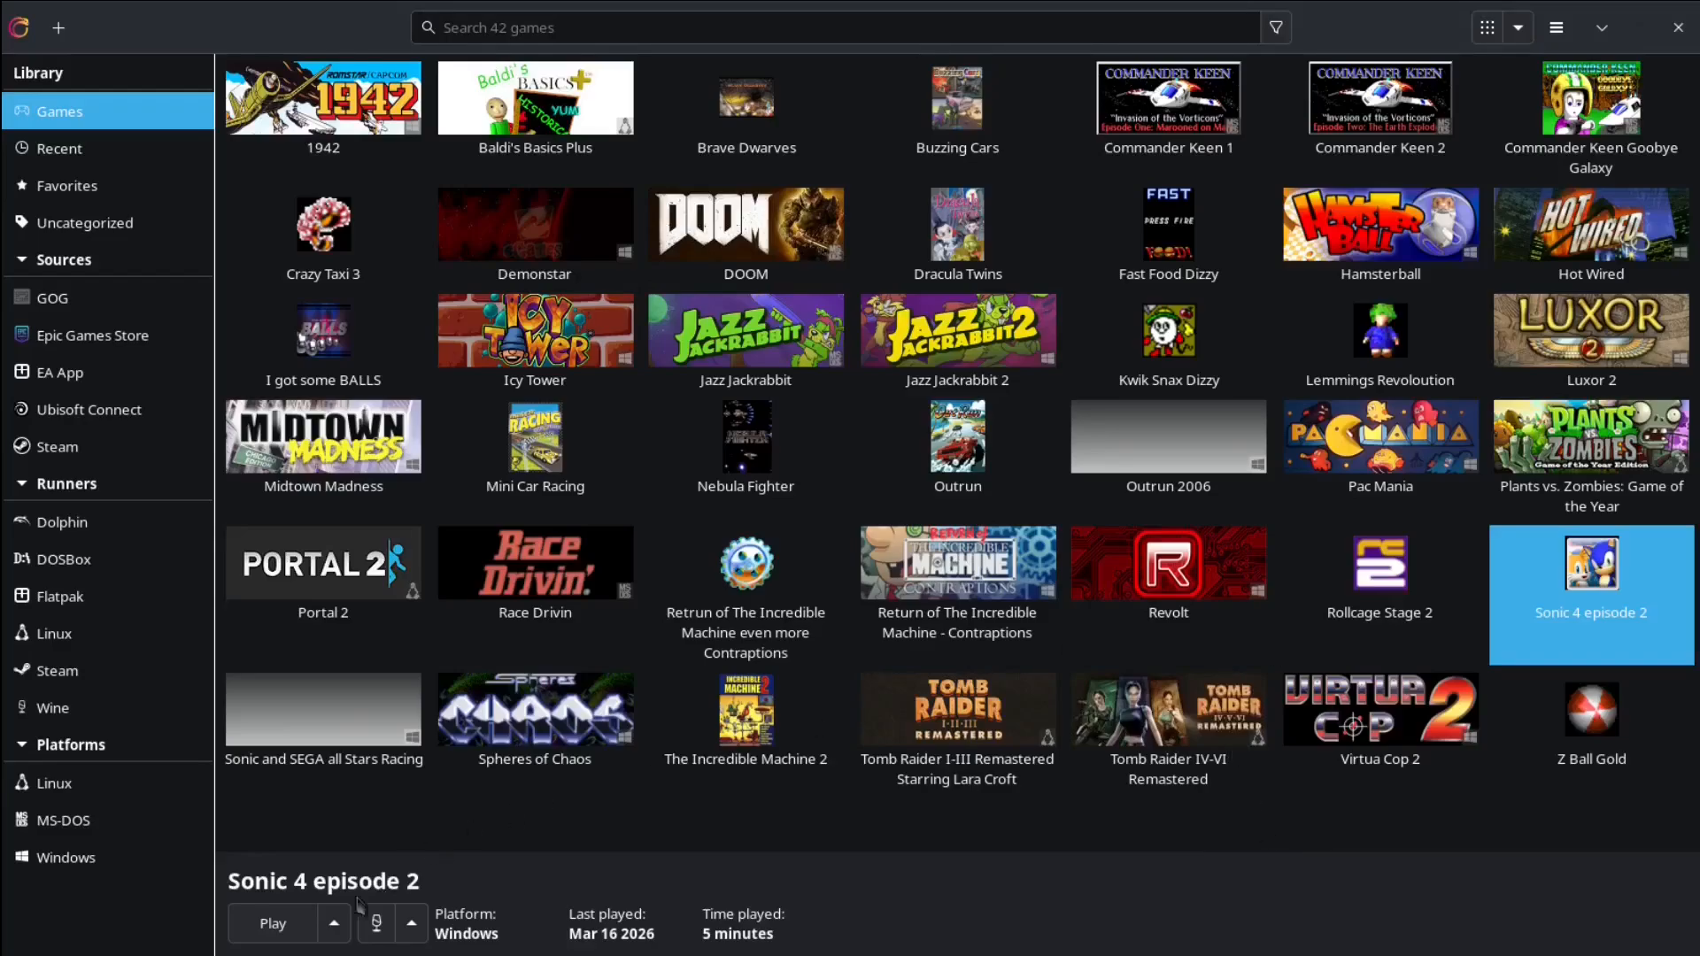
Step: Change Sonic 4 episode 2's executable to the launcher .exe in its Sonic 4 - Episode 2 (Beta 8) folder and save the configuration
click(411, 923)
click(327, 819)
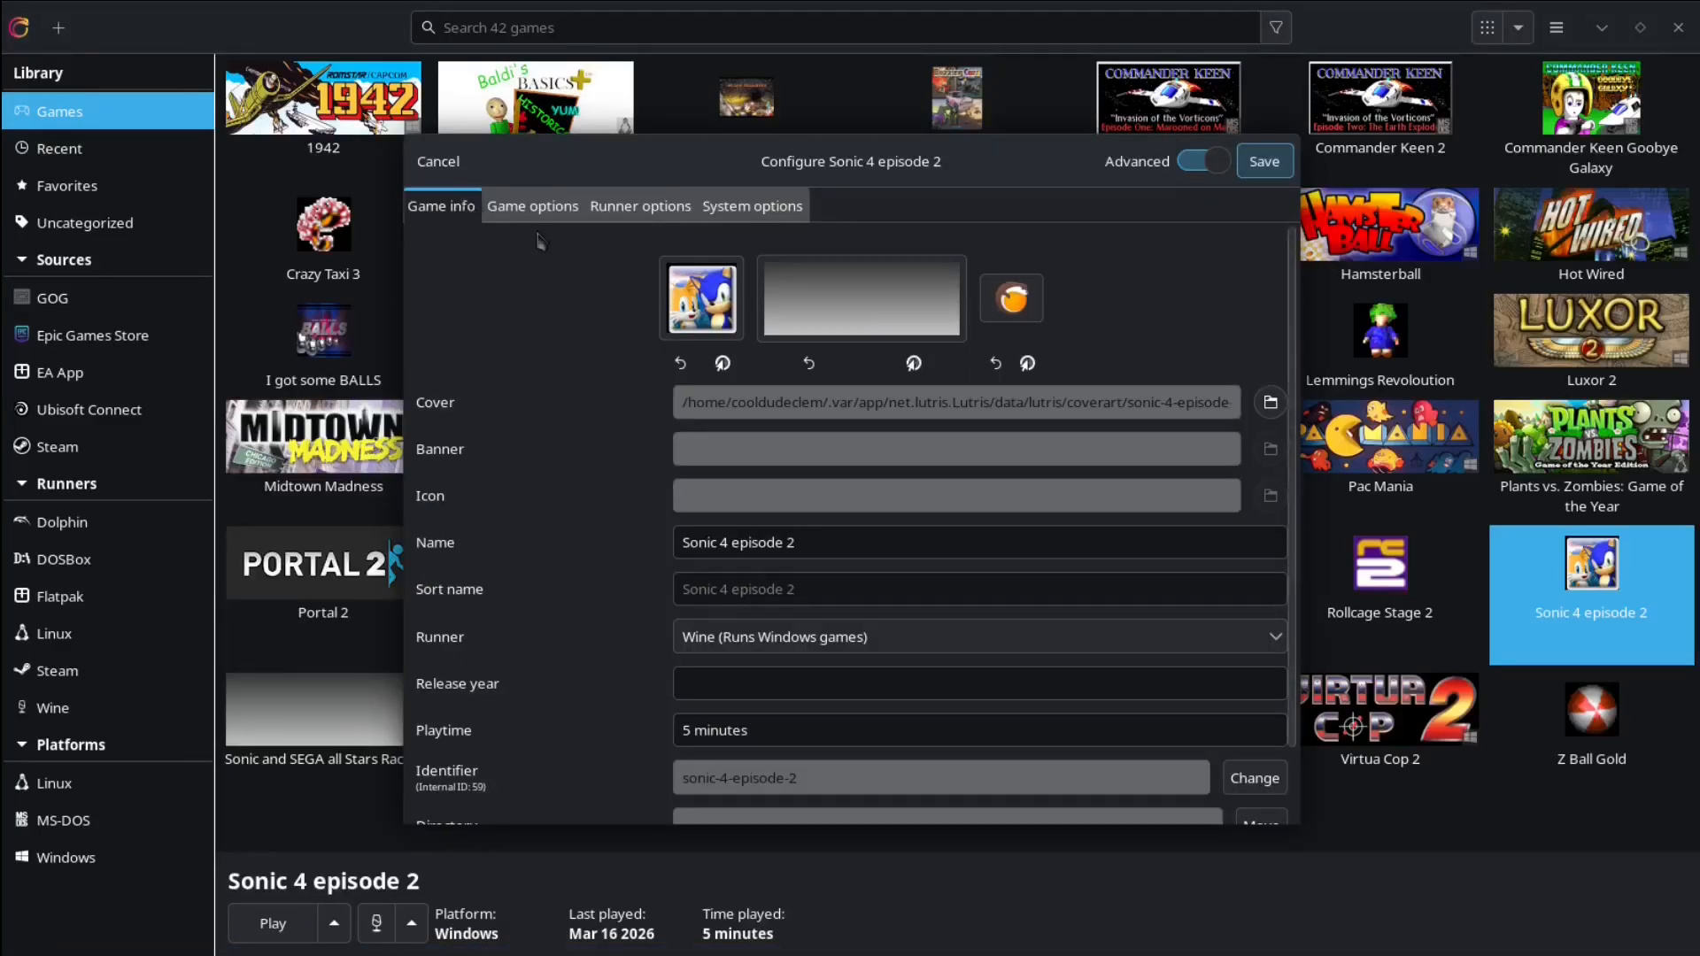
click(549, 206)
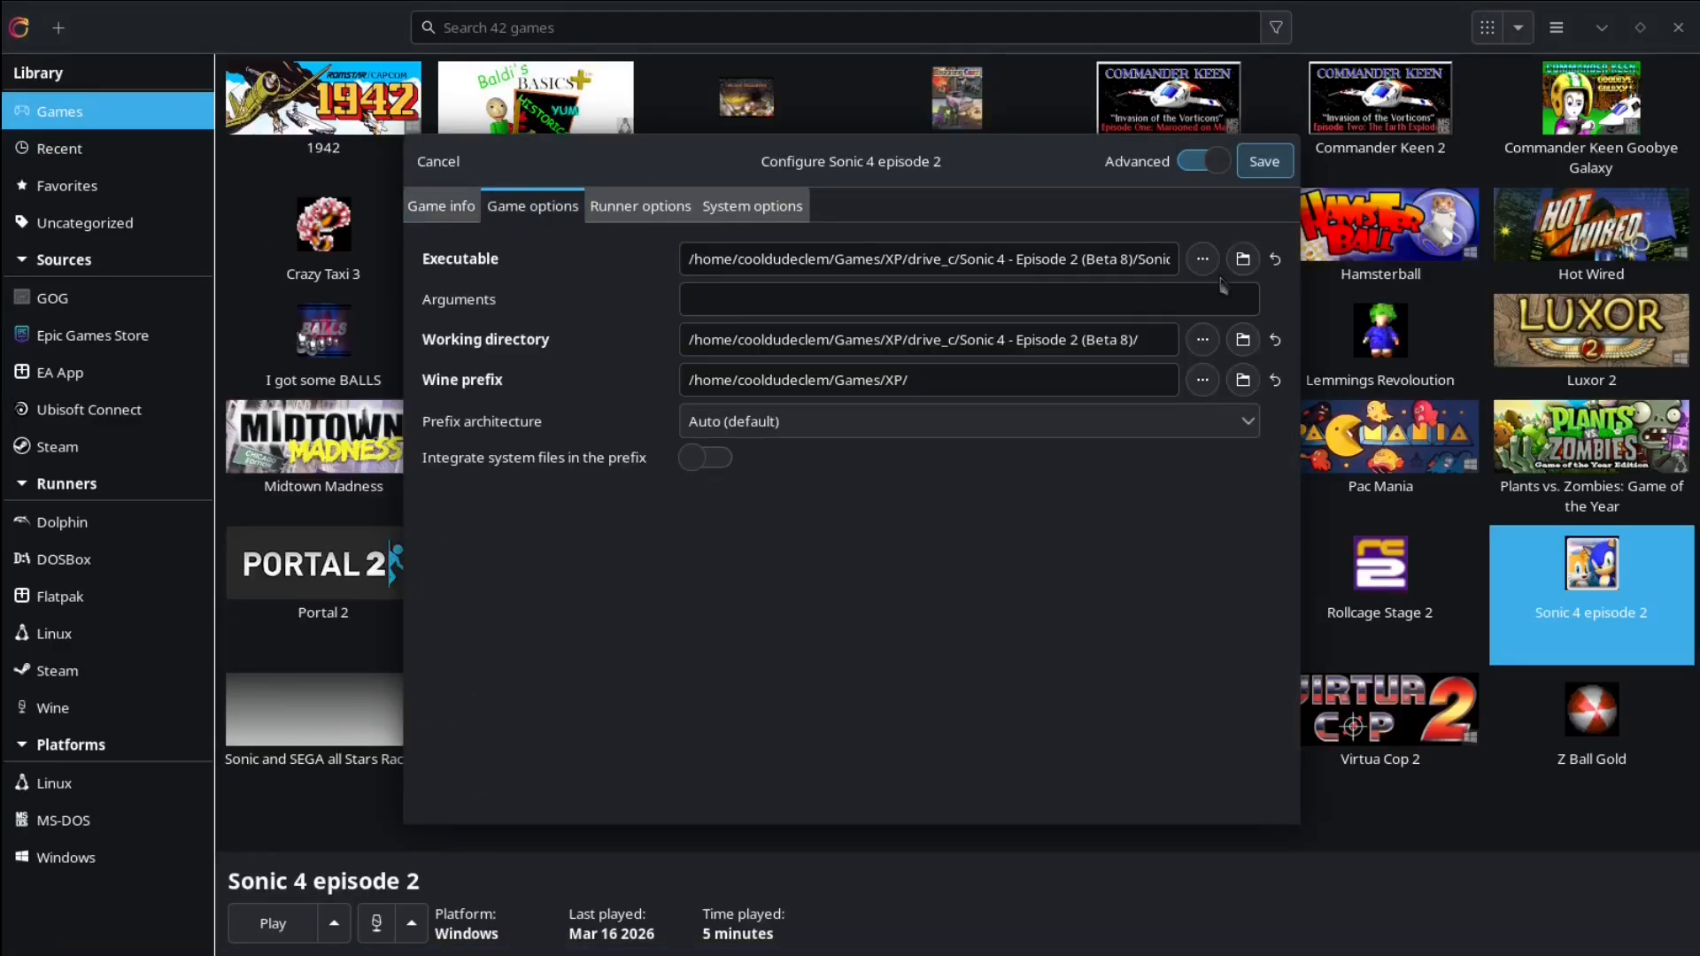
click(1201, 259)
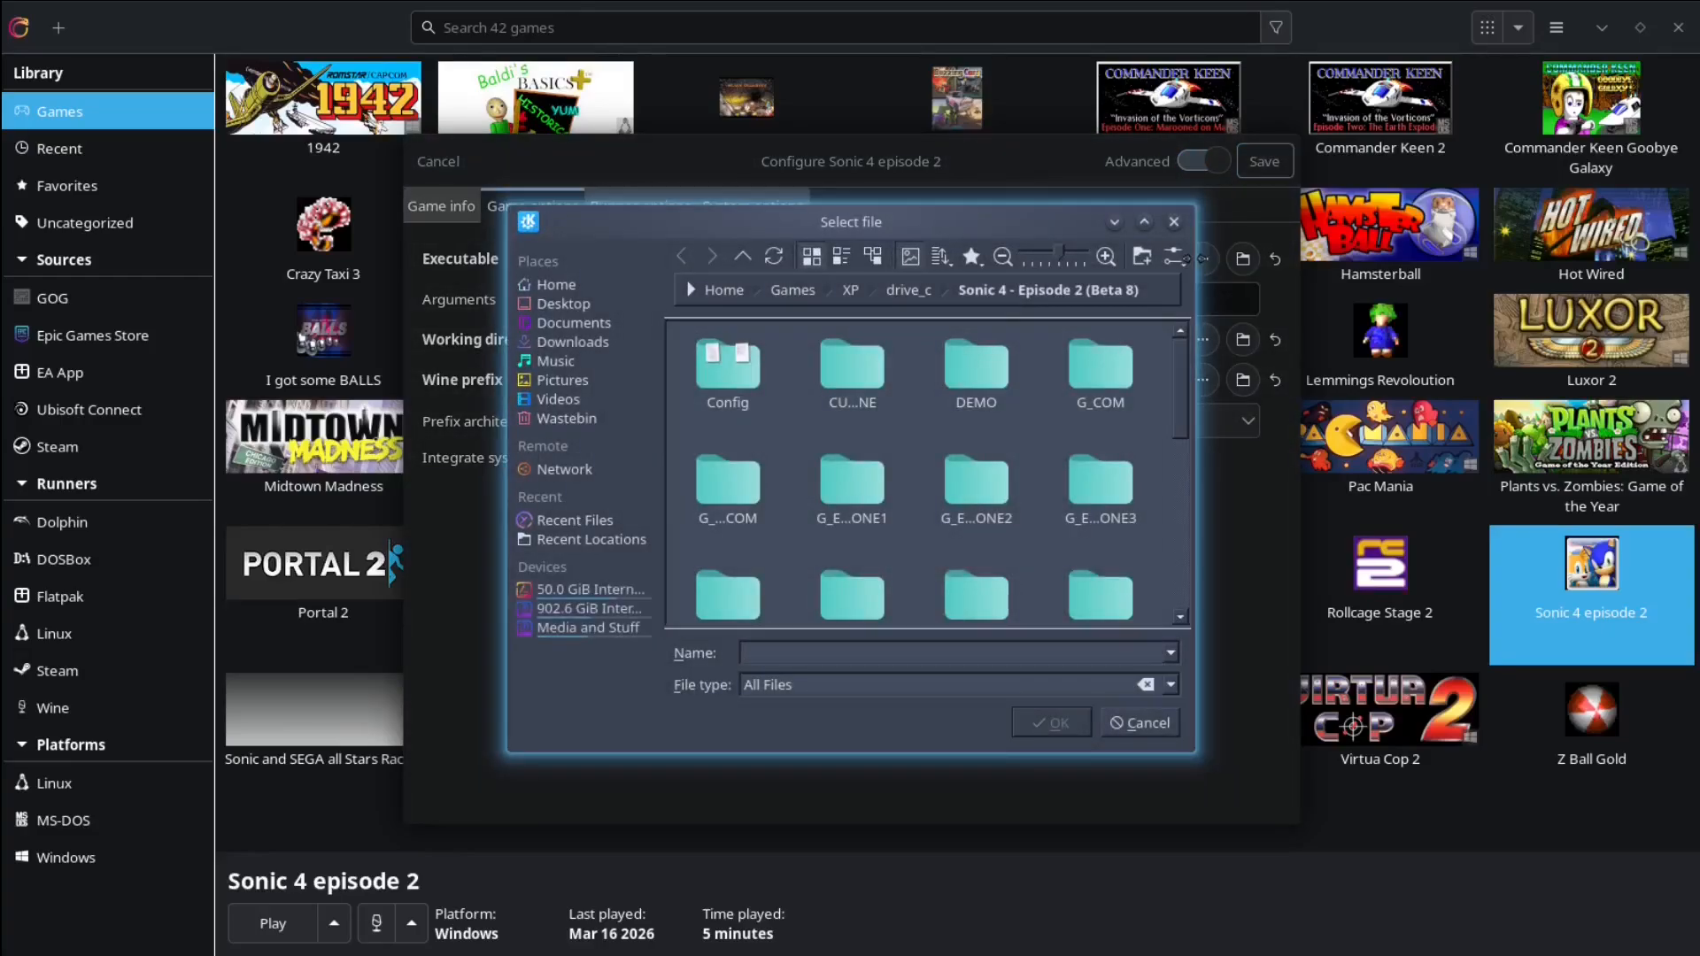
scroll(948, 434, down, 3)
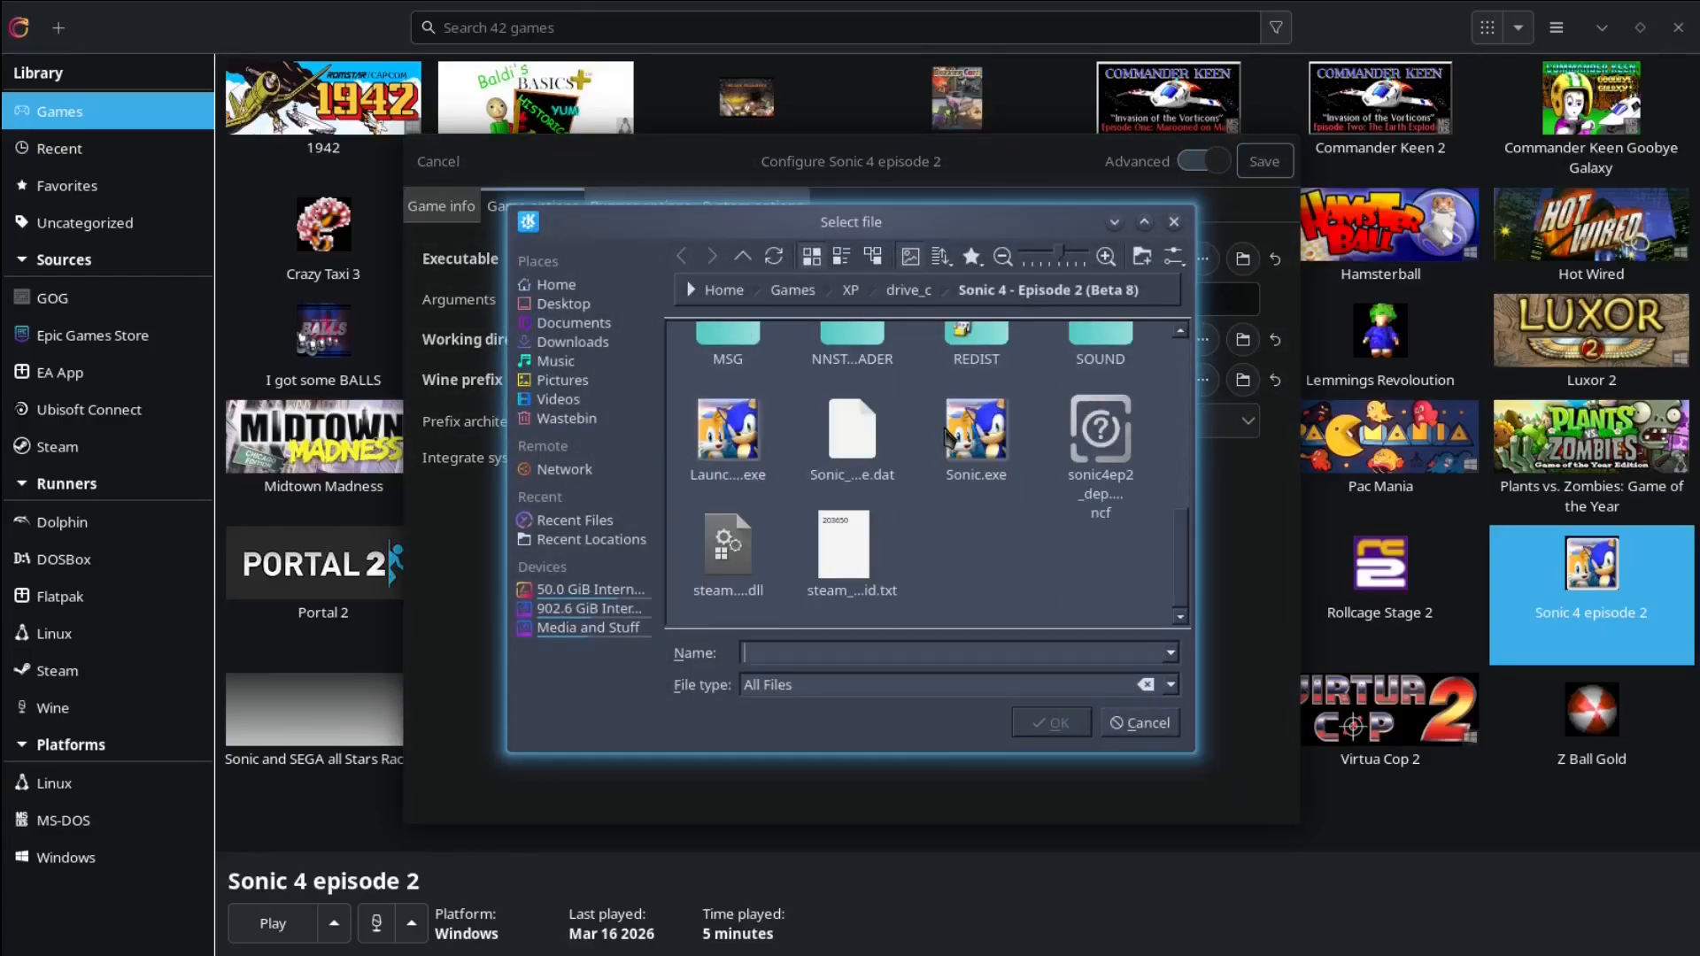
click(979, 449)
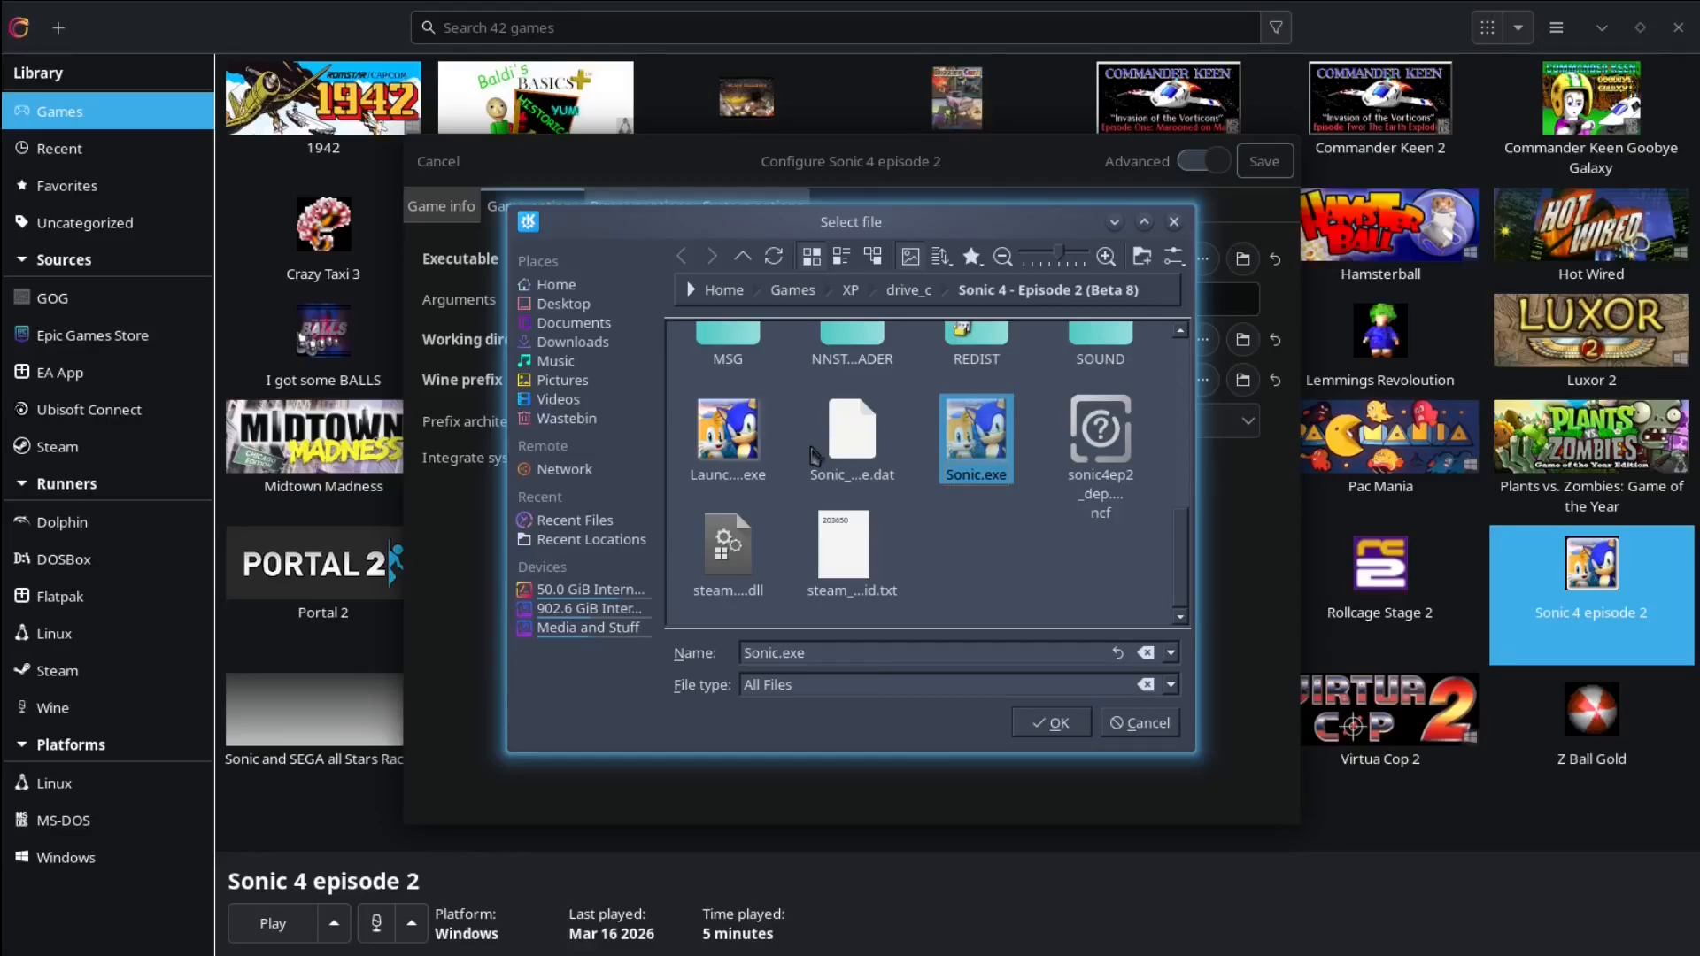
click(728, 456)
double_click(728, 456)
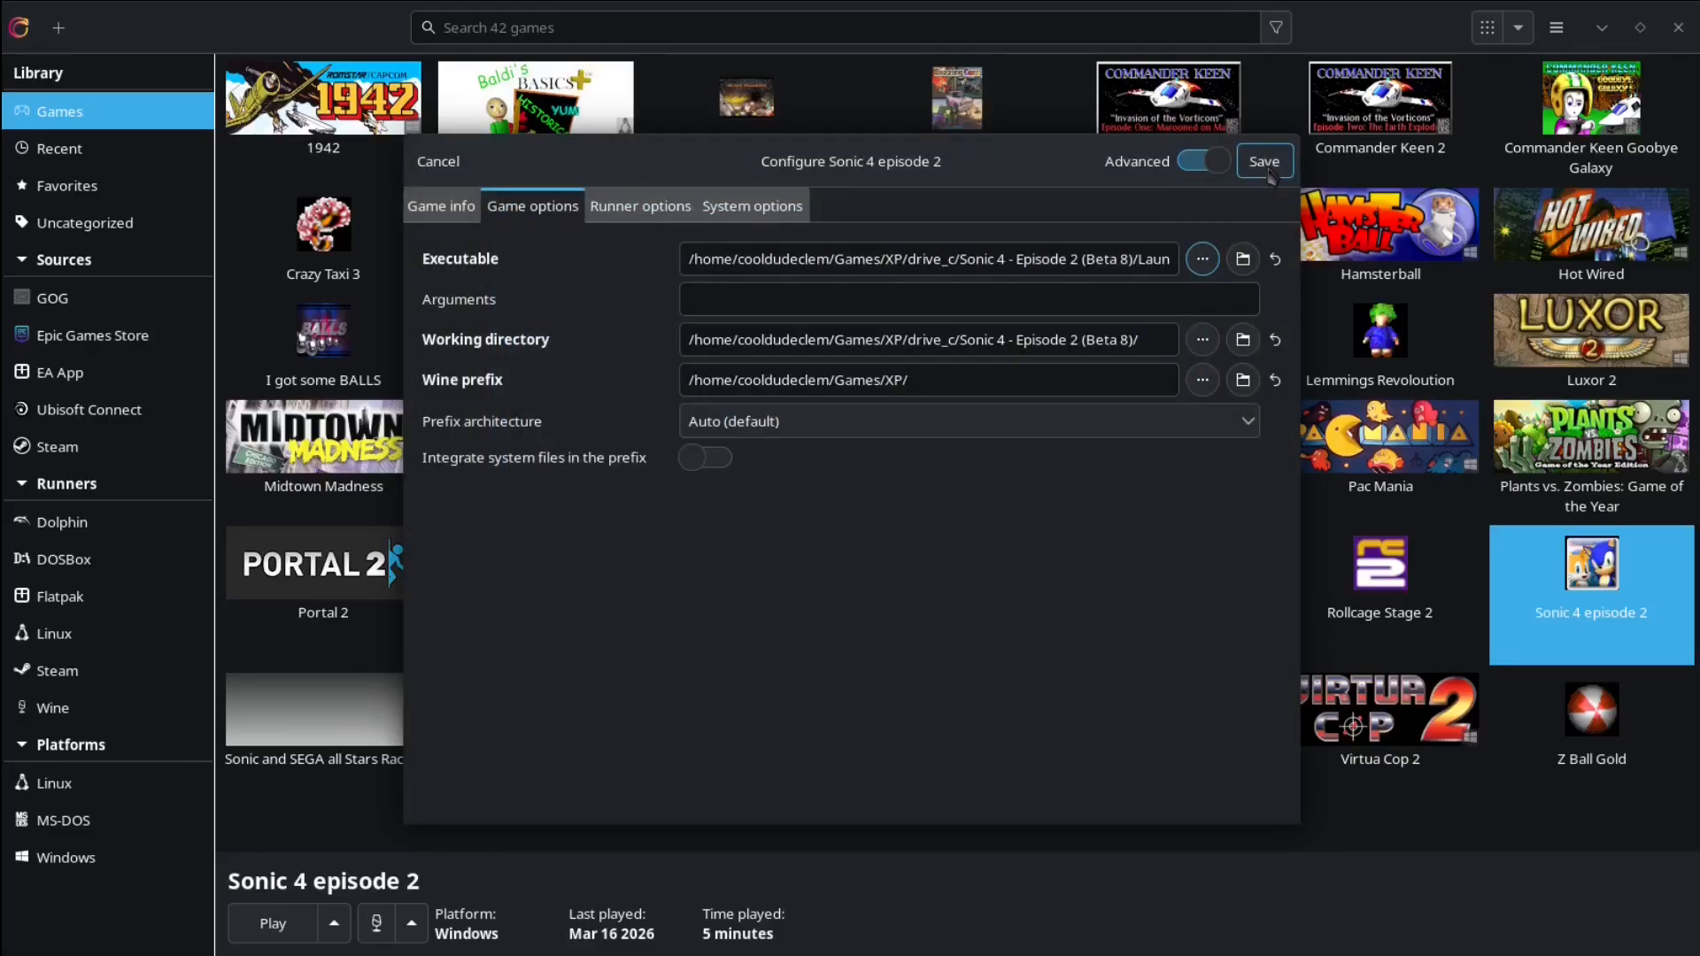
click(1264, 161)
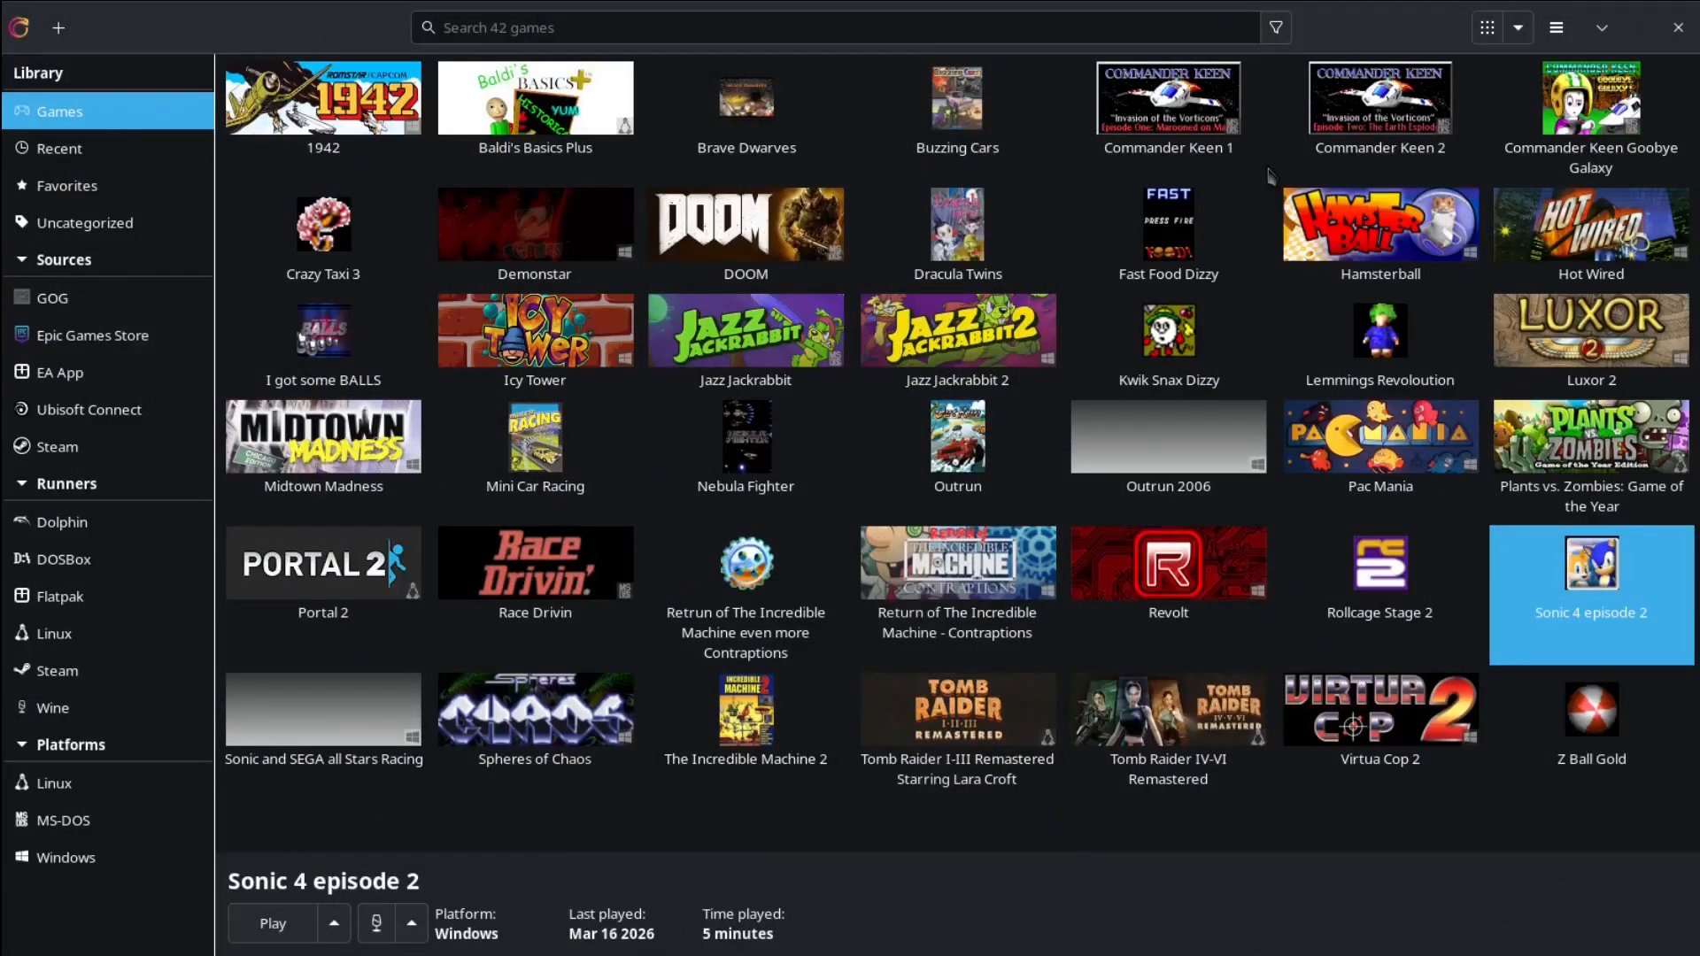
Step: Run Sonic 4 episode 2 and review the player controller layout in its launcher
click(264, 934)
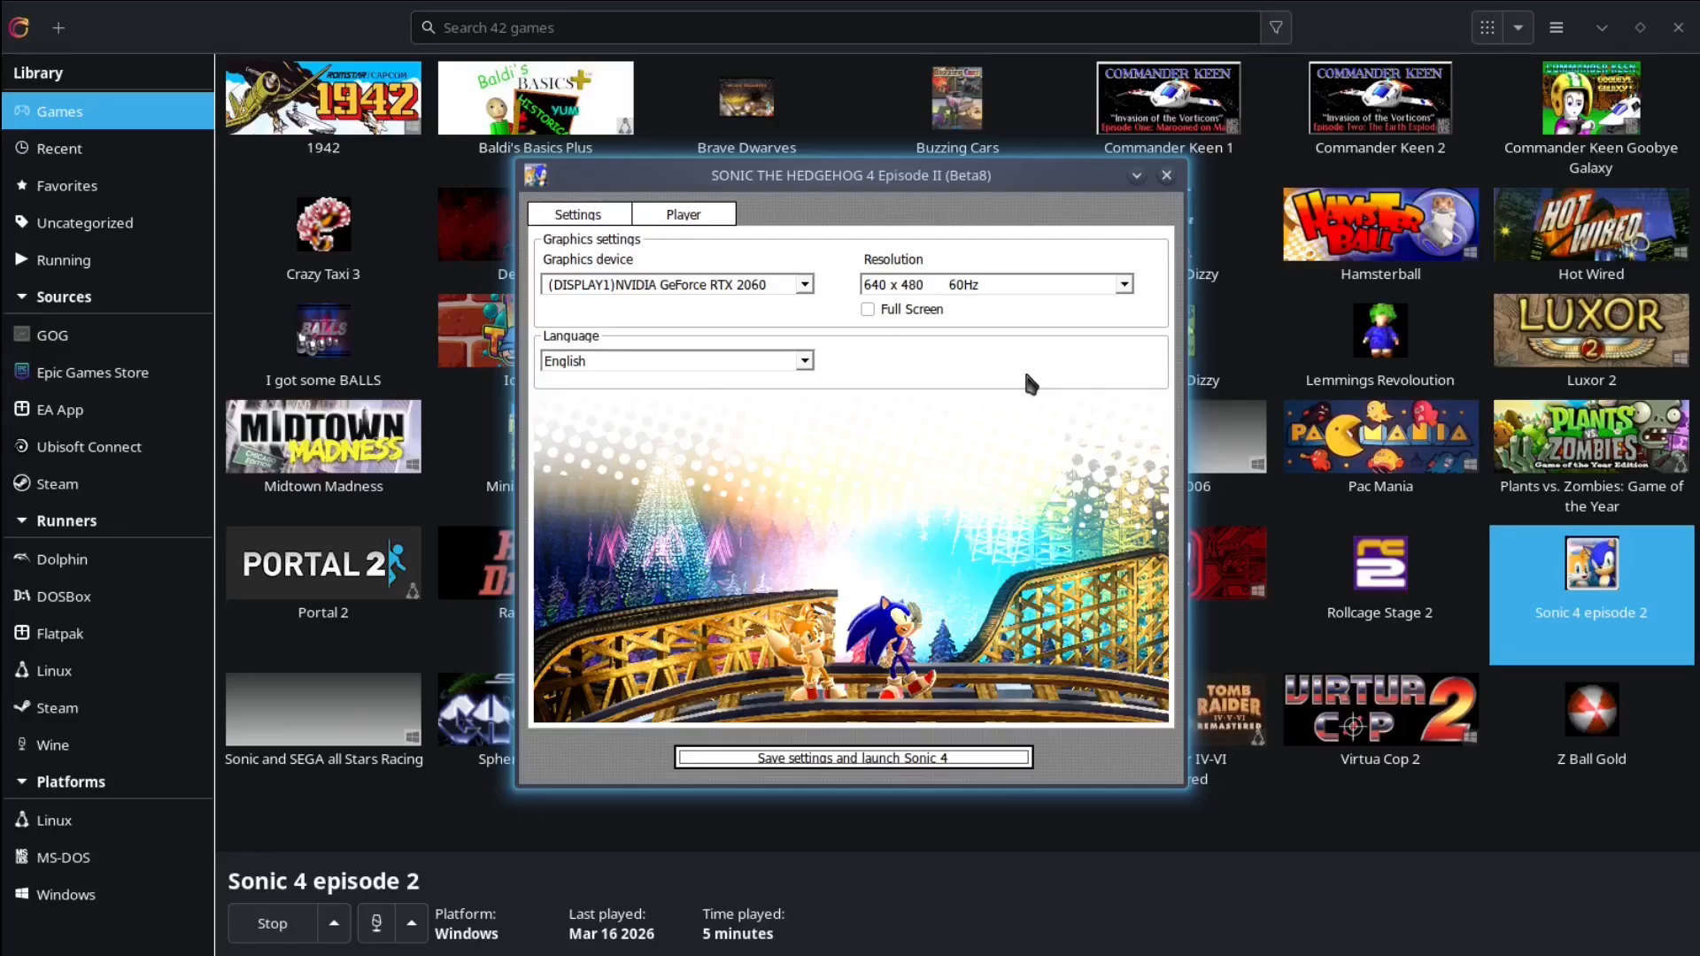
click(670, 219)
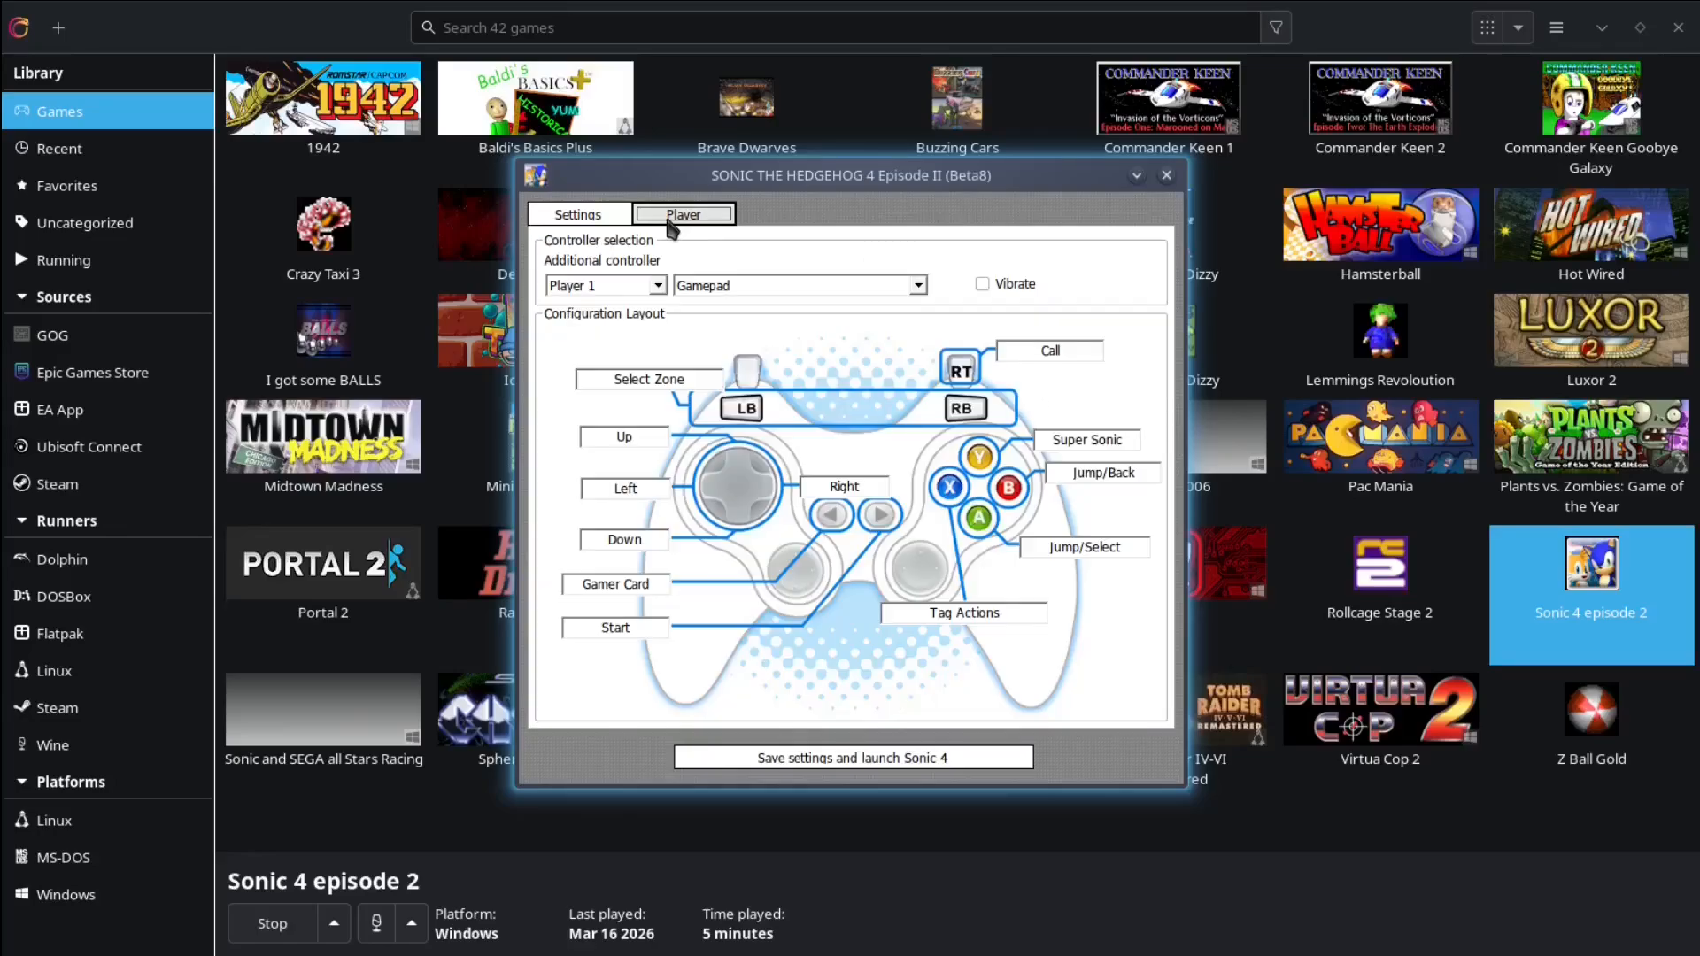
click(573, 219)
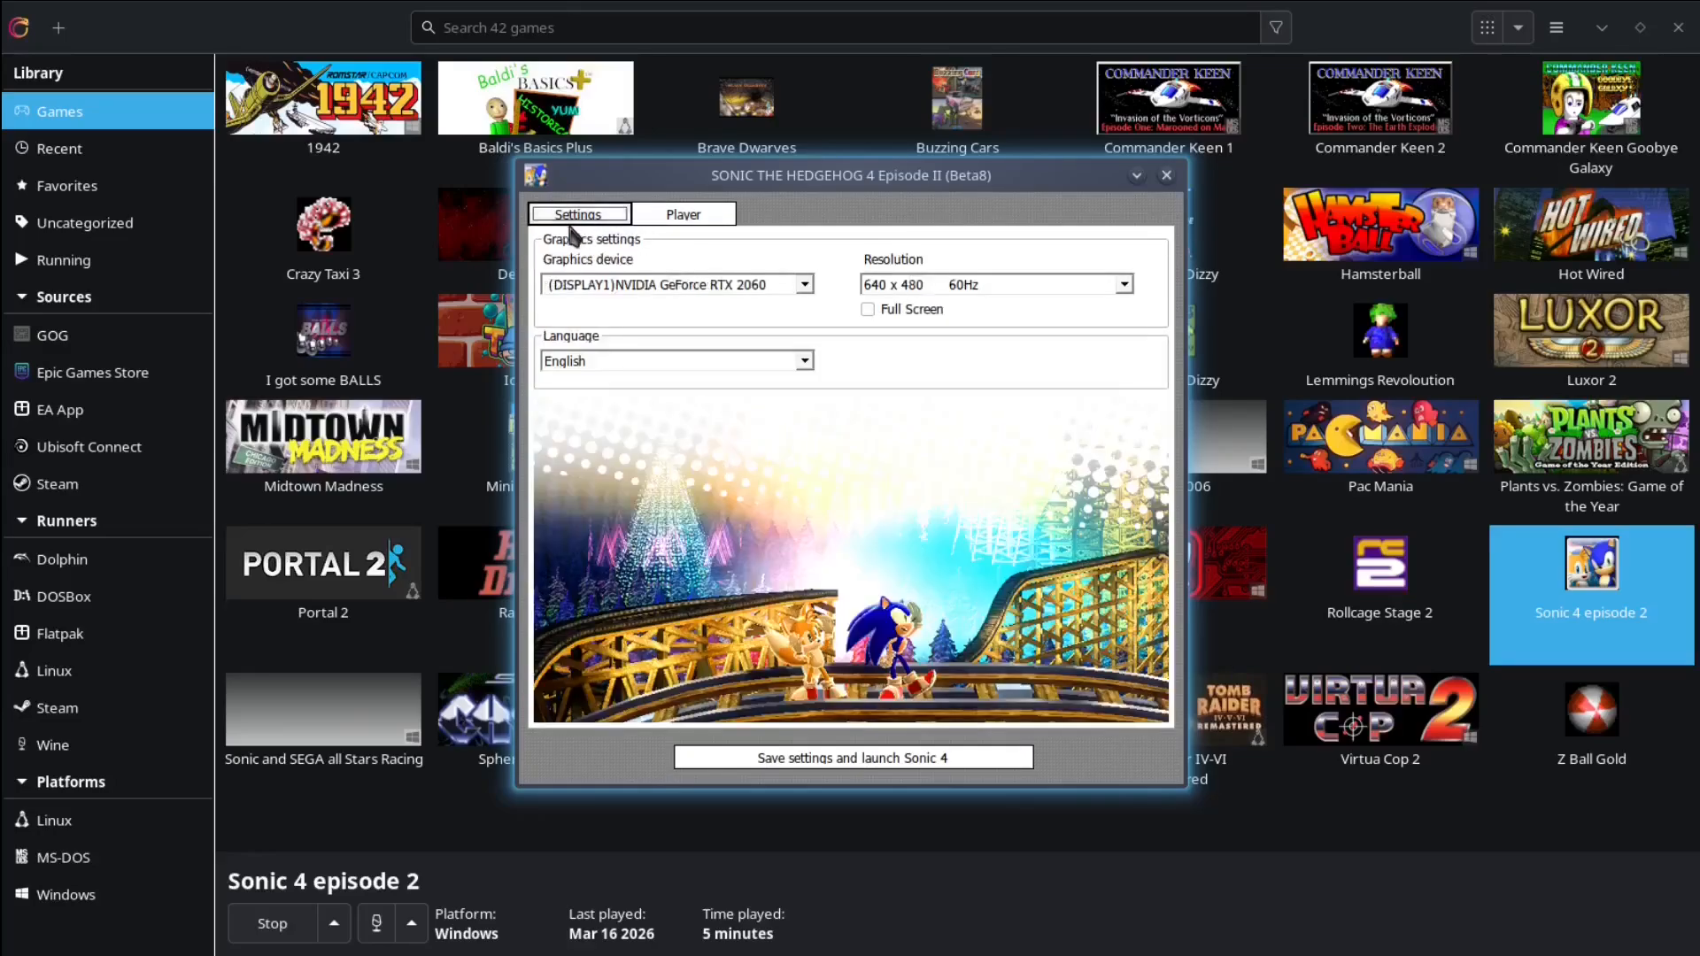
Step: Set the game's resolution to 1600 x 900 60Hz, enable Full Screen, save the settings and start the game
click(992, 285)
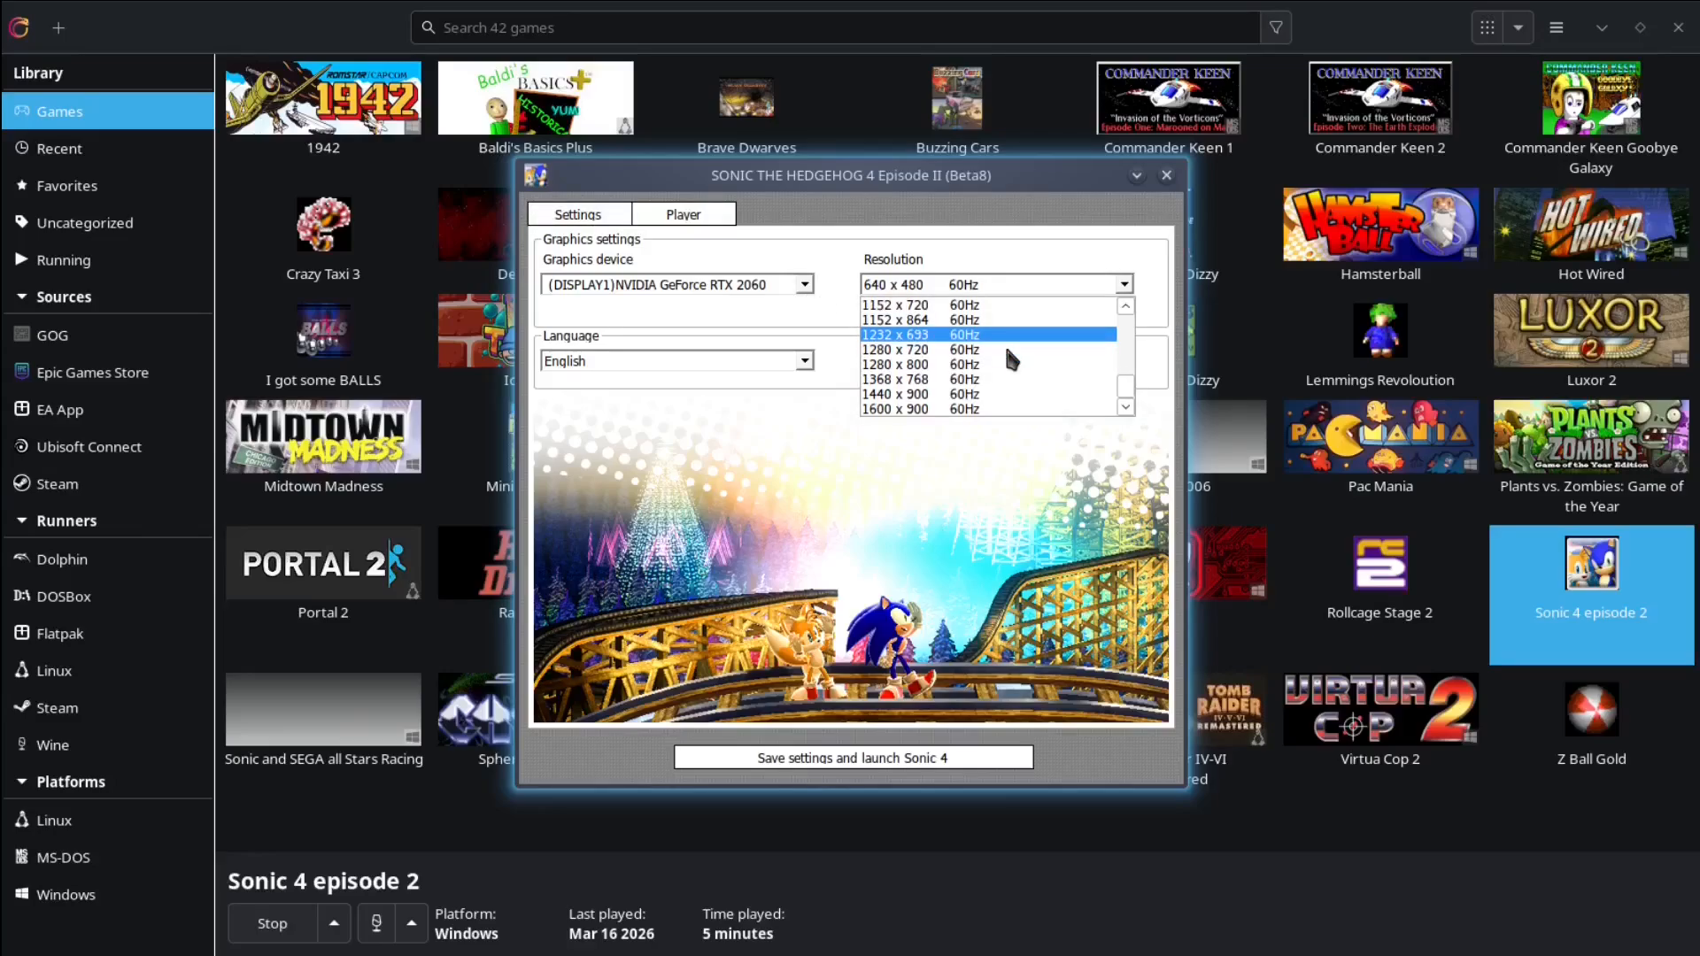
click(950, 409)
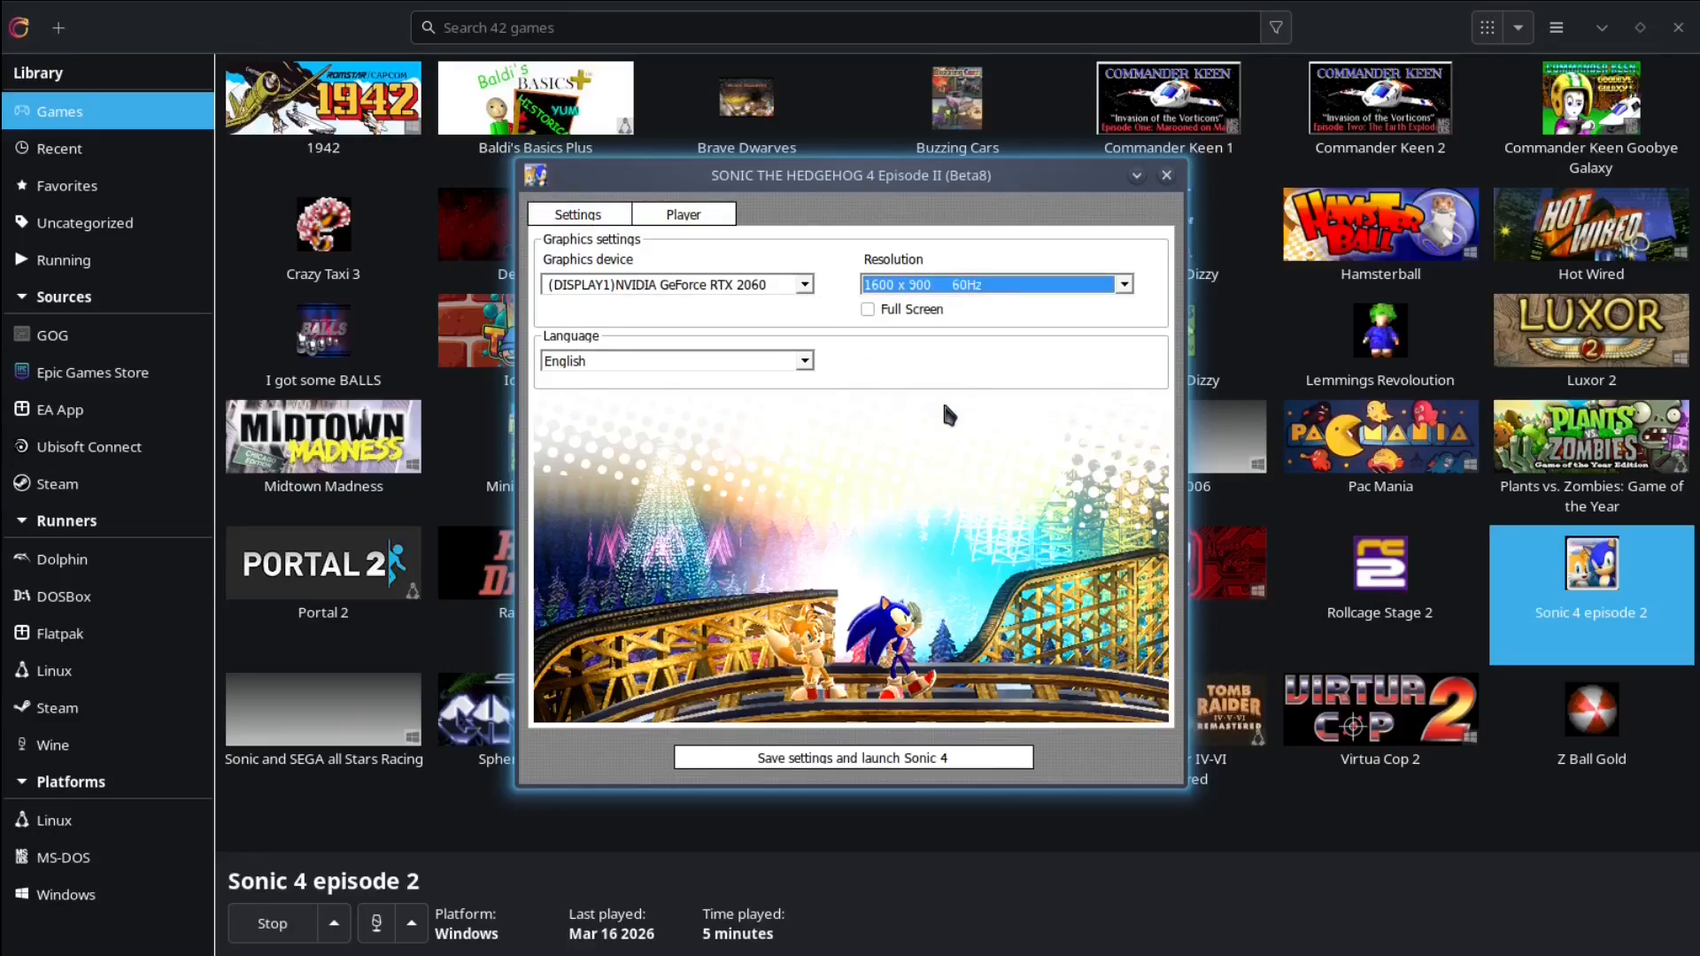
click(868, 309)
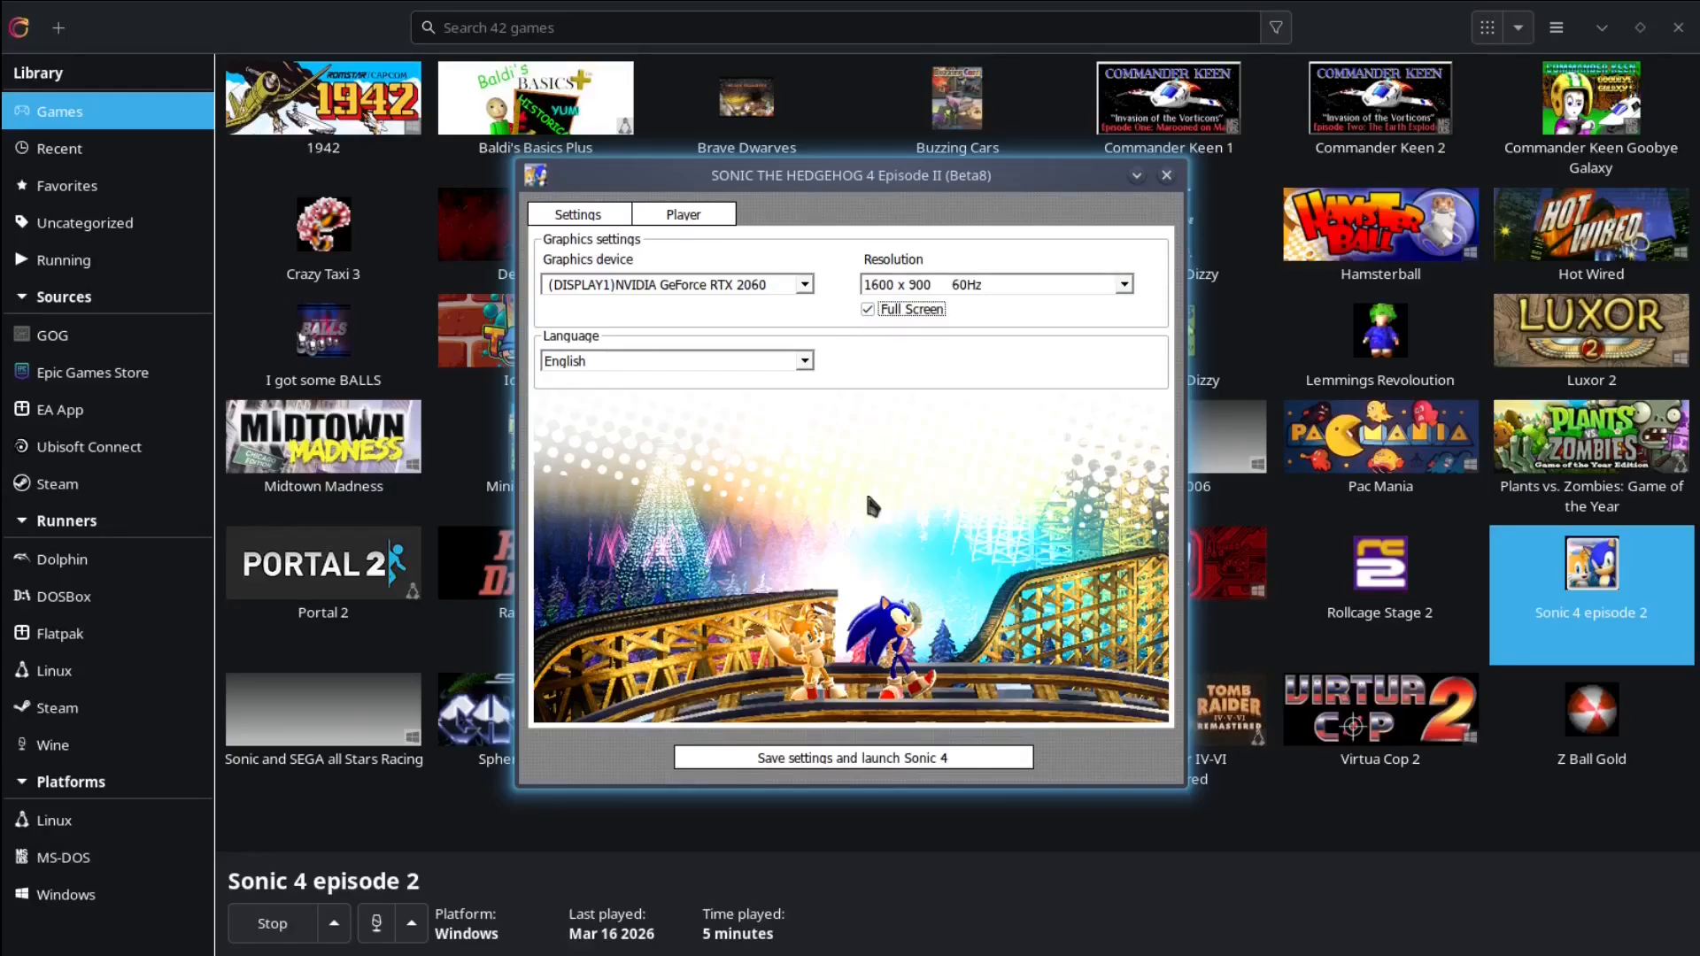
click(846, 759)
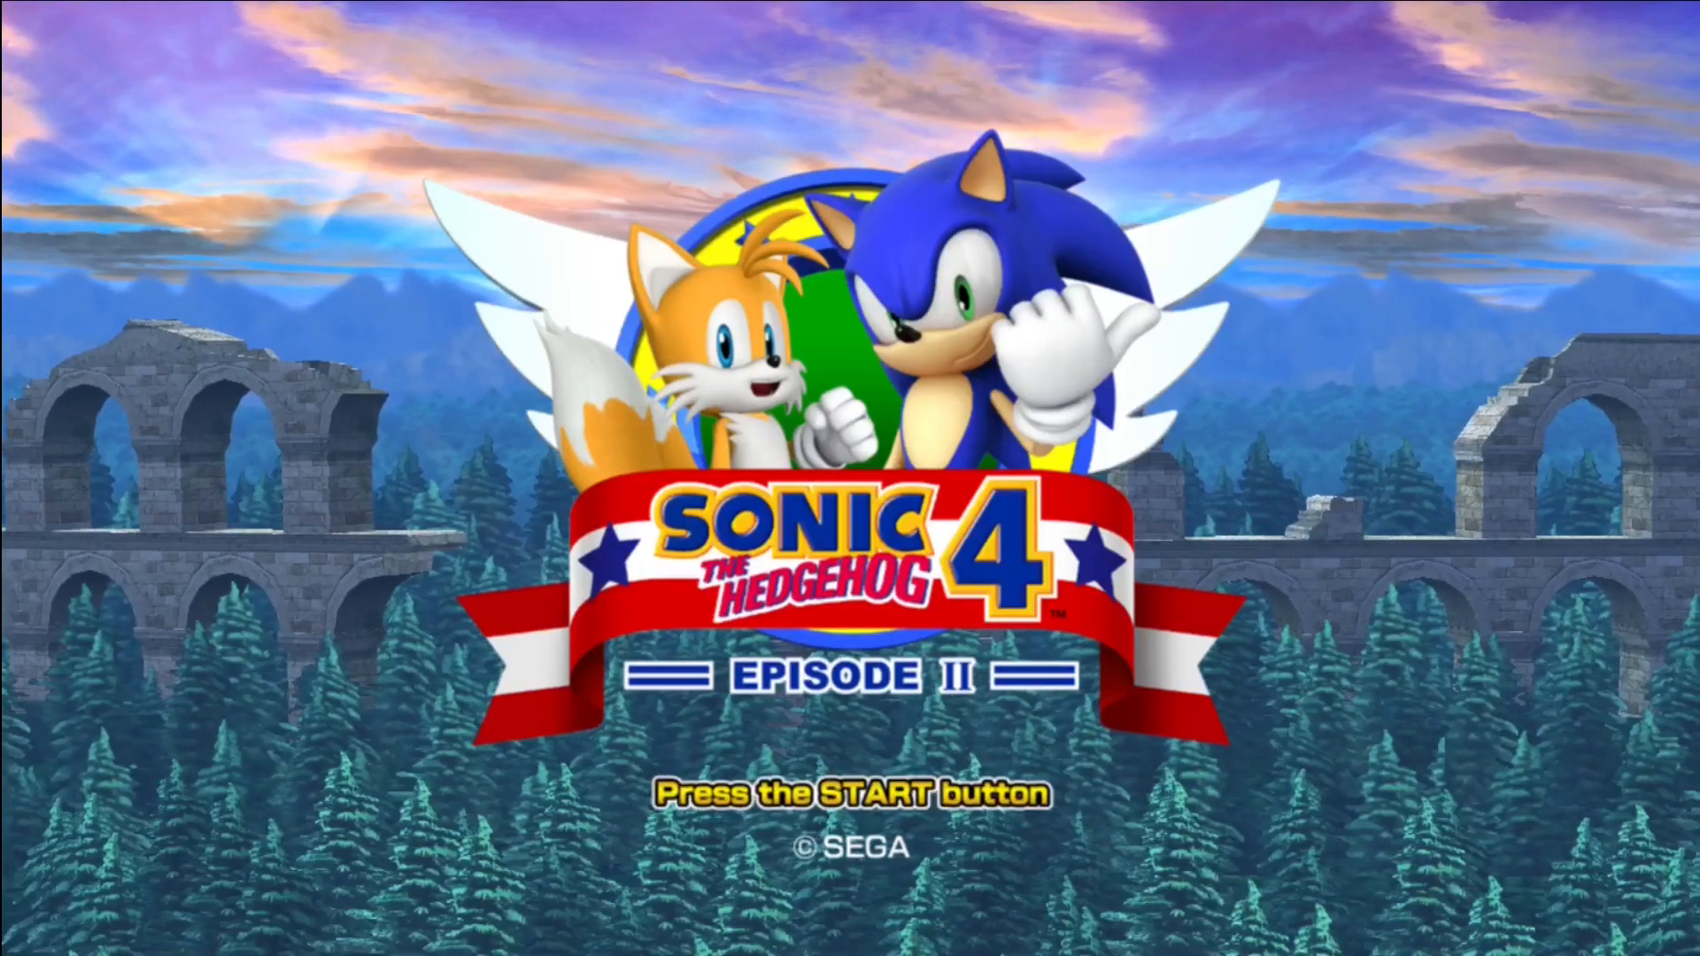
key(Return)
key(Return)
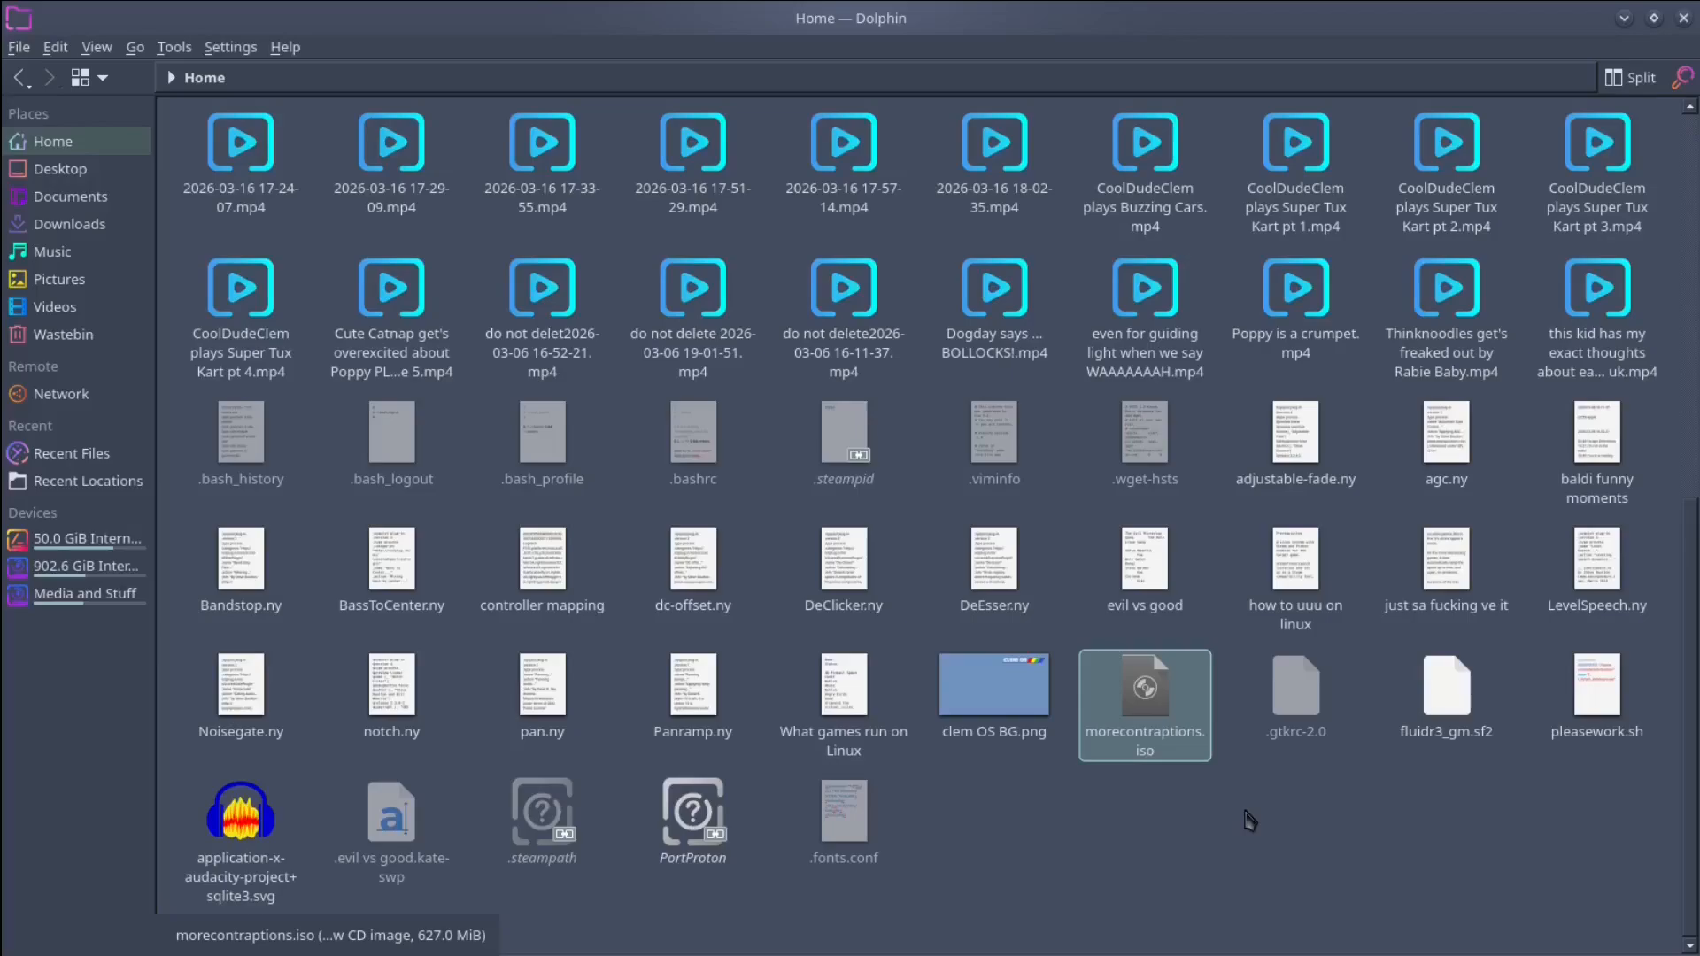
Step: Switch to Lutris, try to launch Retrun of The Incredible Machine even more Contraptions, and return to Dolphin
click(283, 938)
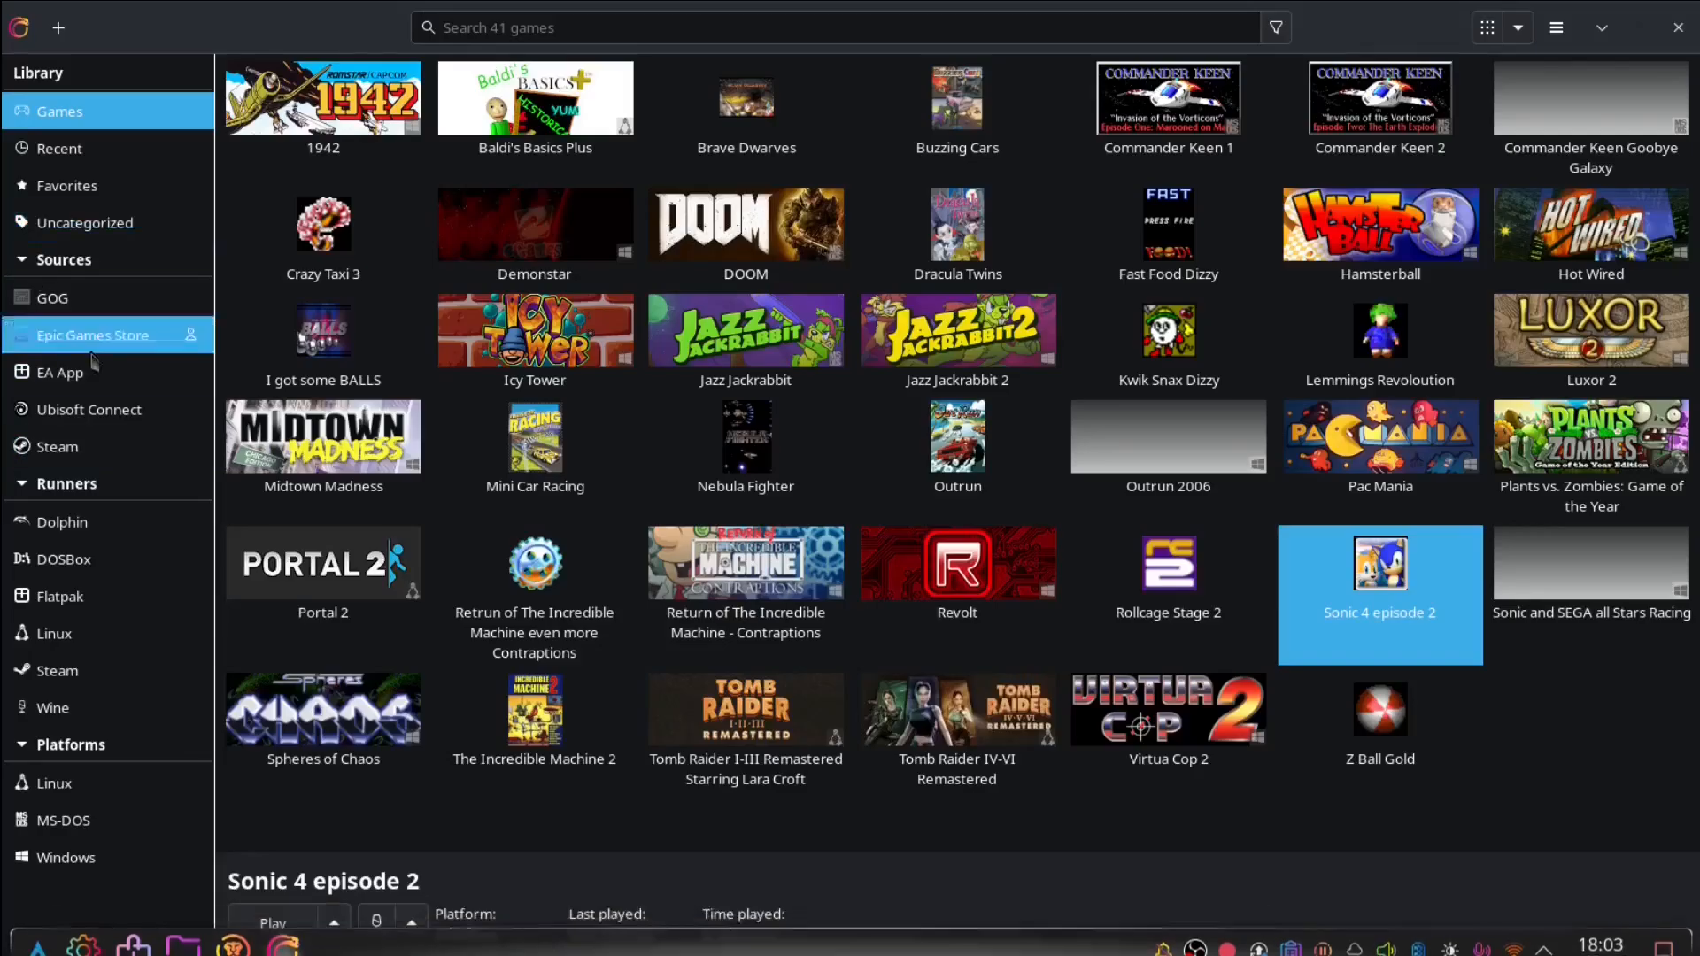
double_click(524, 576)
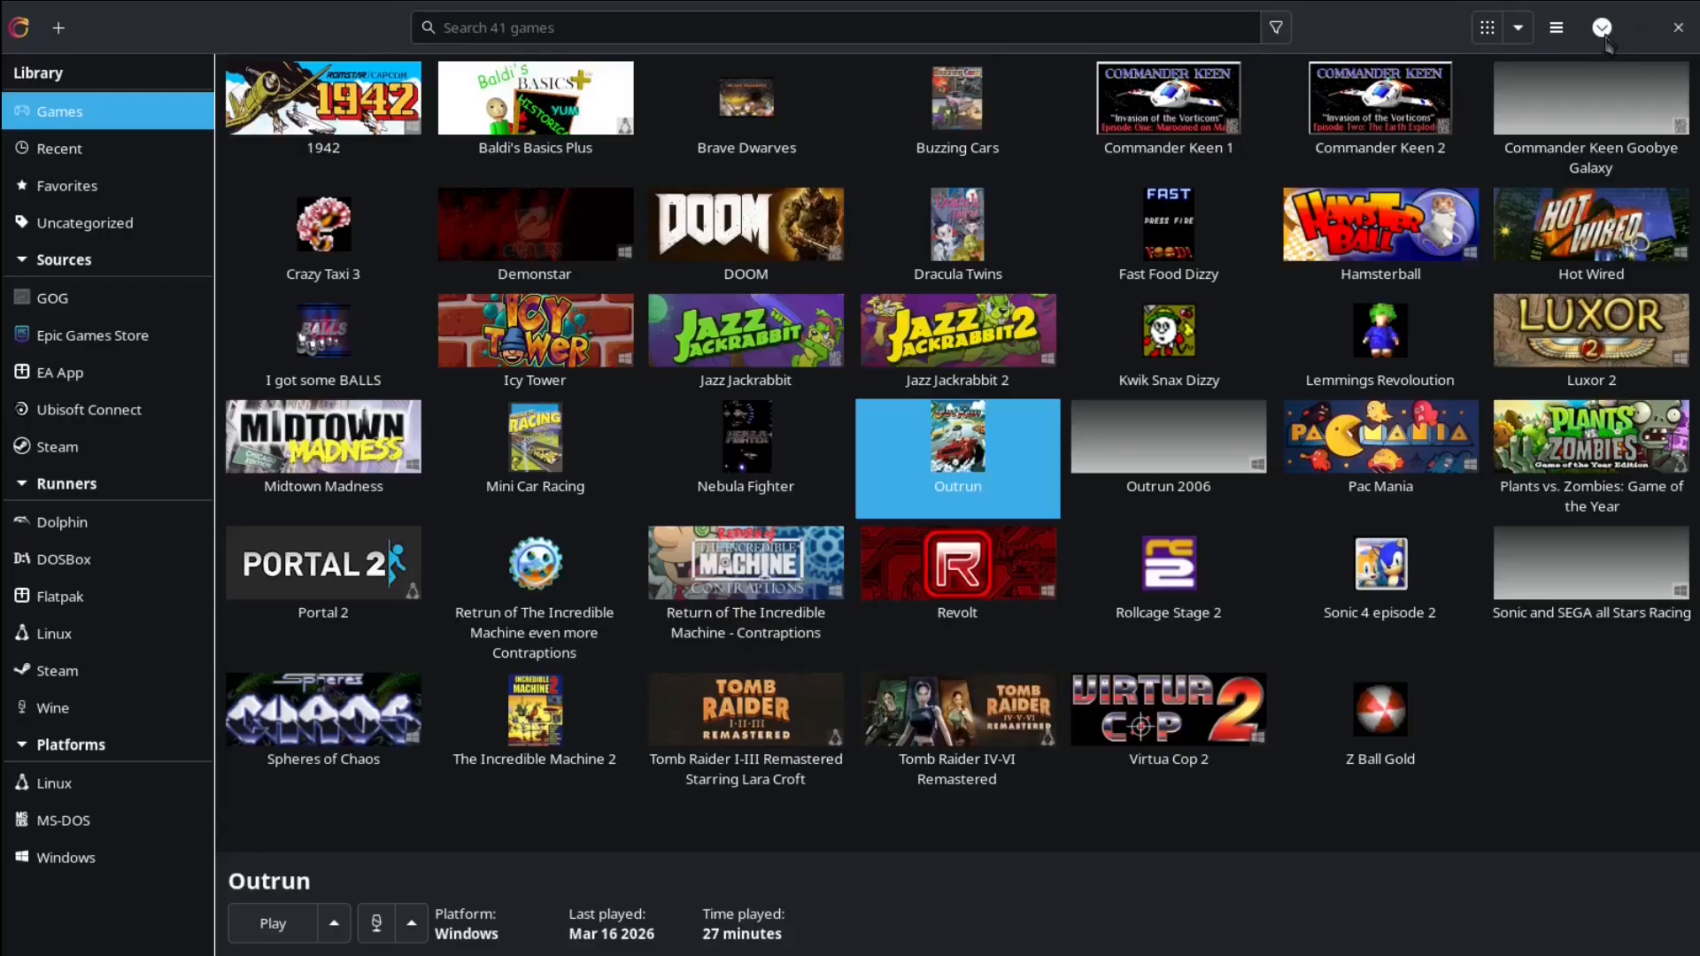
click(1601, 32)
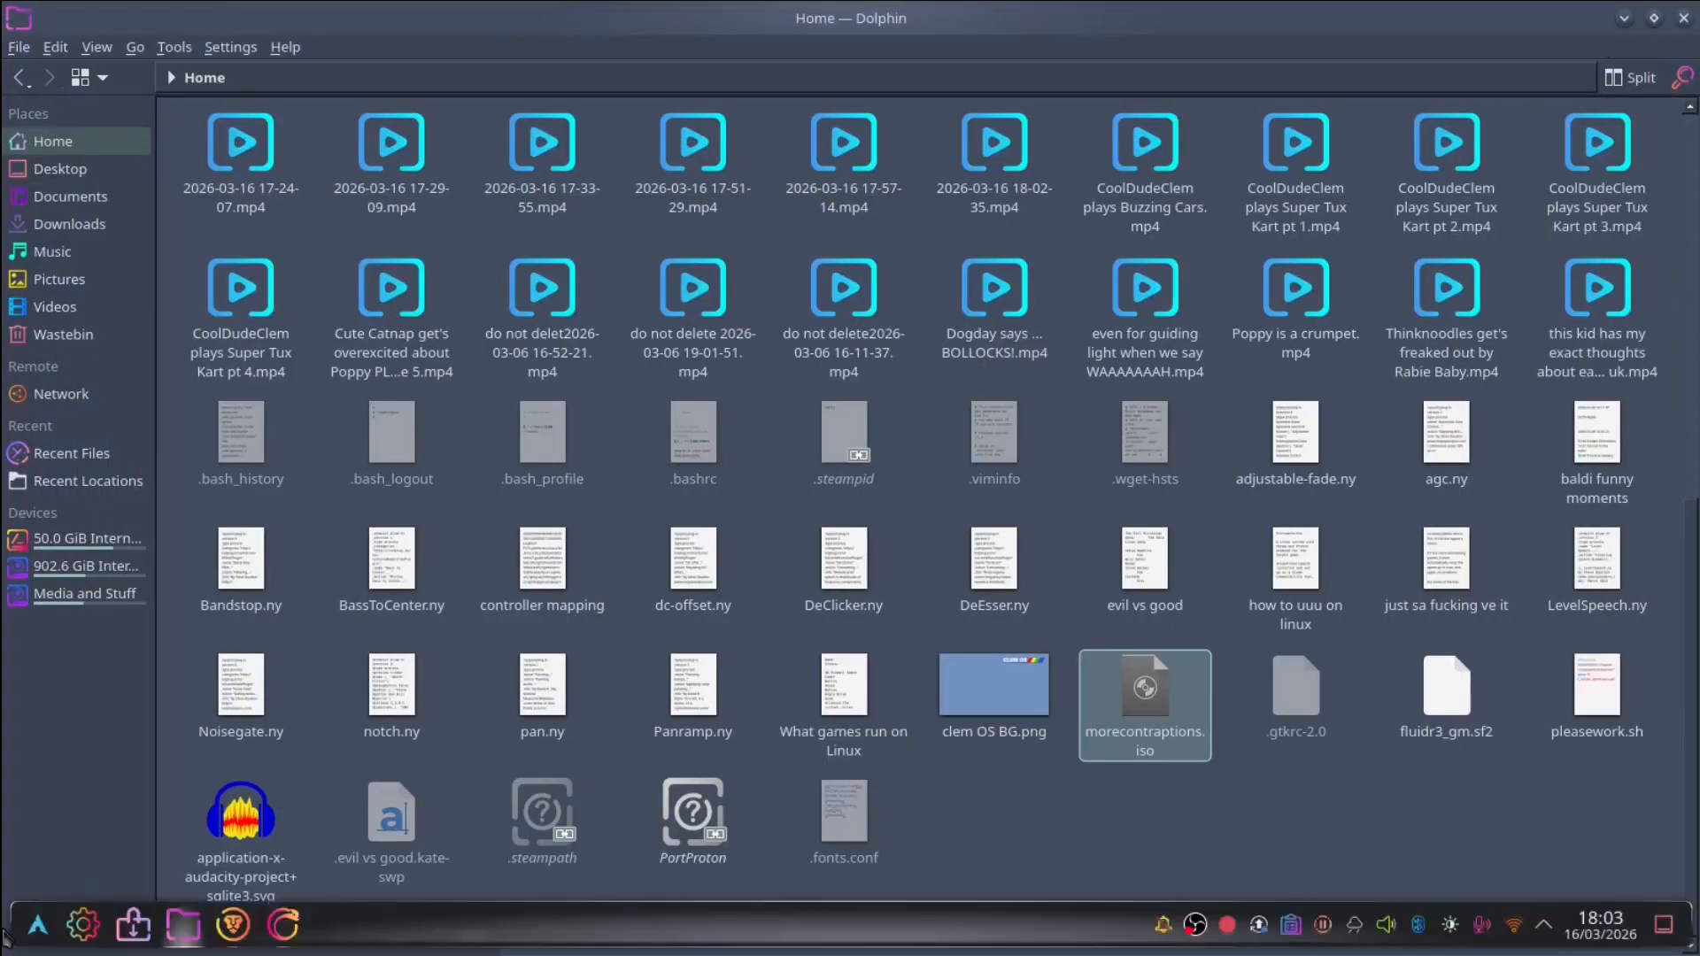
Step: Open AcetoneISO and mount the morecontraptions.iso image from the home folder
click(37, 924)
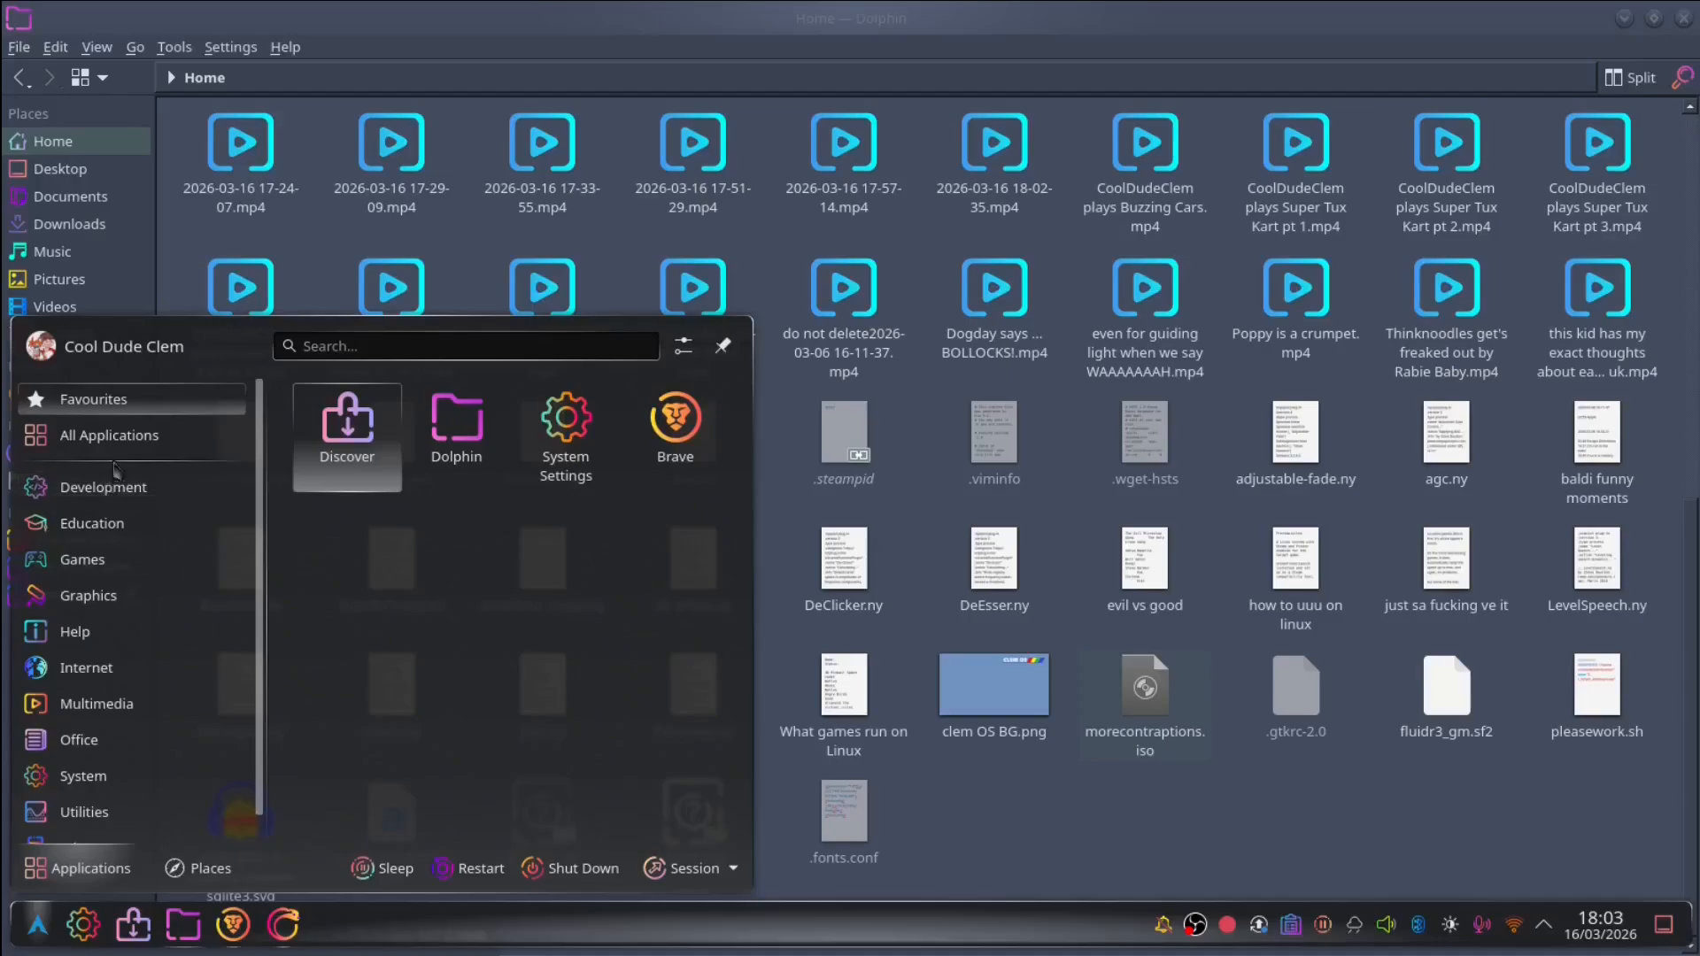
click(109, 434)
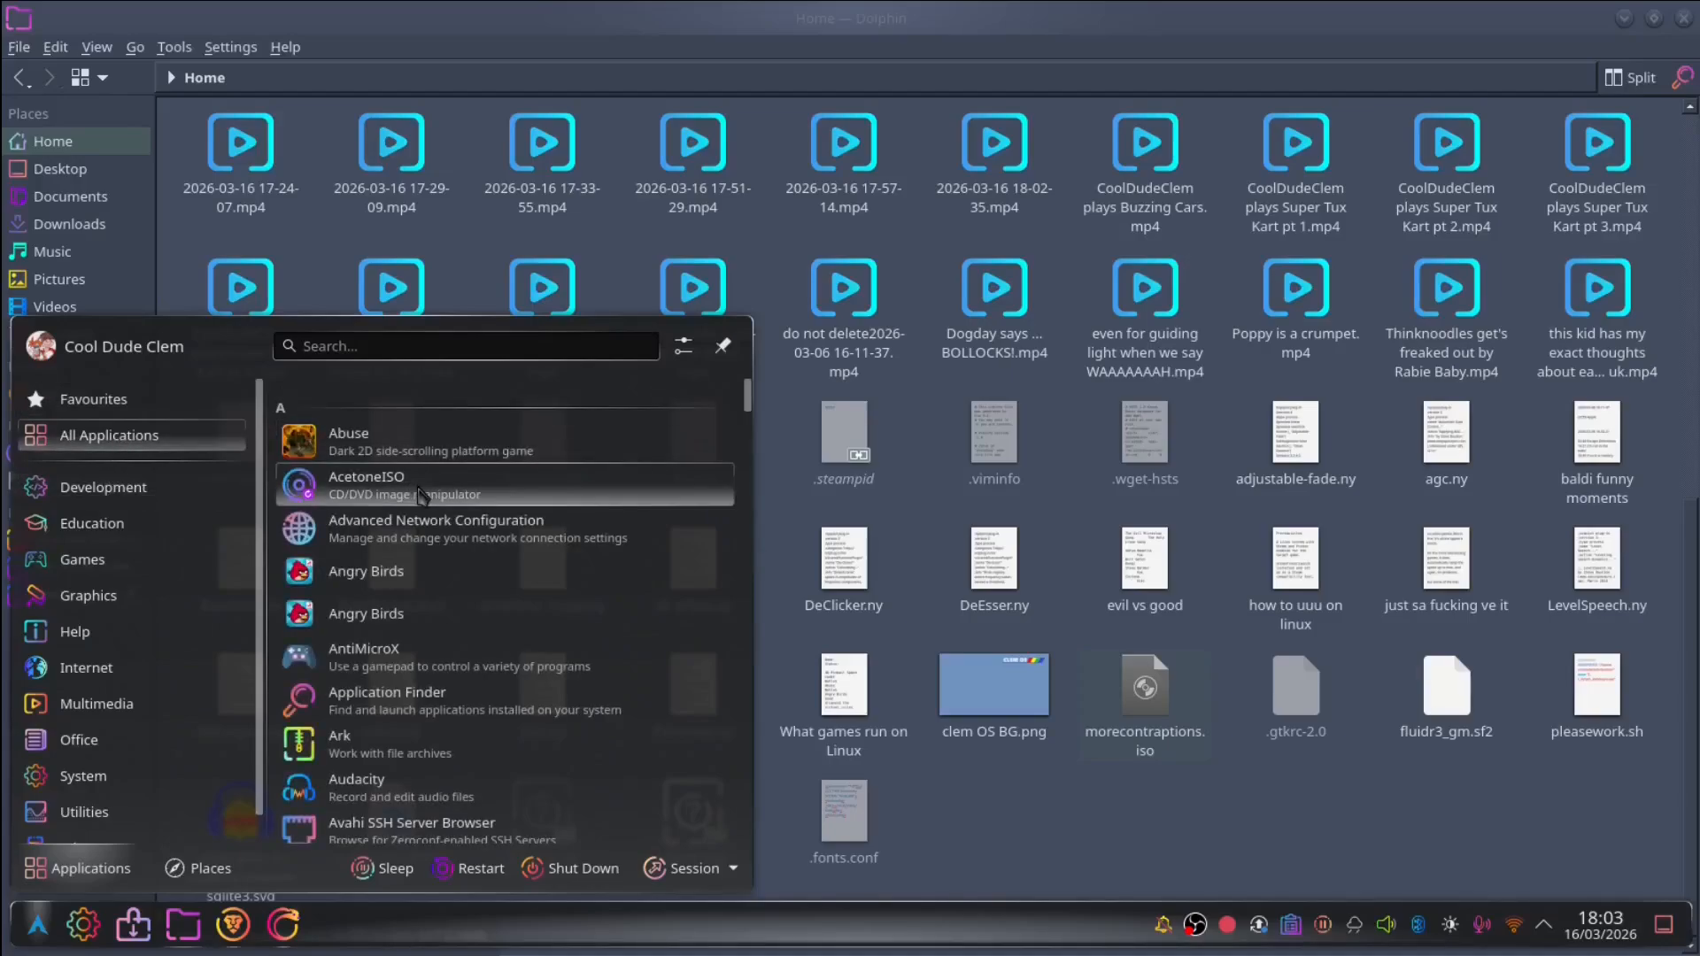
click(421, 495)
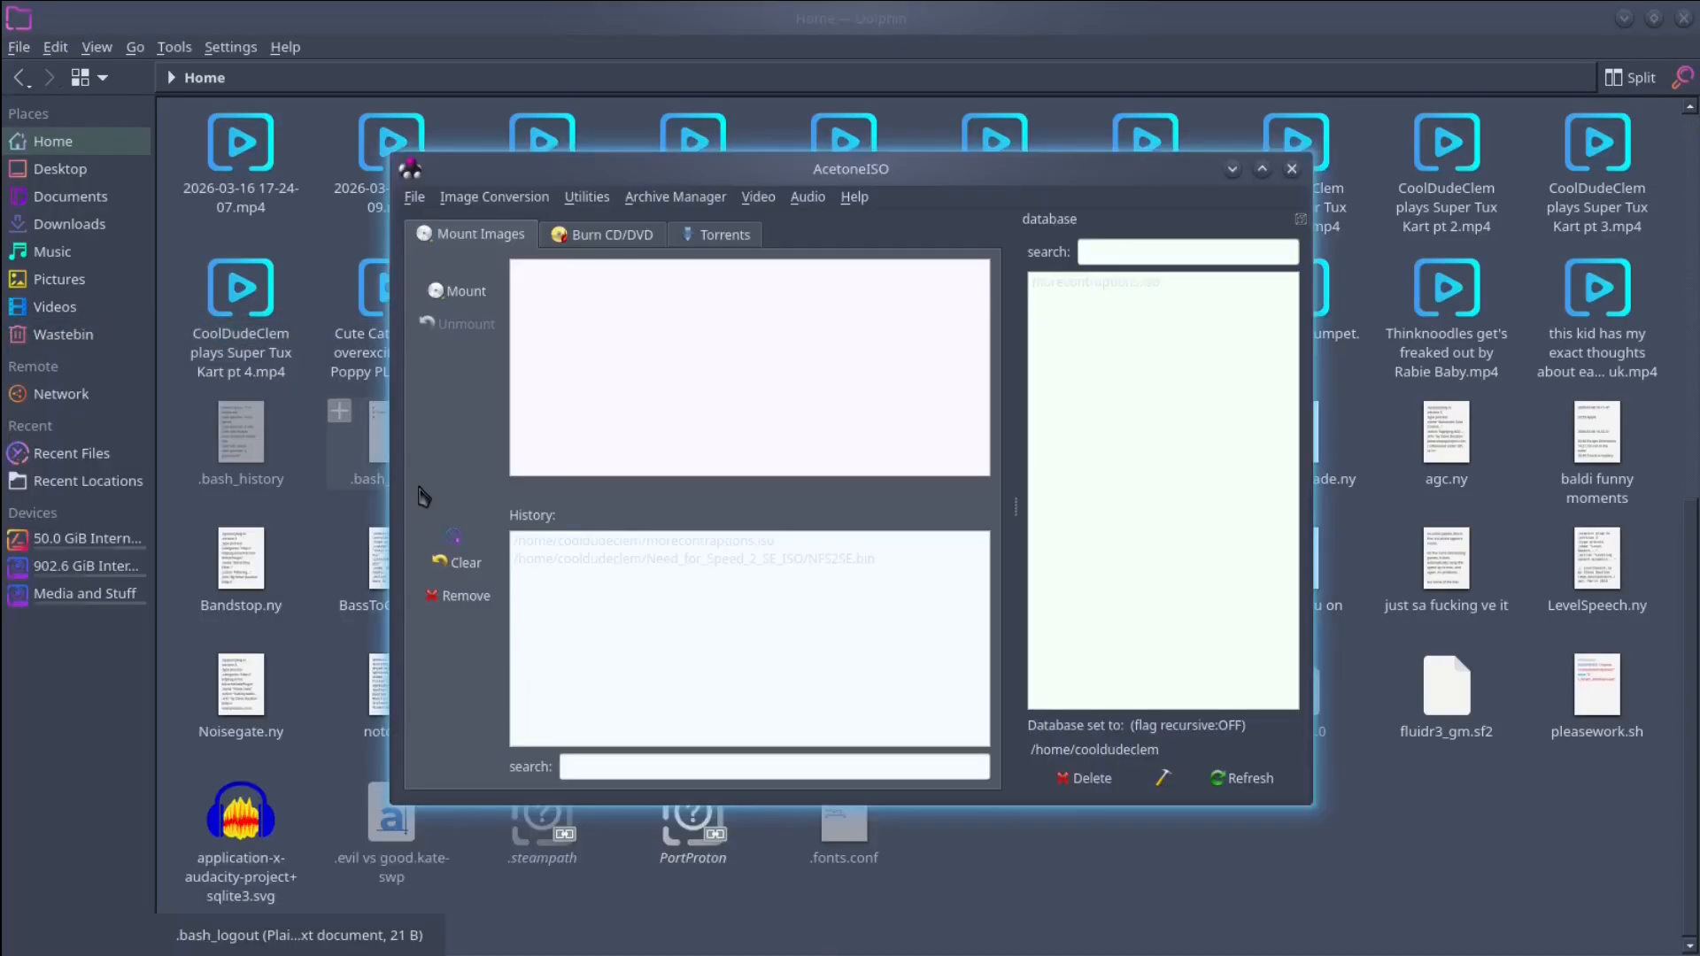
click(456, 290)
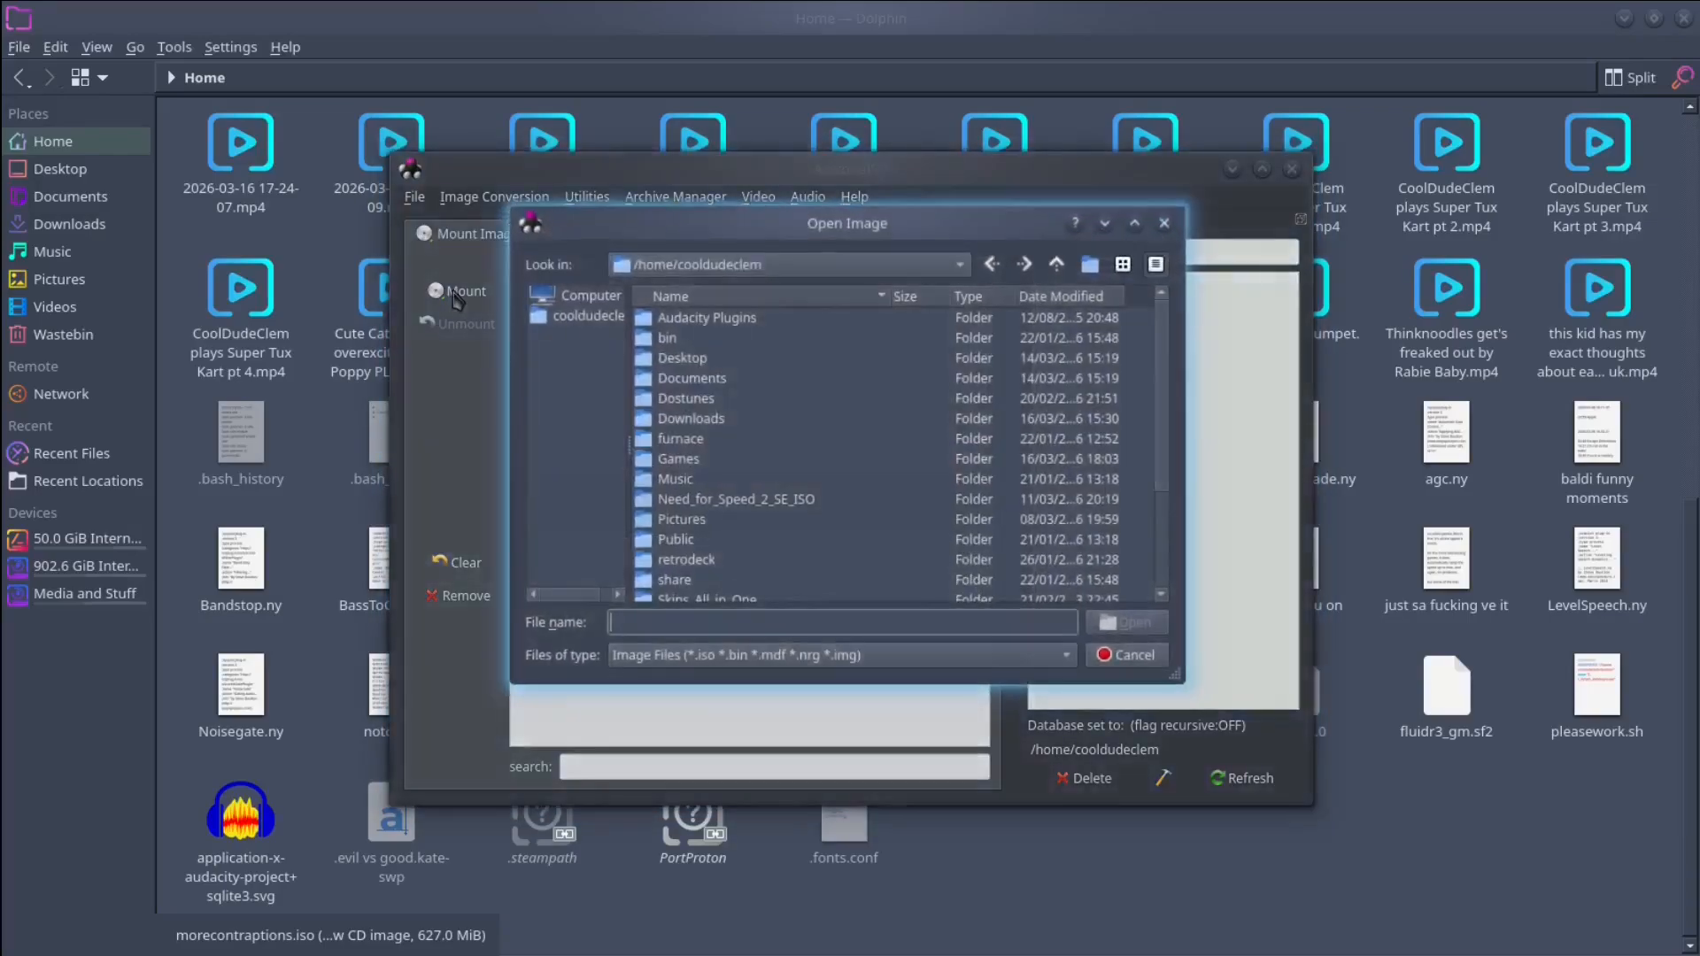
scroll(699, 496, down, 3)
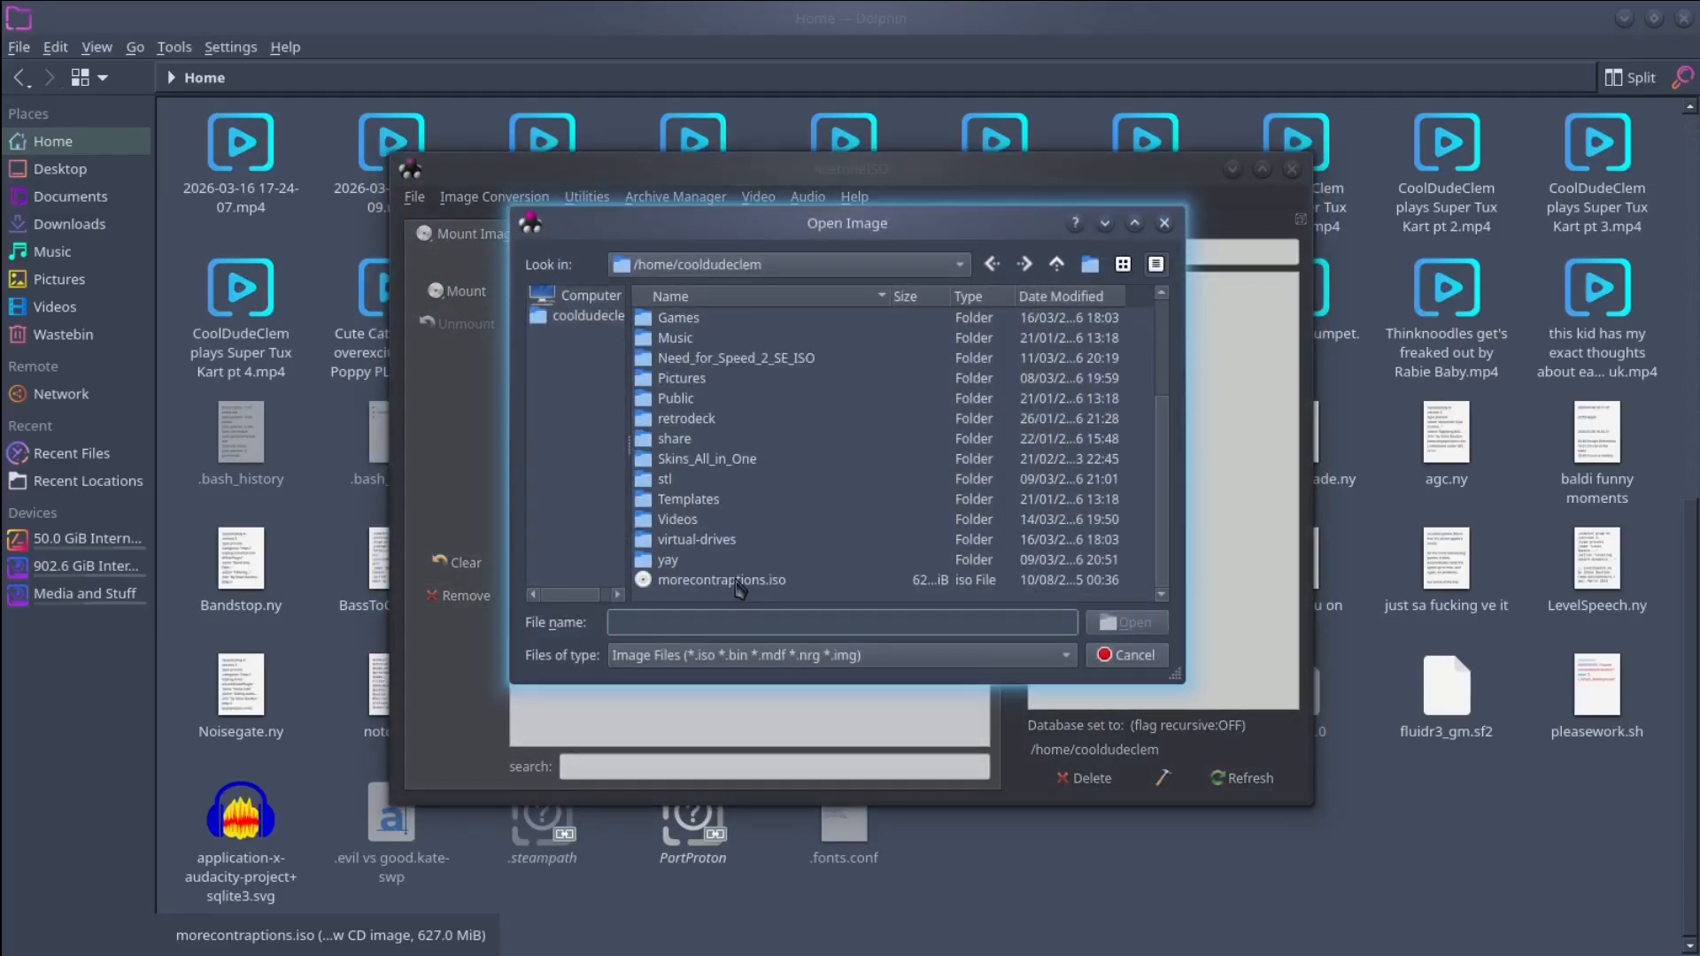
double_click(721, 580)
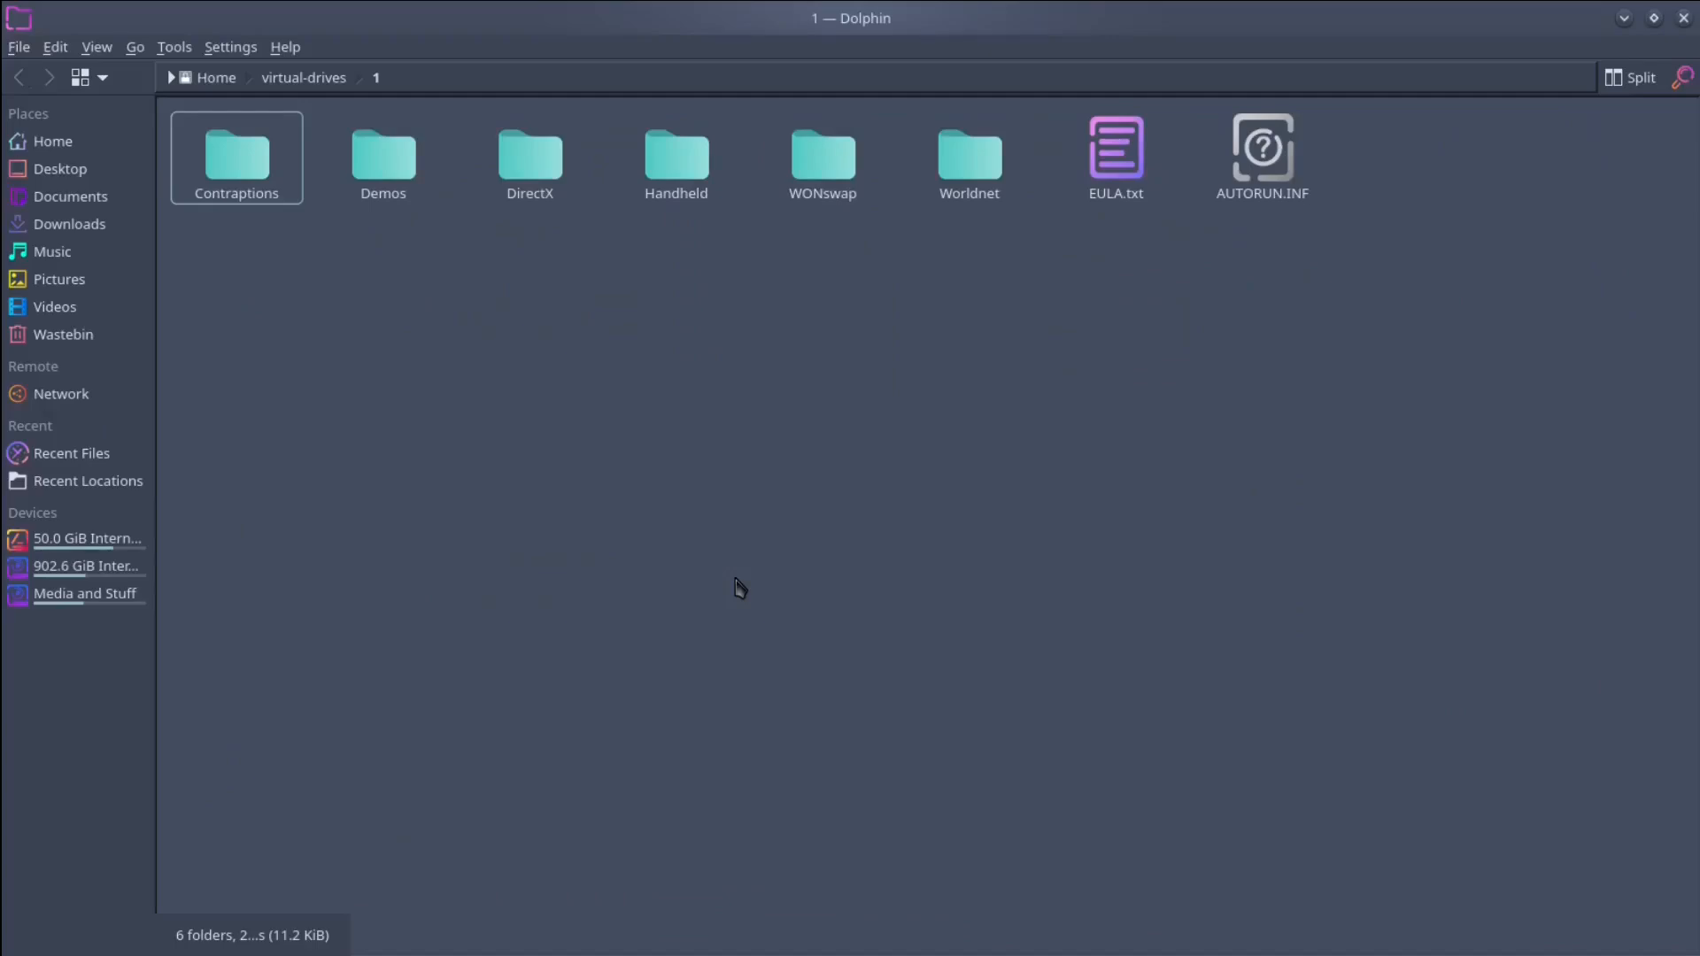
Step: Open the virtual-drives folder inside Home in Dolphin
click(217, 78)
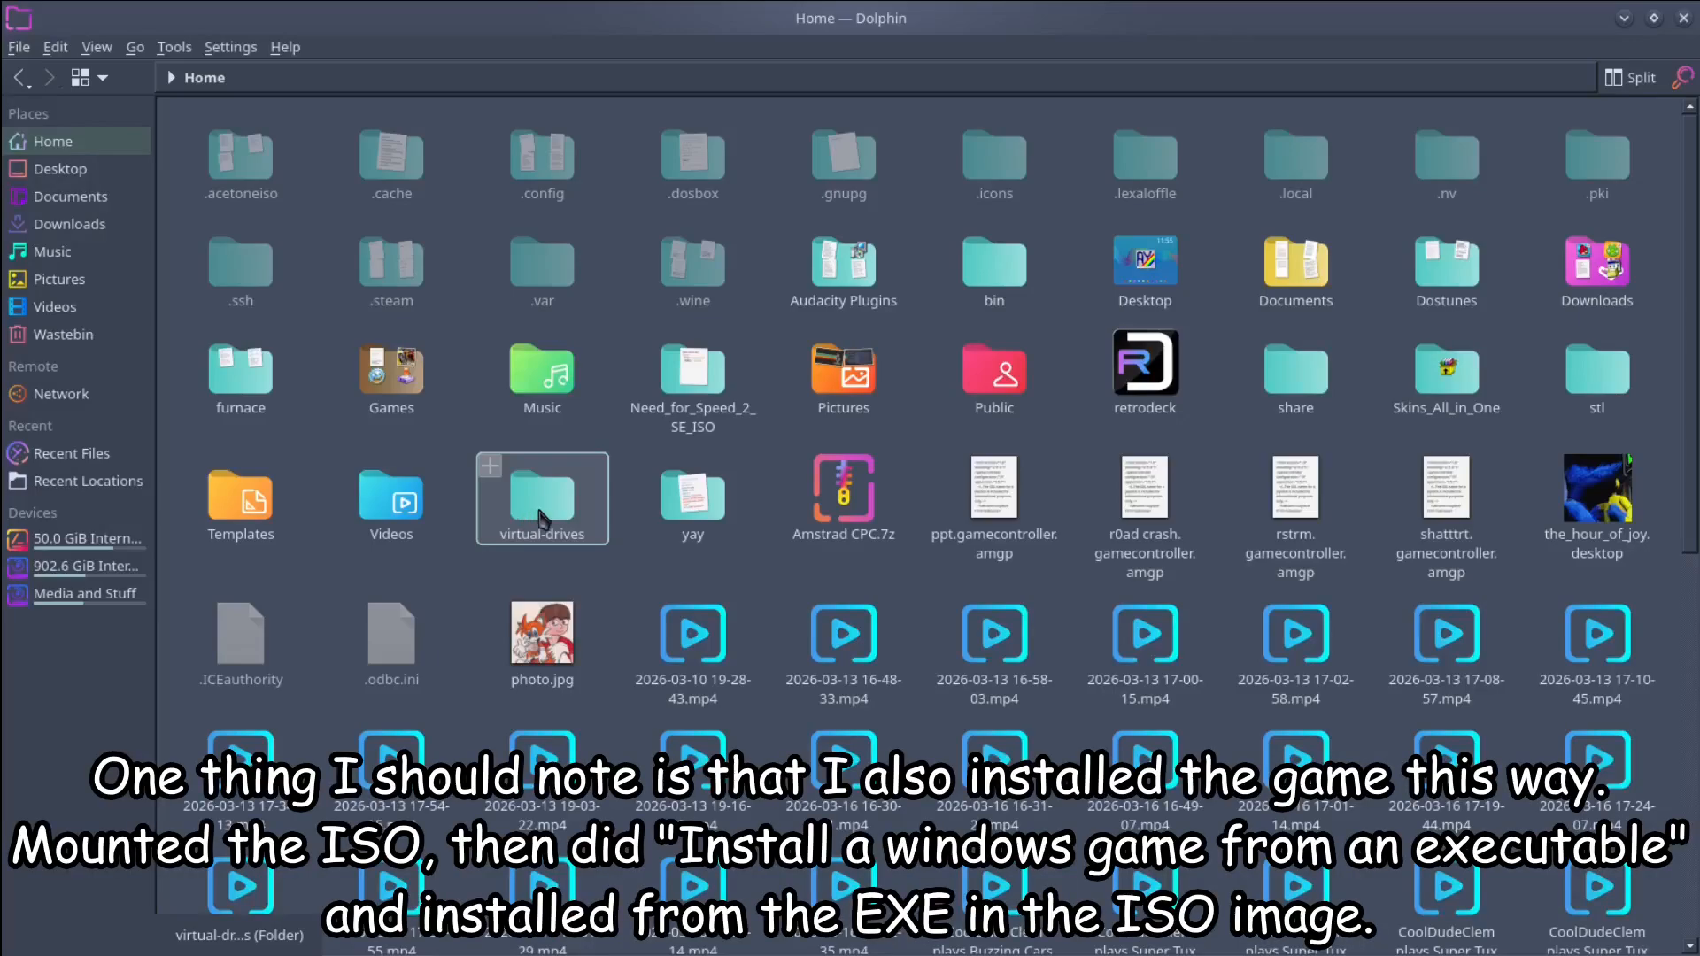
click(544, 518)
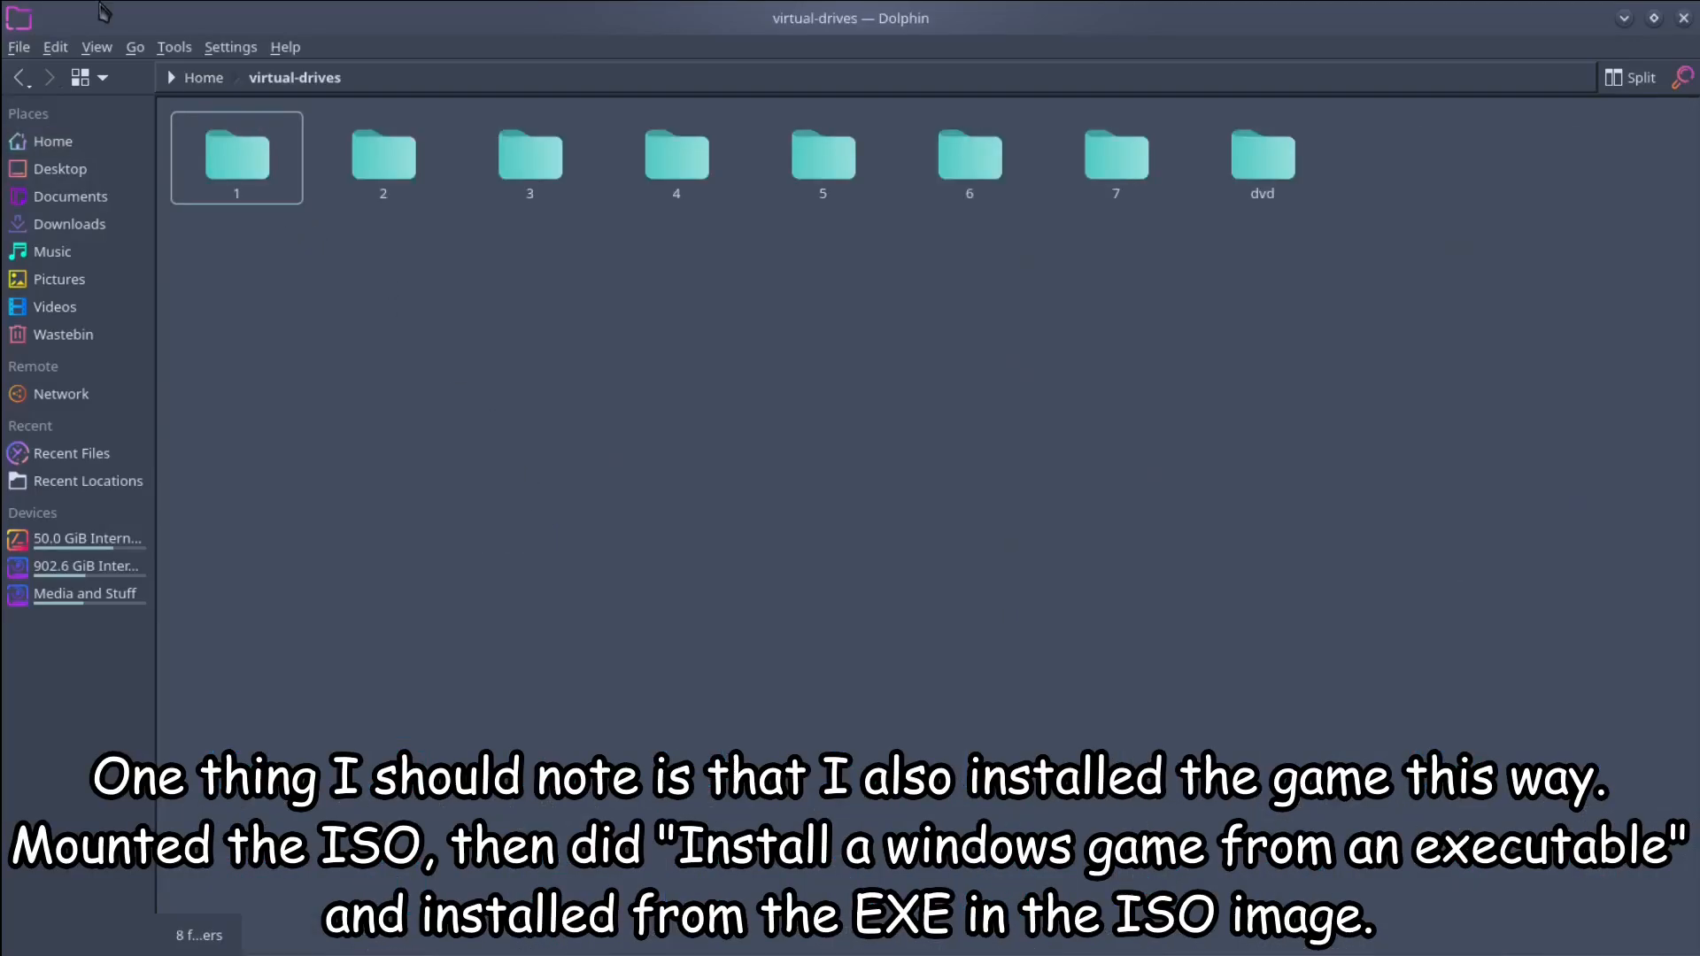
Step: Open virtual drive folder 1, switch to Lutris, and add drive E: in the Incredible Machine game's Wine configuration
click(228, 168)
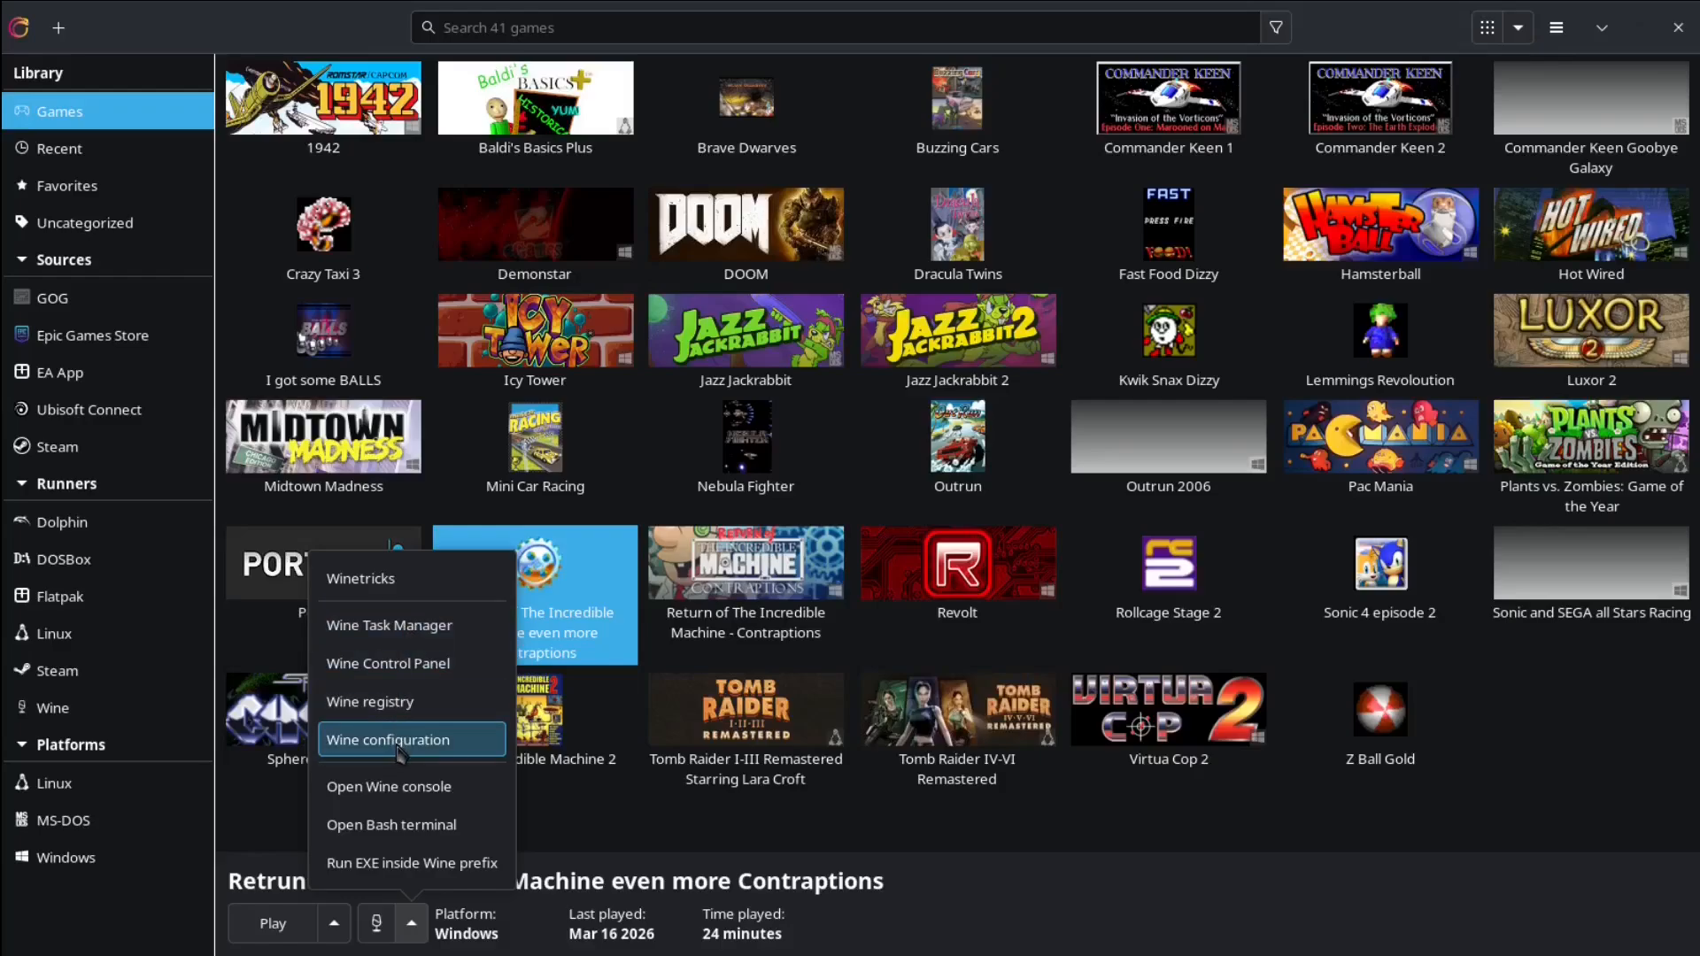
click(397, 746)
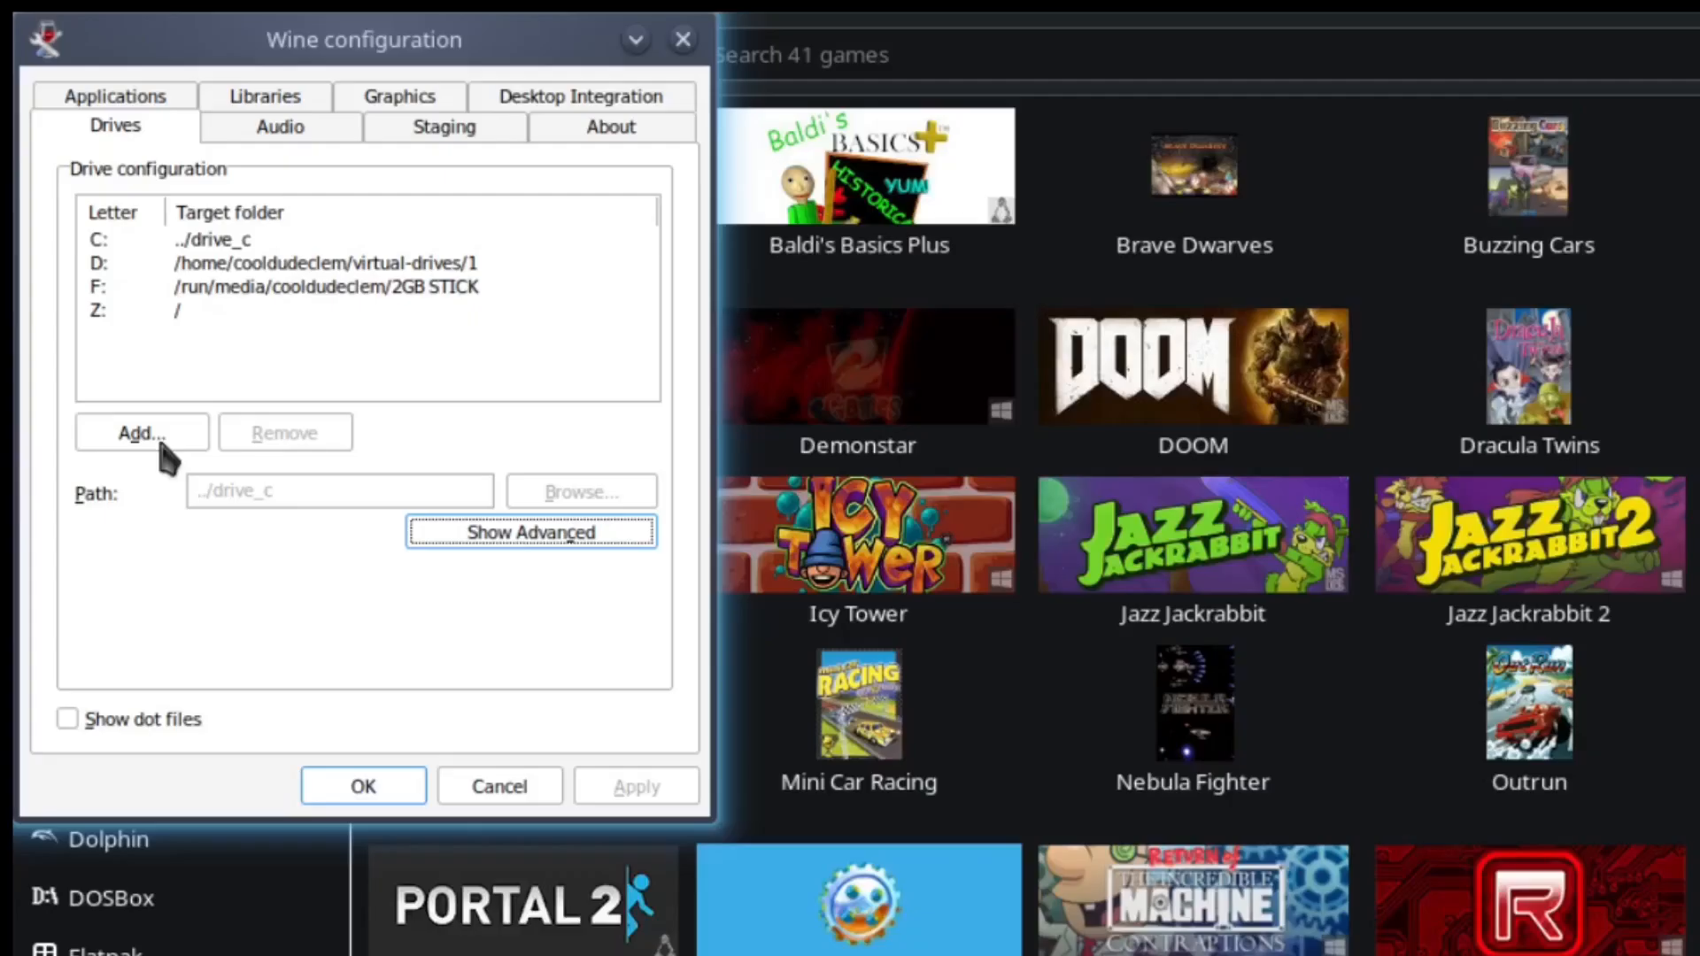
click(141, 434)
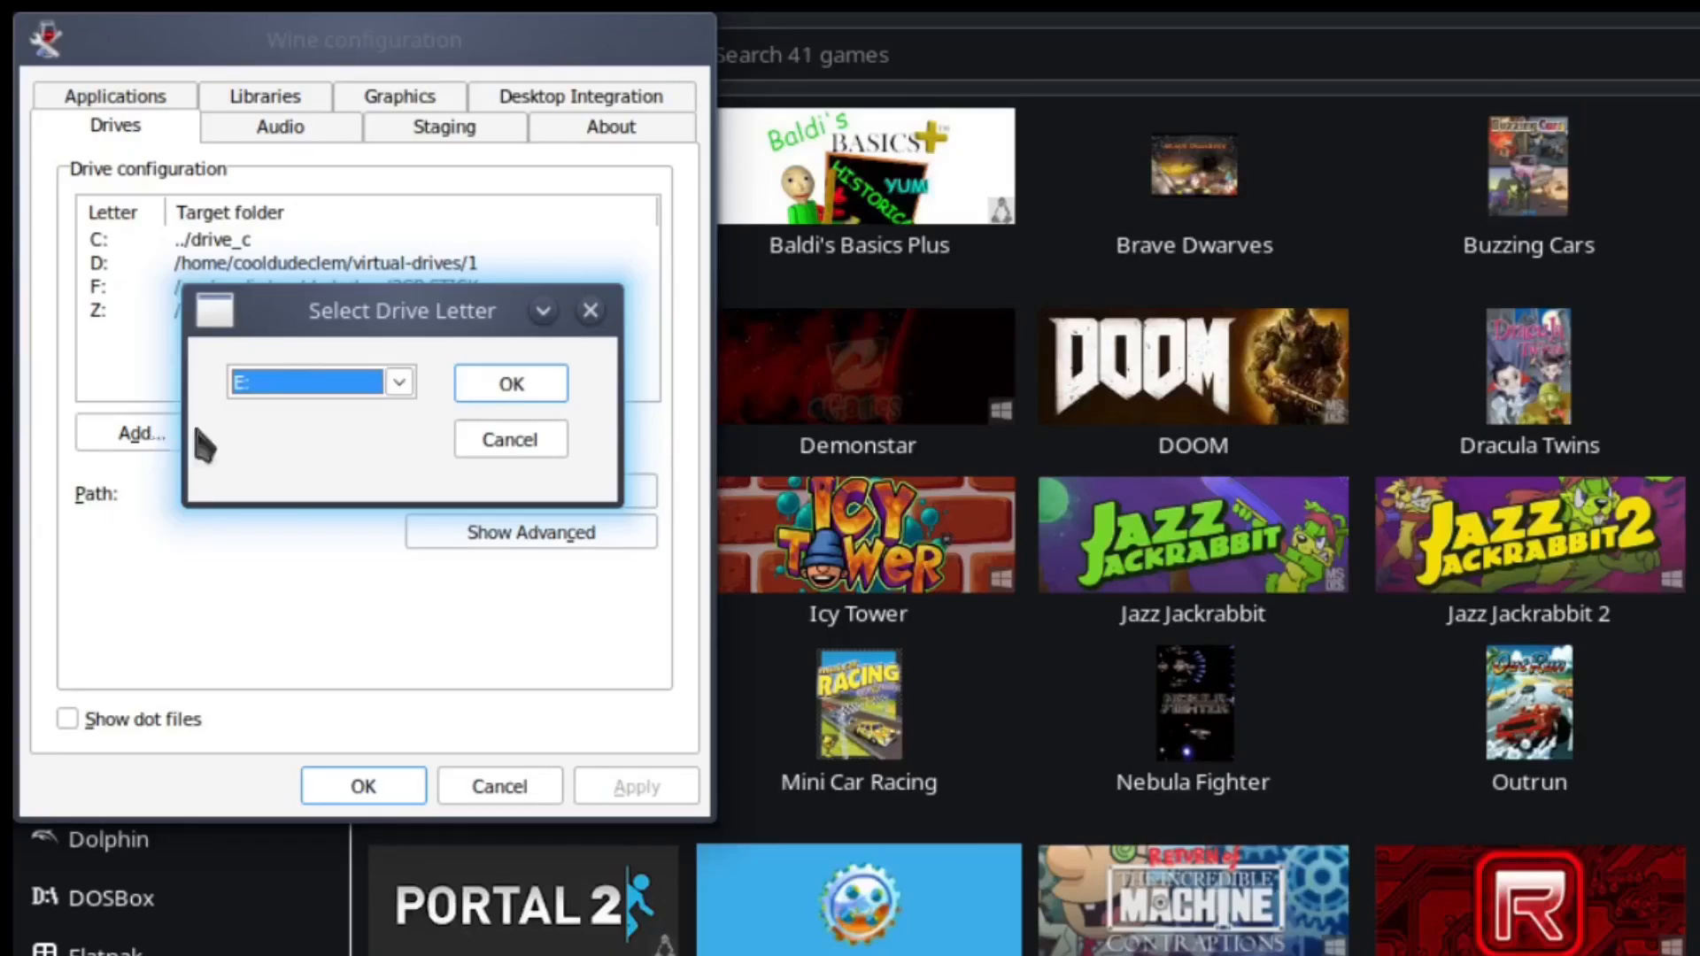
click(518, 400)
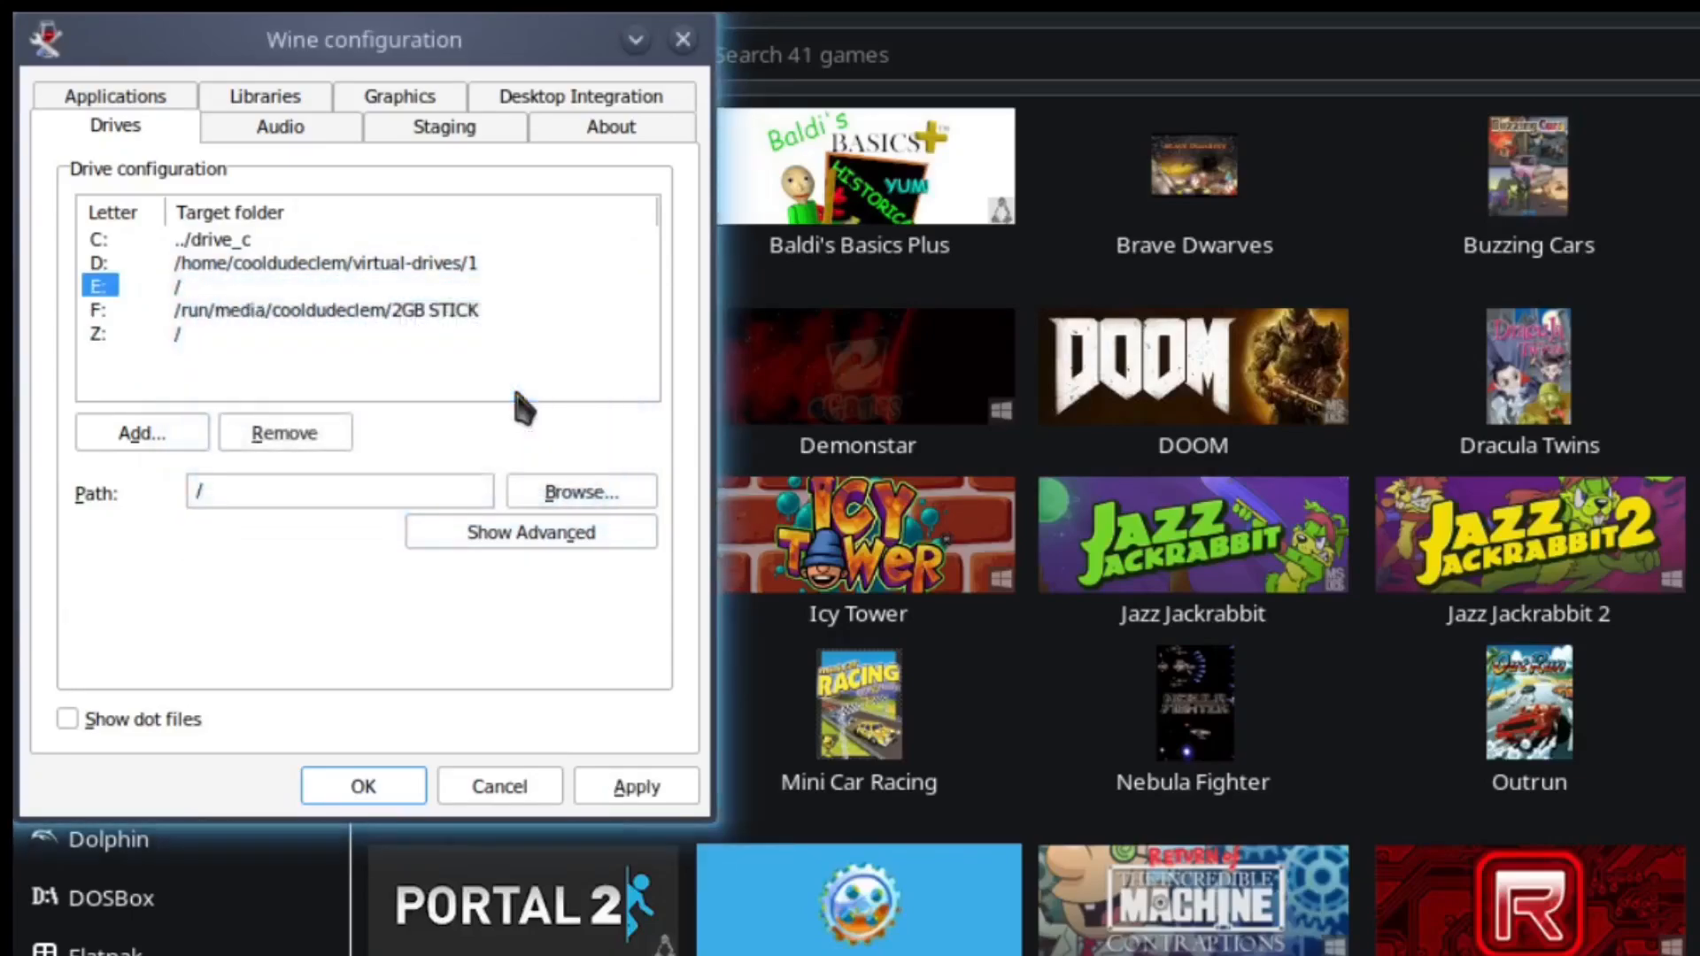
Step: Point drive E: to folder 1 inside virtual-drives in the home directory
click(565, 495)
scroll(345, 567, down, 1)
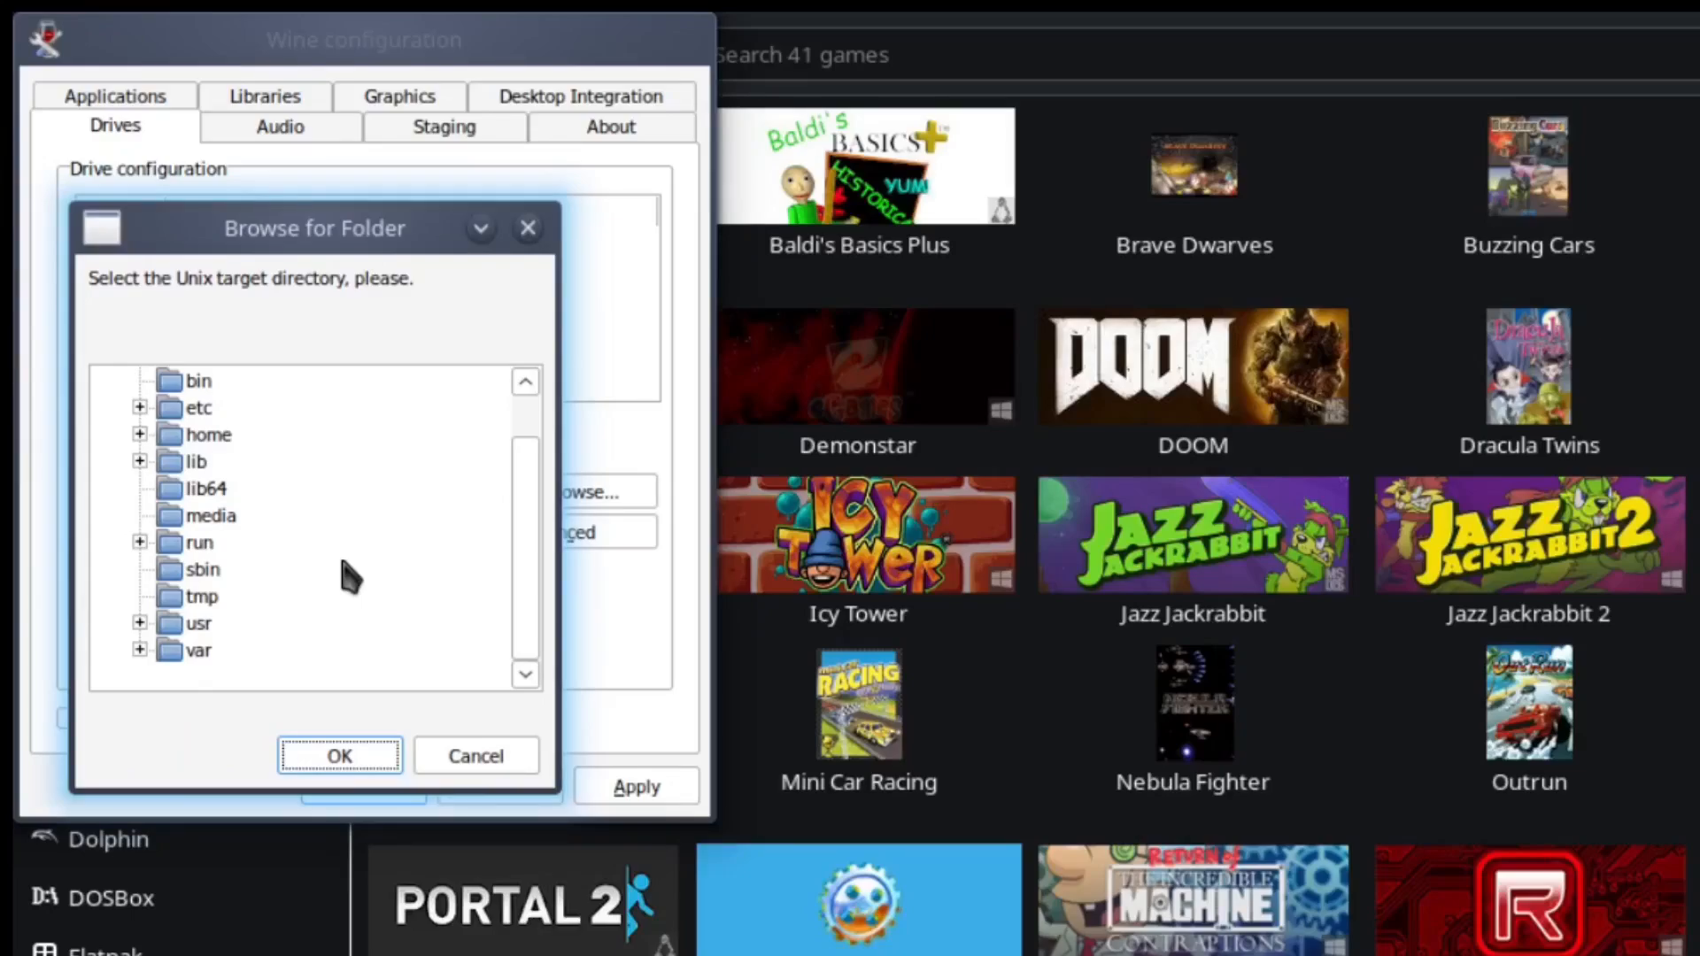
click(139, 434)
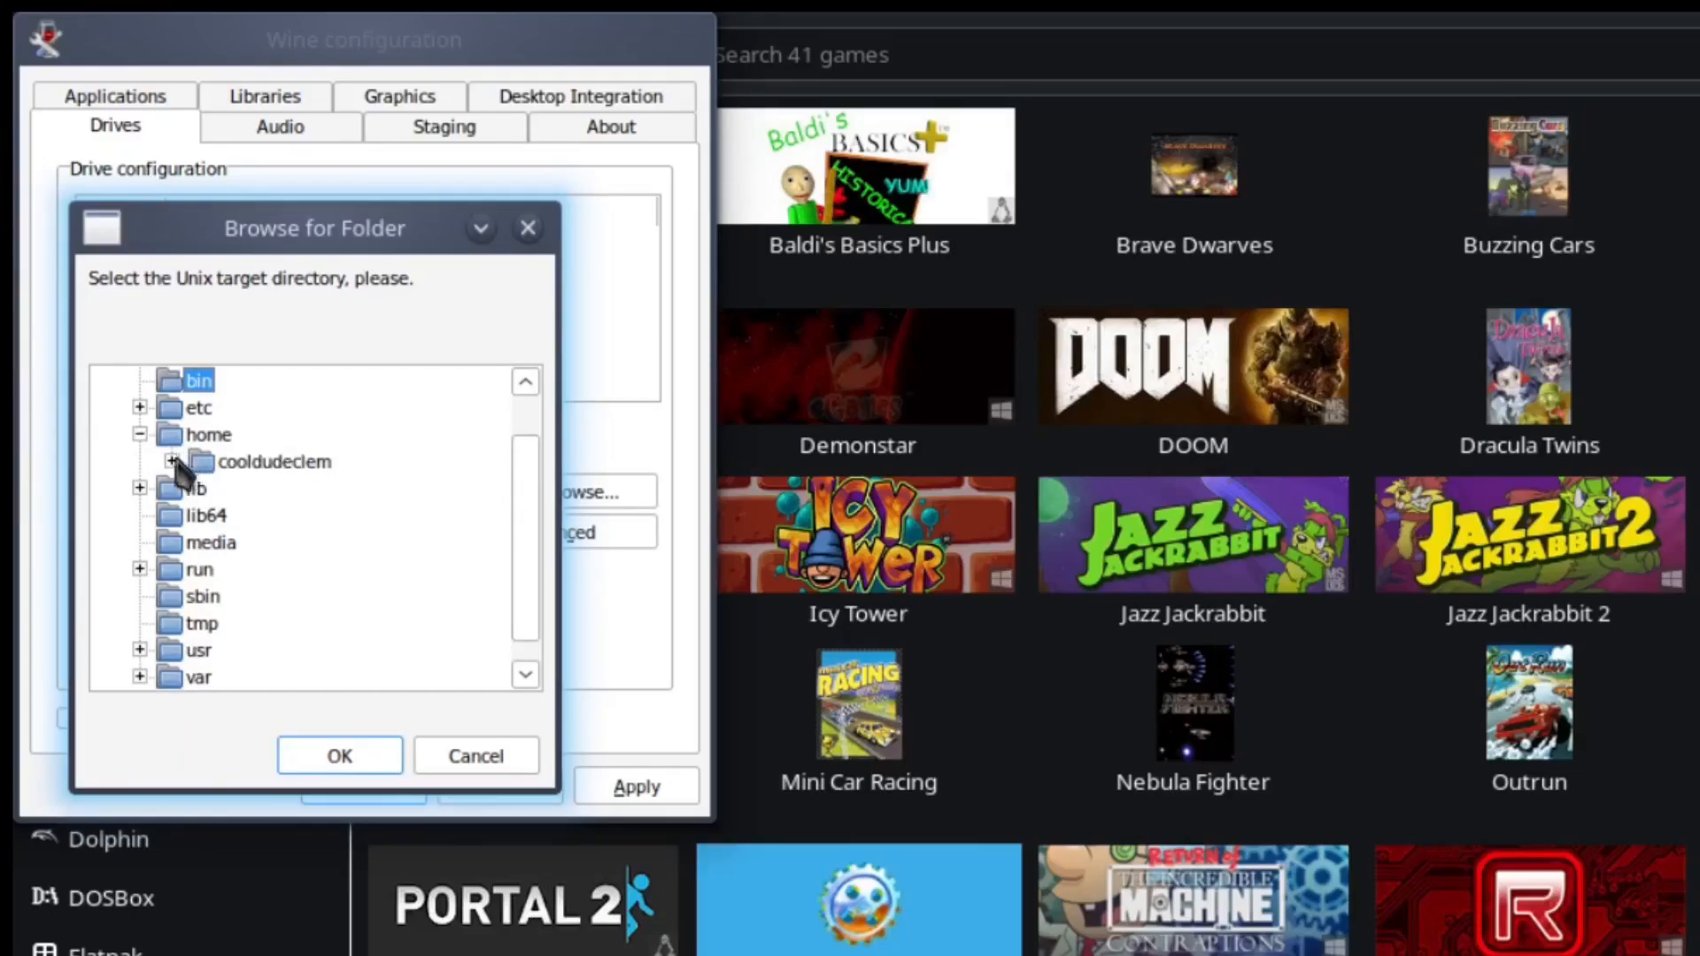
click(171, 461)
scroll(181, 514, down, 4)
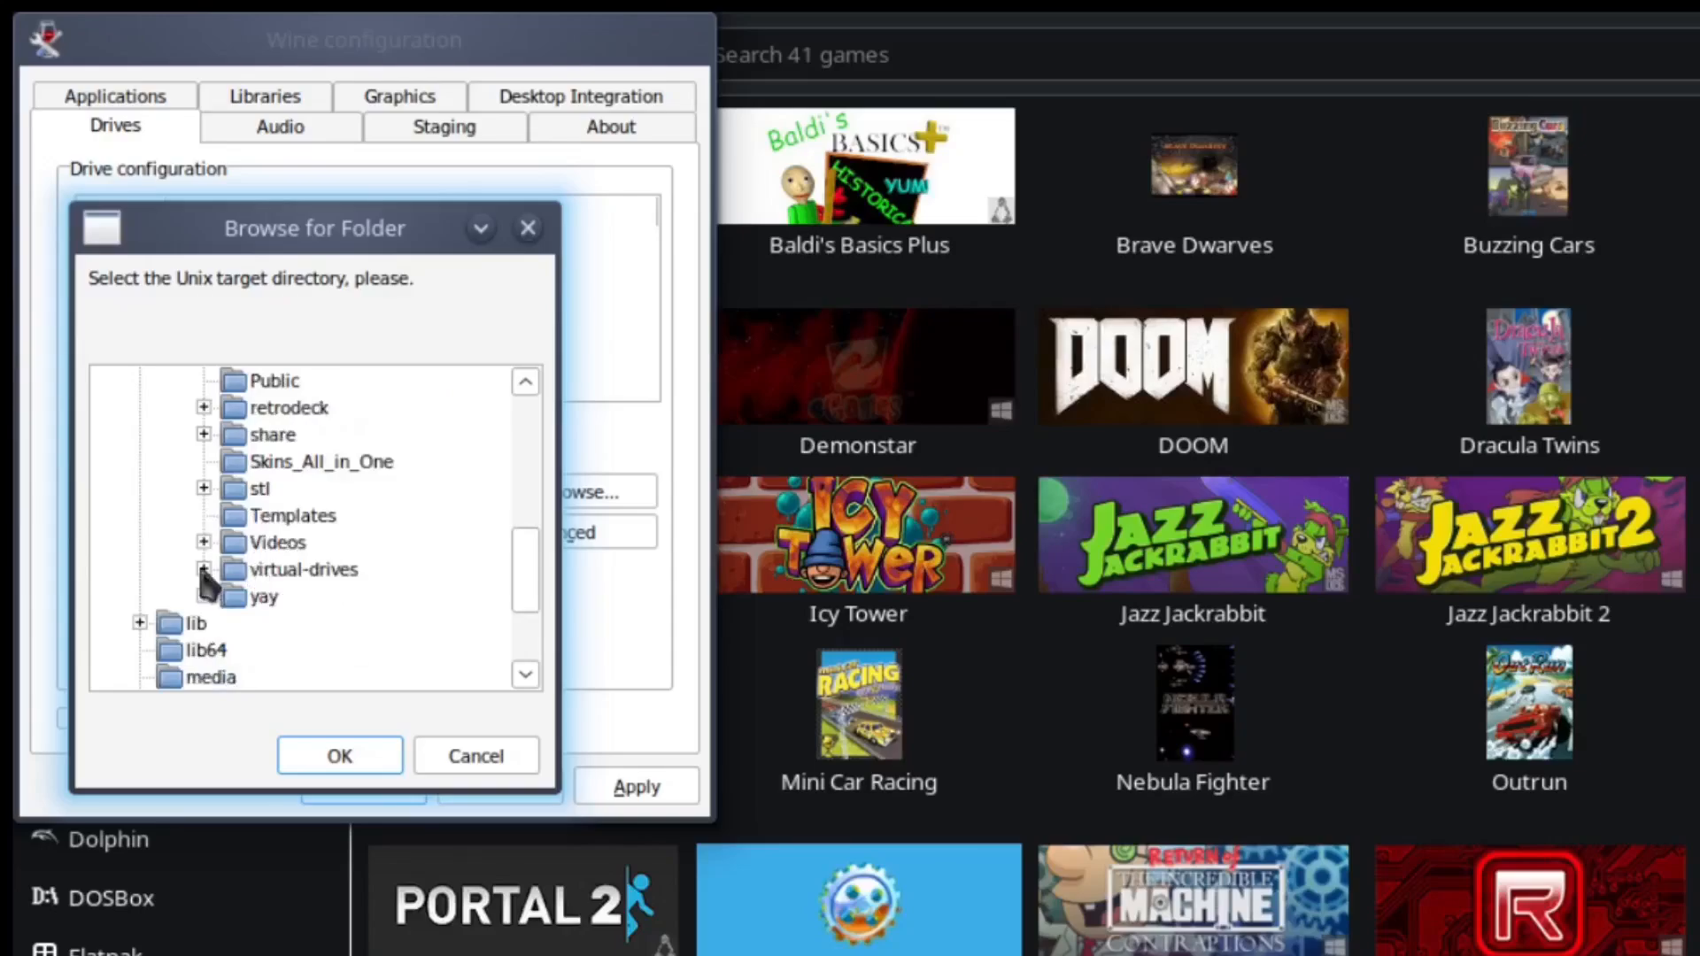
click(203, 569)
click(265, 465)
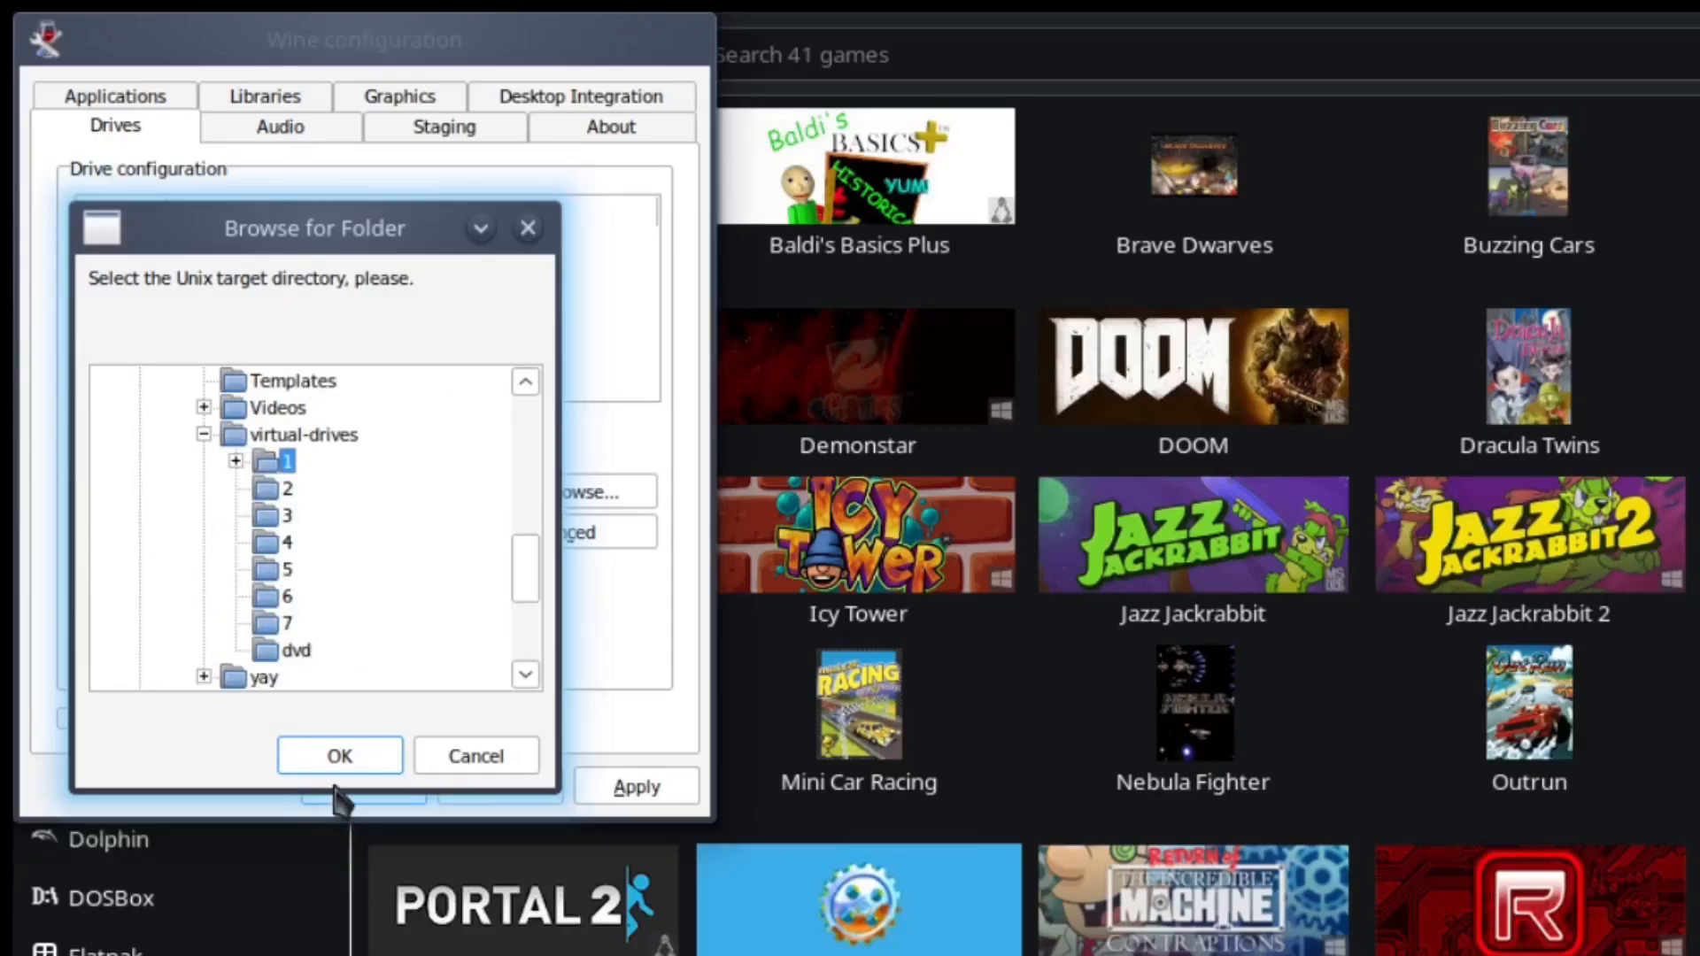
click(337, 757)
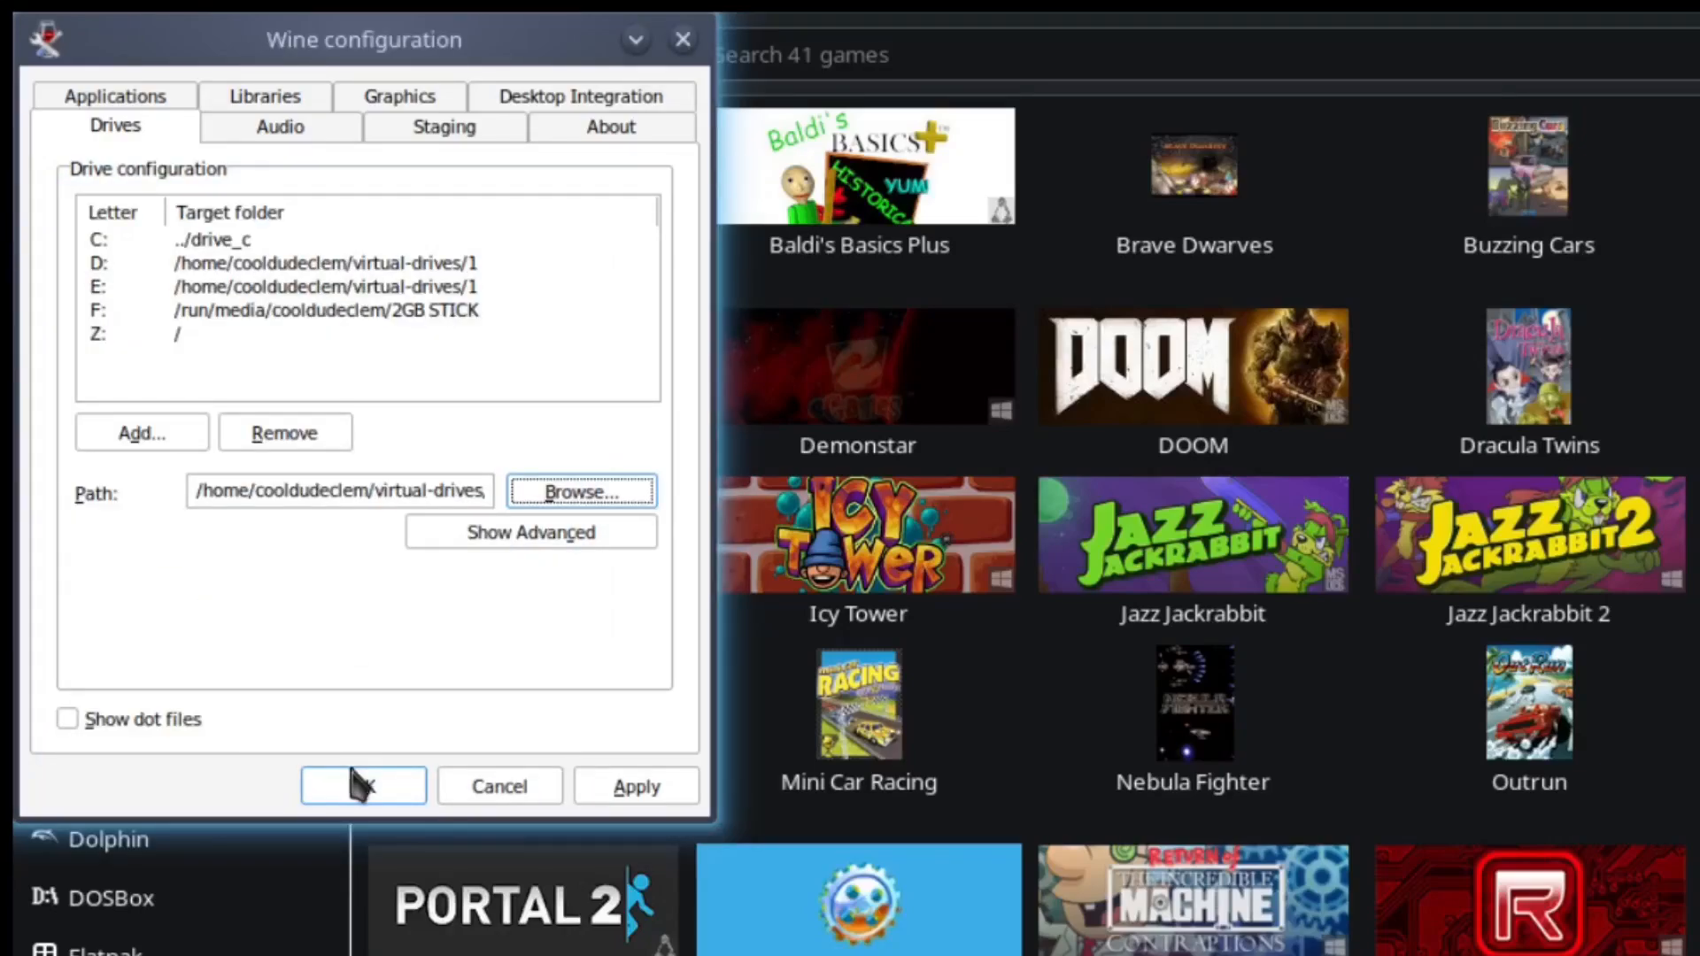
Step: Show the advanced drive options, set drive E:'s type to CD-ROM, and cancel the Wine configuration
click(558, 535)
click(362, 532)
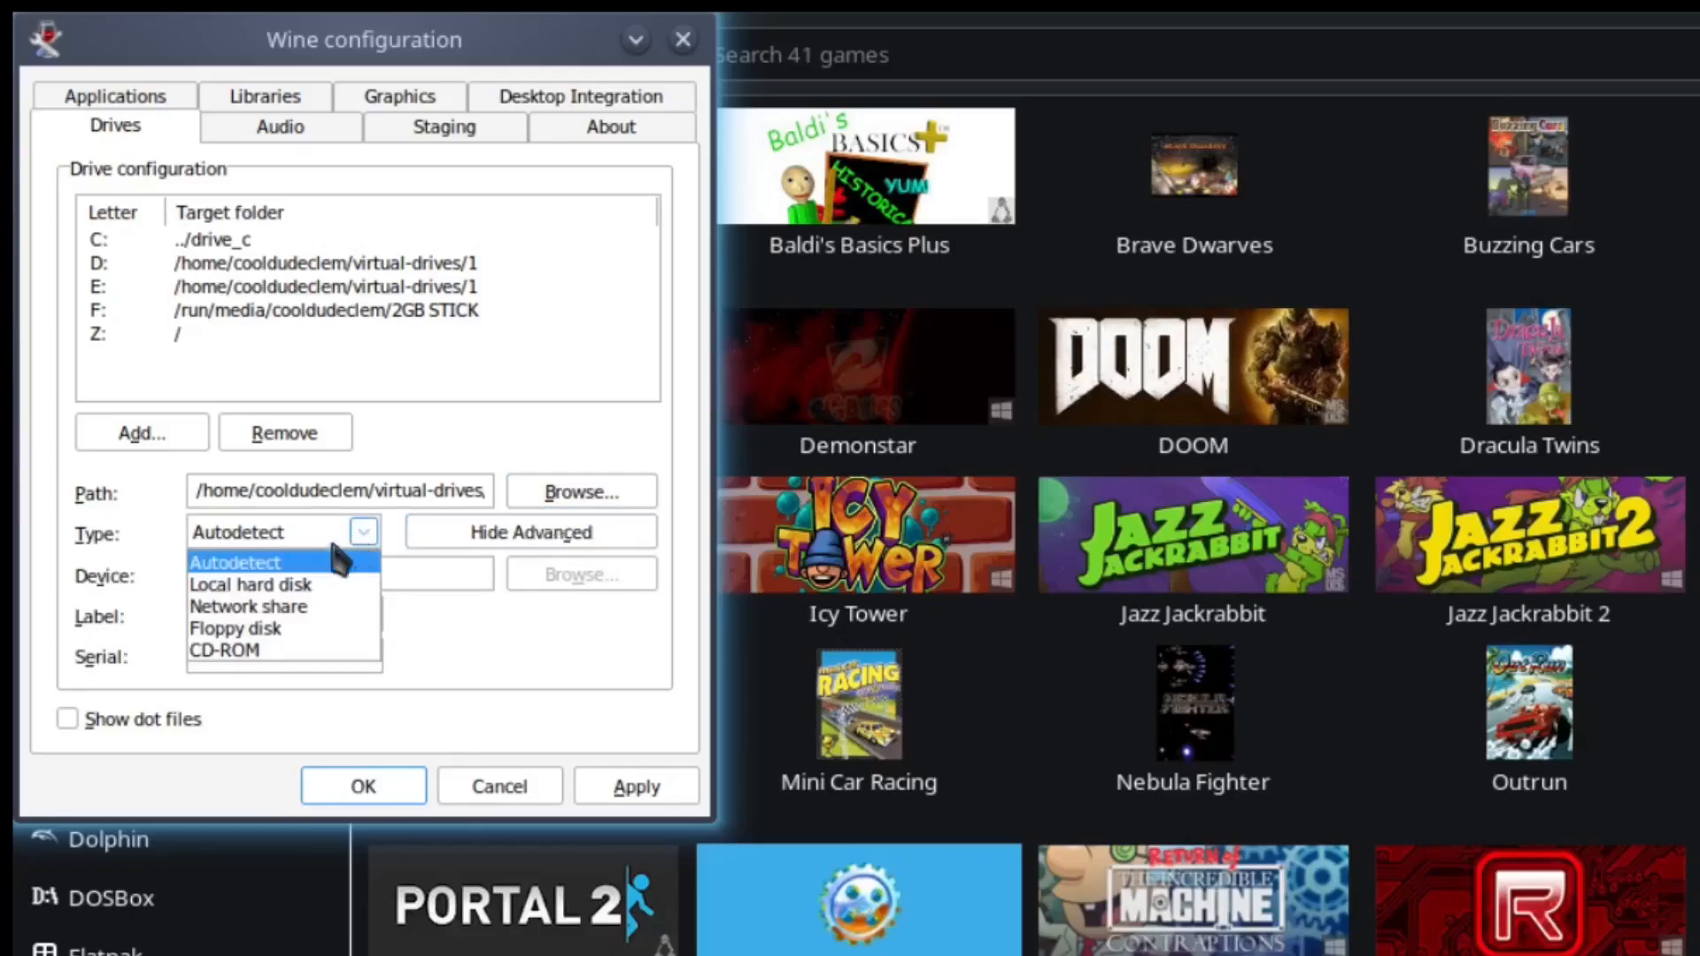
click(248, 652)
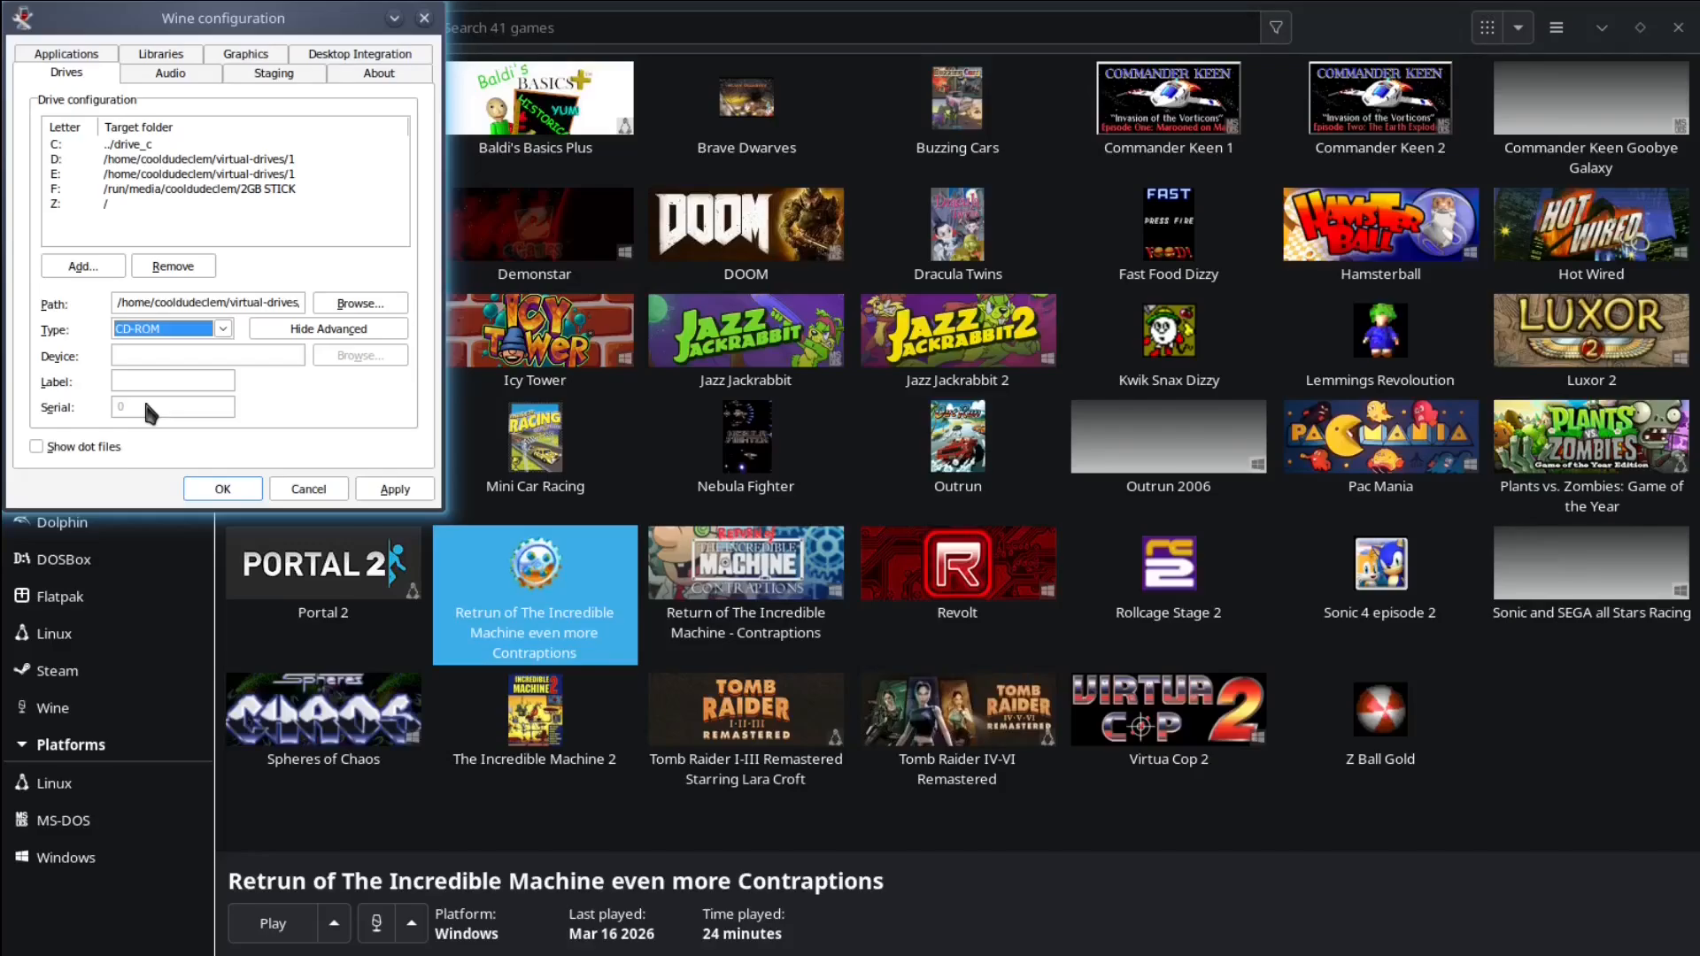
click(301, 489)
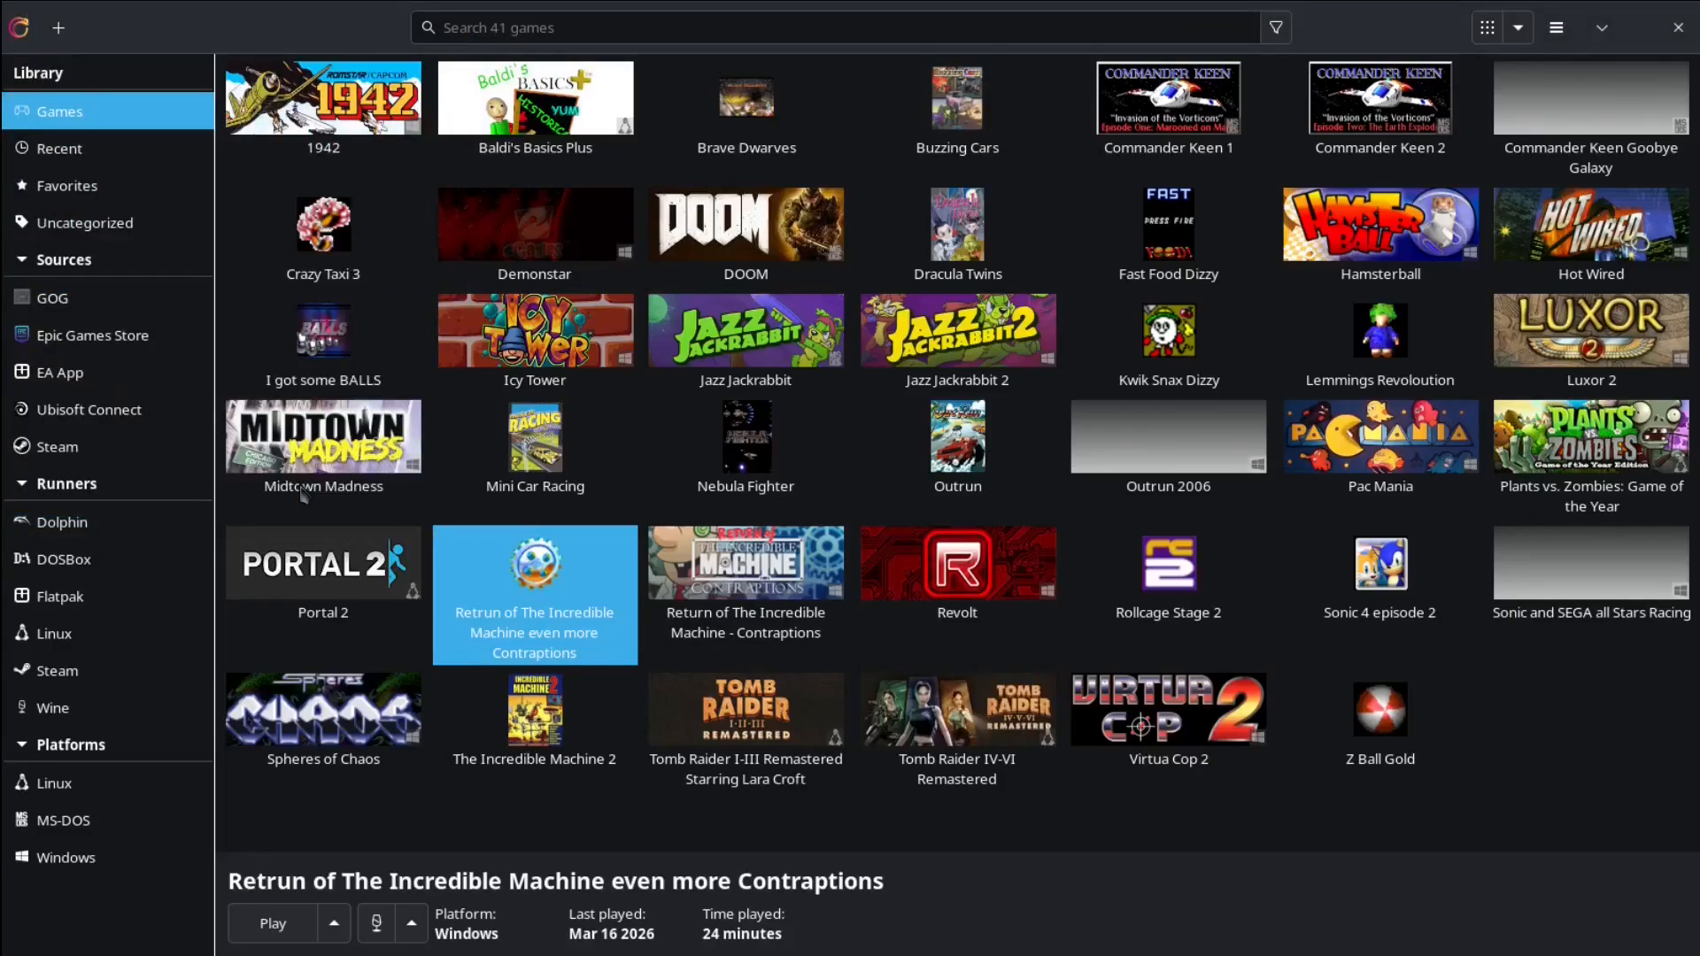
Step: Launch Retrun of The Incredible Machine even more Contraptions from the Lutris library
double_click(542, 586)
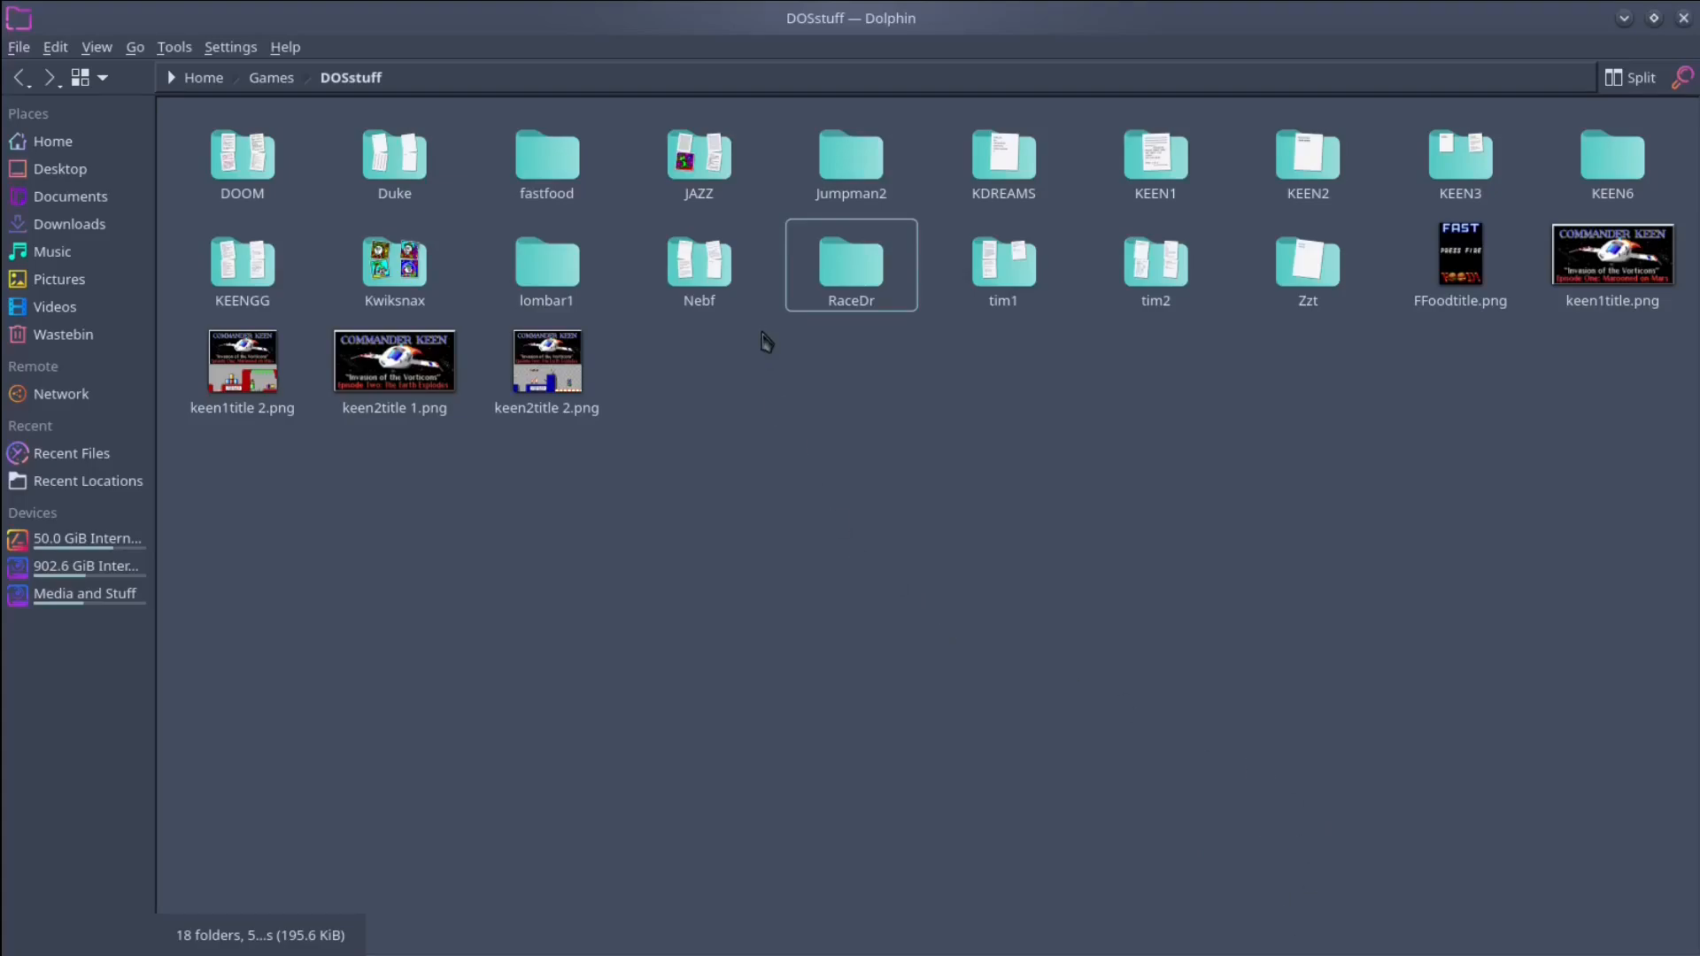
Step: Examine the files of the RaceDr folder inside DOSstuff in Dolphin and leave the folder again
click(874, 271)
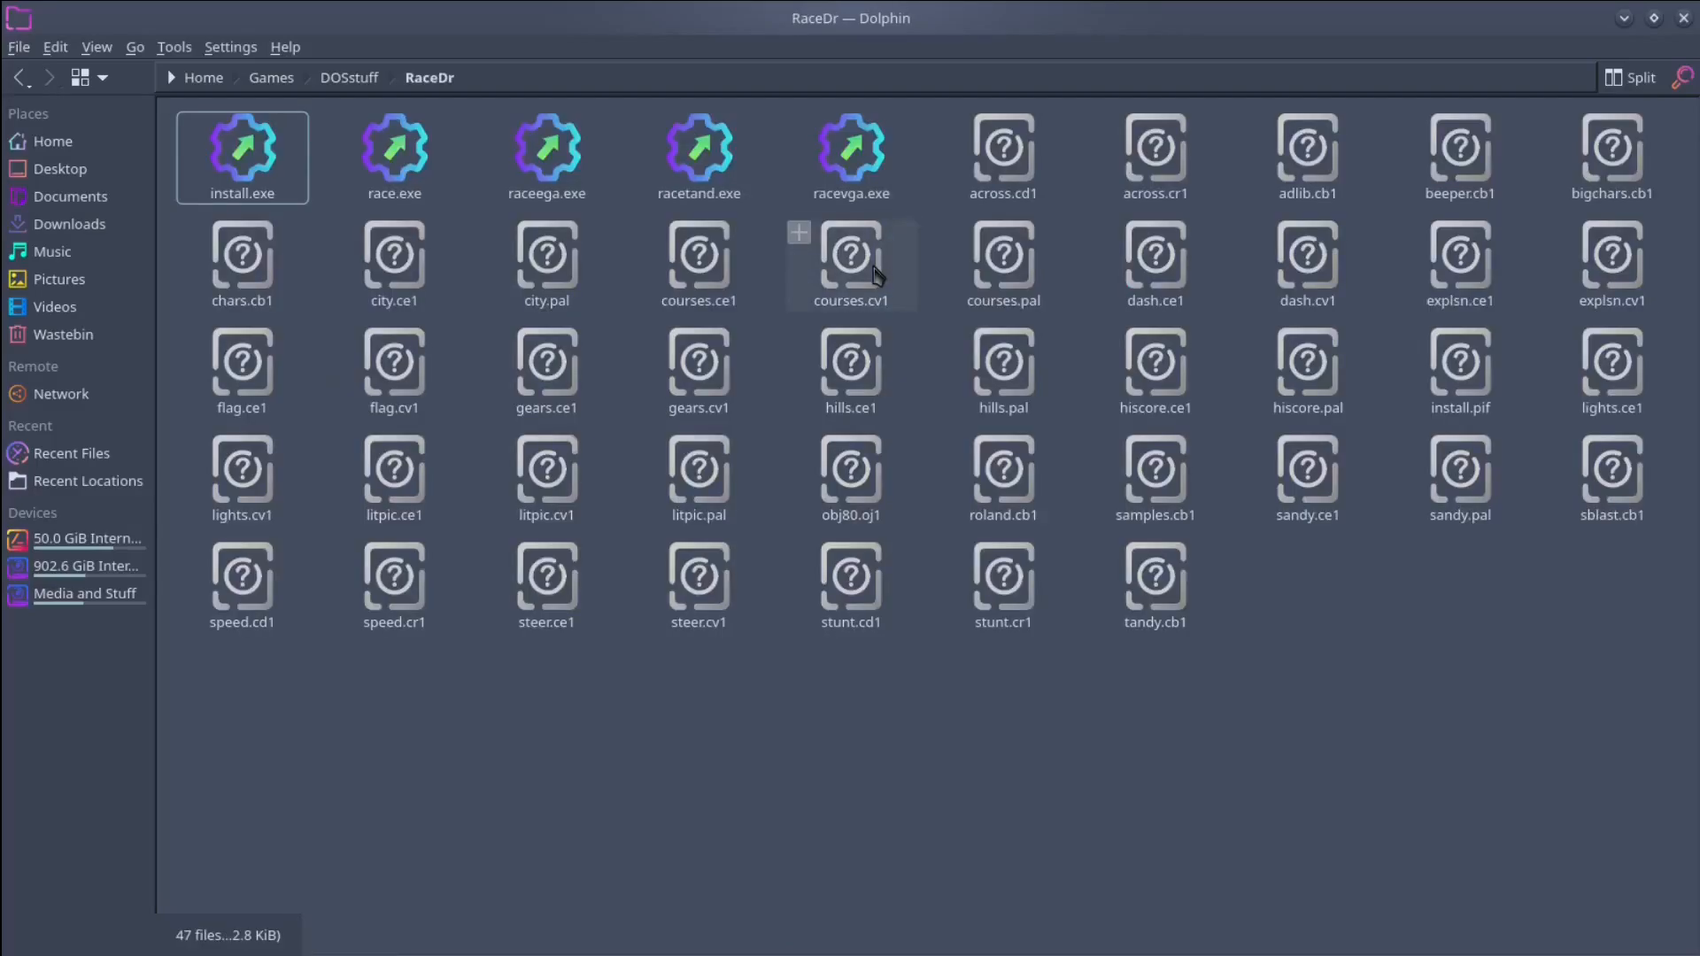
key(alt+Left)
click(21, 78)
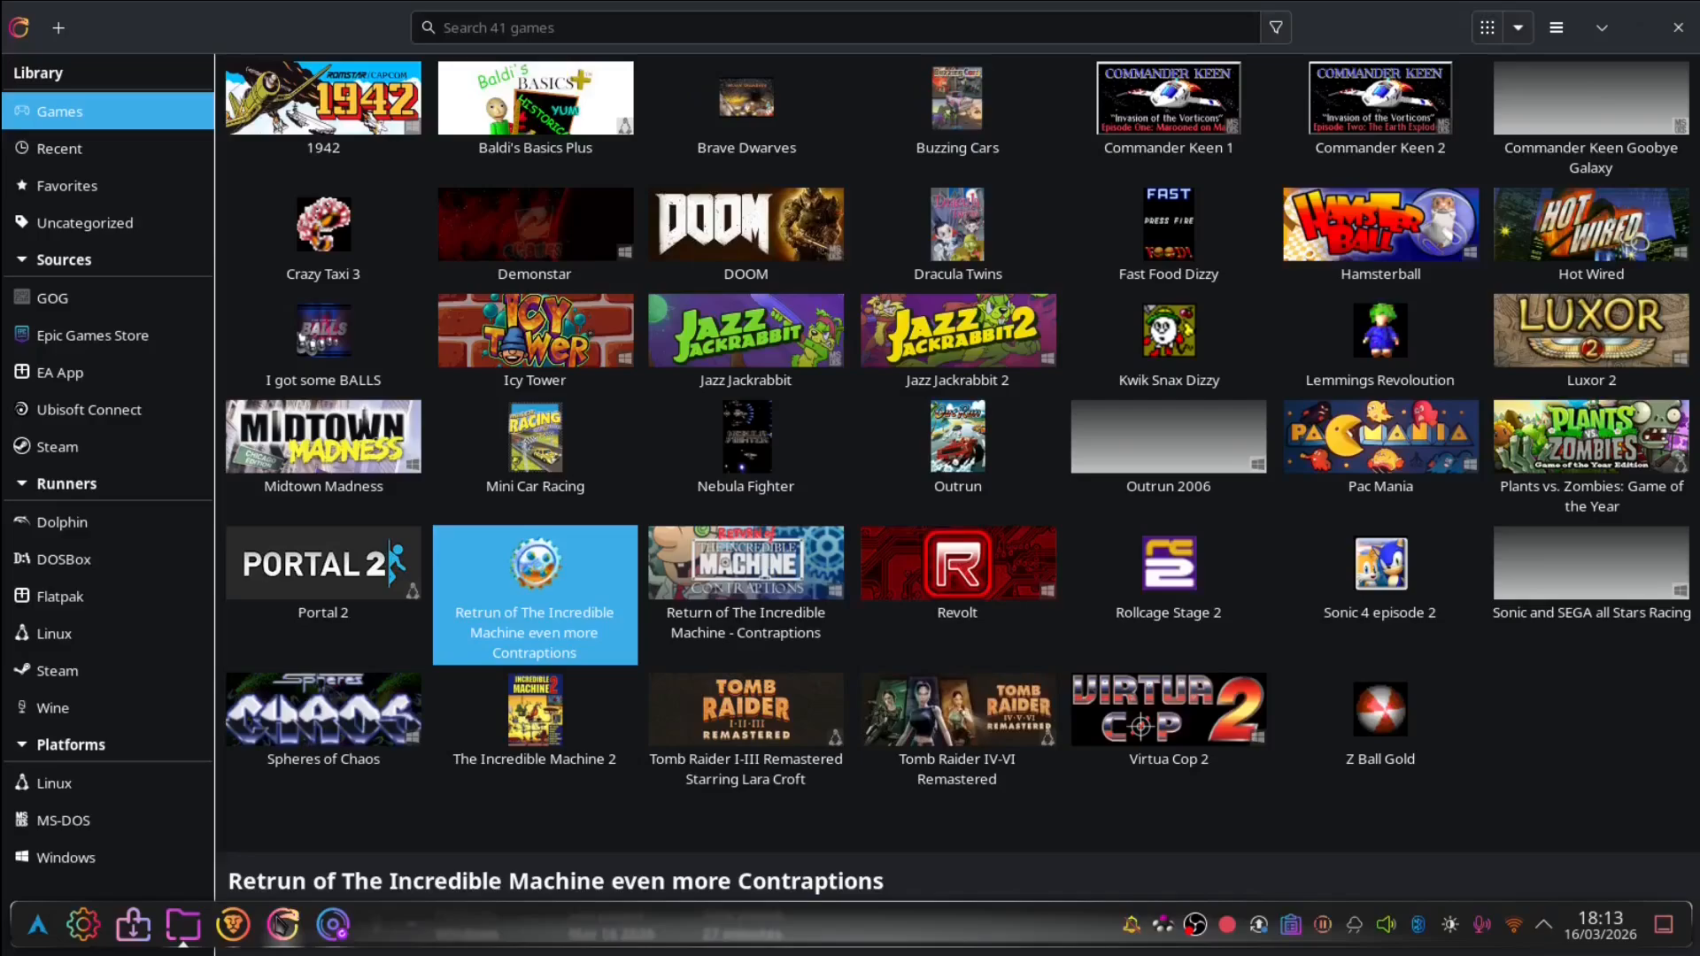
Step: Add a locally installed game in Lutris named Race Drivin with DOSBox (MS-DOS emulator) as its runner
click(59, 27)
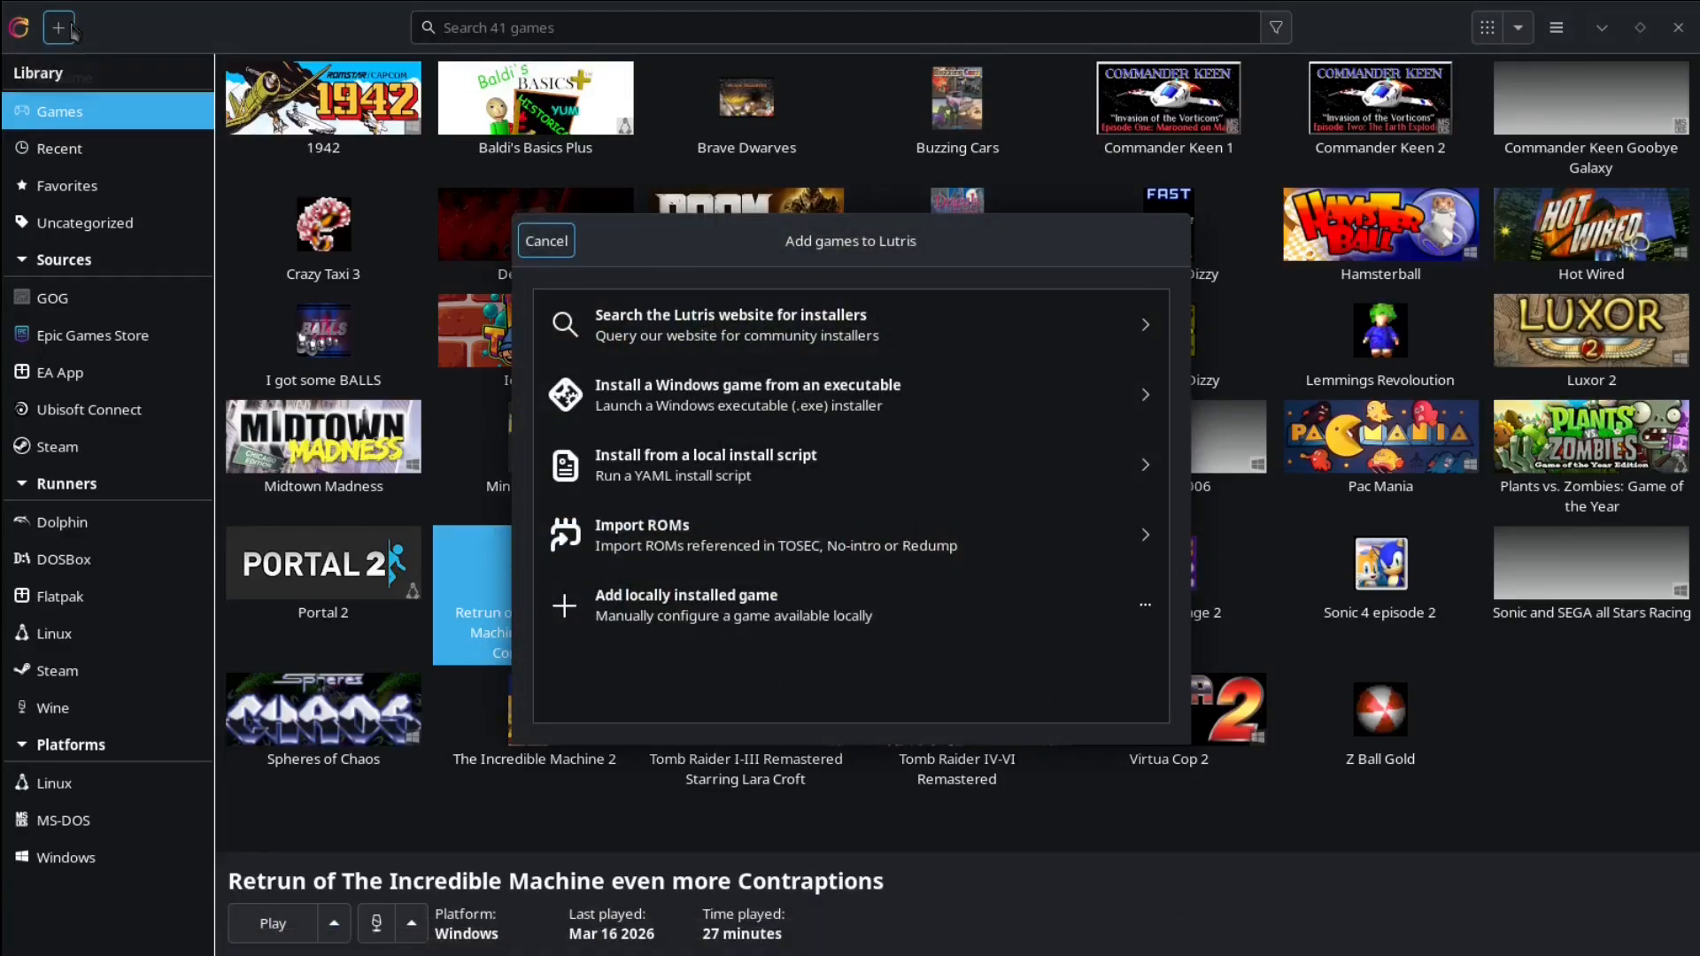
click(712, 619)
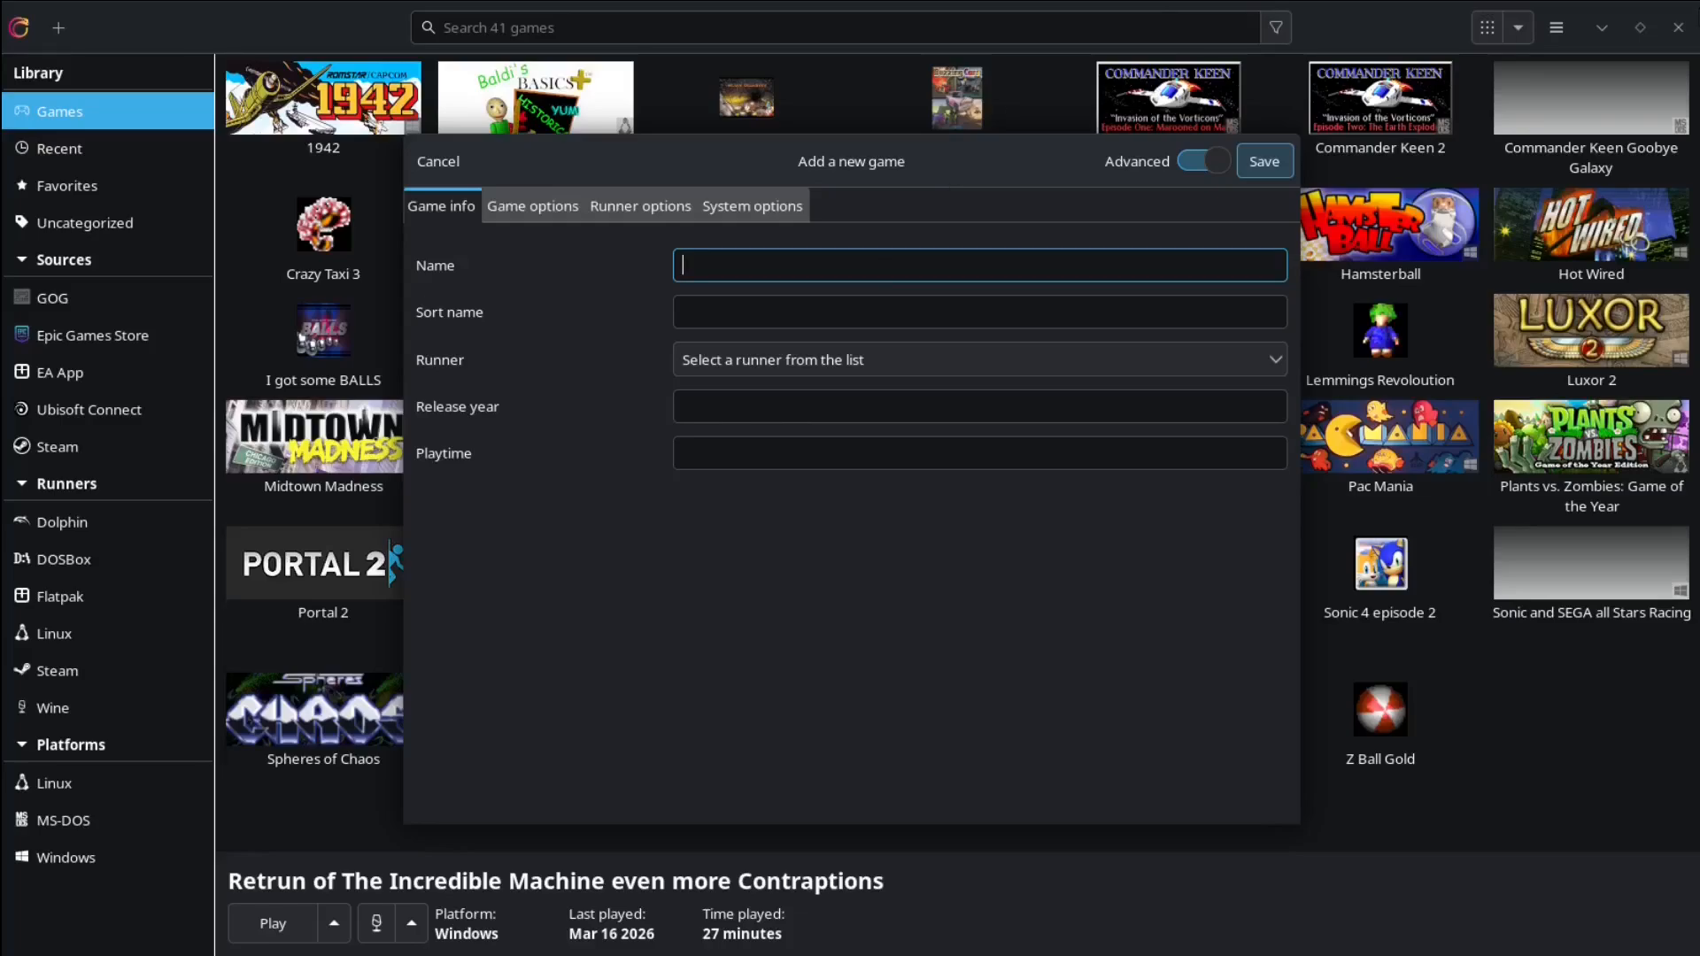
text(Race Drivin)
click(1148, 365)
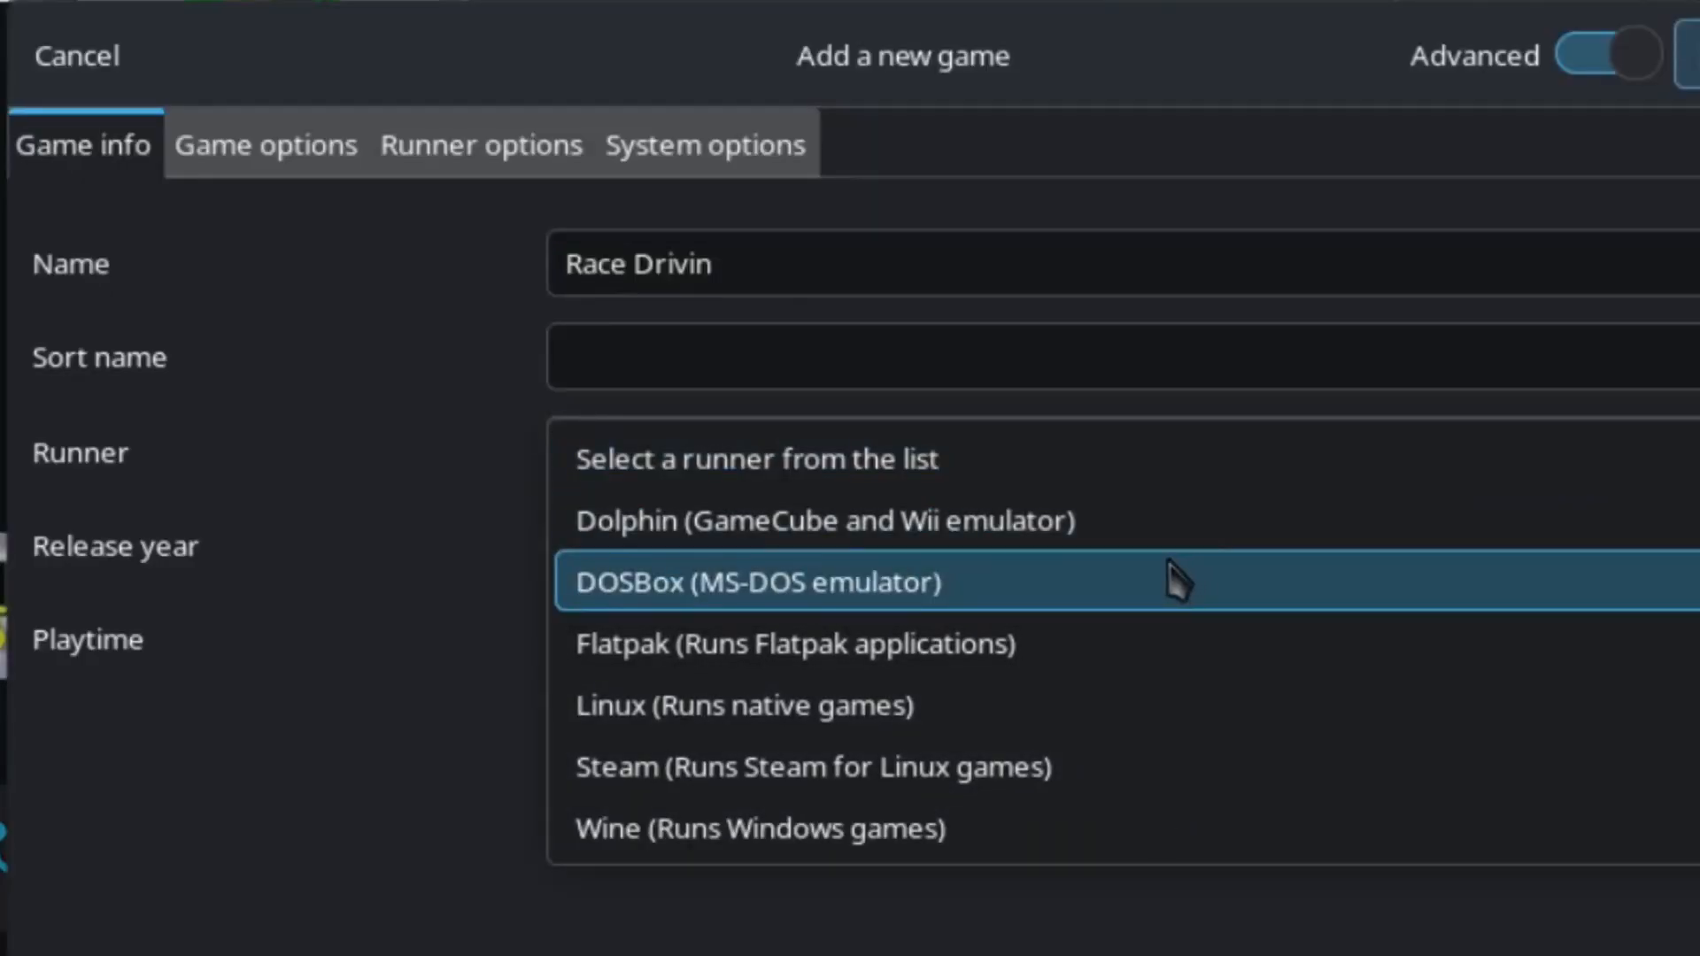
click(1170, 577)
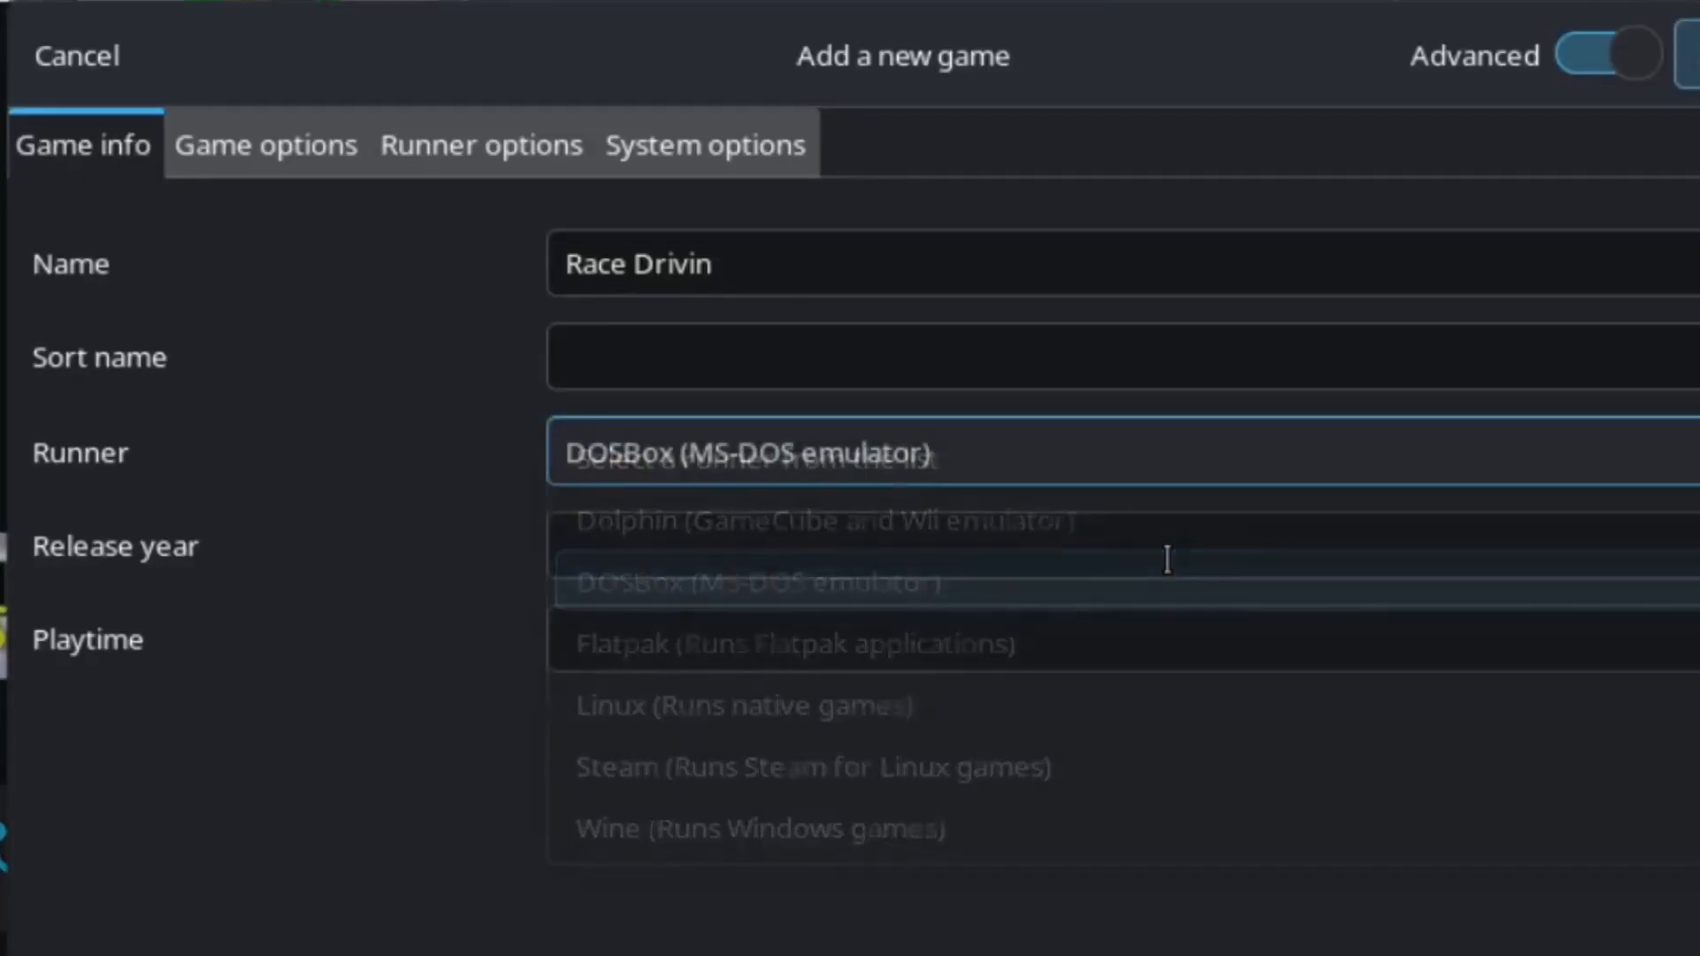
Step: Set the game's main file to racevga.exe from Games/DOSstuff/RaceDr
click(259, 146)
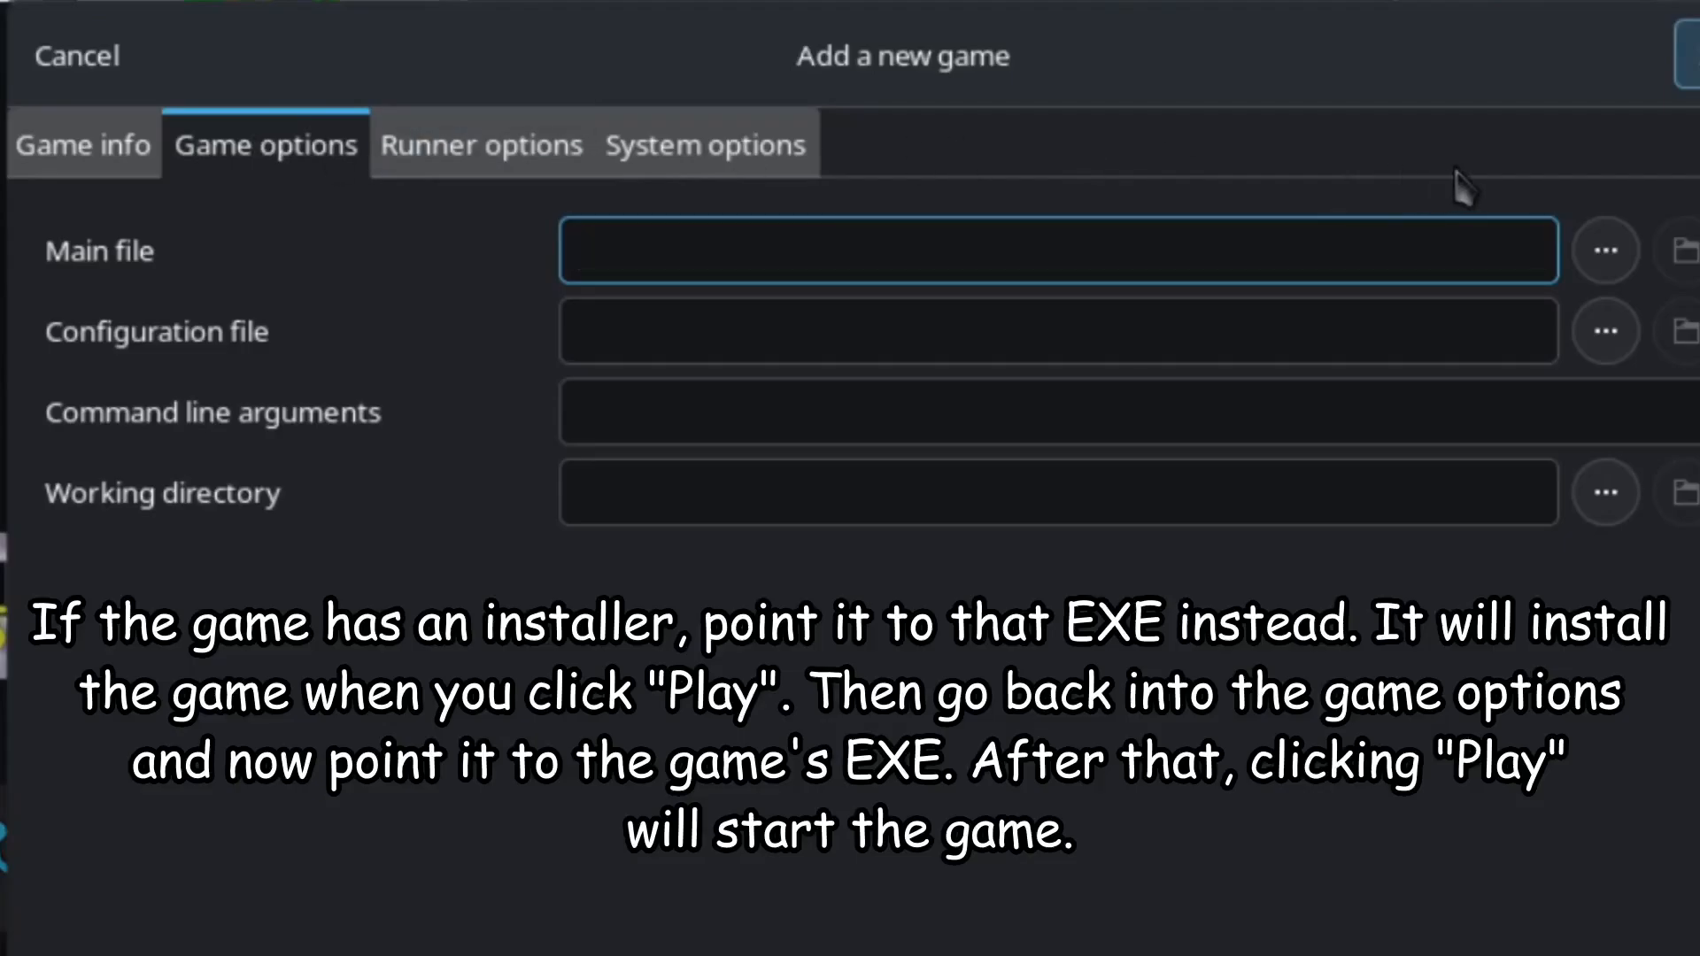
click(1606, 250)
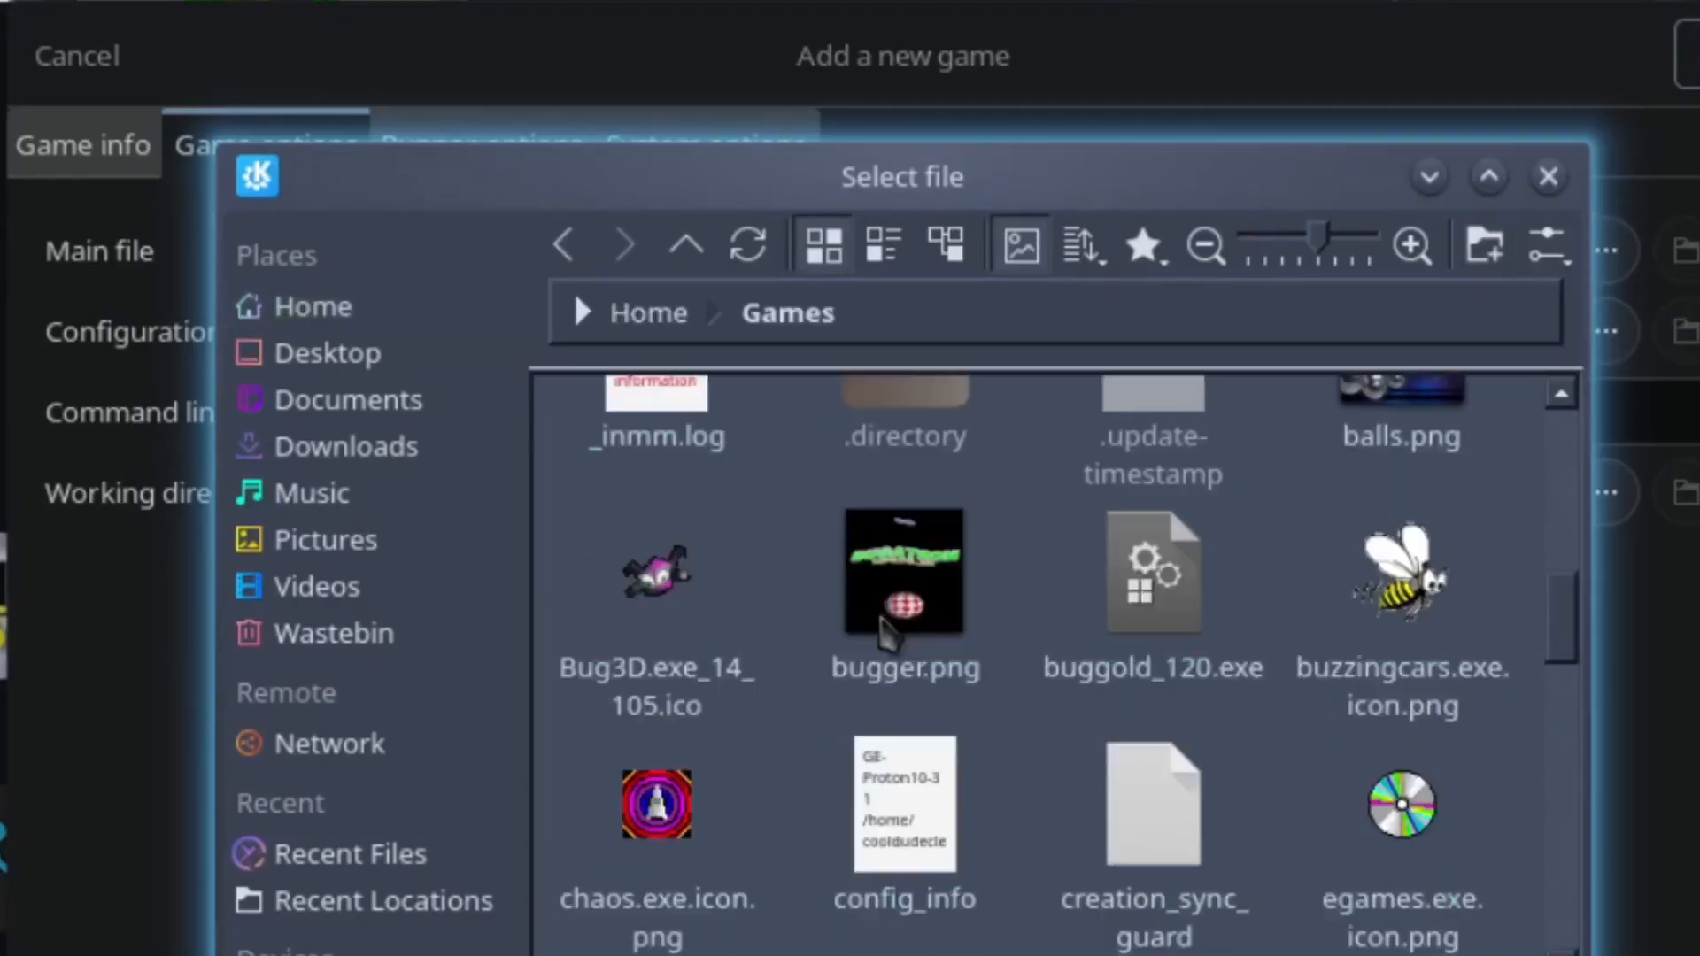
scroll(883, 619, up, 5)
click(908, 462)
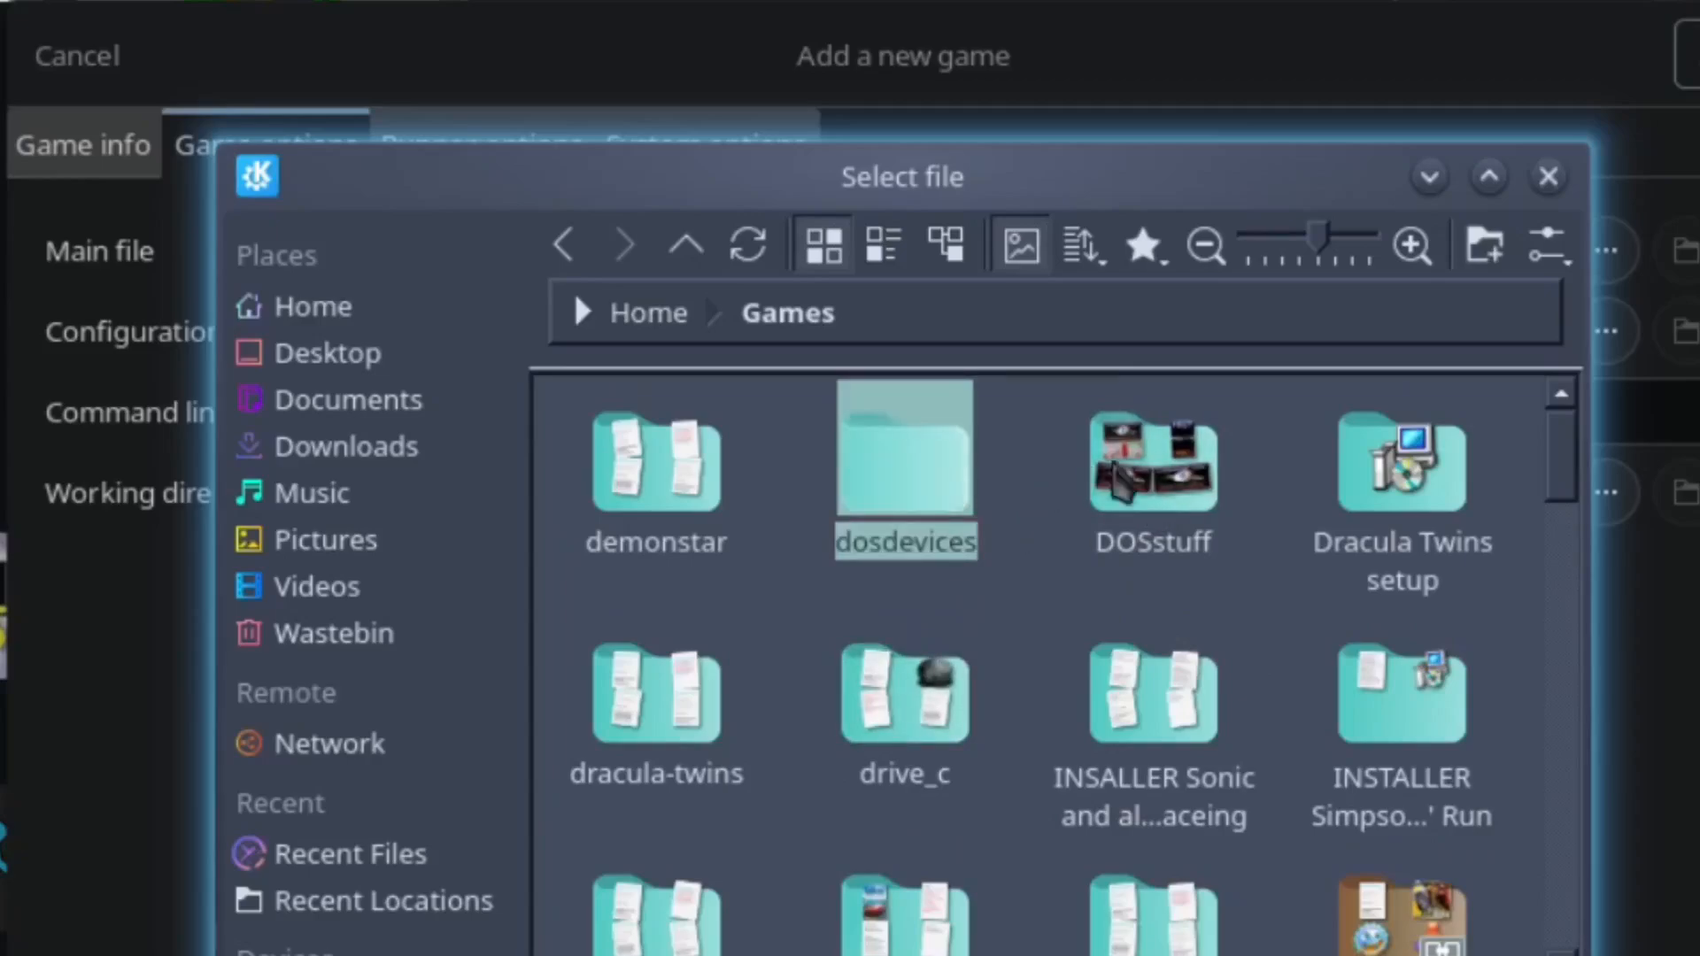
double_click(1178, 480)
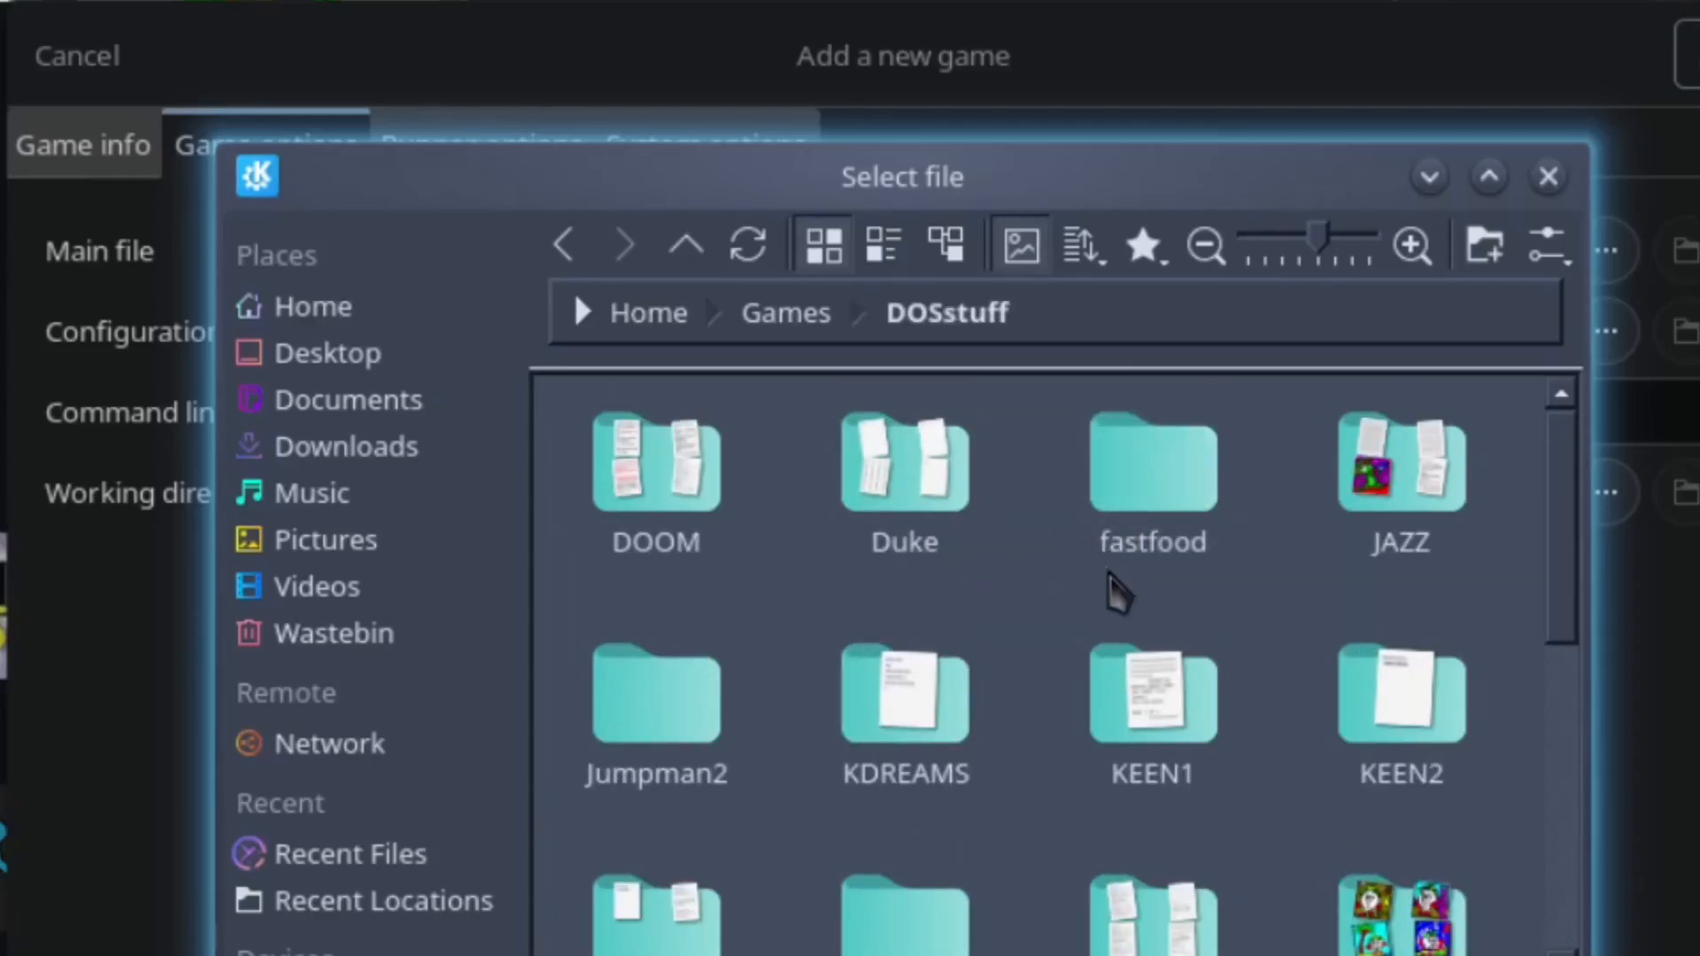
scroll(1044, 655, down, 3)
double_click(1140, 801)
scroll(1138, 833, down, 3)
scroll(1132, 801, down, 7)
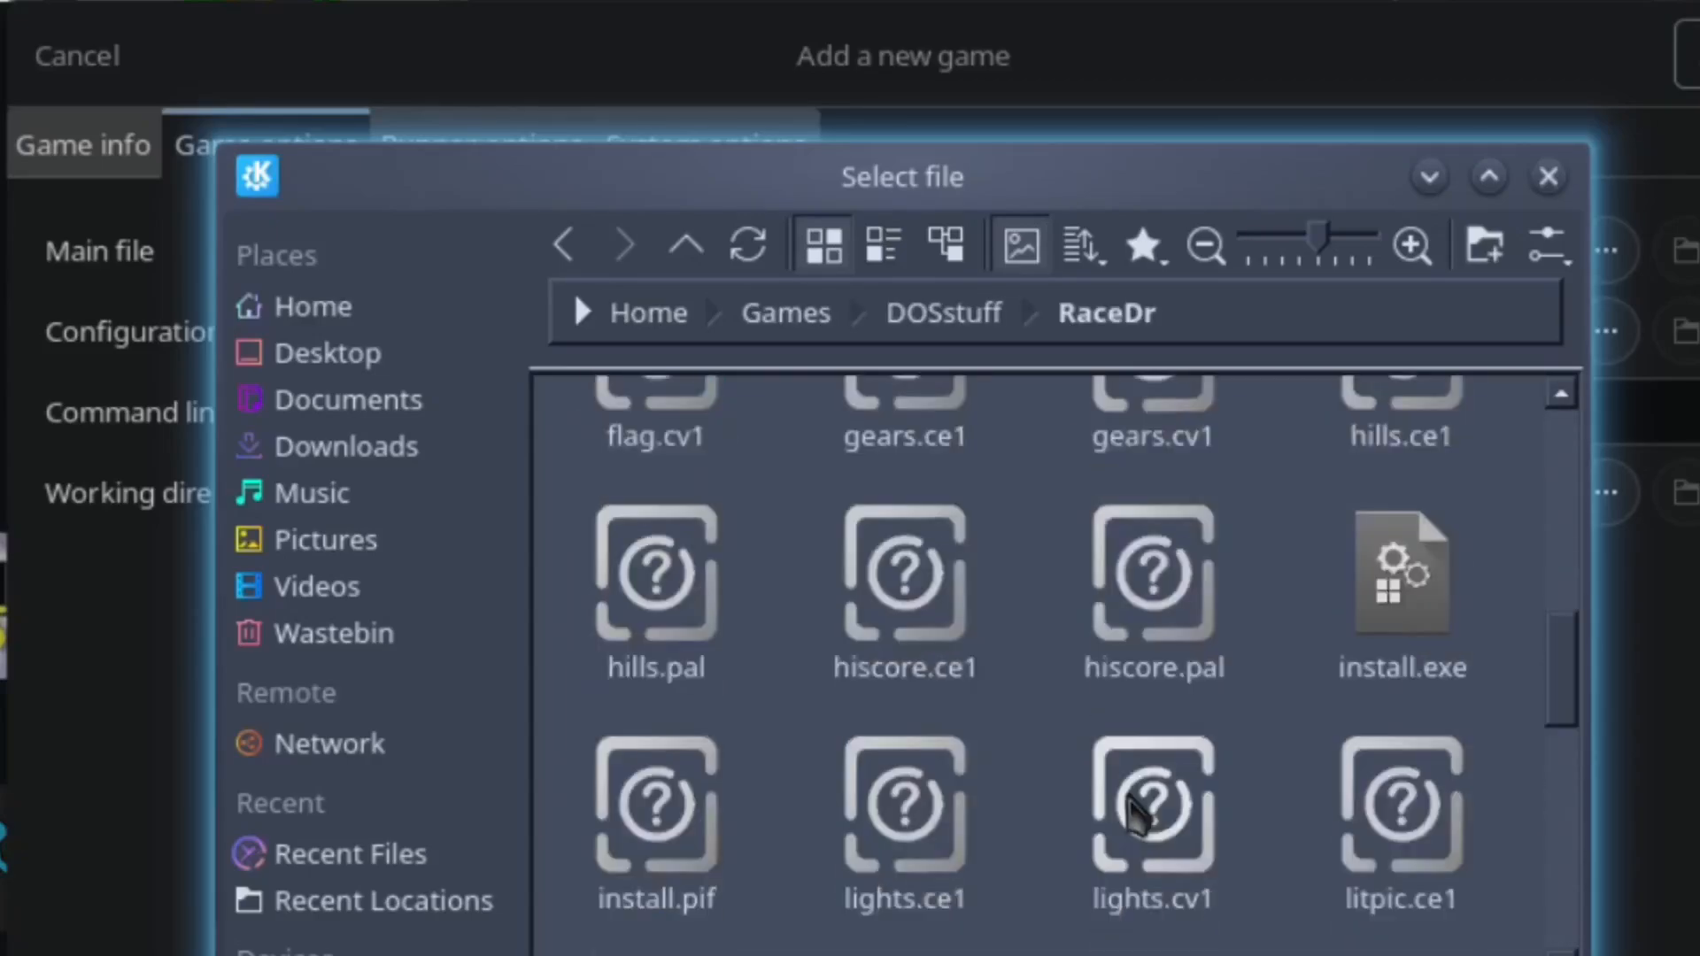
scroll(1133, 810, up, 3)
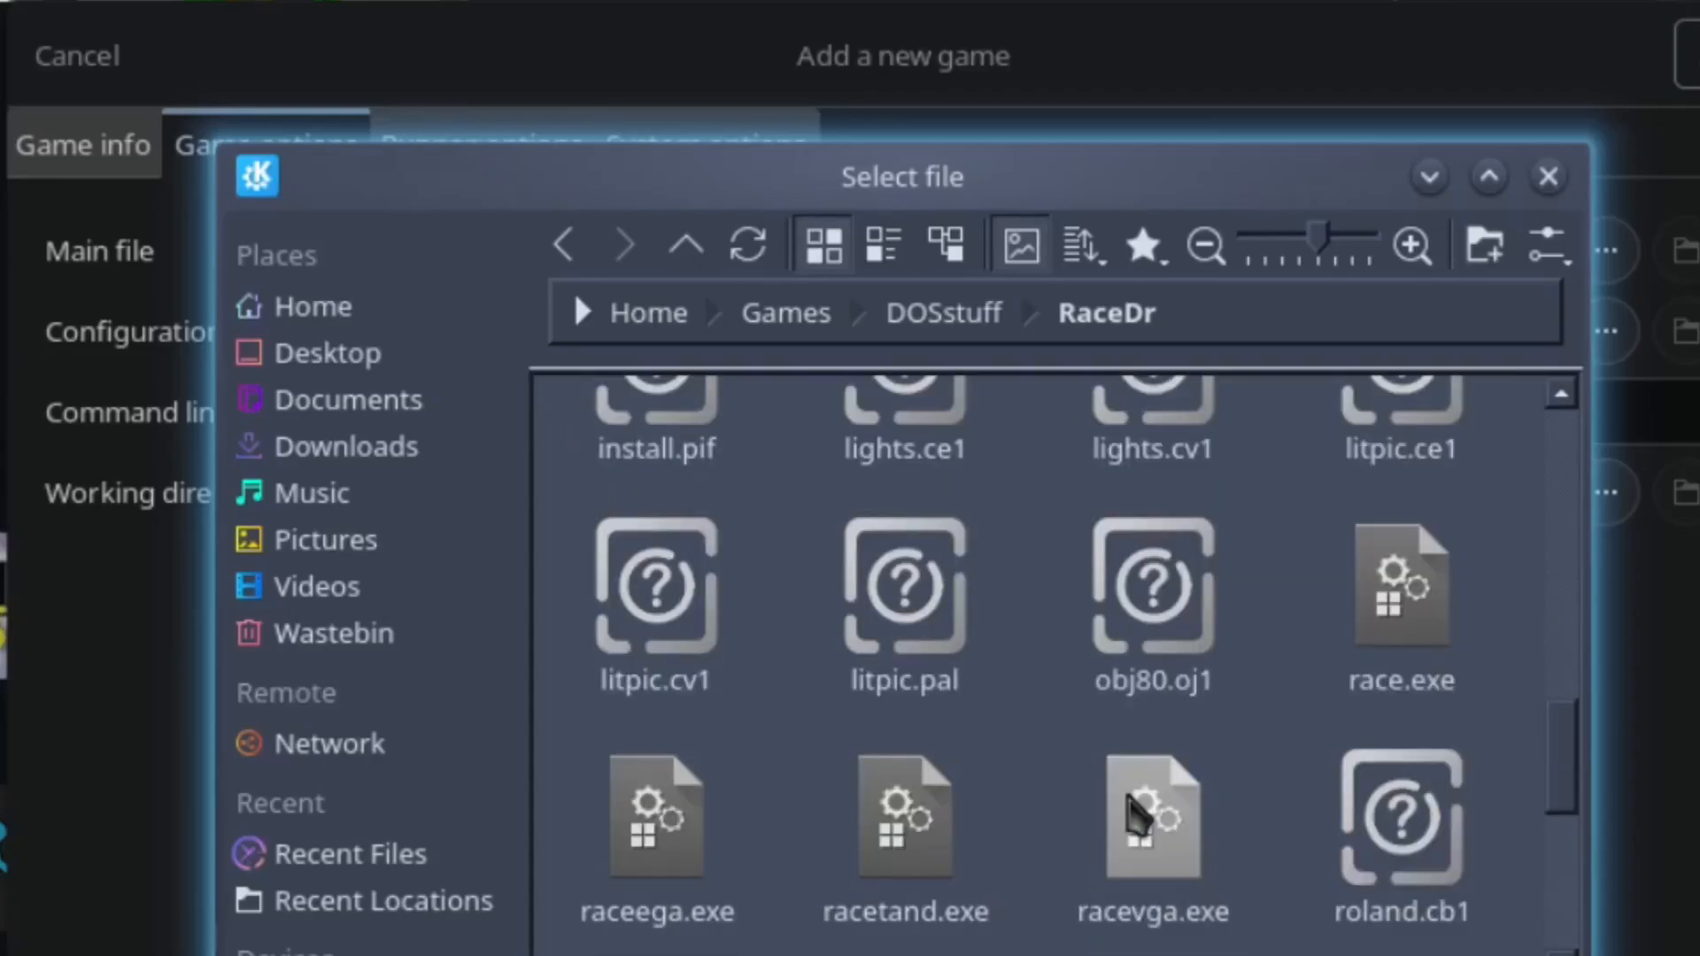
click(1155, 850)
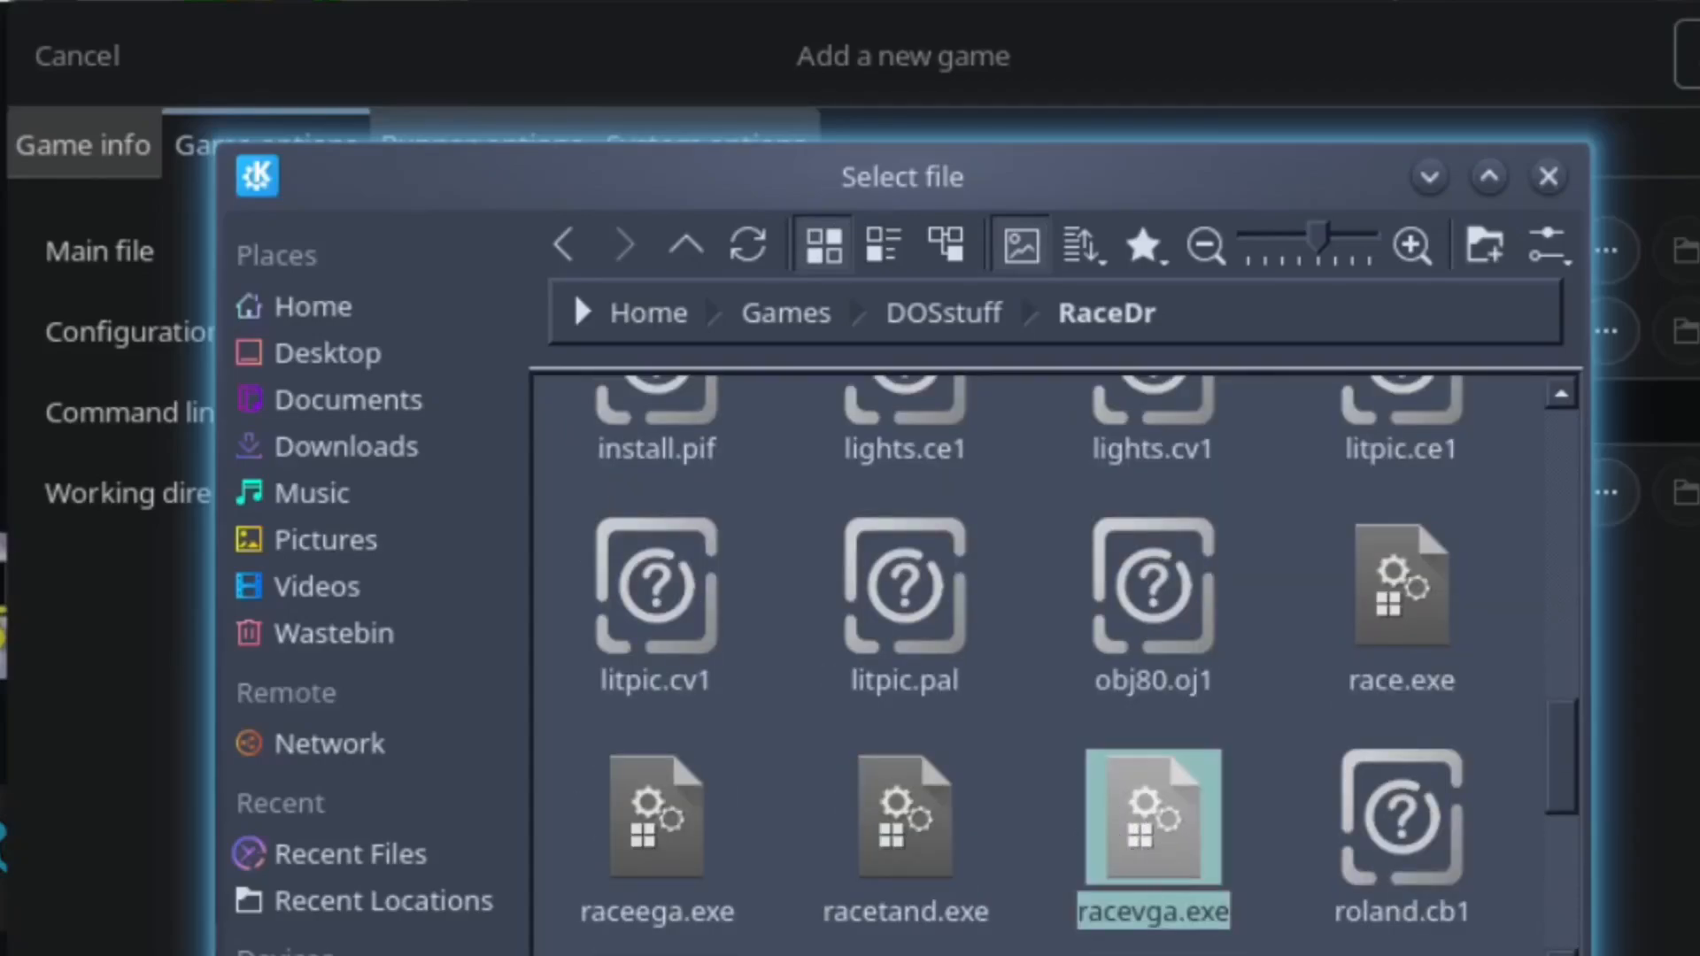
key(Return)
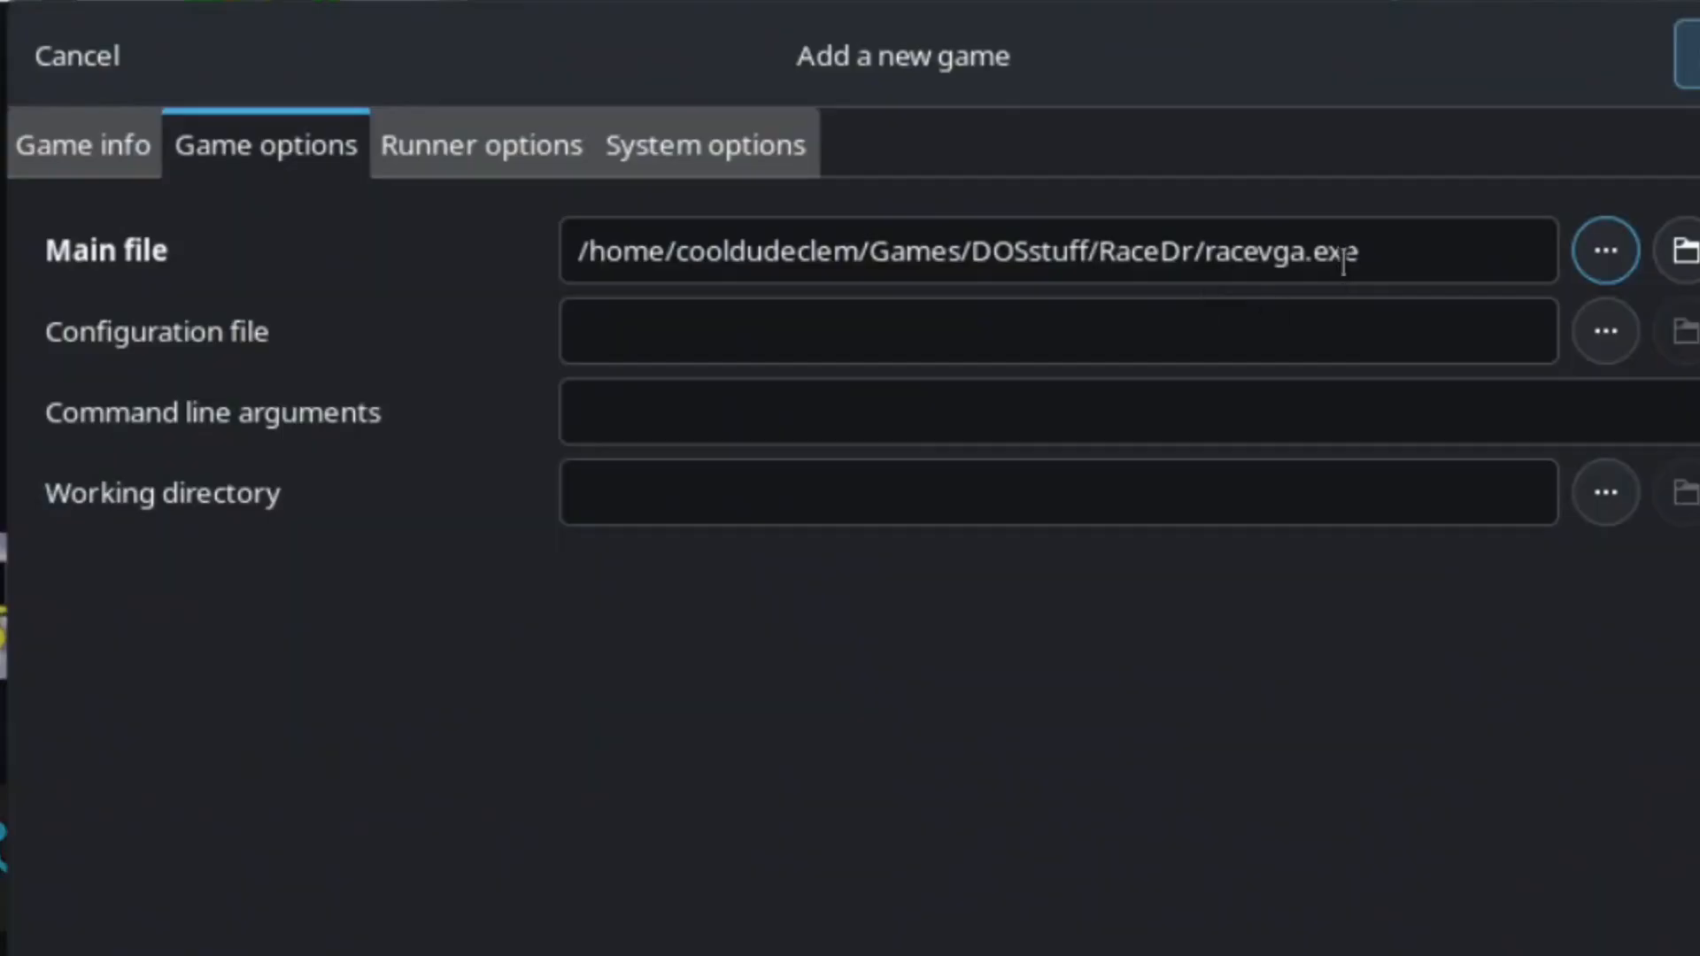
Step: Copy the folder part of the main file path, up to RaceDr/, into the working directory
click(1183, 247)
mouse_move(1567, 489)
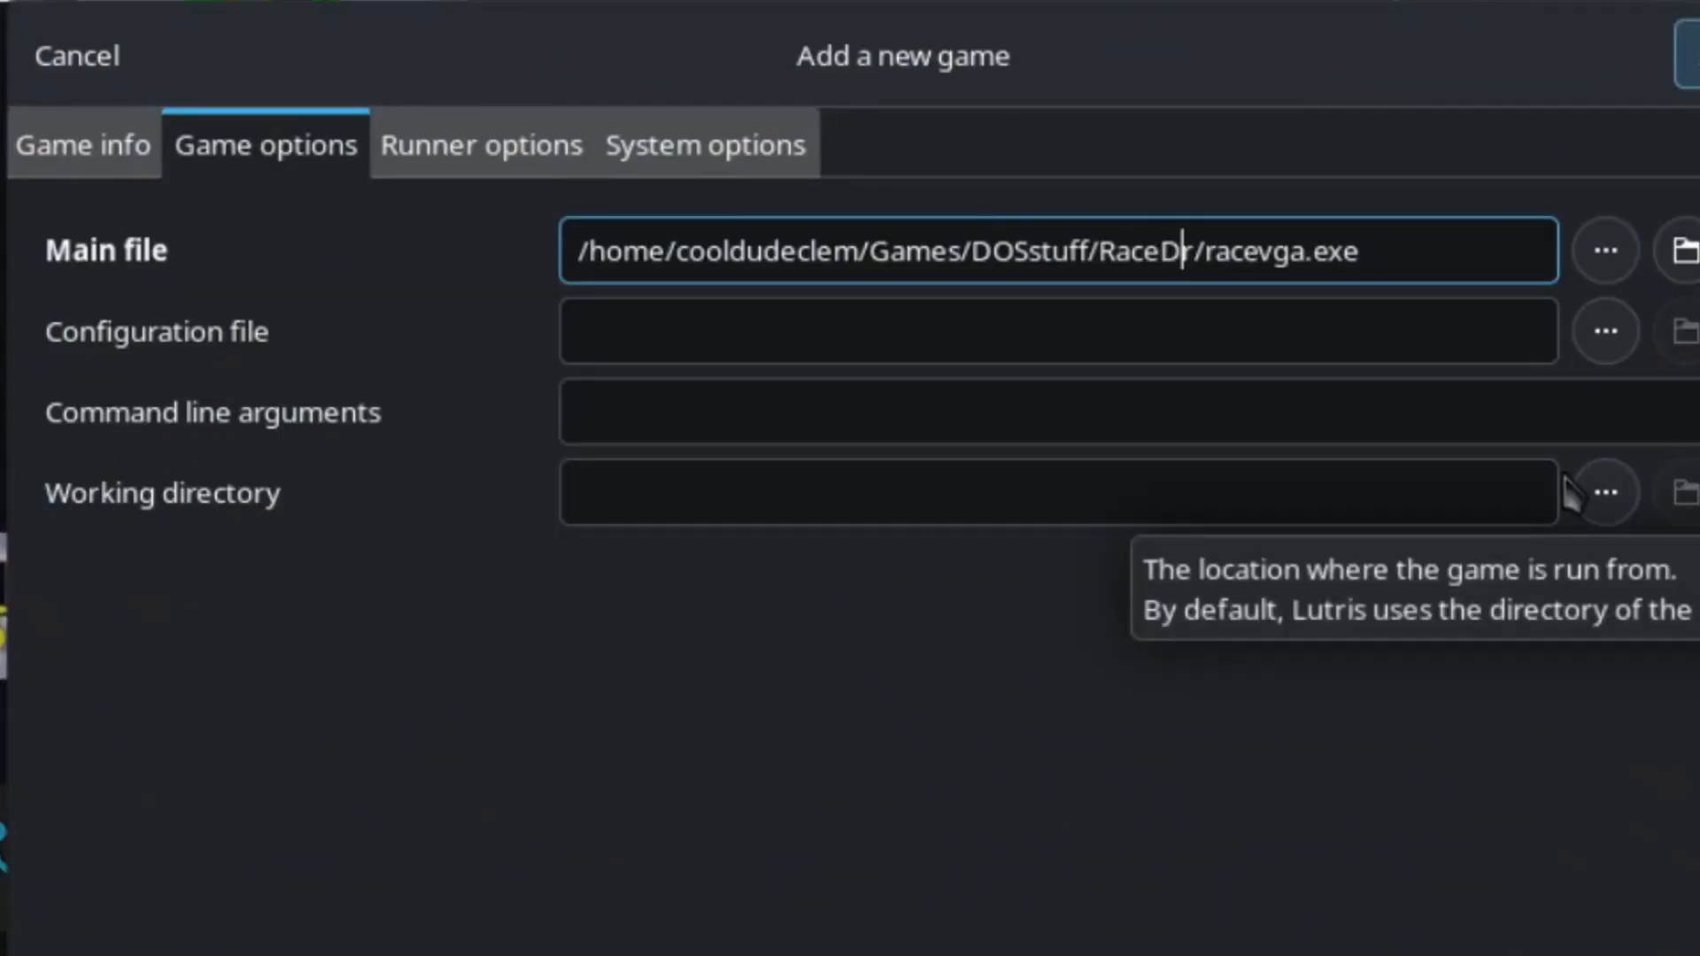
key(Right)
key(Right)
key(ctrl+shift+Left)
key(ctrl+shift+Left)
key(ctrl+shift+Left)
key(ctrl+shift+Left)
key(ctrl+shift+Left)
key(ctrl+shift+Left)
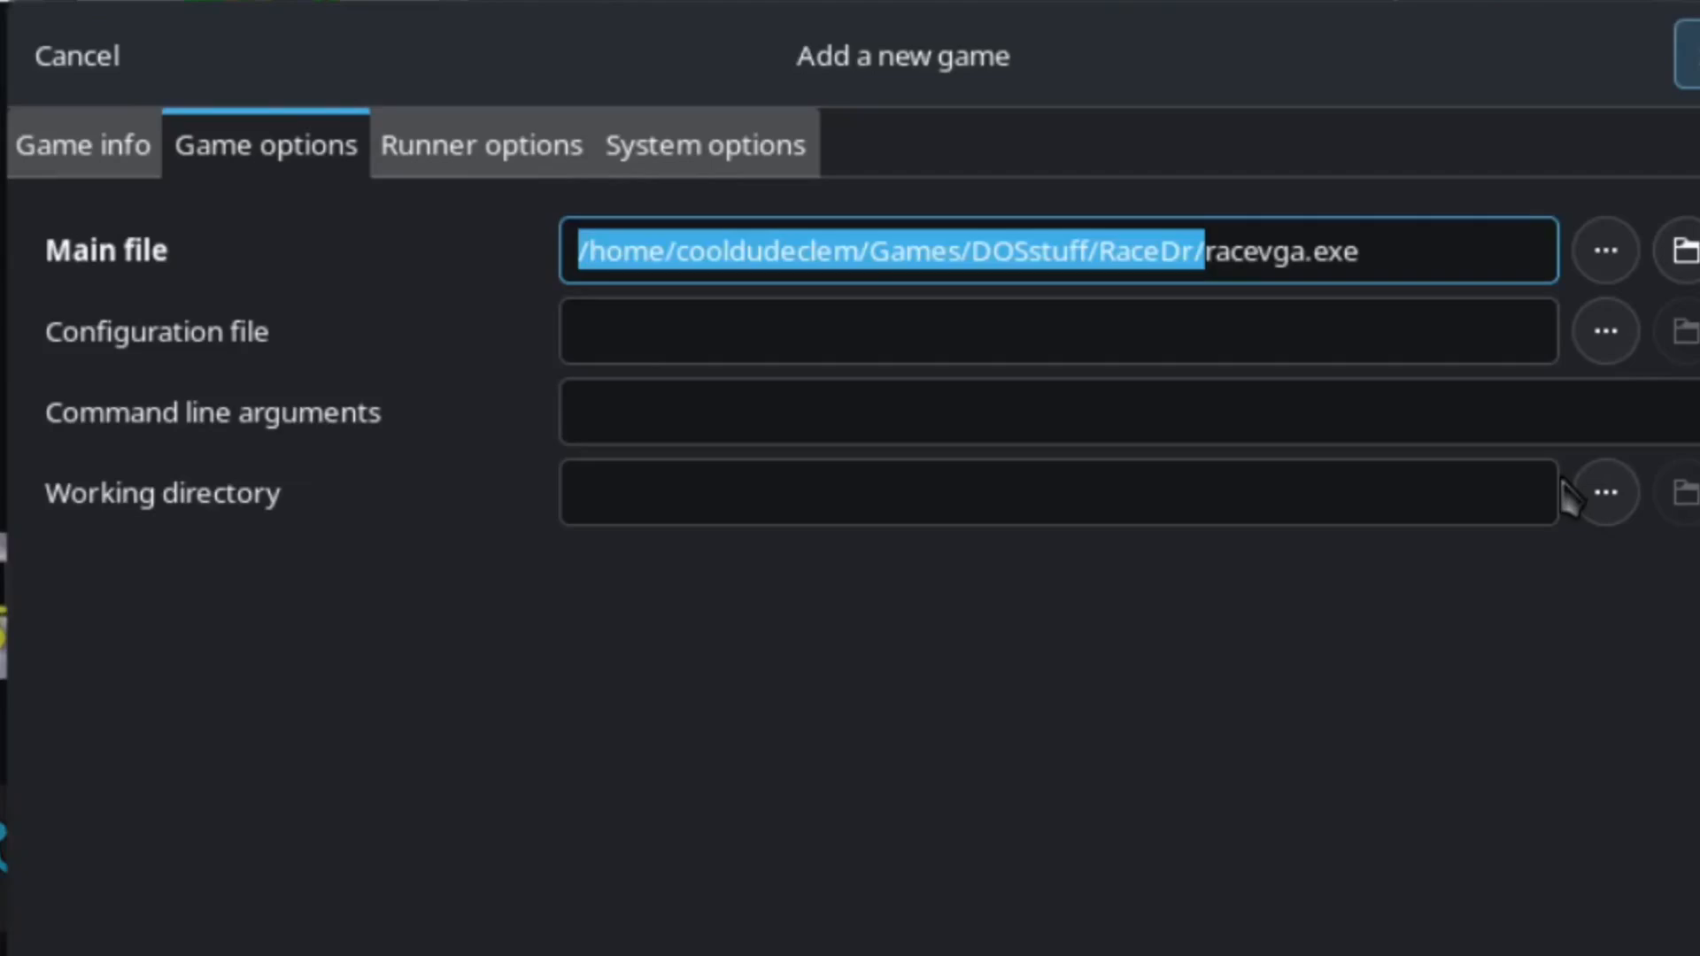
middle_click(1110, 500)
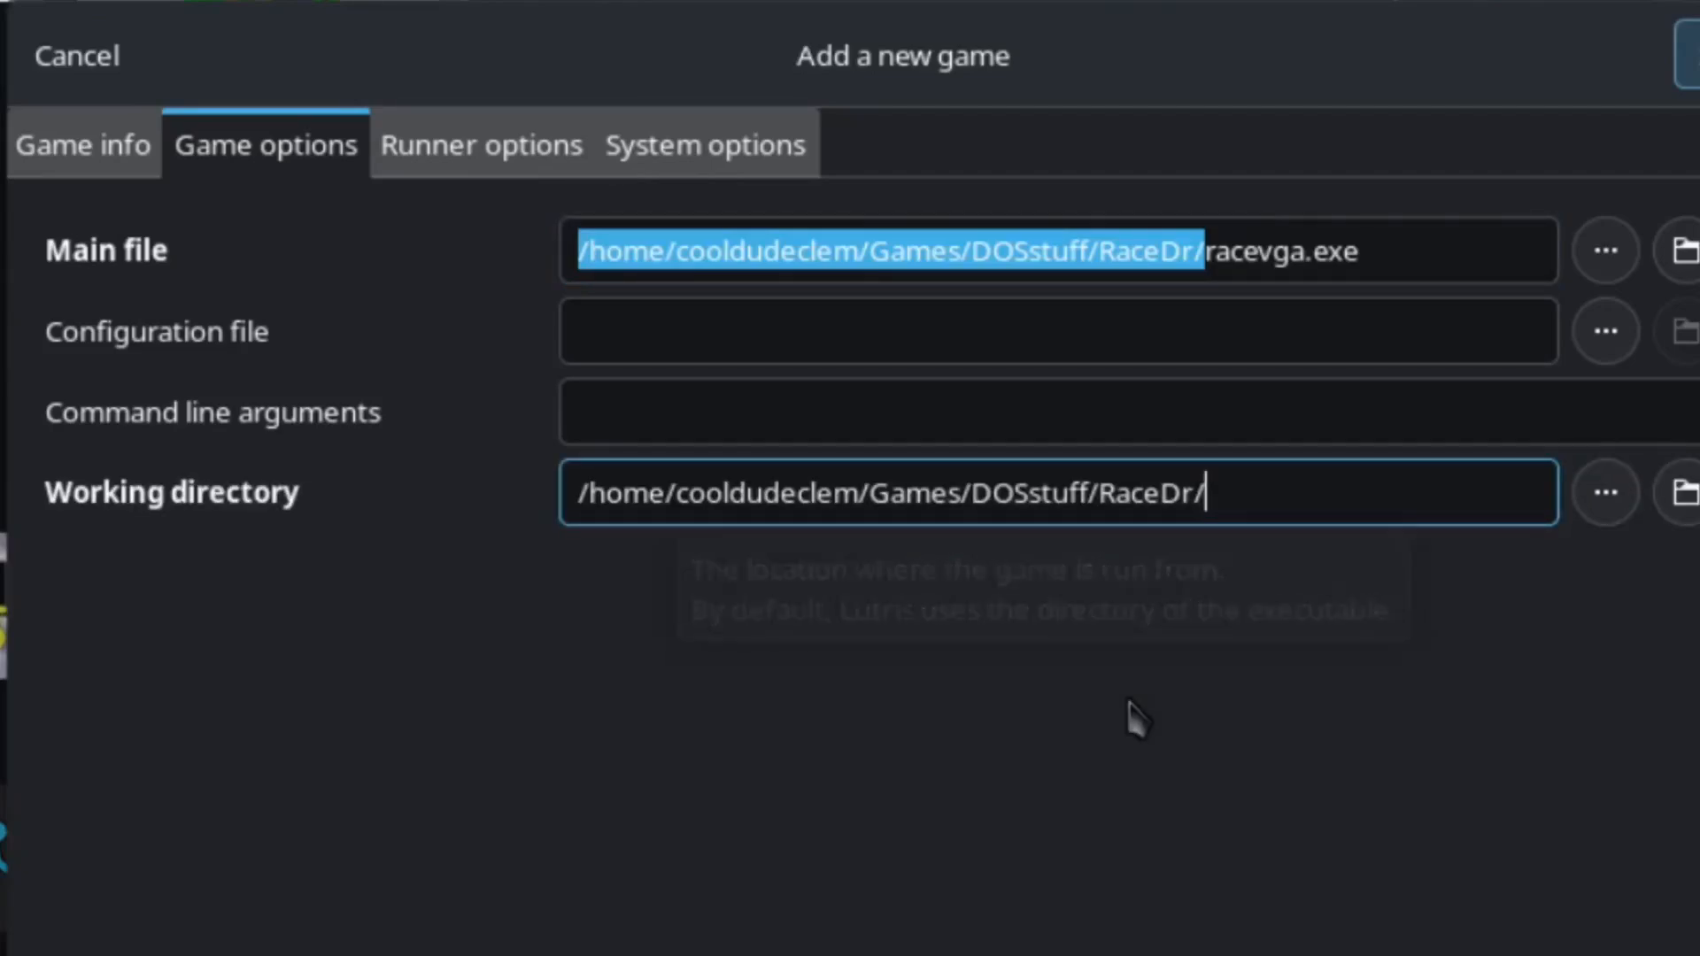
Step: Enable Open game in fullscreen for the DOSBox runner and save the new game
click(483, 146)
click(641, 420)
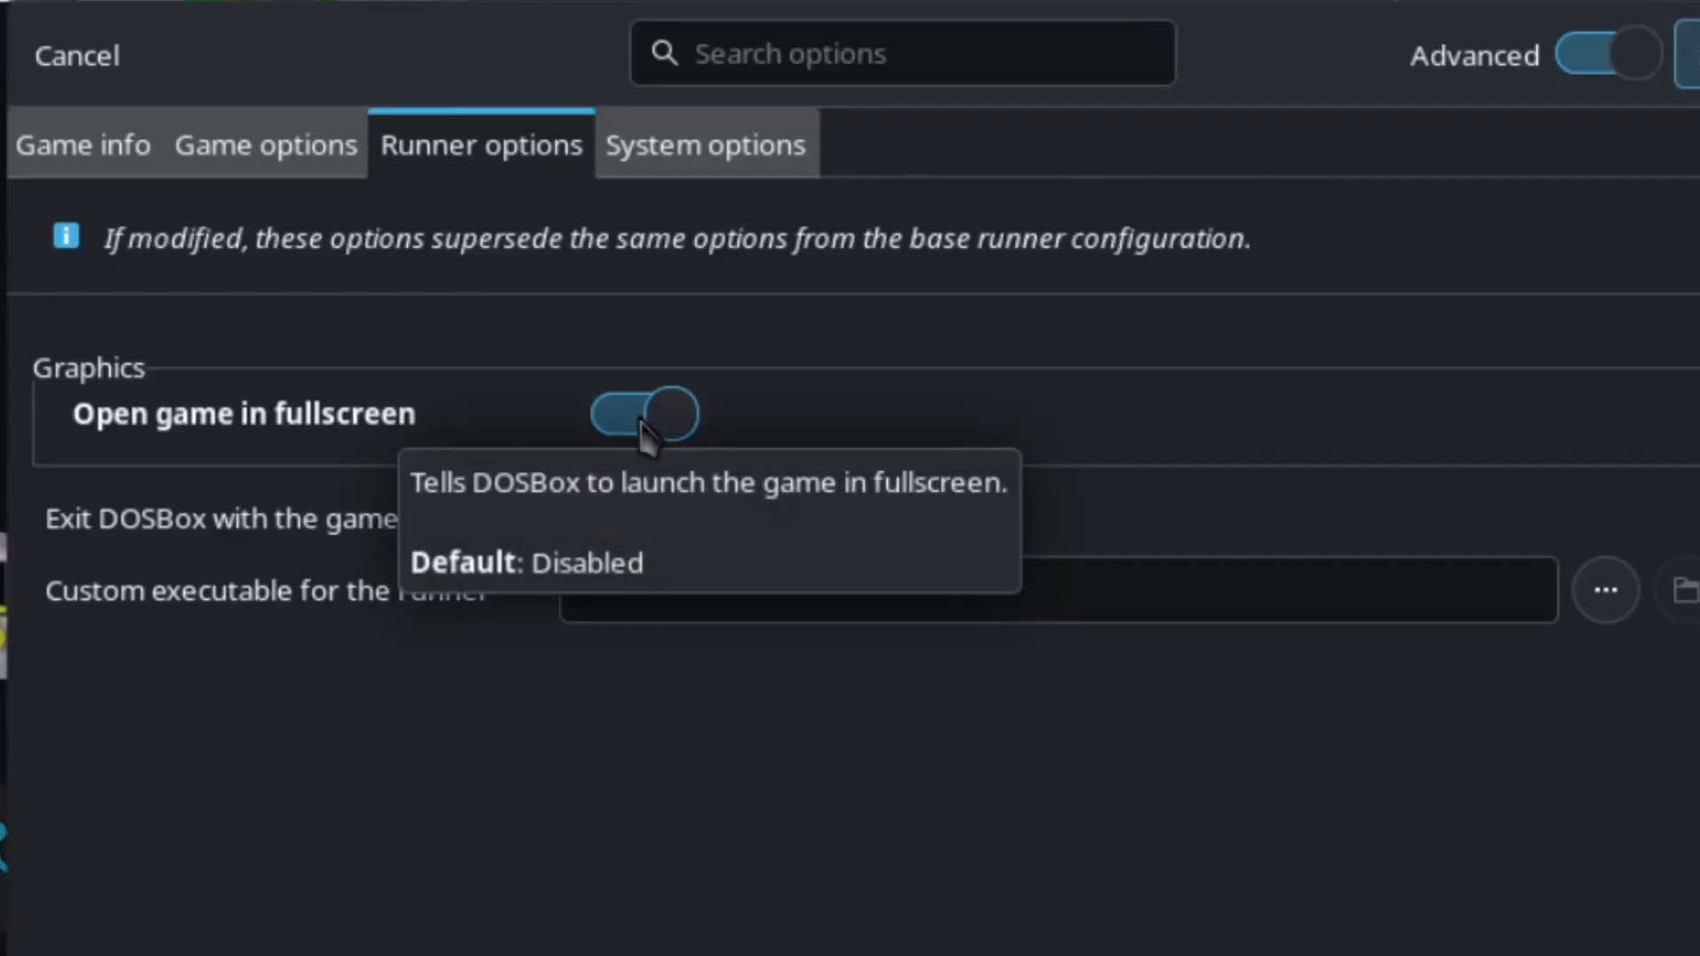
click(1268, 172)
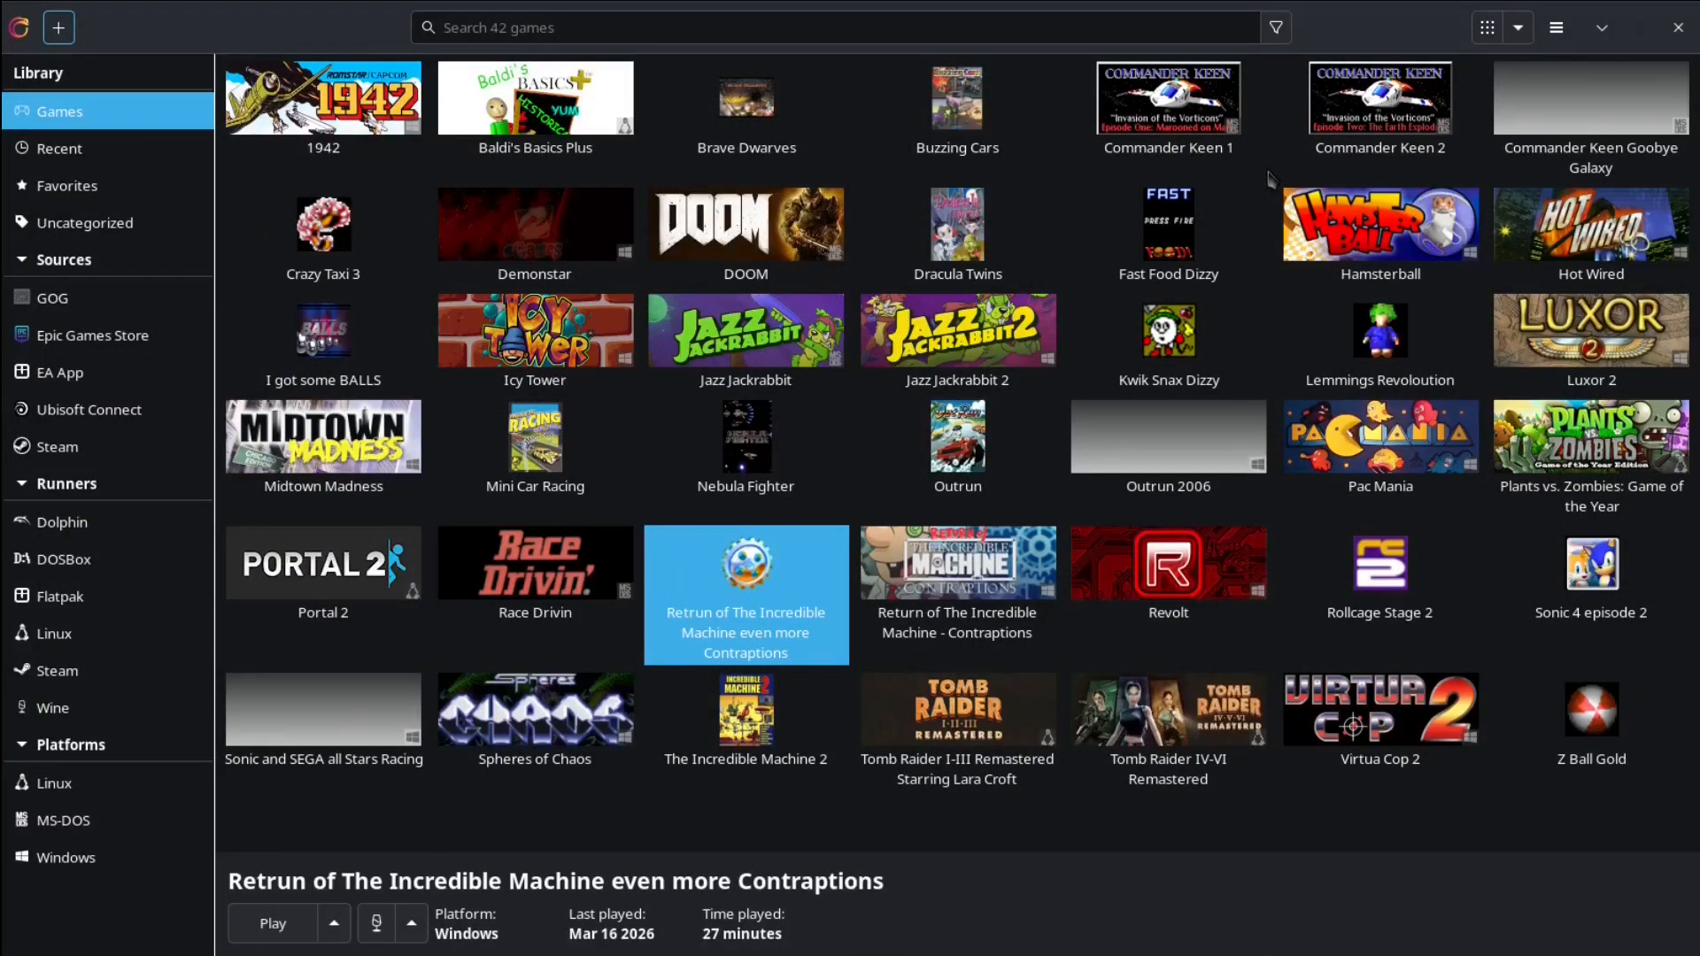
Step: Launch Race Drivin from the library and continue past its intro to the player one car selection
click(582, 597)
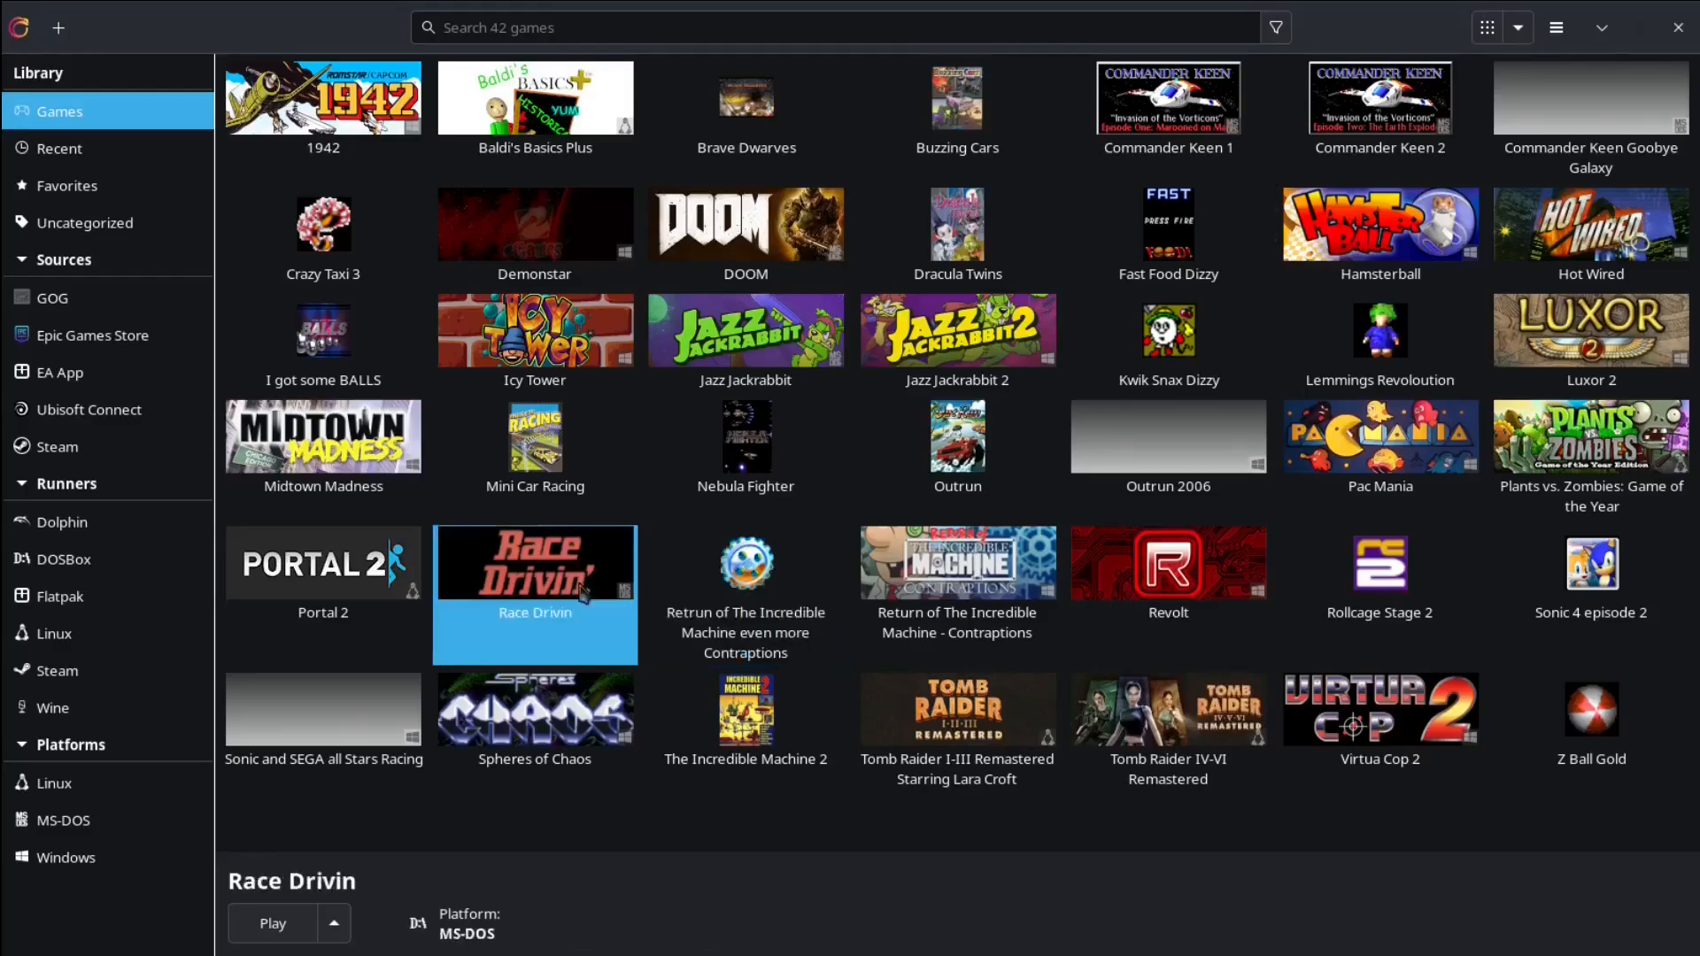
click(284, 923)
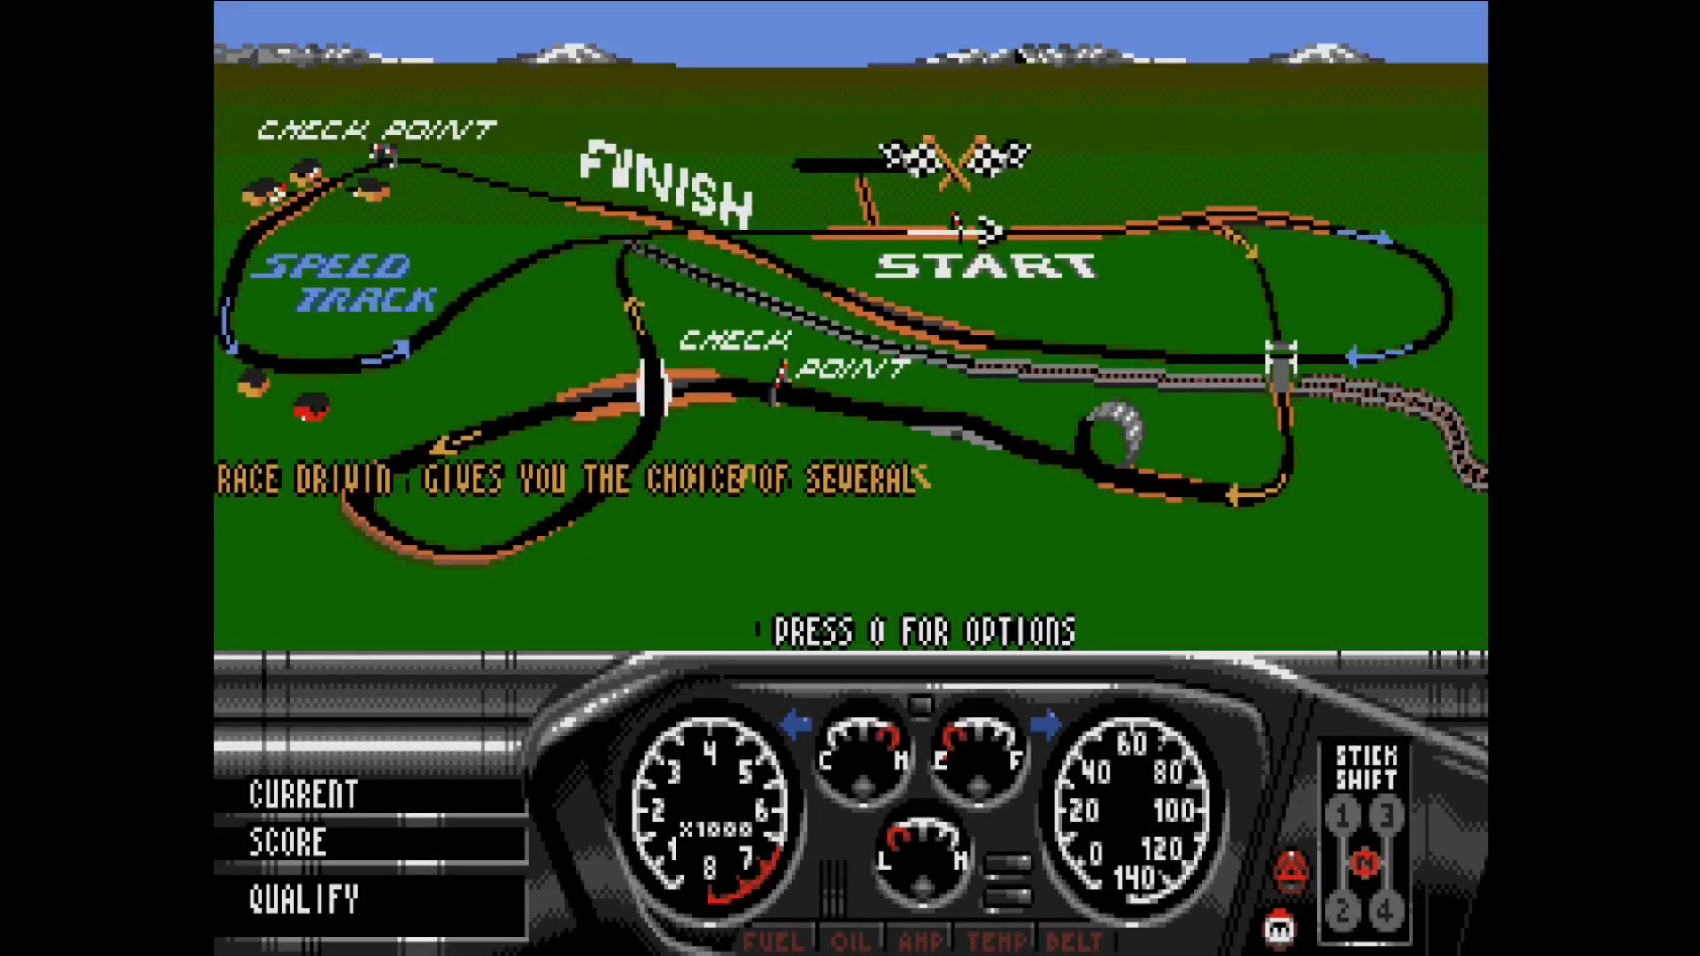
key(space)
key(space)
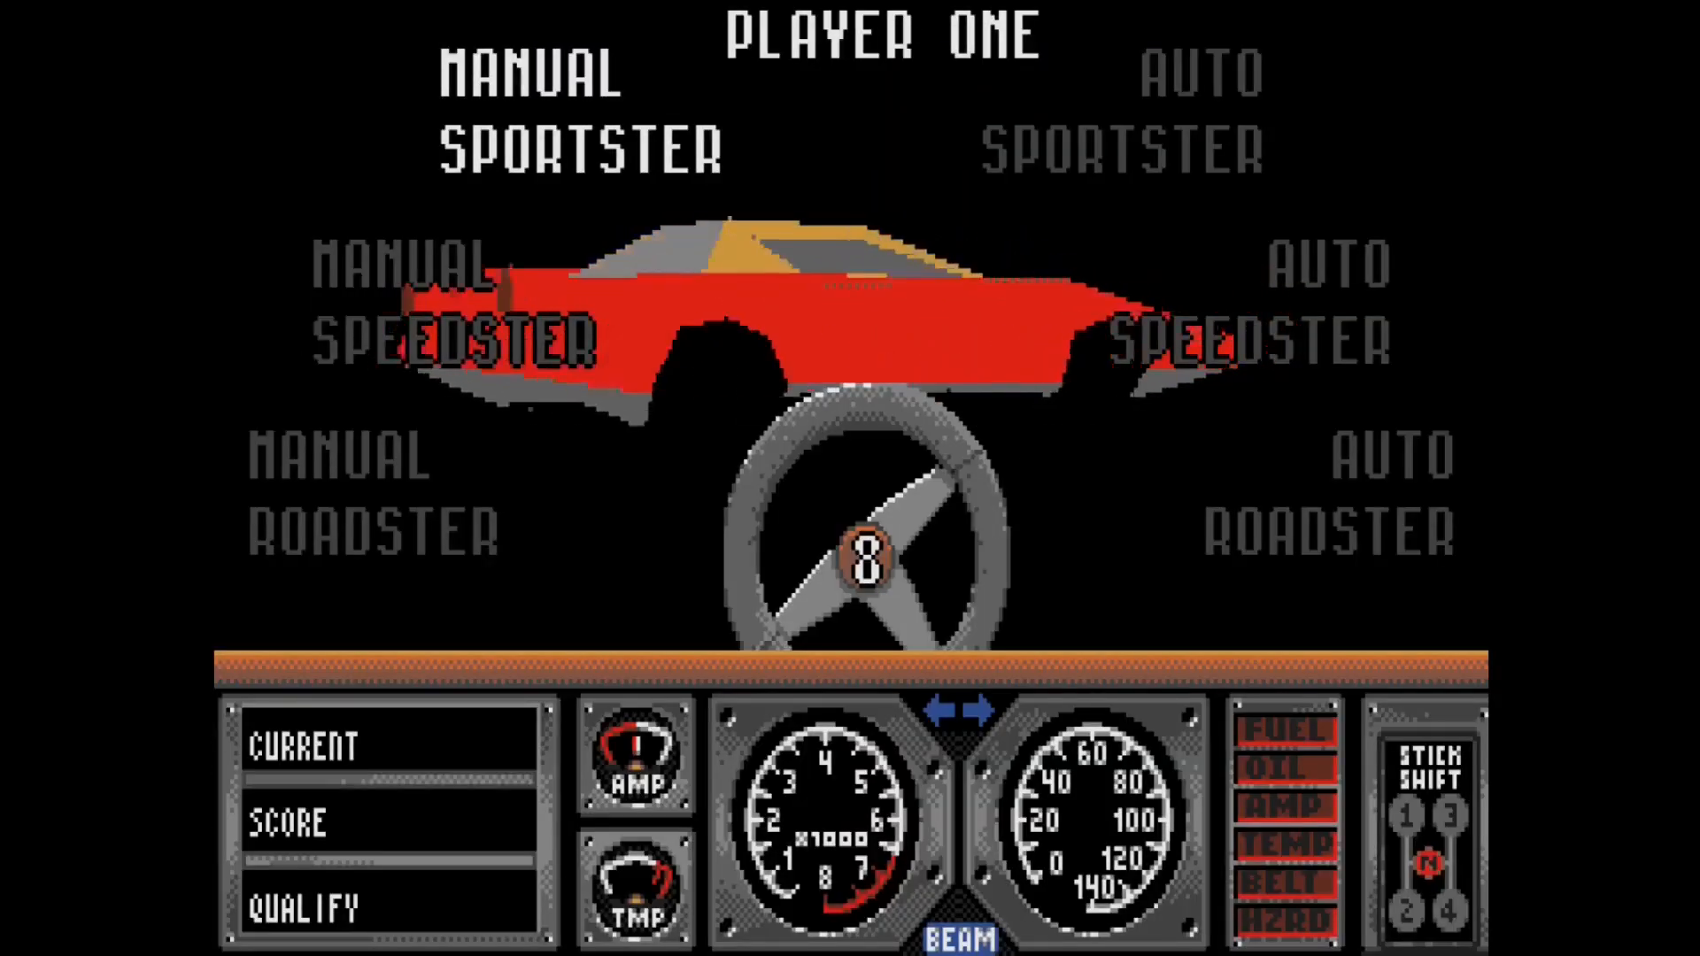
Step: Choose the Manual Sportster for player one, start the race and try to accelerate
key(space)
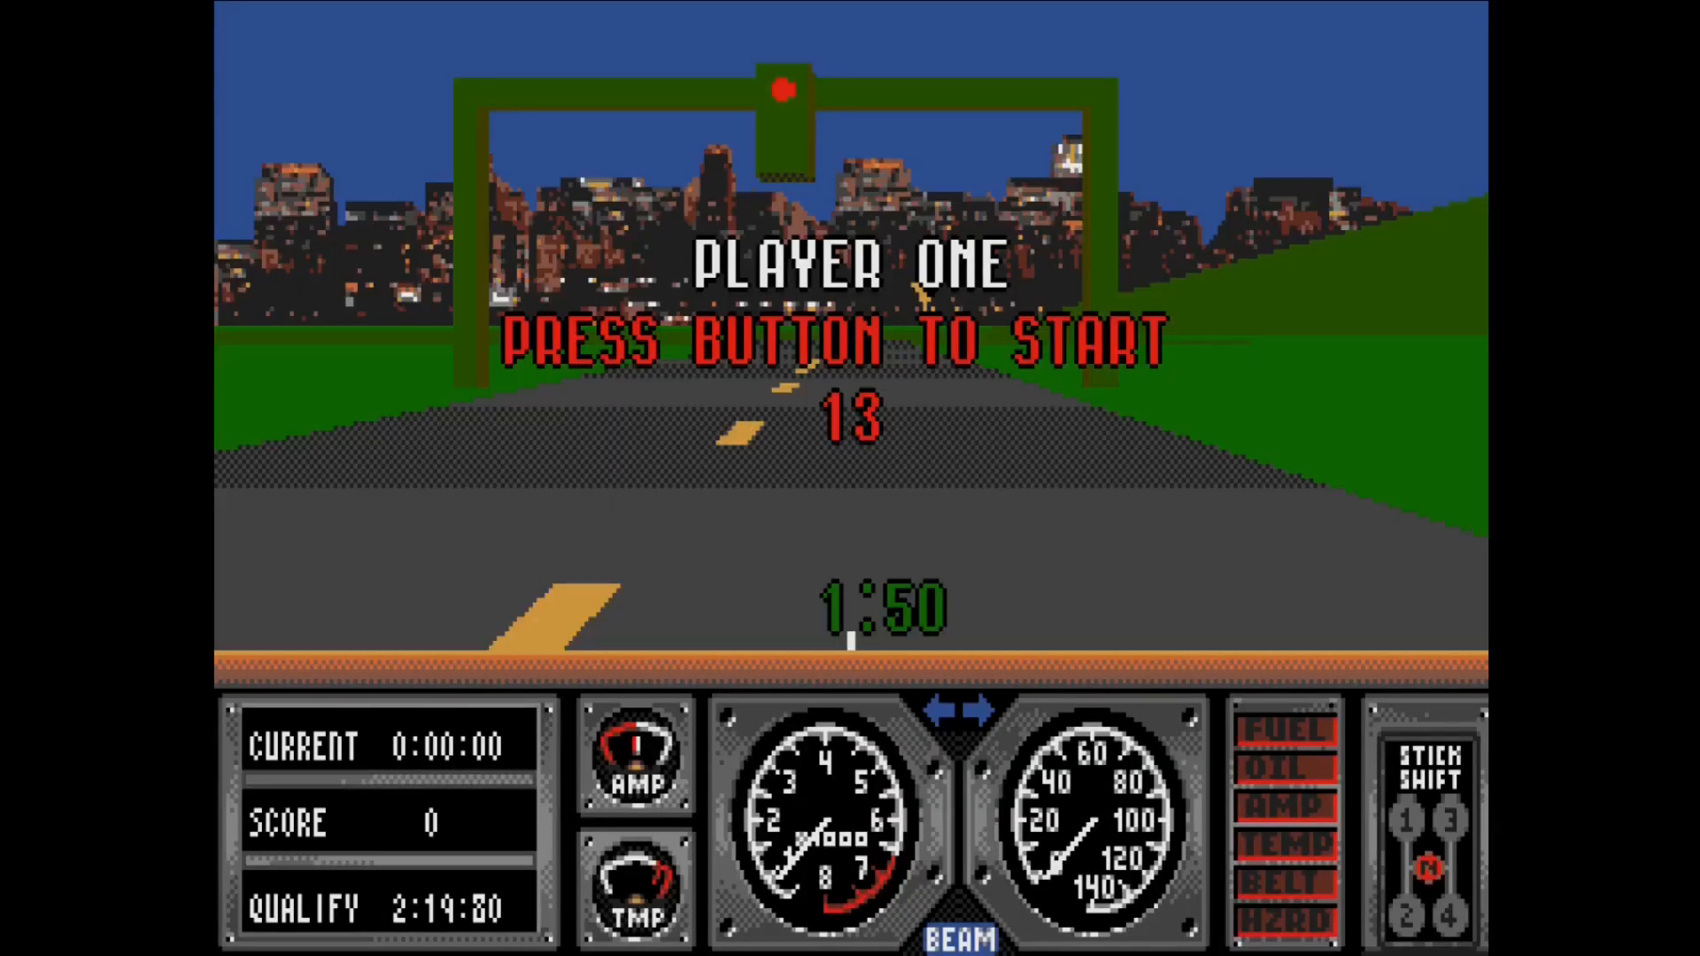
key(space)
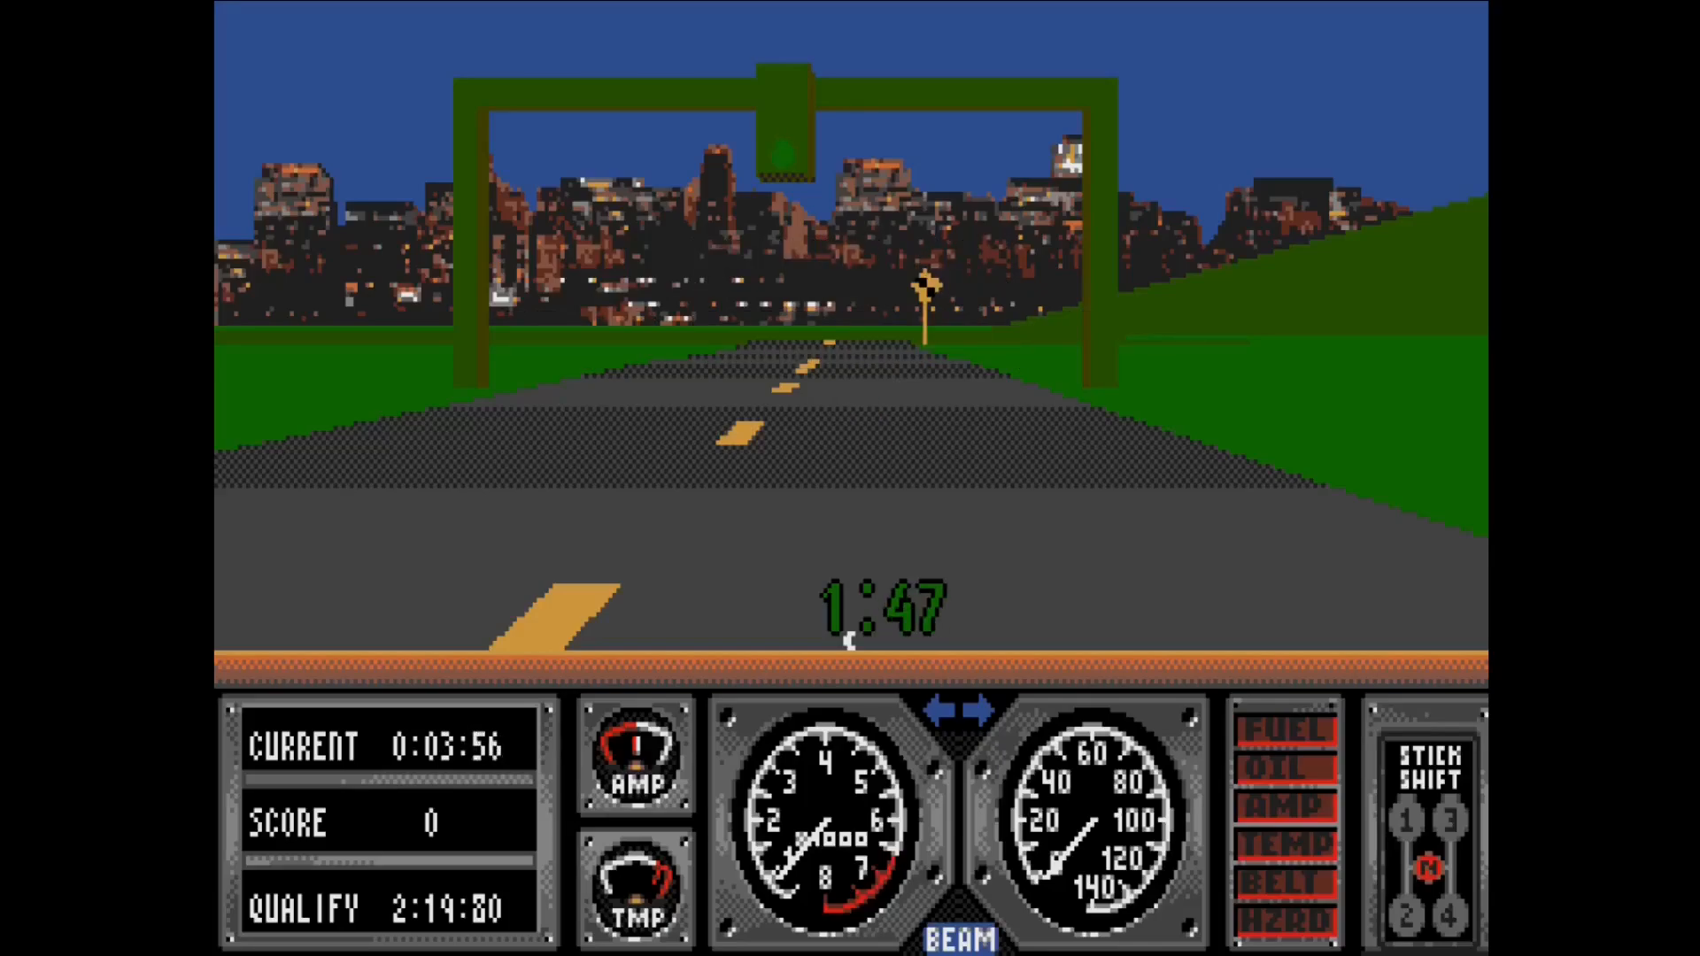
key(Up)
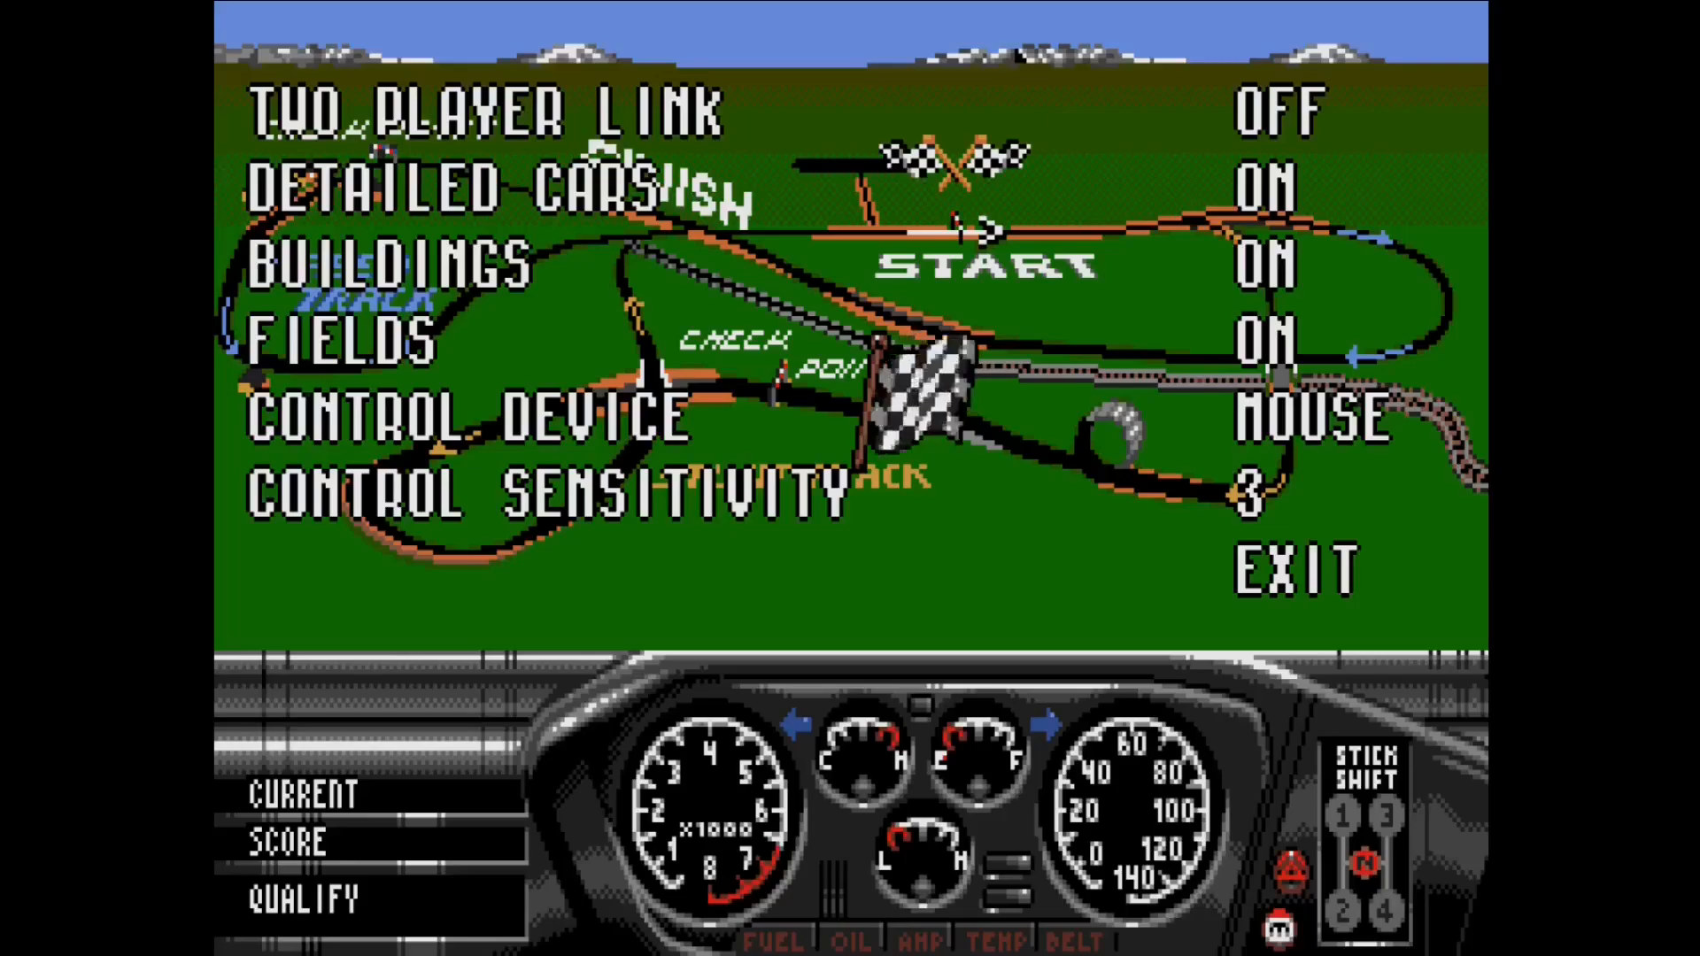
Step: Set Race Drivin's control device to Keyboard and try steering the car left
click(1266, 422)
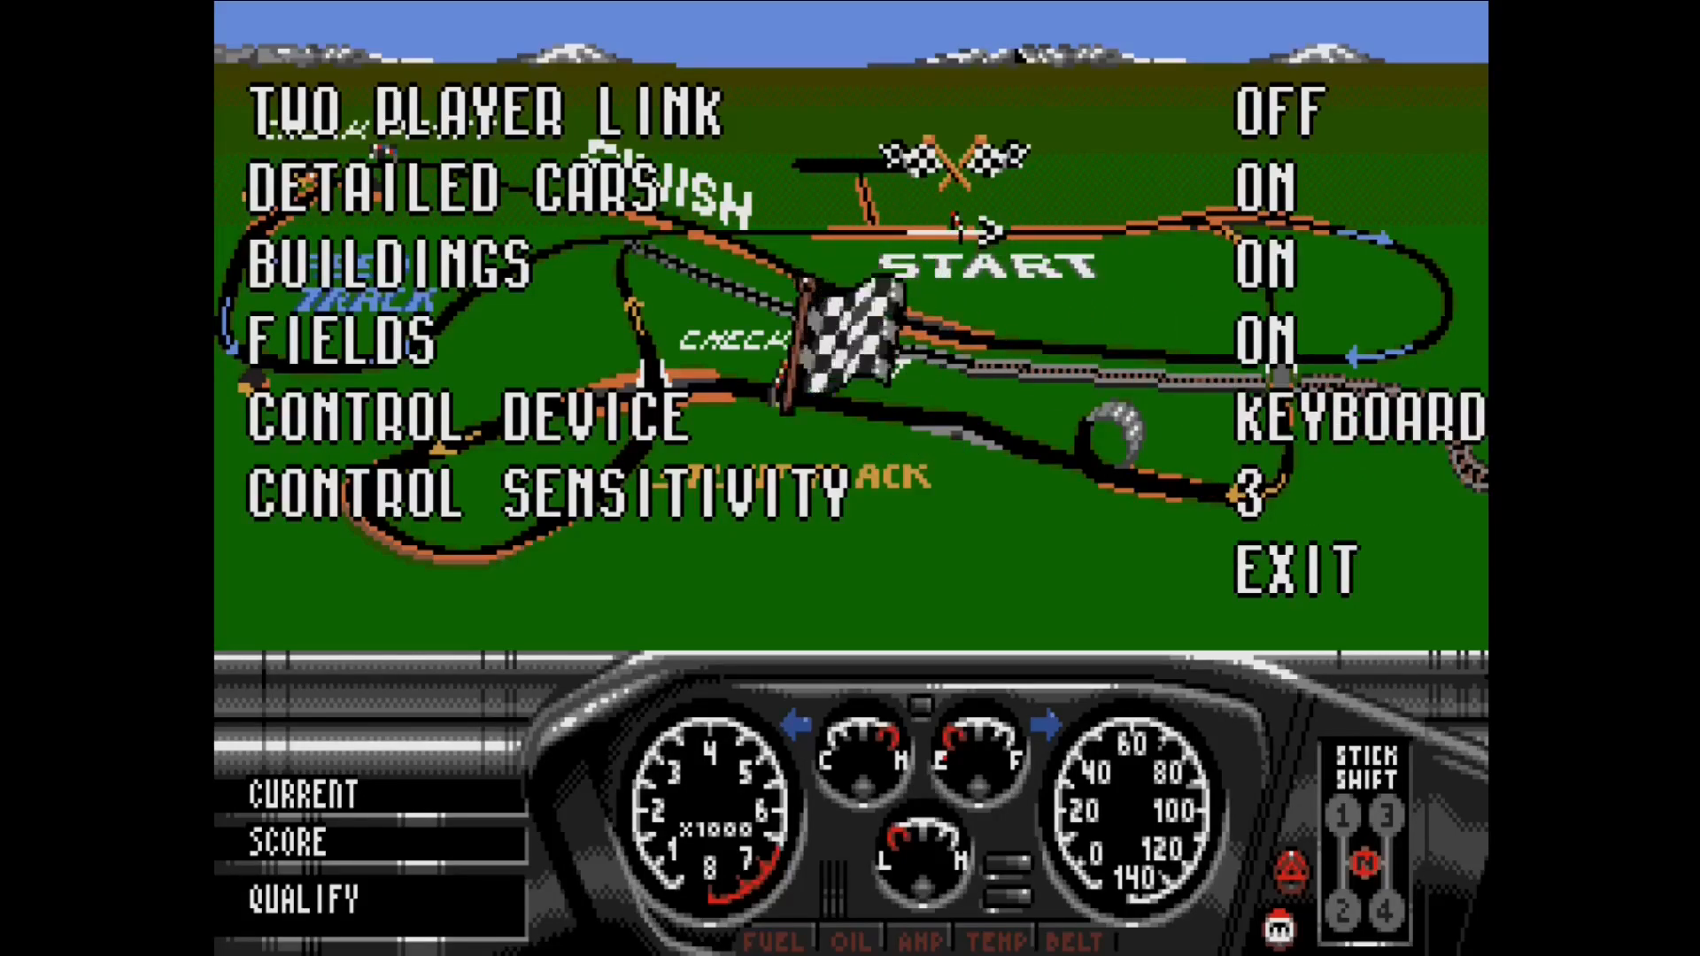
key(Left)
key(Left)
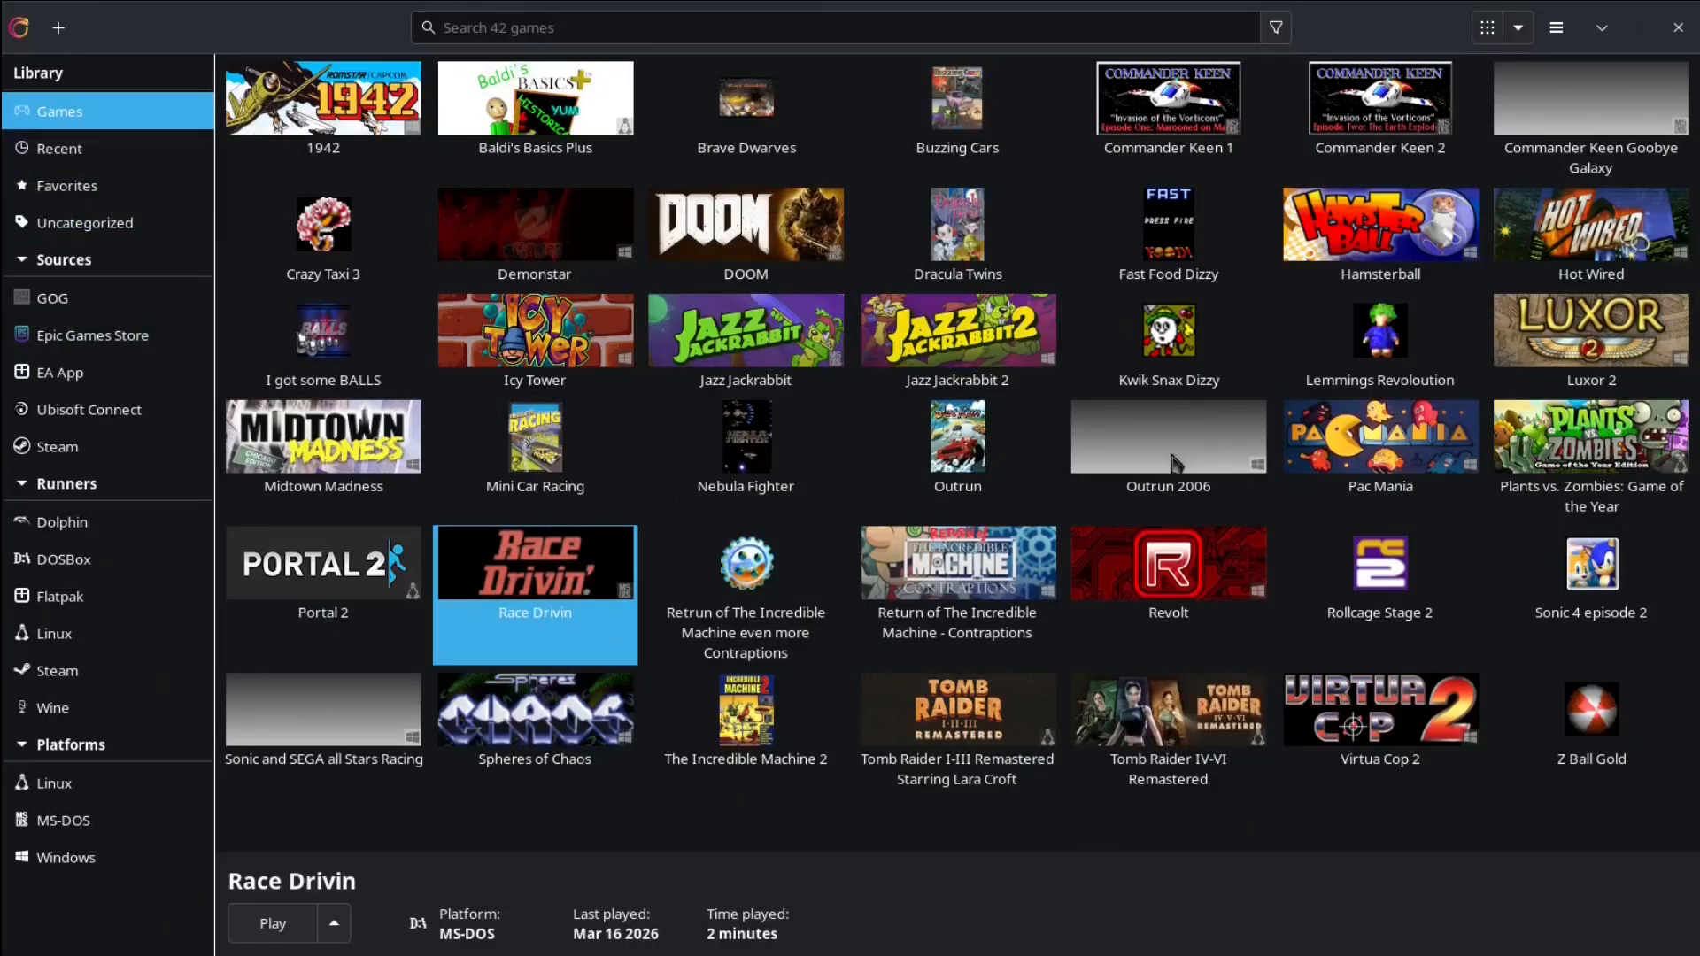
Step: Launch Fast Food Dizzy from the library and continue past its setup and title screens
double_click(1169, 232)
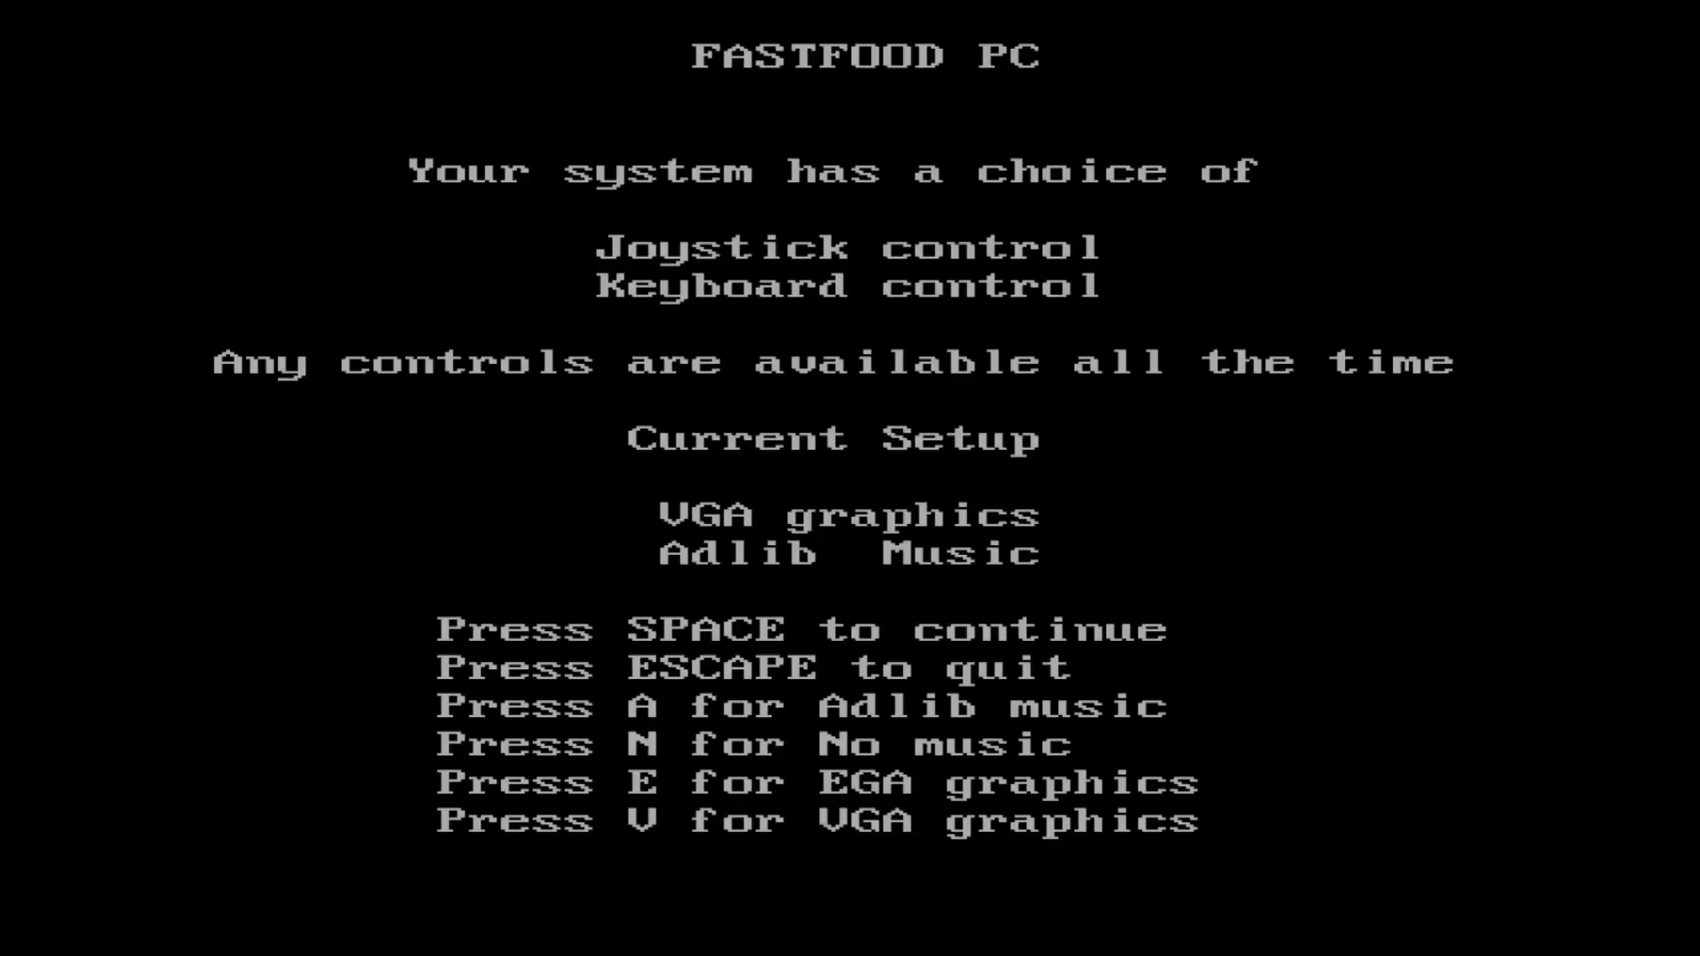
key(space)
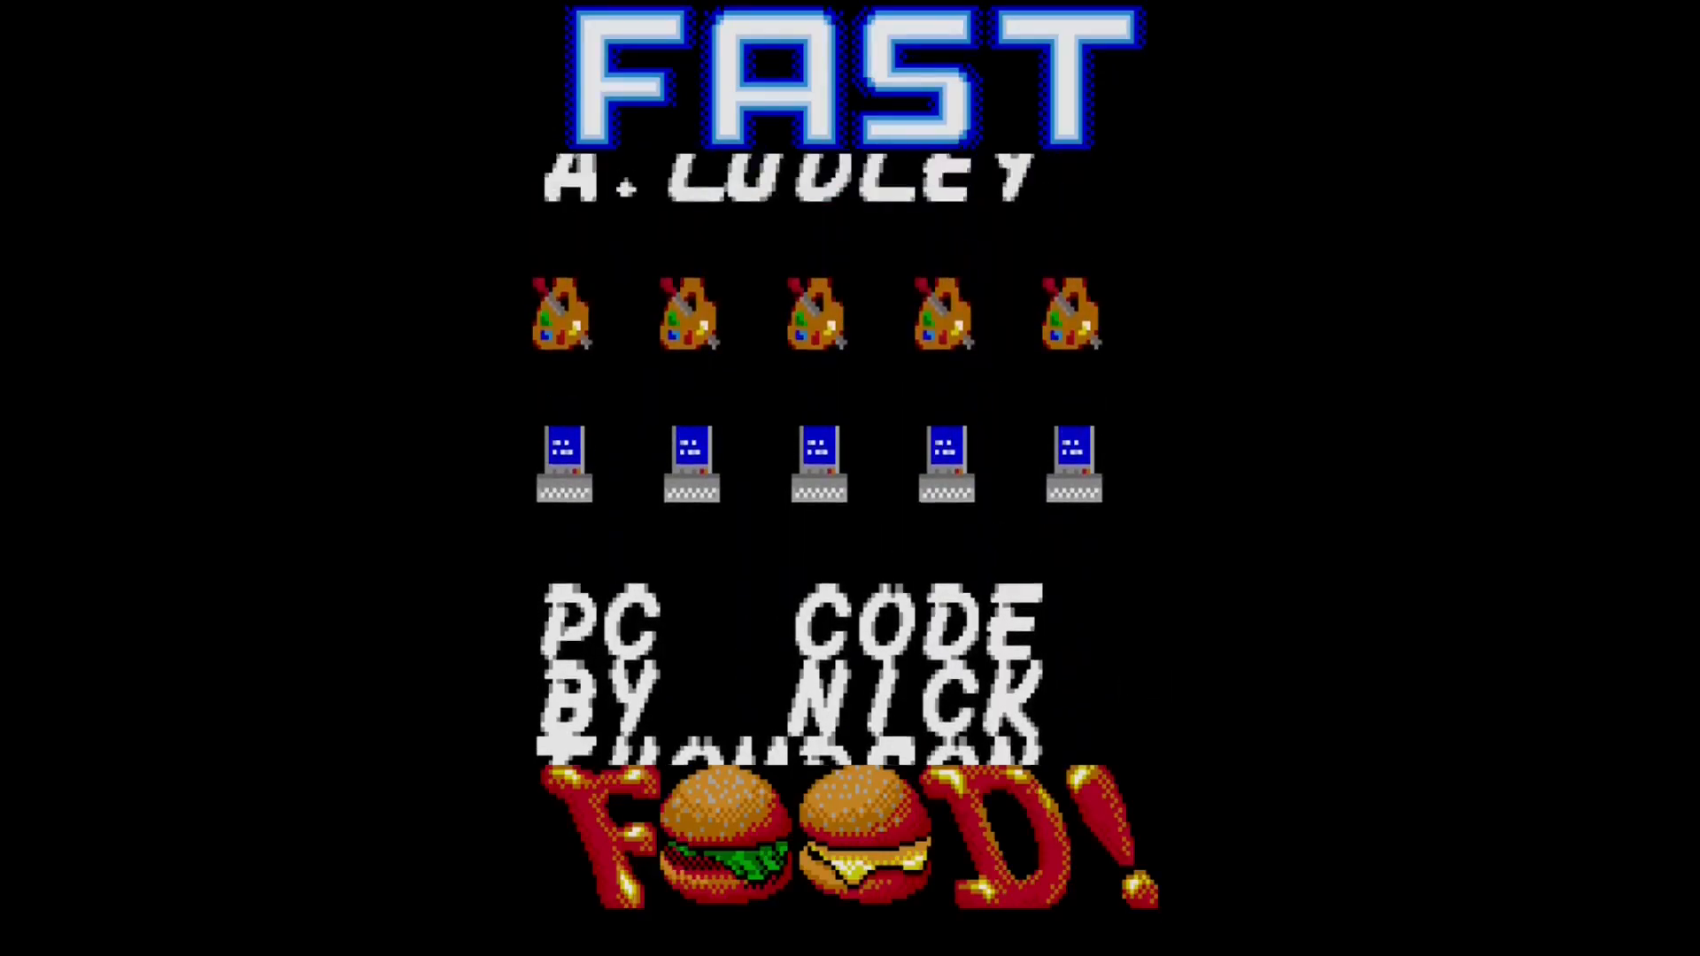
key(space)
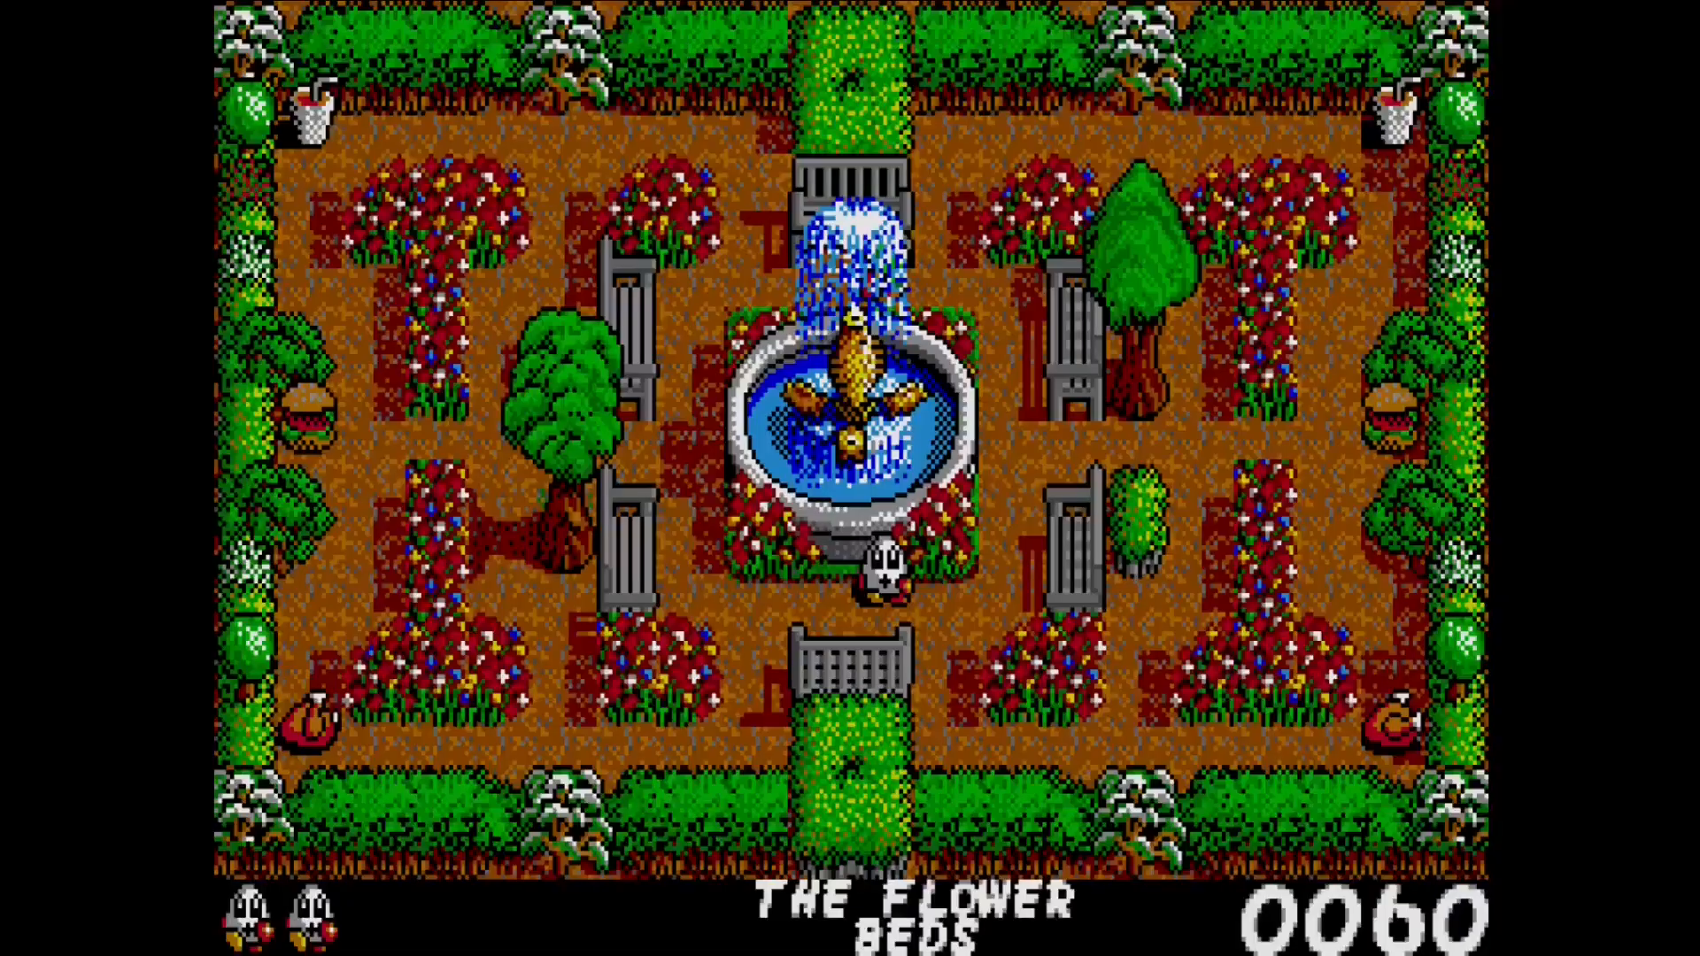
Step: Guide Dizzy around The Flower Beds level to collect the food
key(Left)
key(Up)
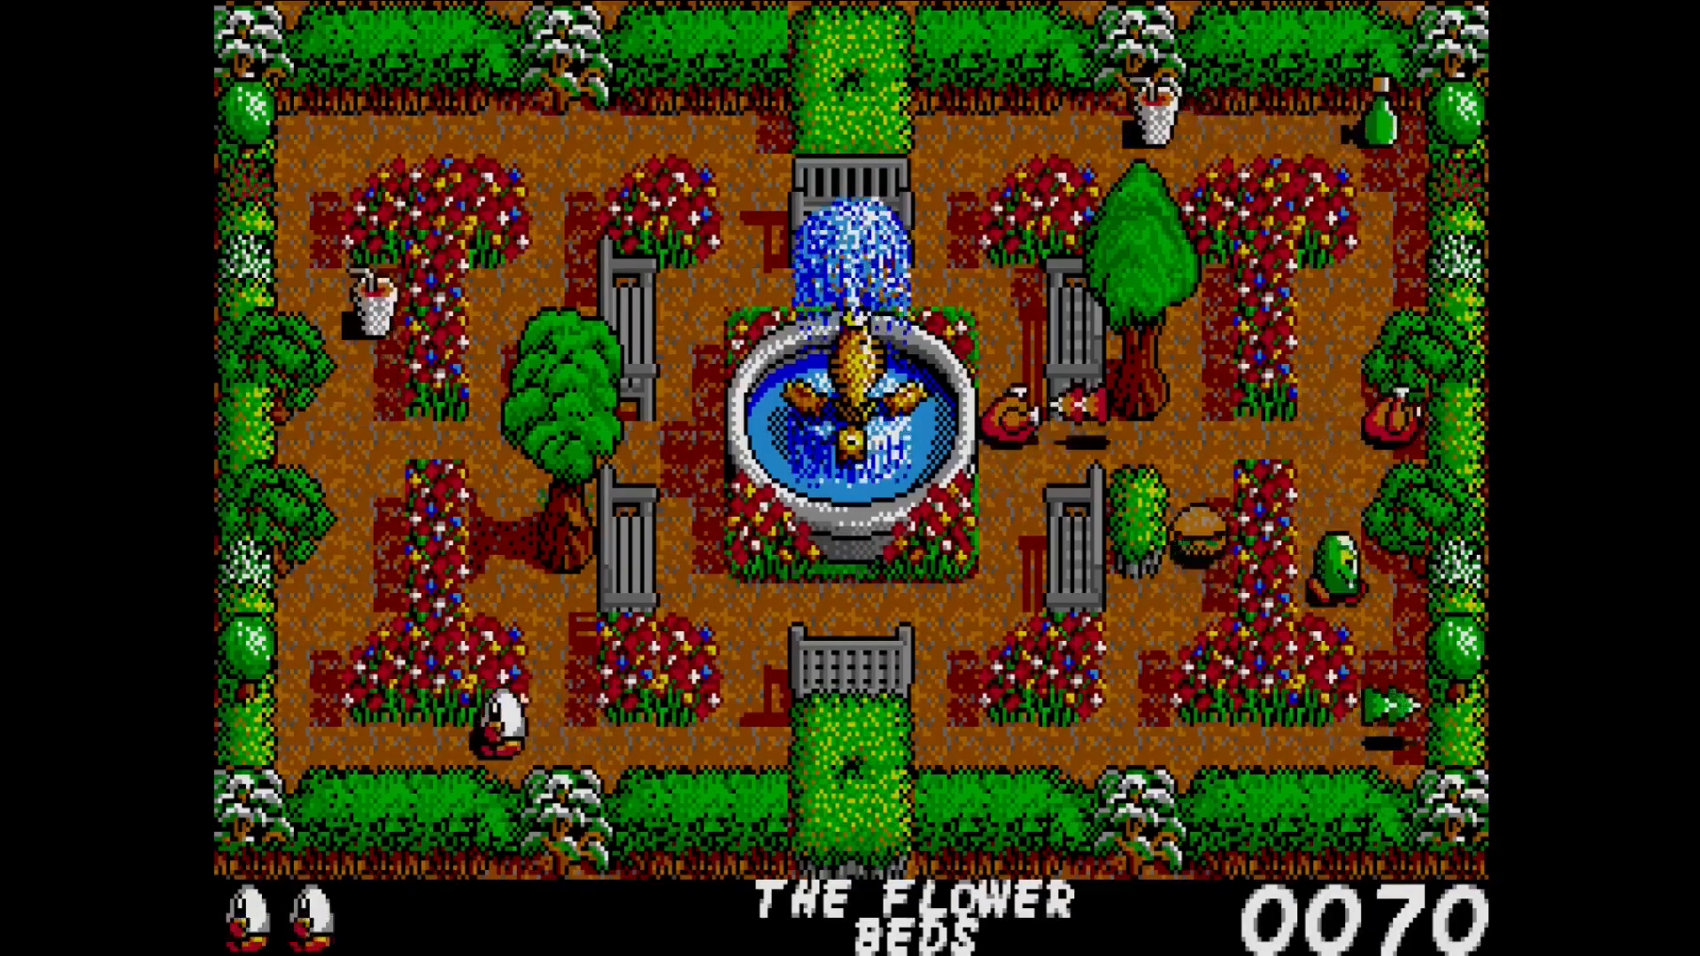
key(Down)
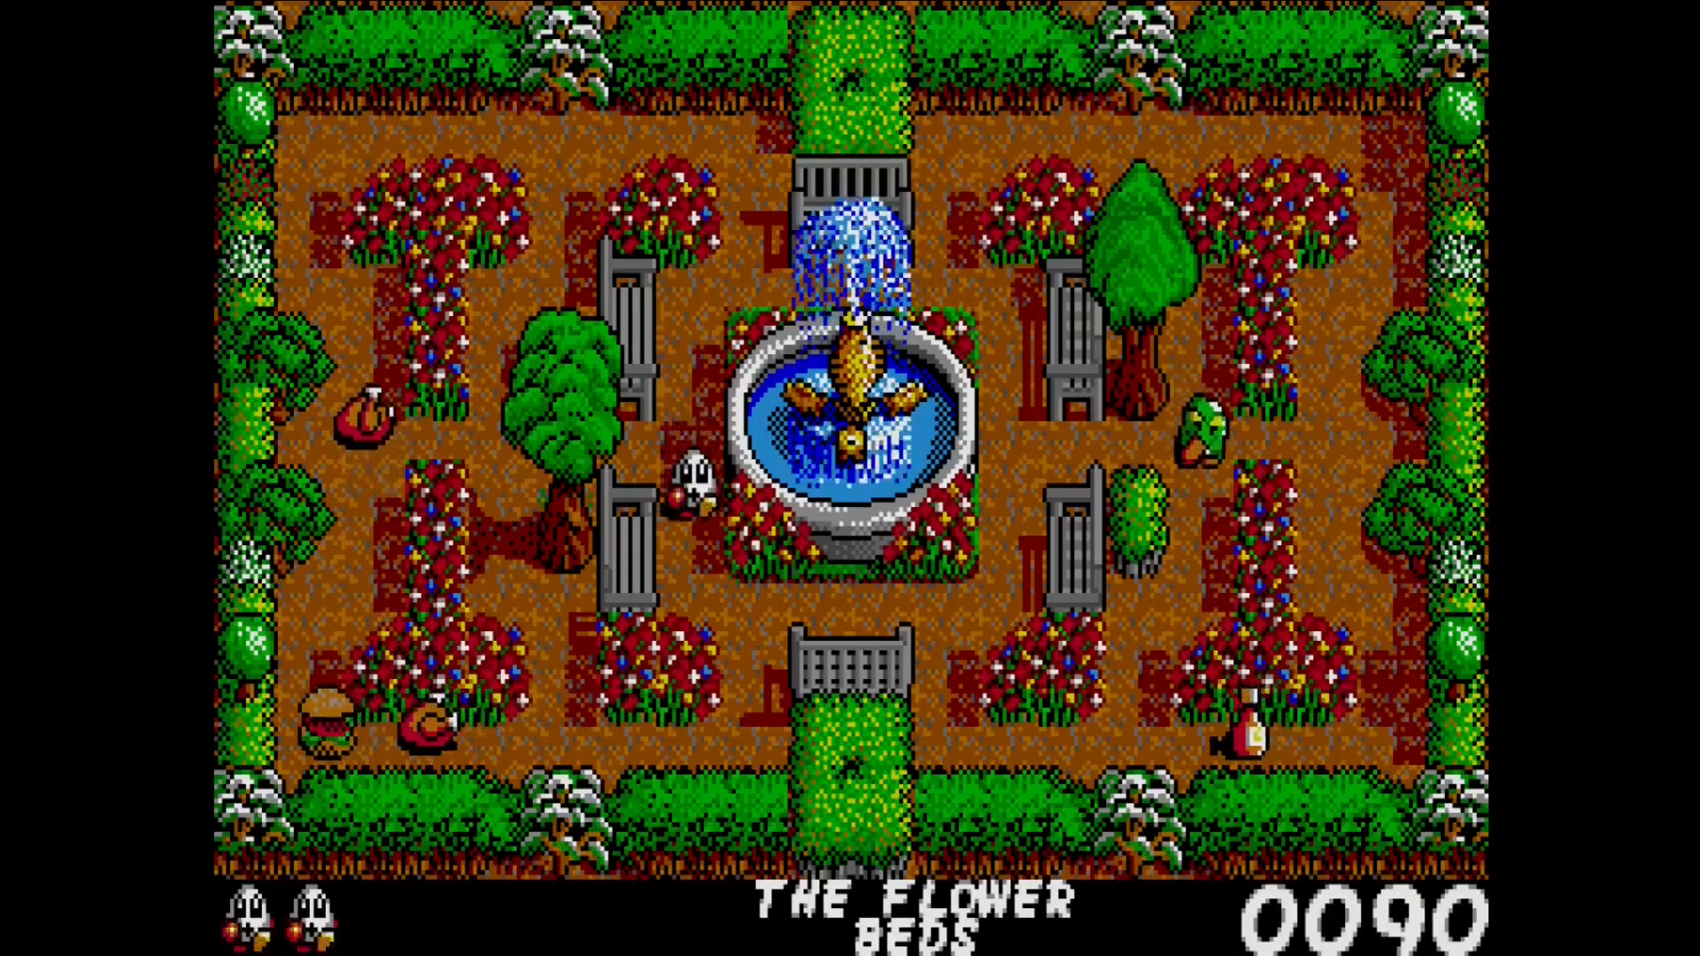
key(Left)
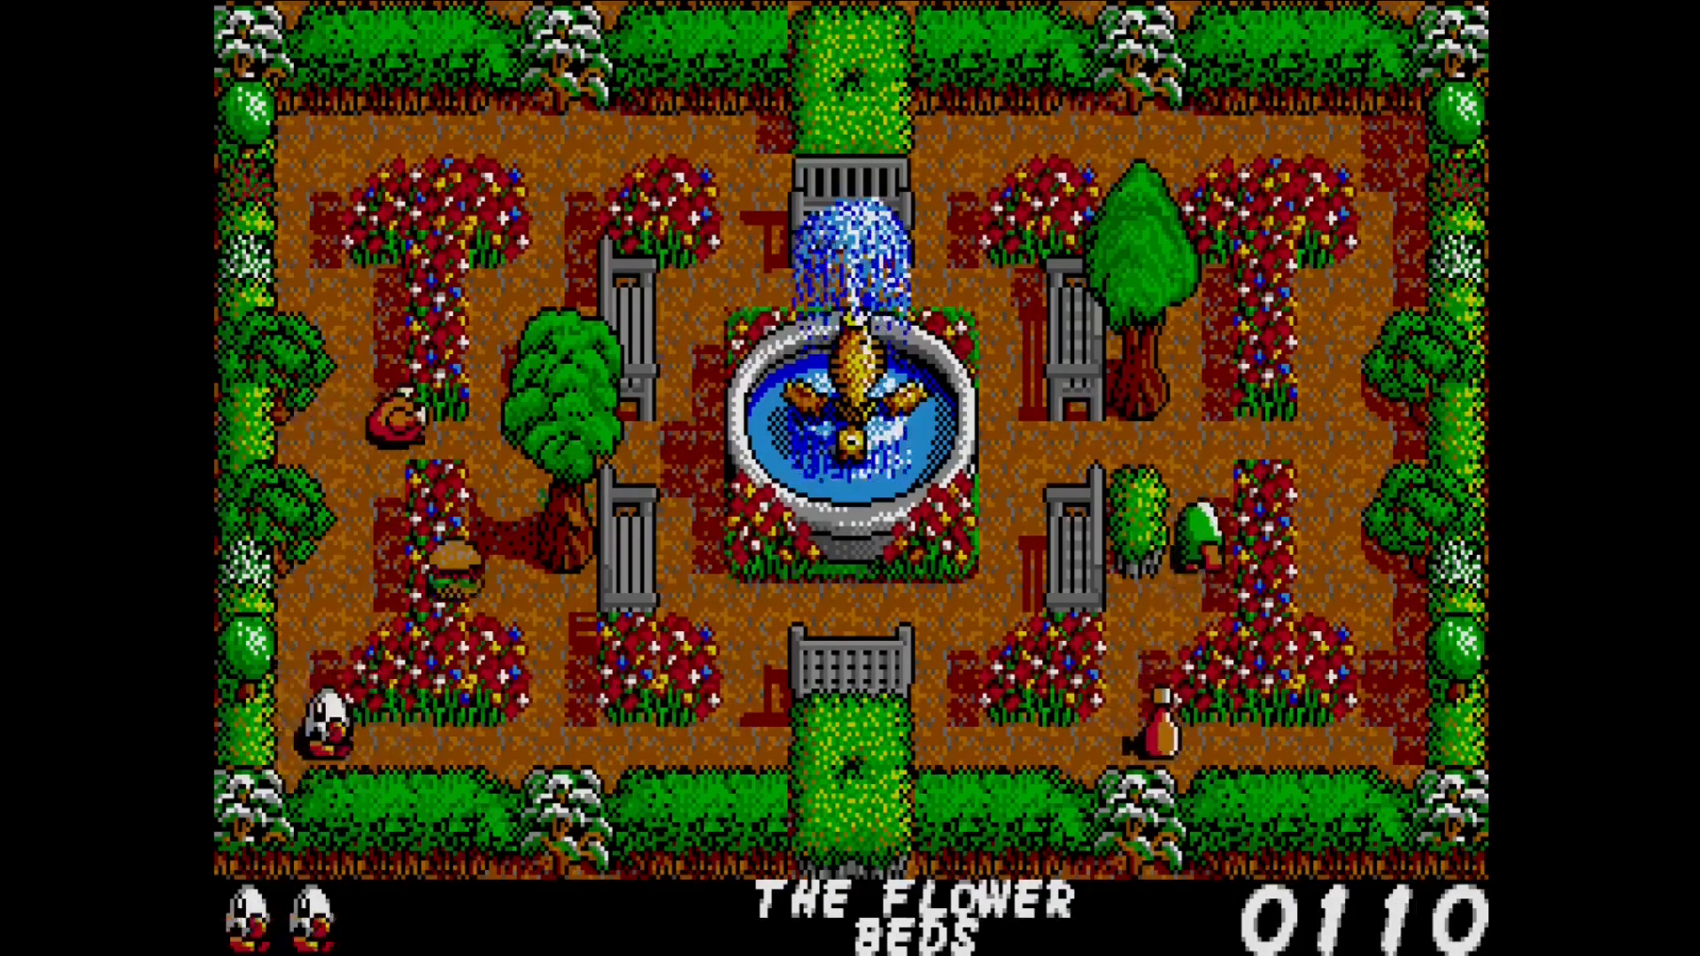
key(Up)
key(Right)
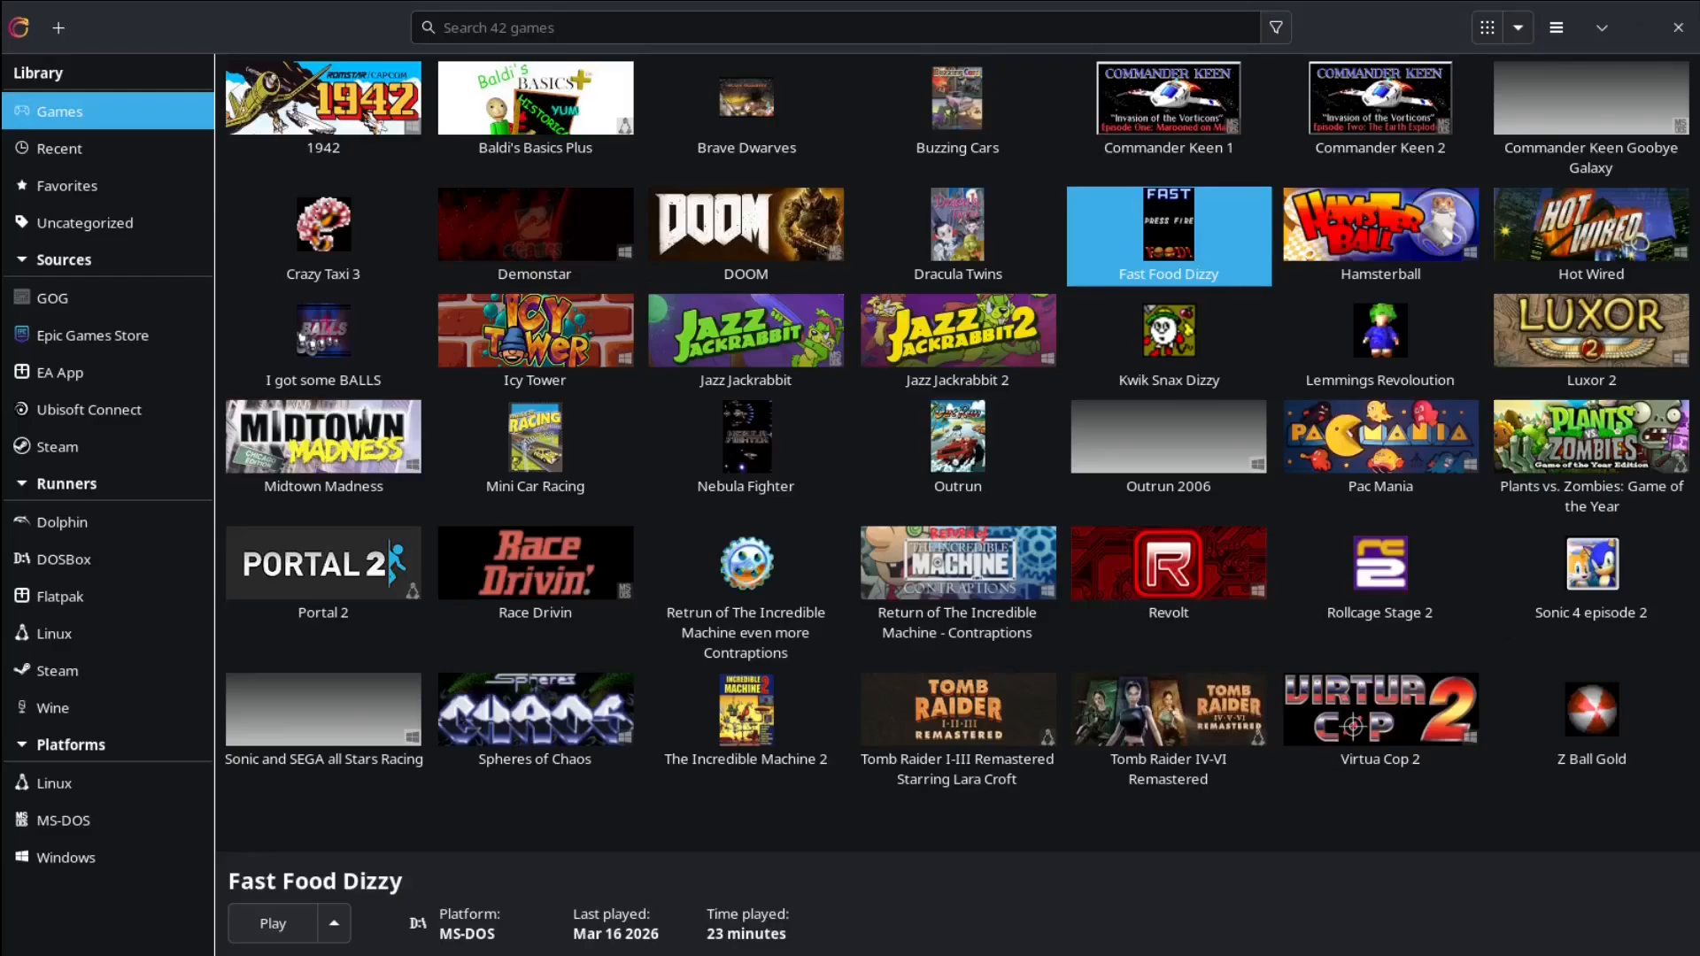
Step: Open the runners list in Preferences, browse down to Wine and review its version management list
click(1557, 29)
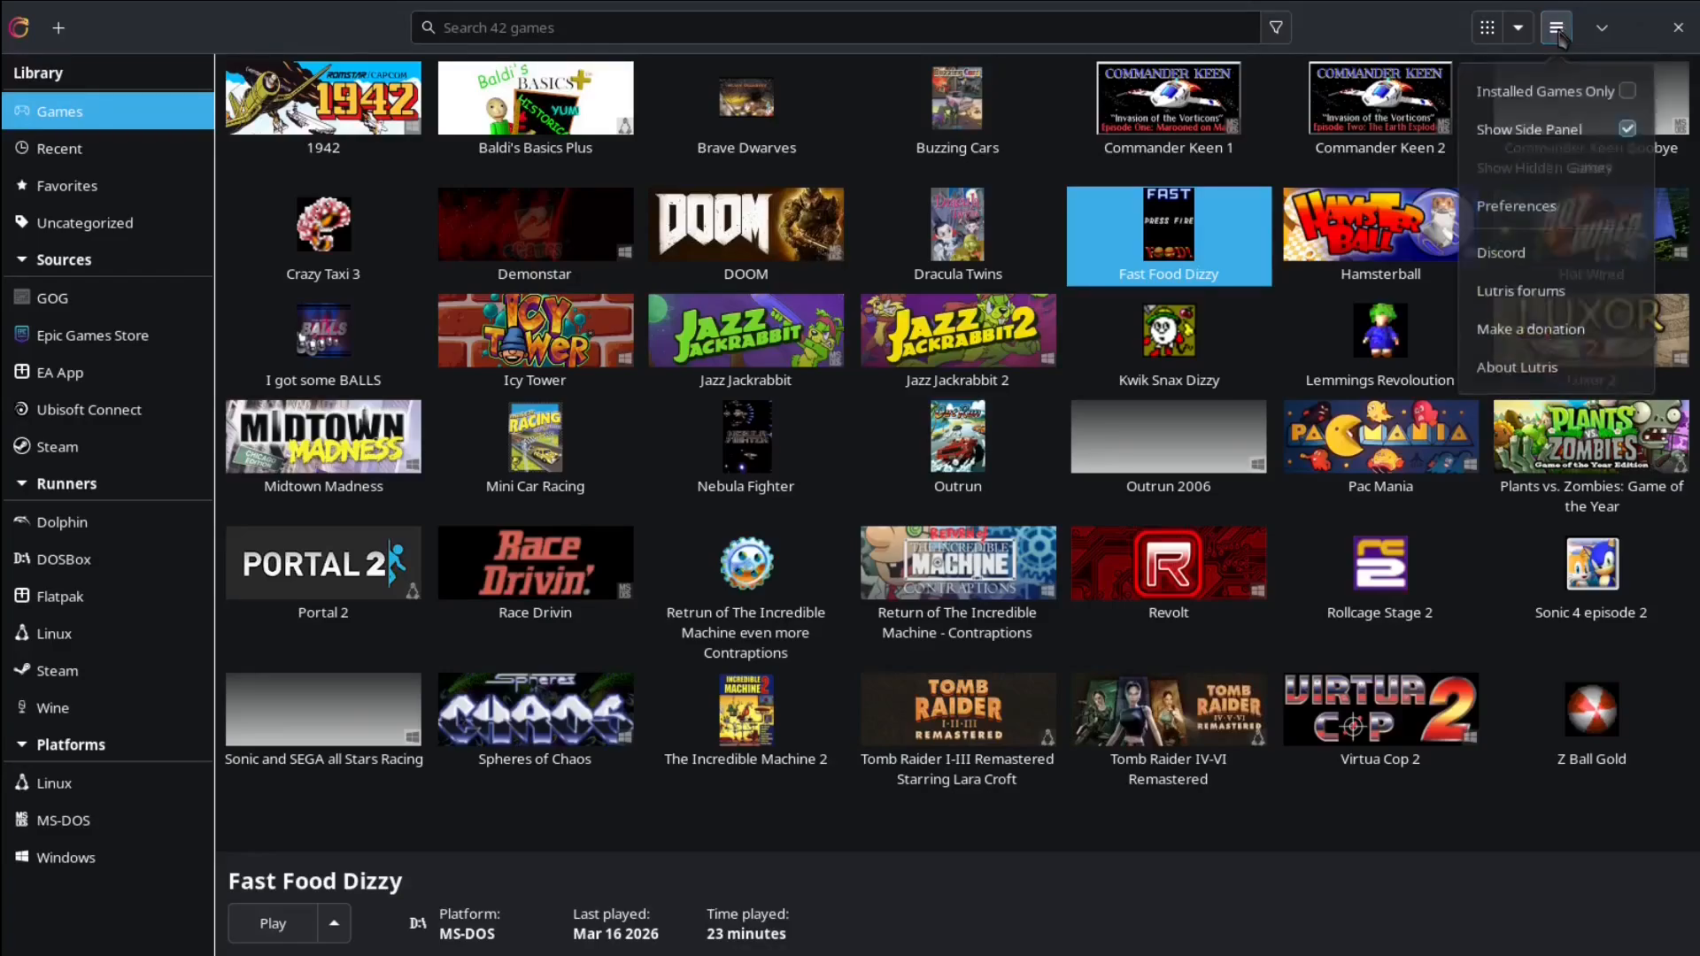
click(1541, 211)
click(387, 264)
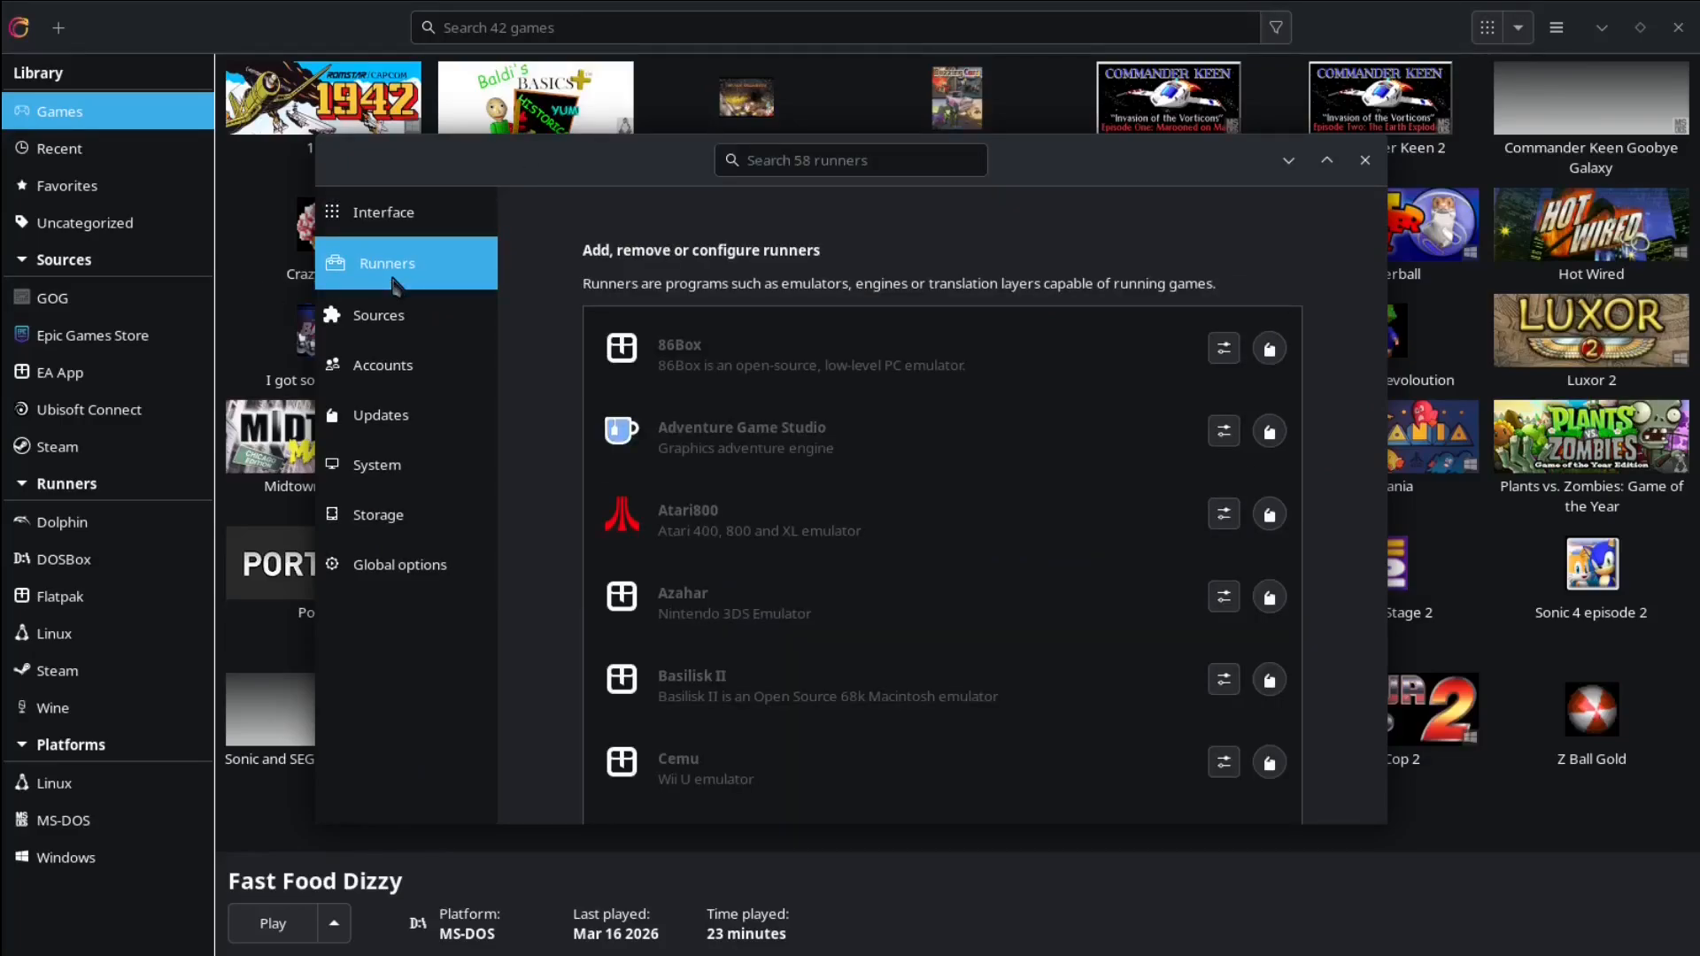
scroll(761, 428, down, 5)
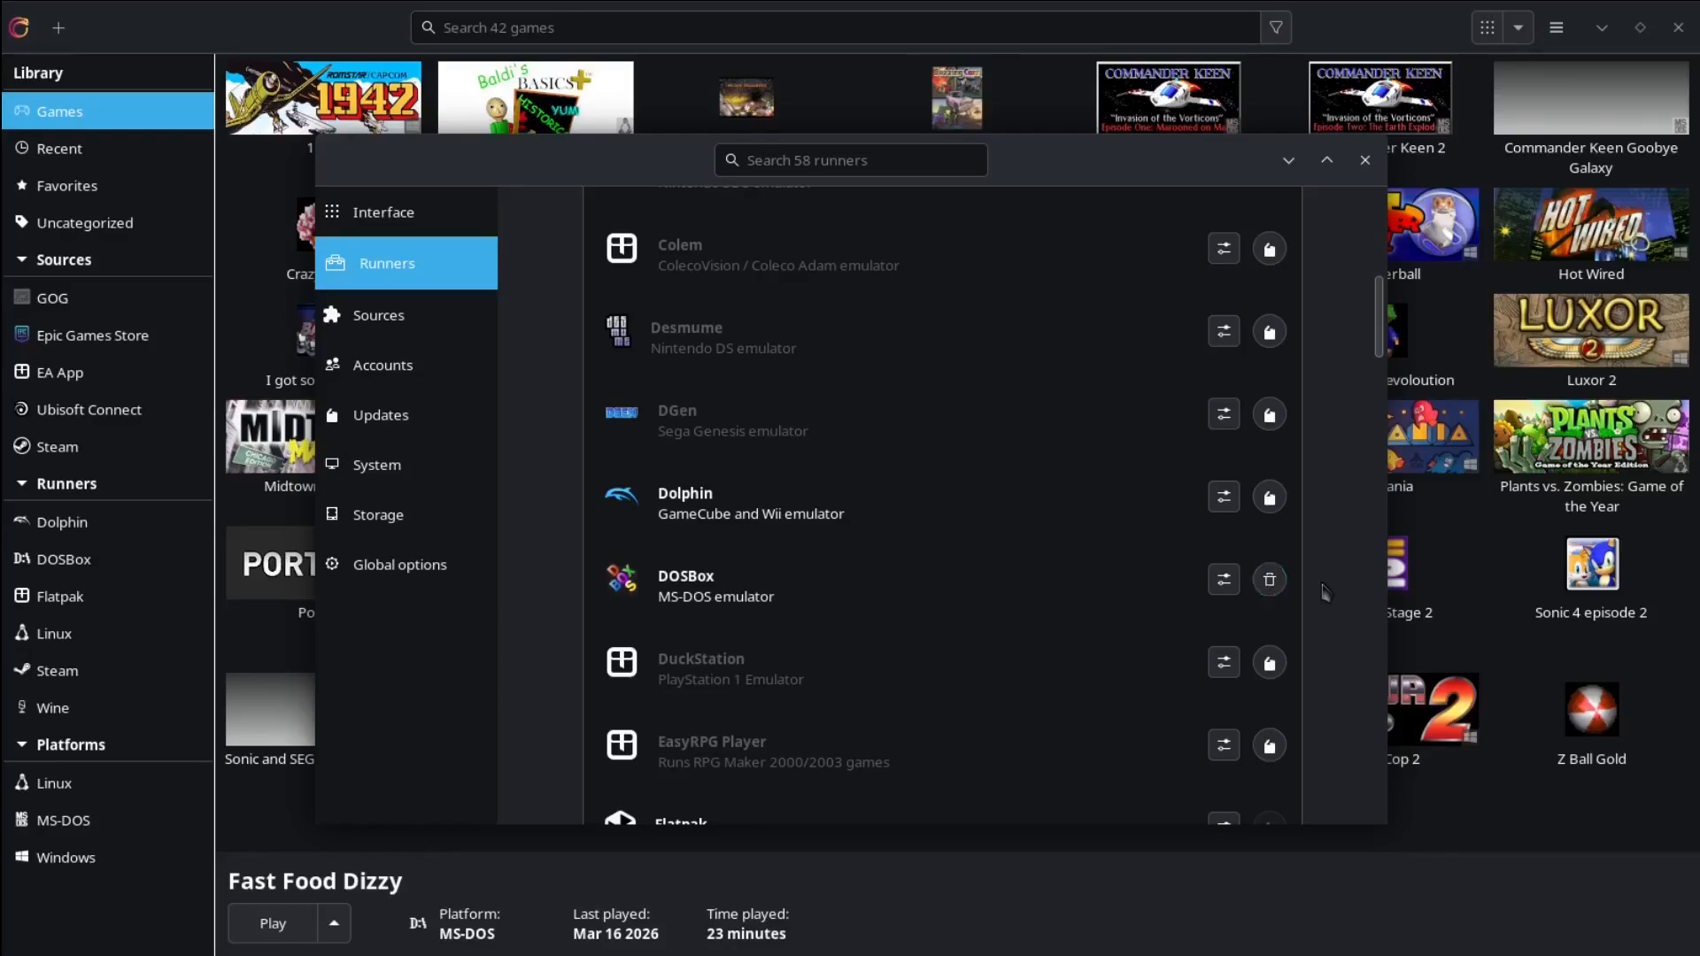
scroll(1325, 591, down, 20)
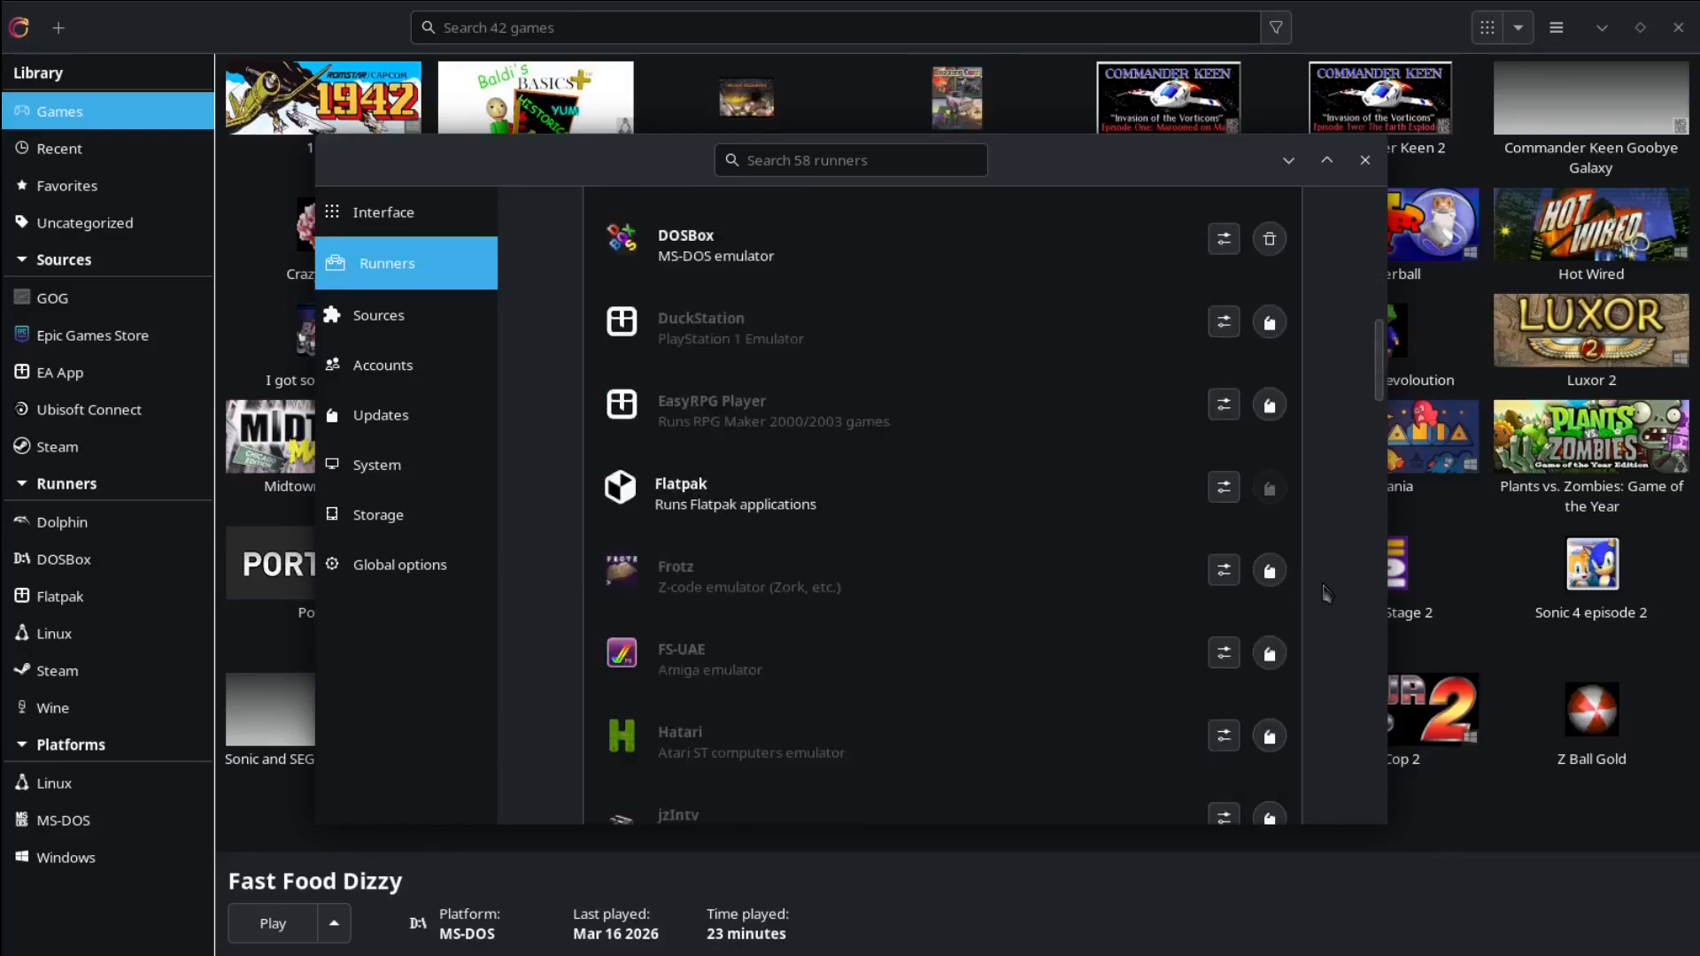
scroll(1325, 592, down, 5)
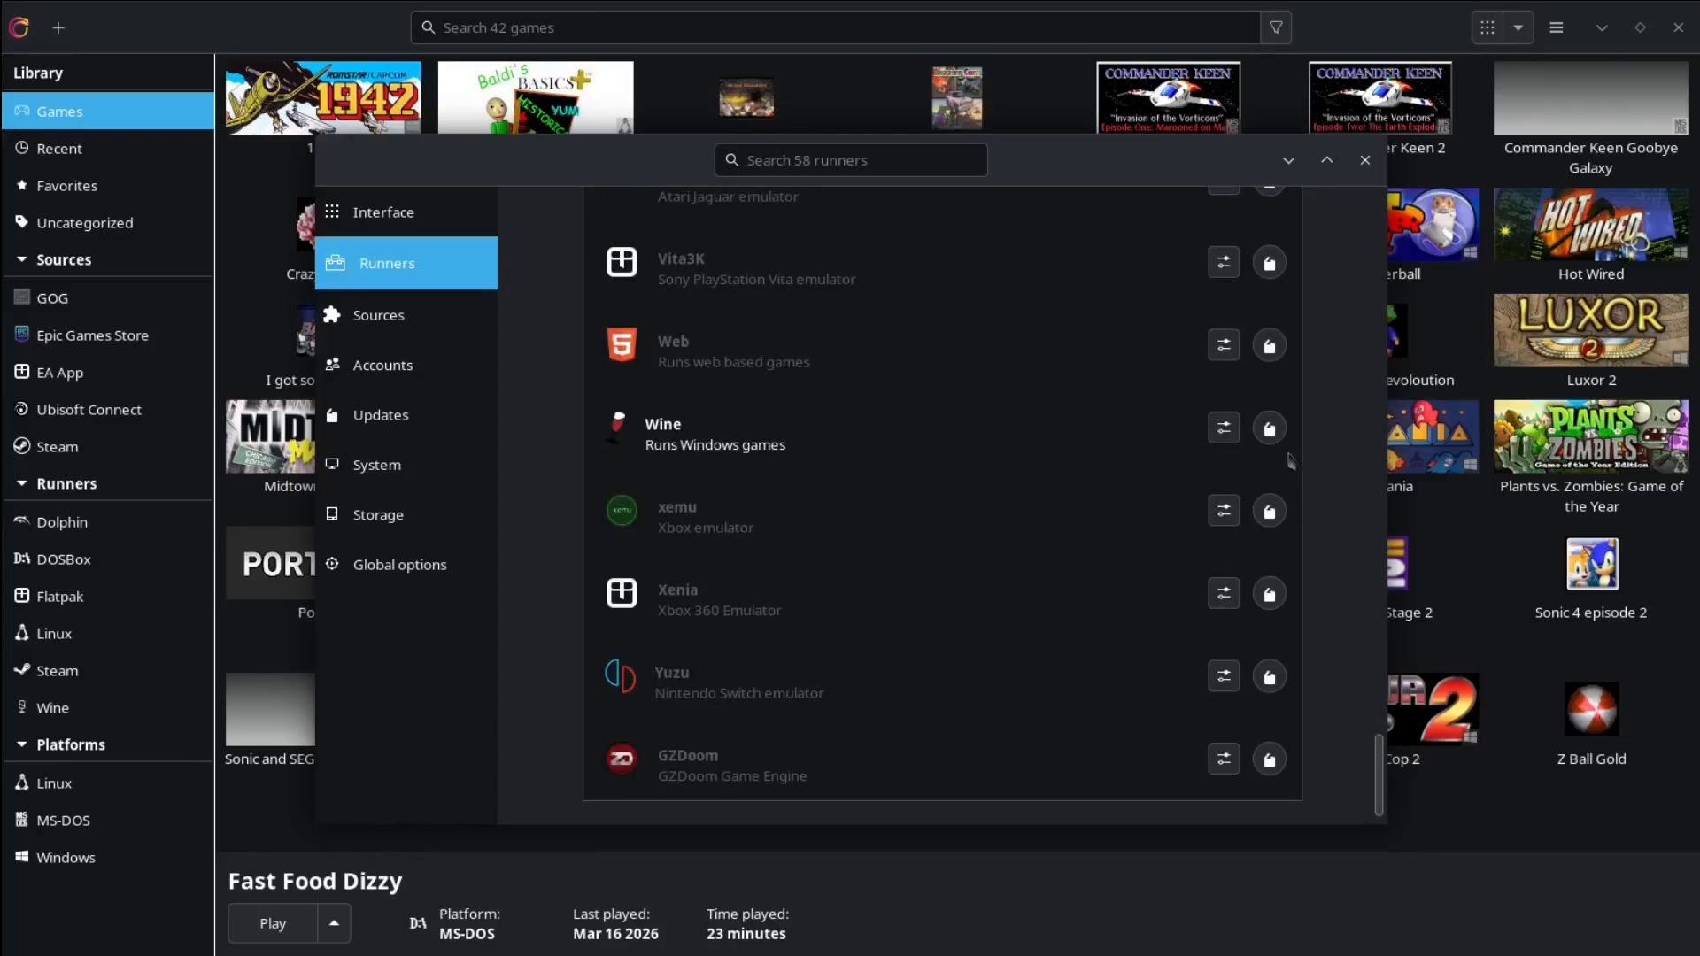
click(1269, 429)
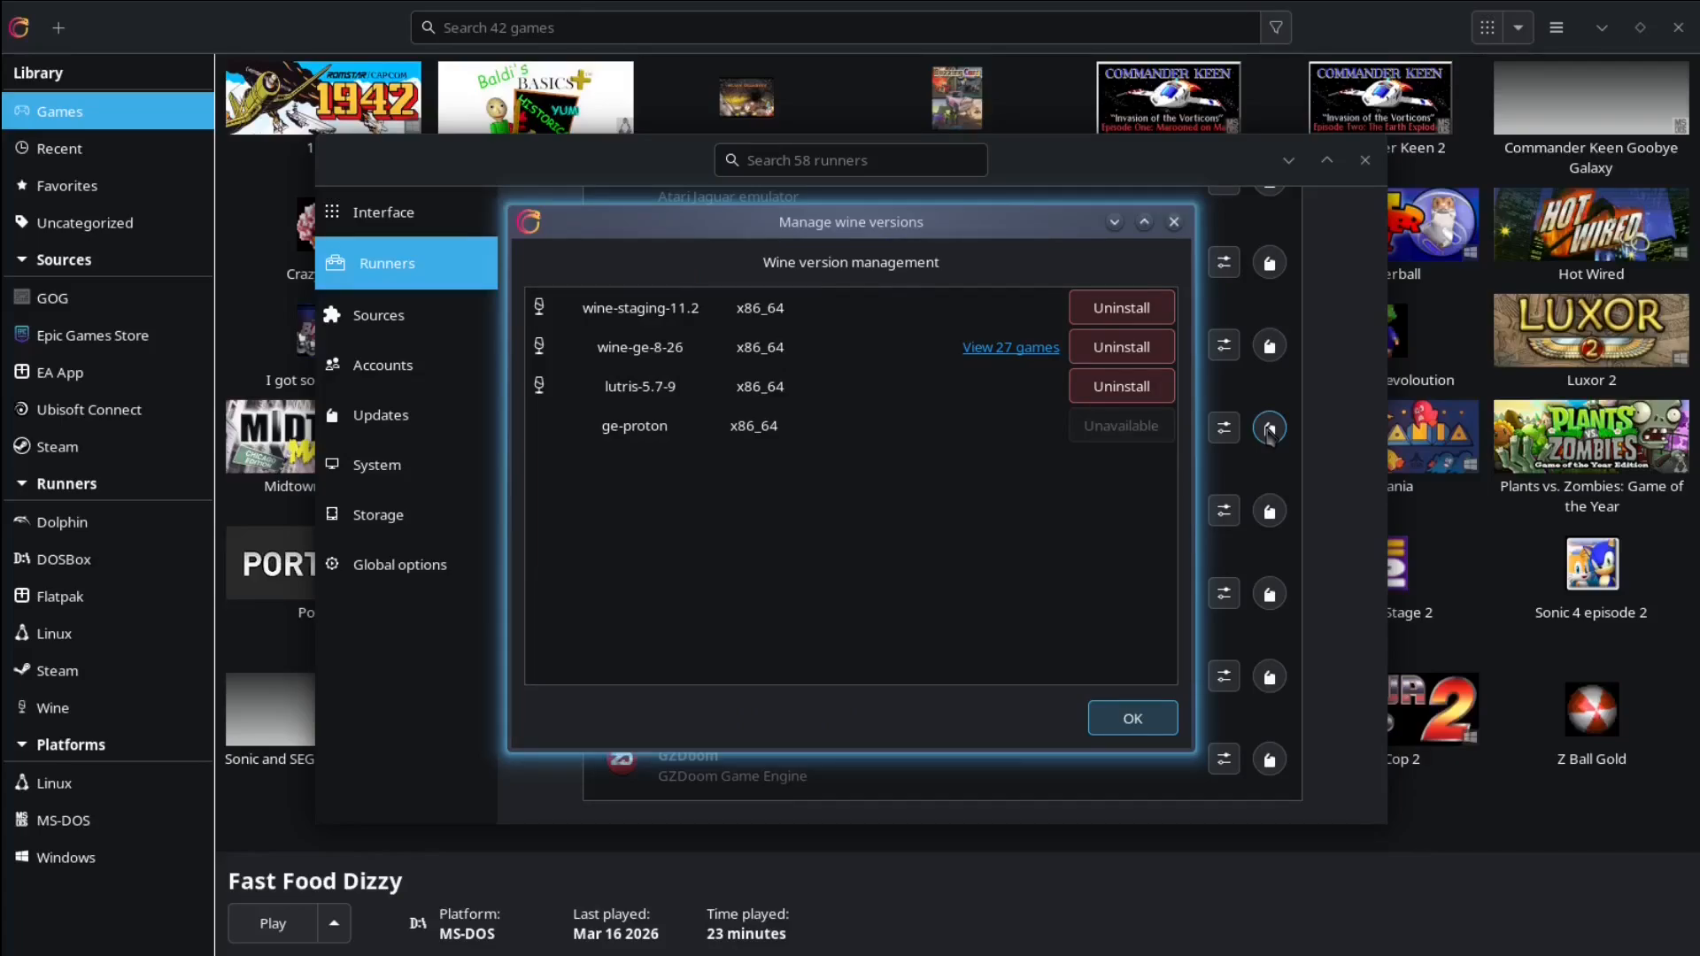
click(1165, 708)
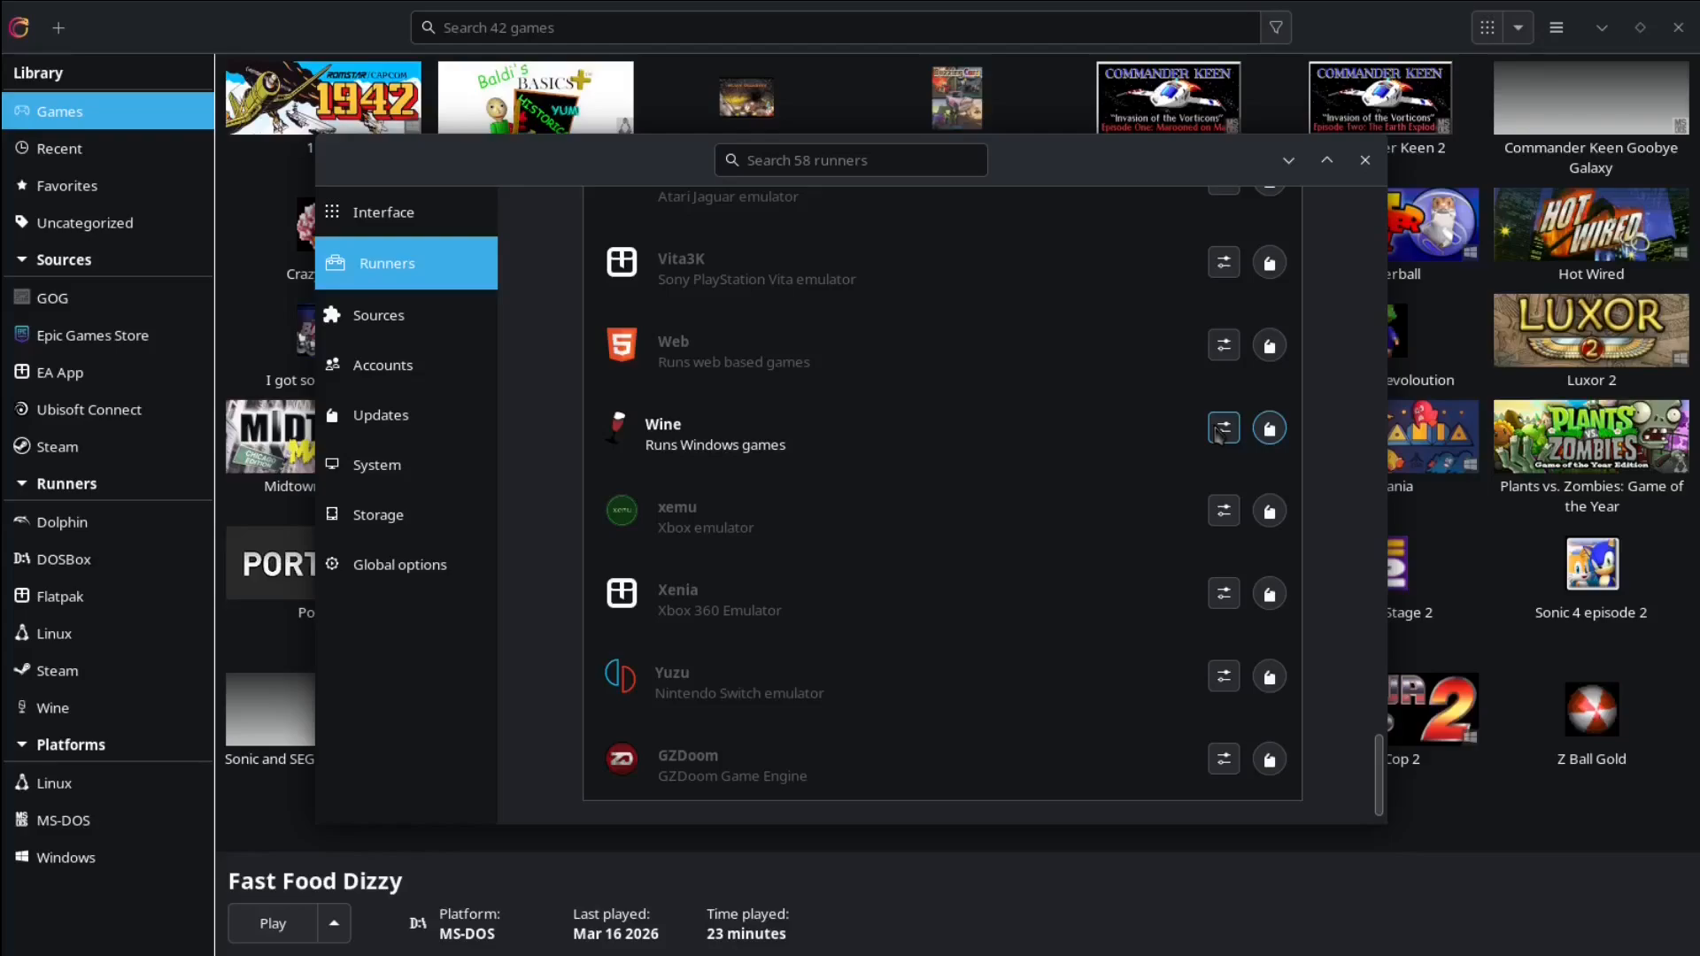
Step: Check the Wine version choices in the Wine runner's options, keep wine-ge-8-26-x86_64, and close the options and preferences without saving
click(1222, 429)
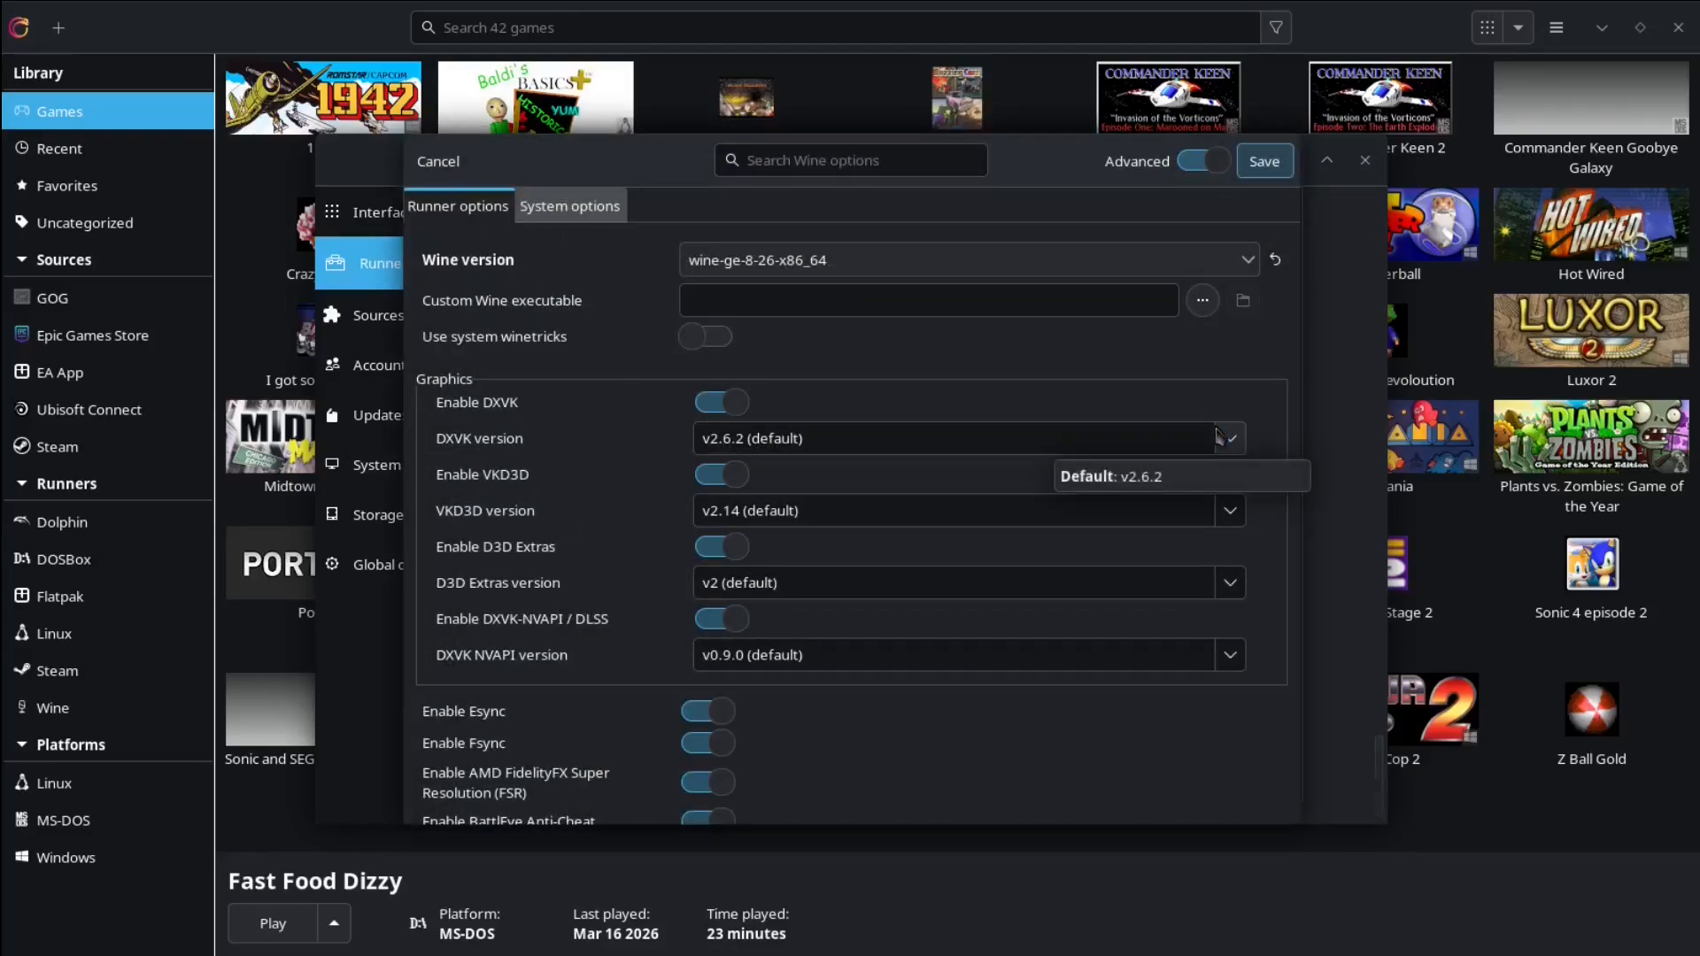
click(792, 275)
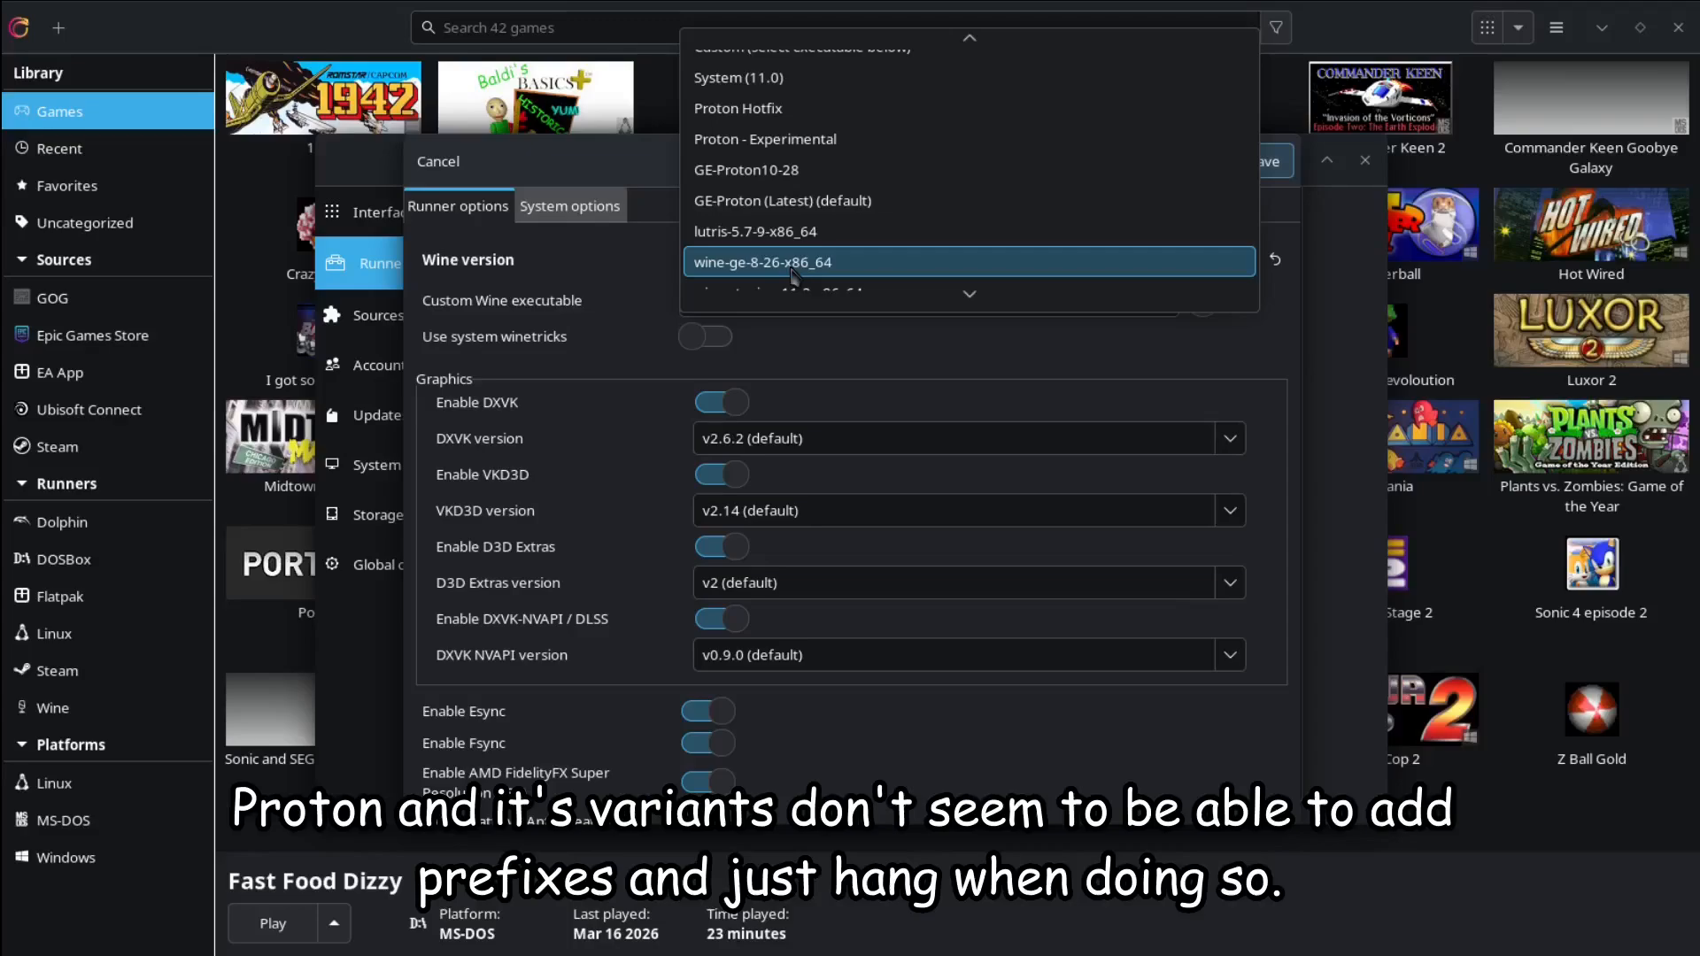
click(792, 270)
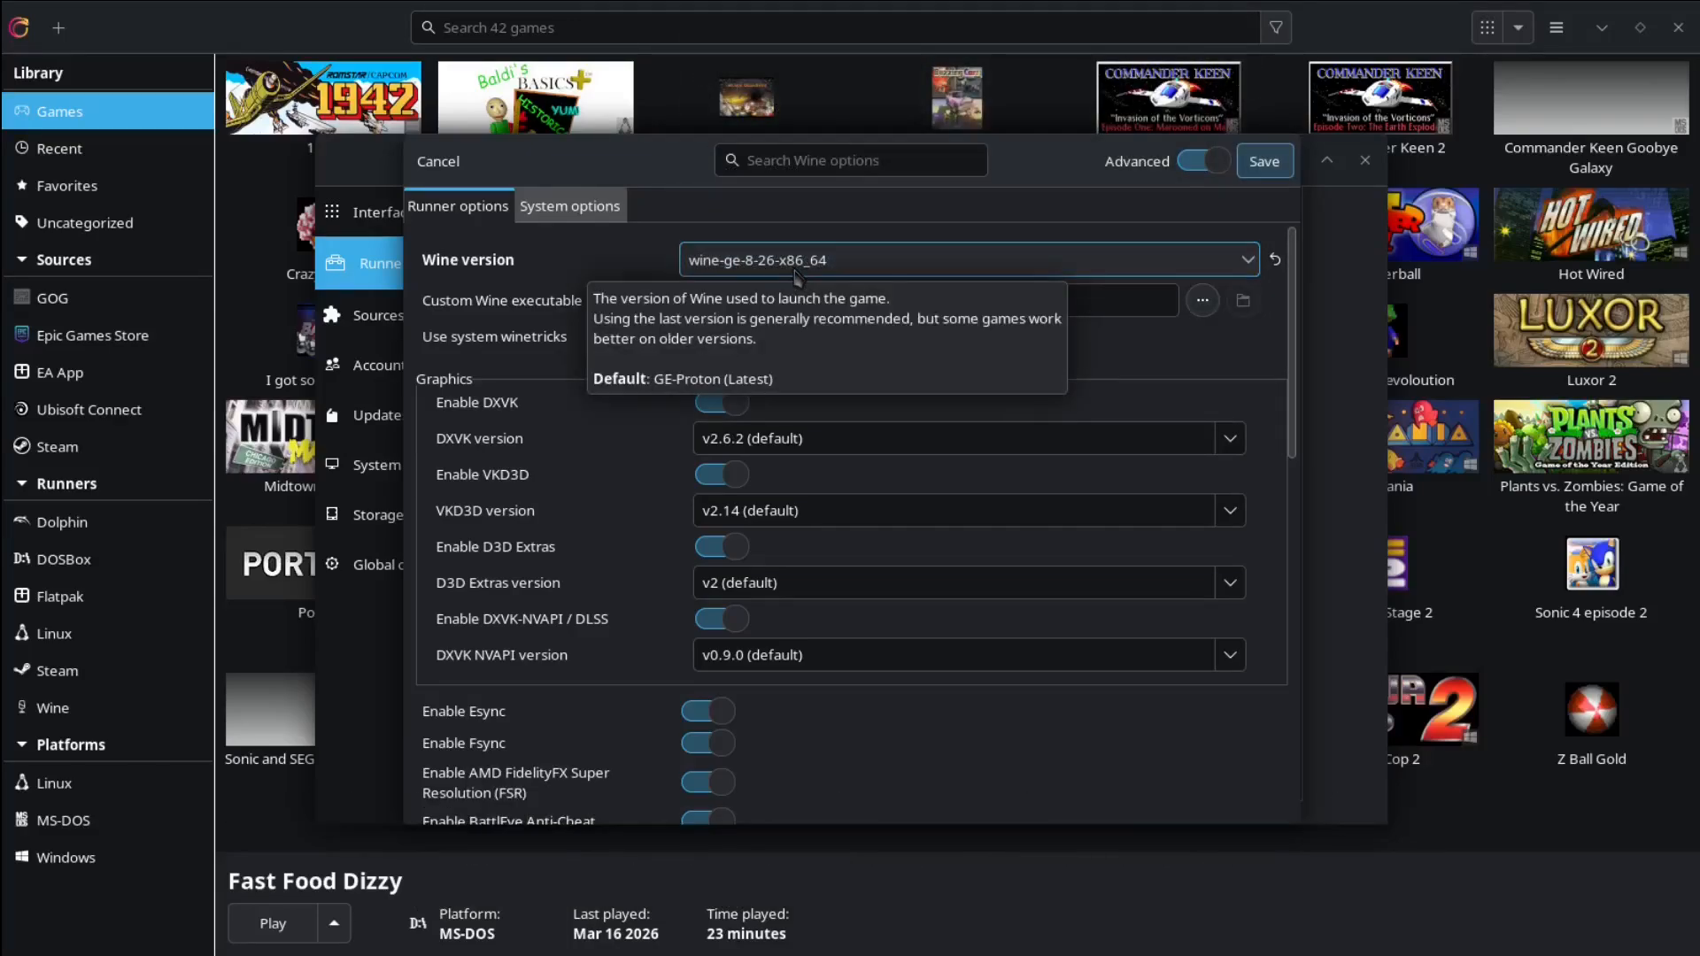
click(450, 164)
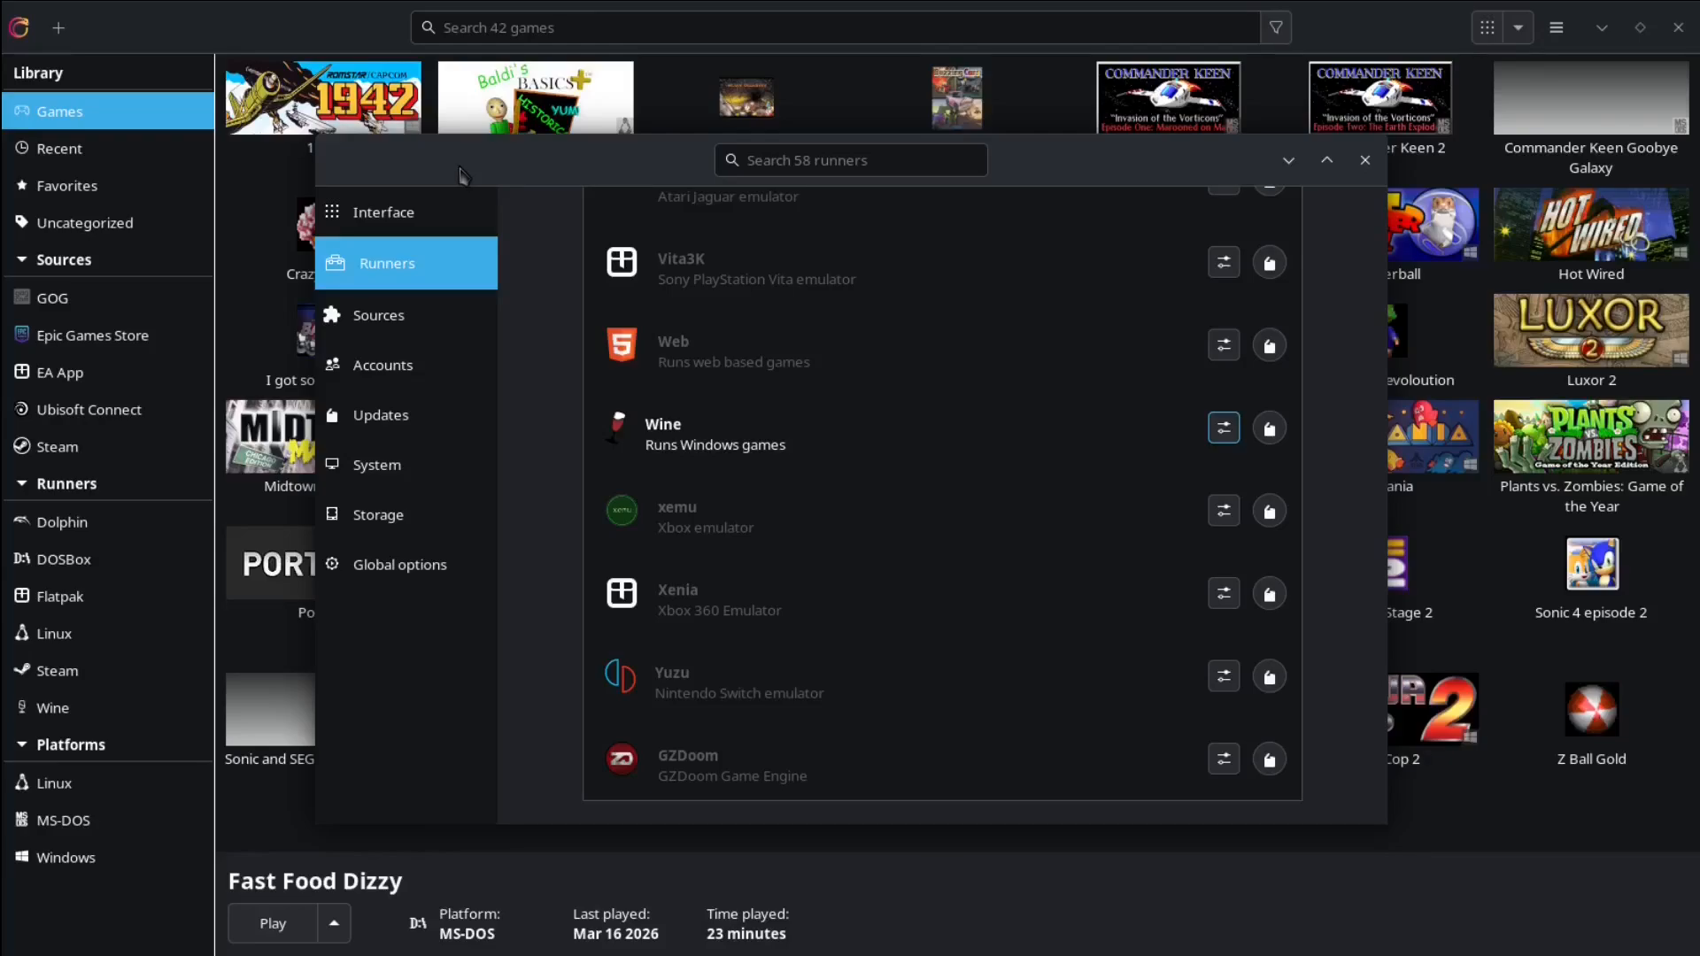
scroll(852, 557, up, 15)
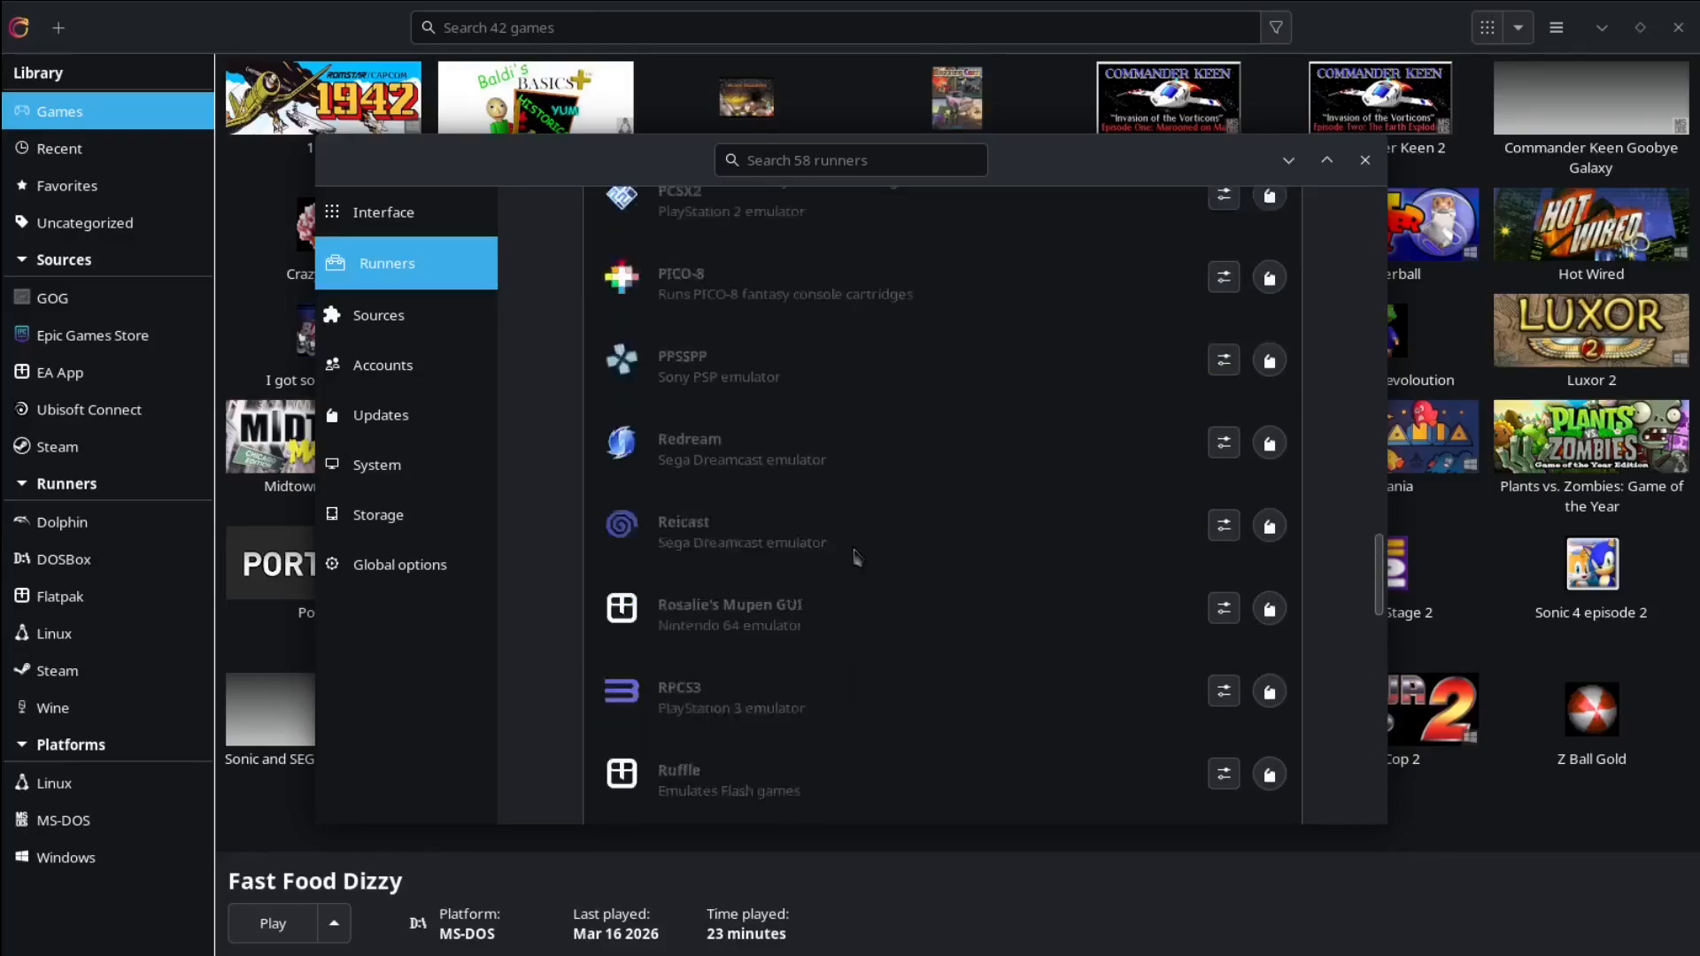
scroll(856, 556, up, 20)
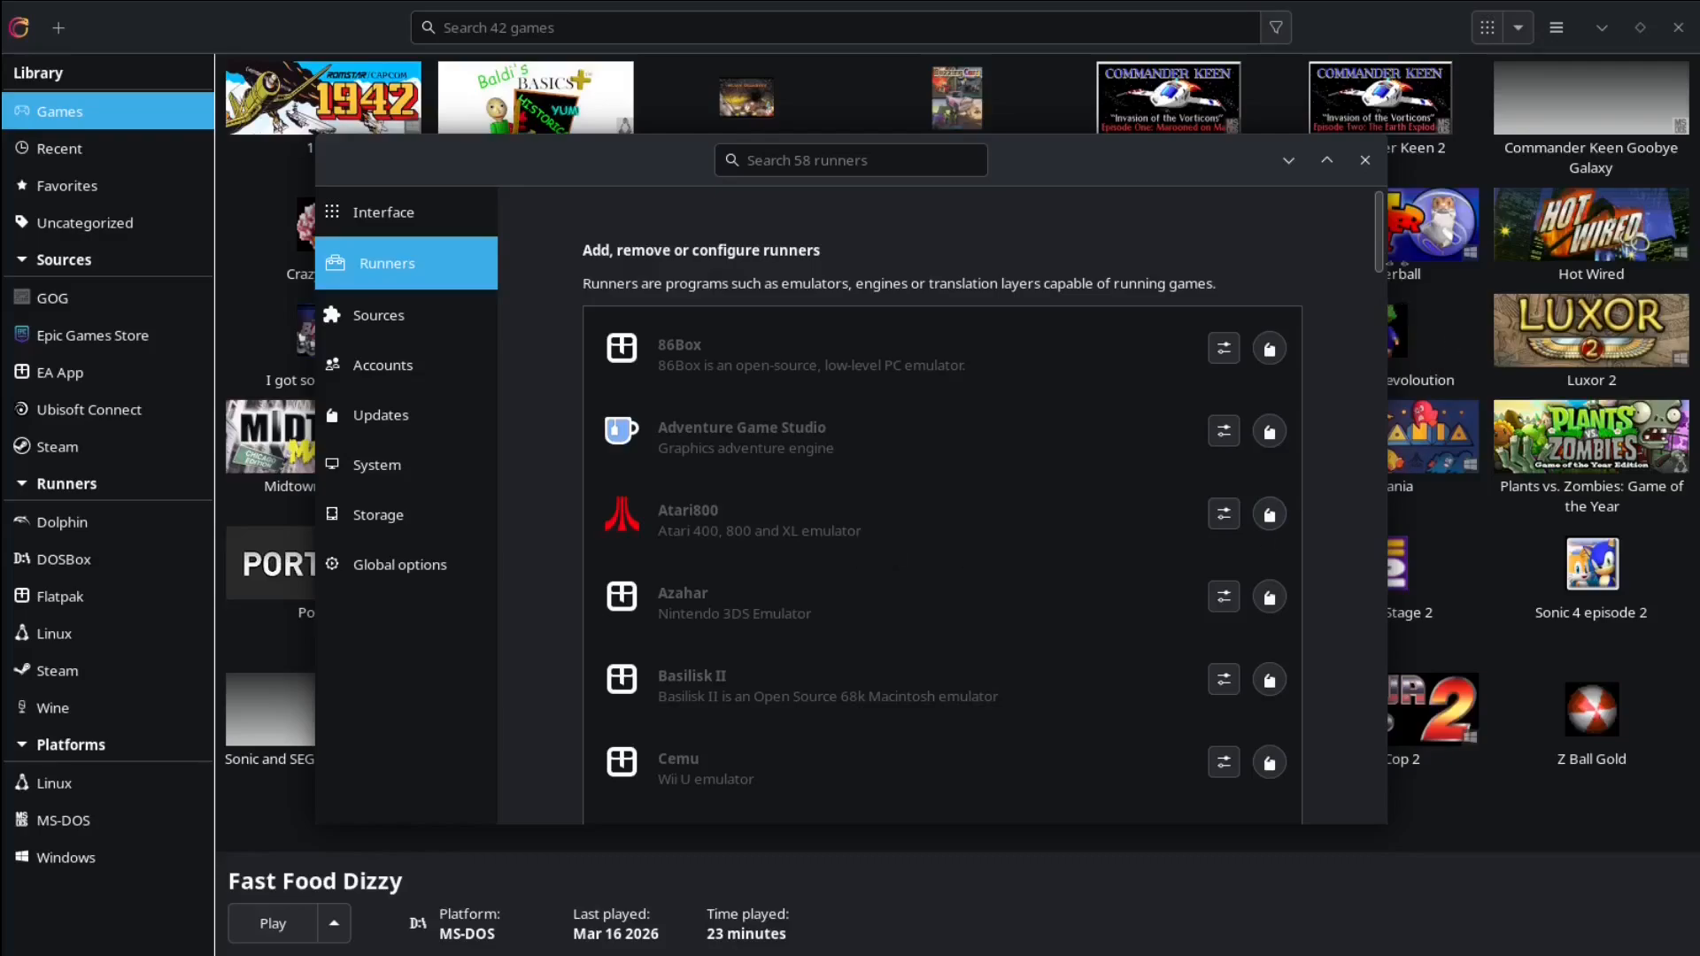
click(1364, 159)
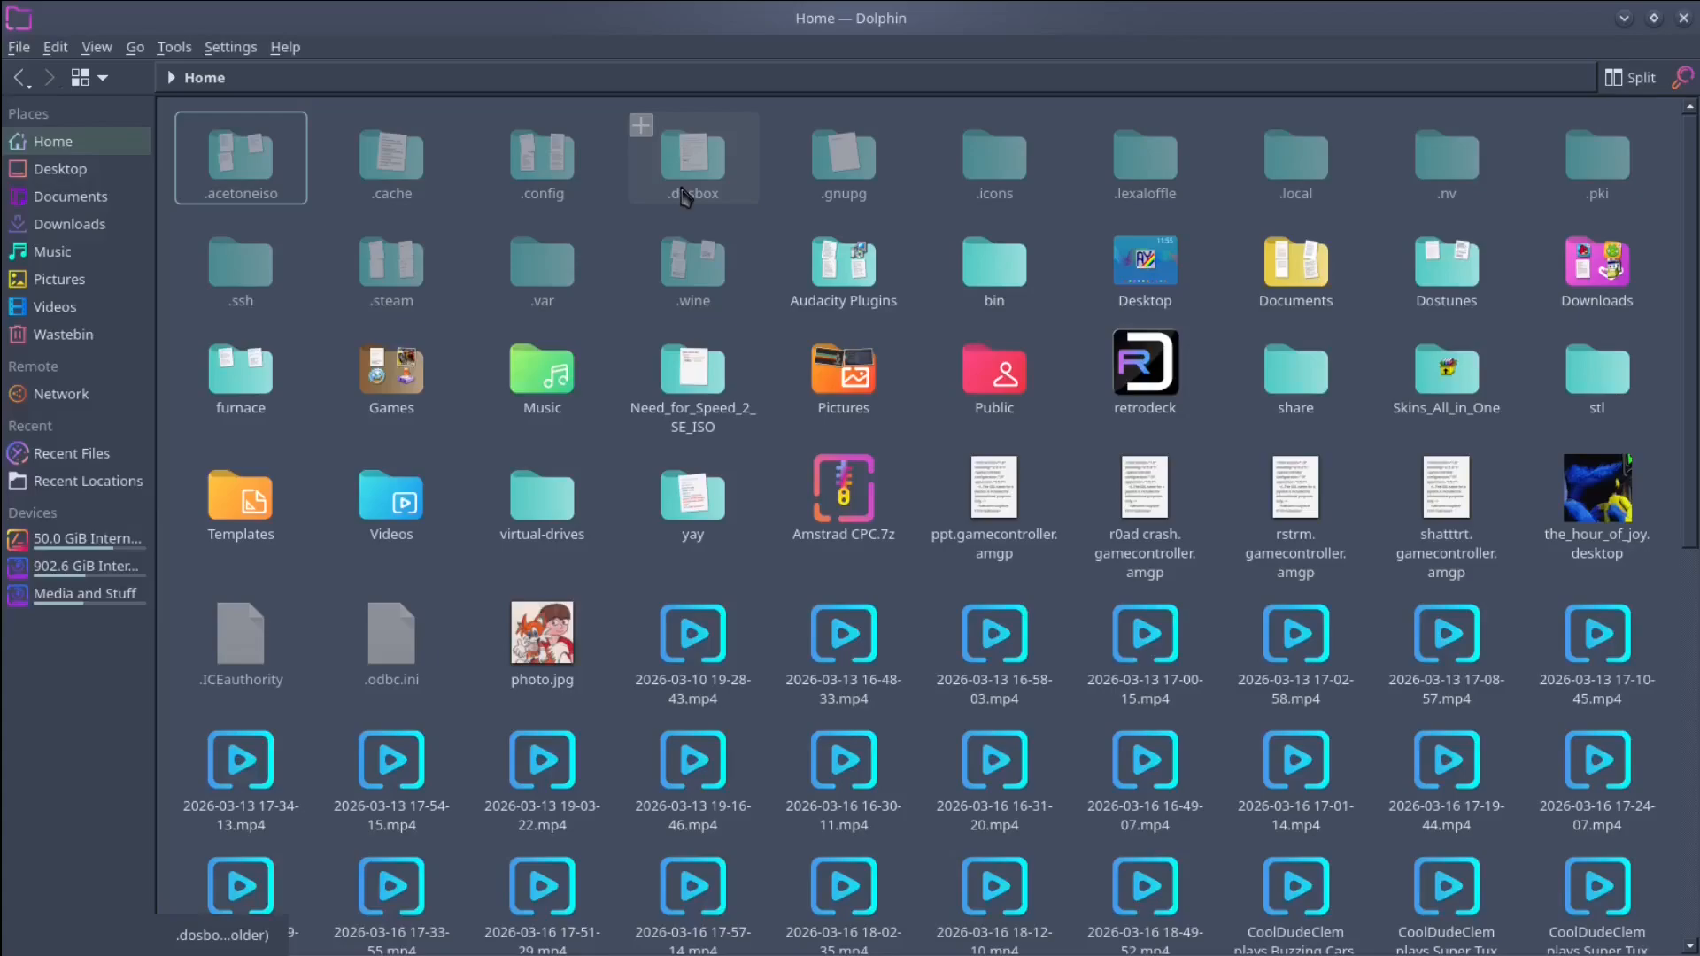
Step: In the Dolphin file manager, toggle hidden files off and on in Home, and open dosbox-staging.conf from the .dosbox folder
key(ctrl+h)
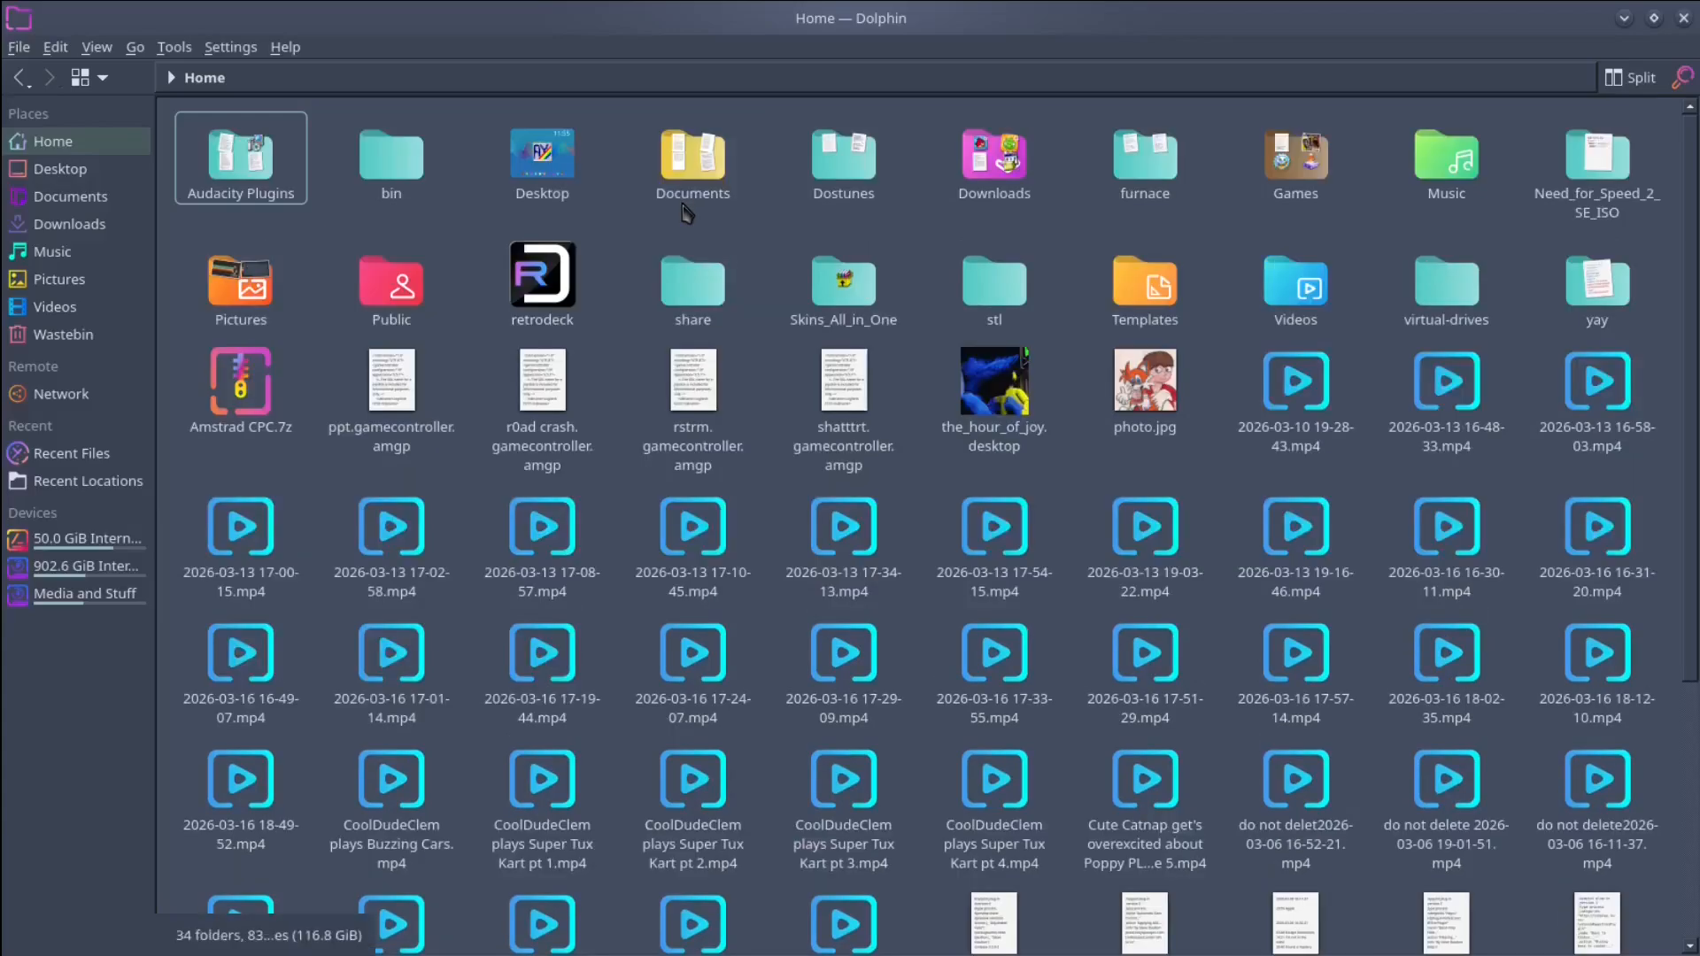
key(ctrl+h)
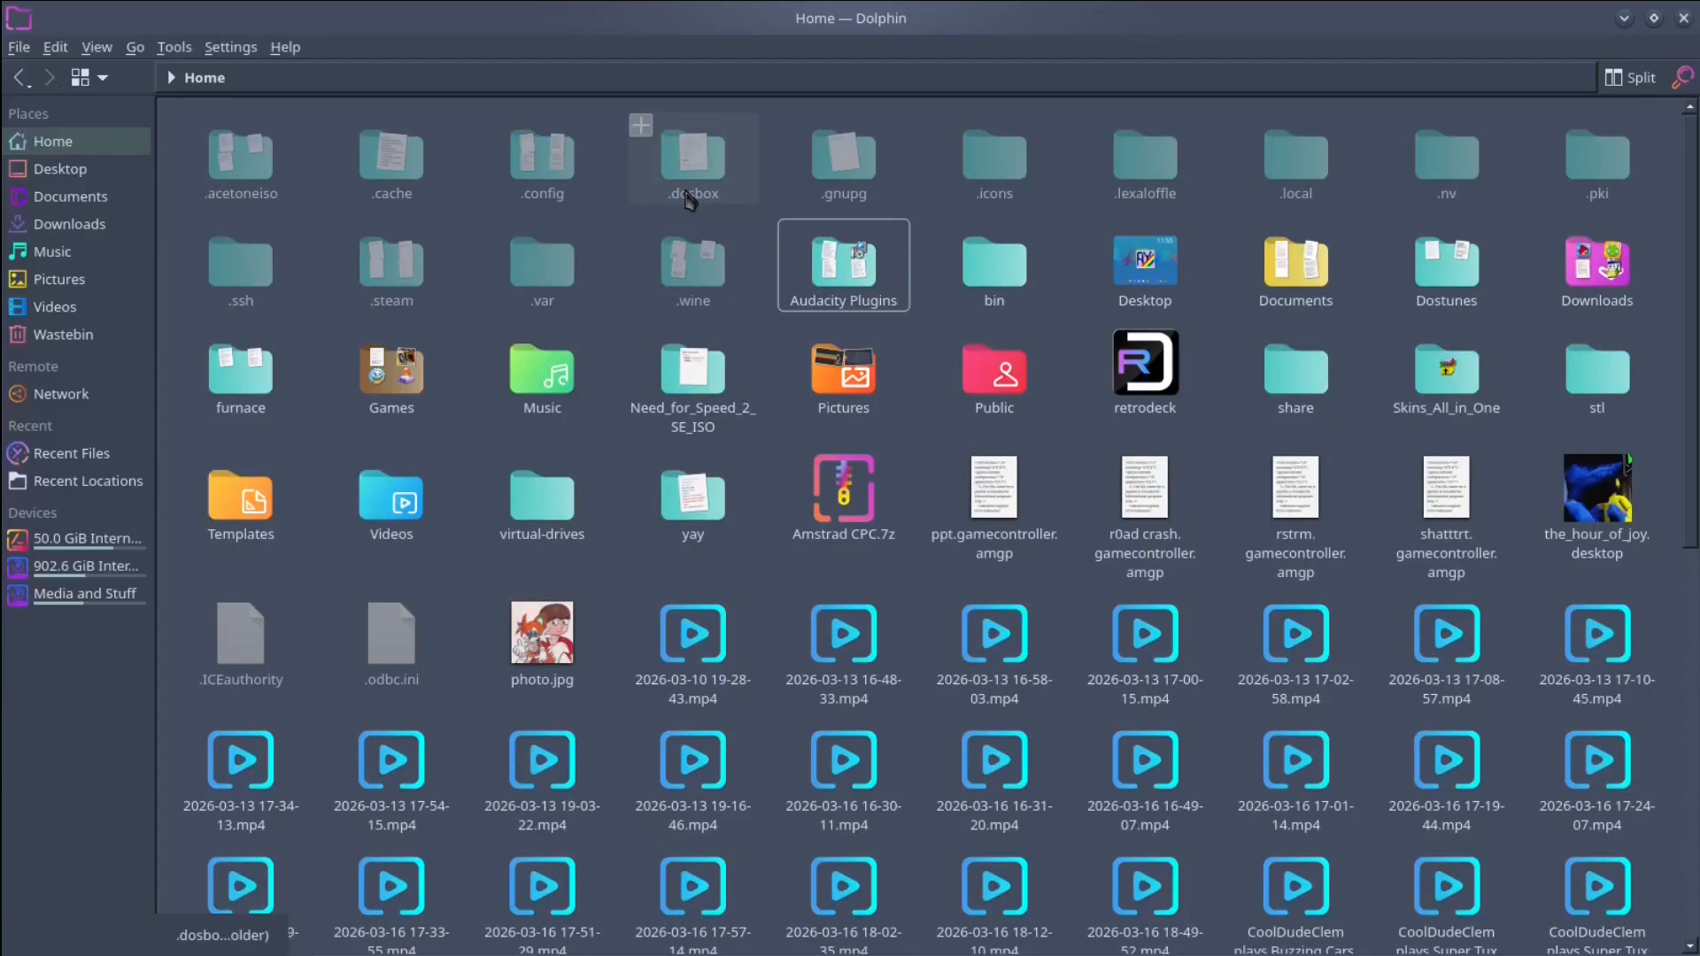
double_click(689, 200)
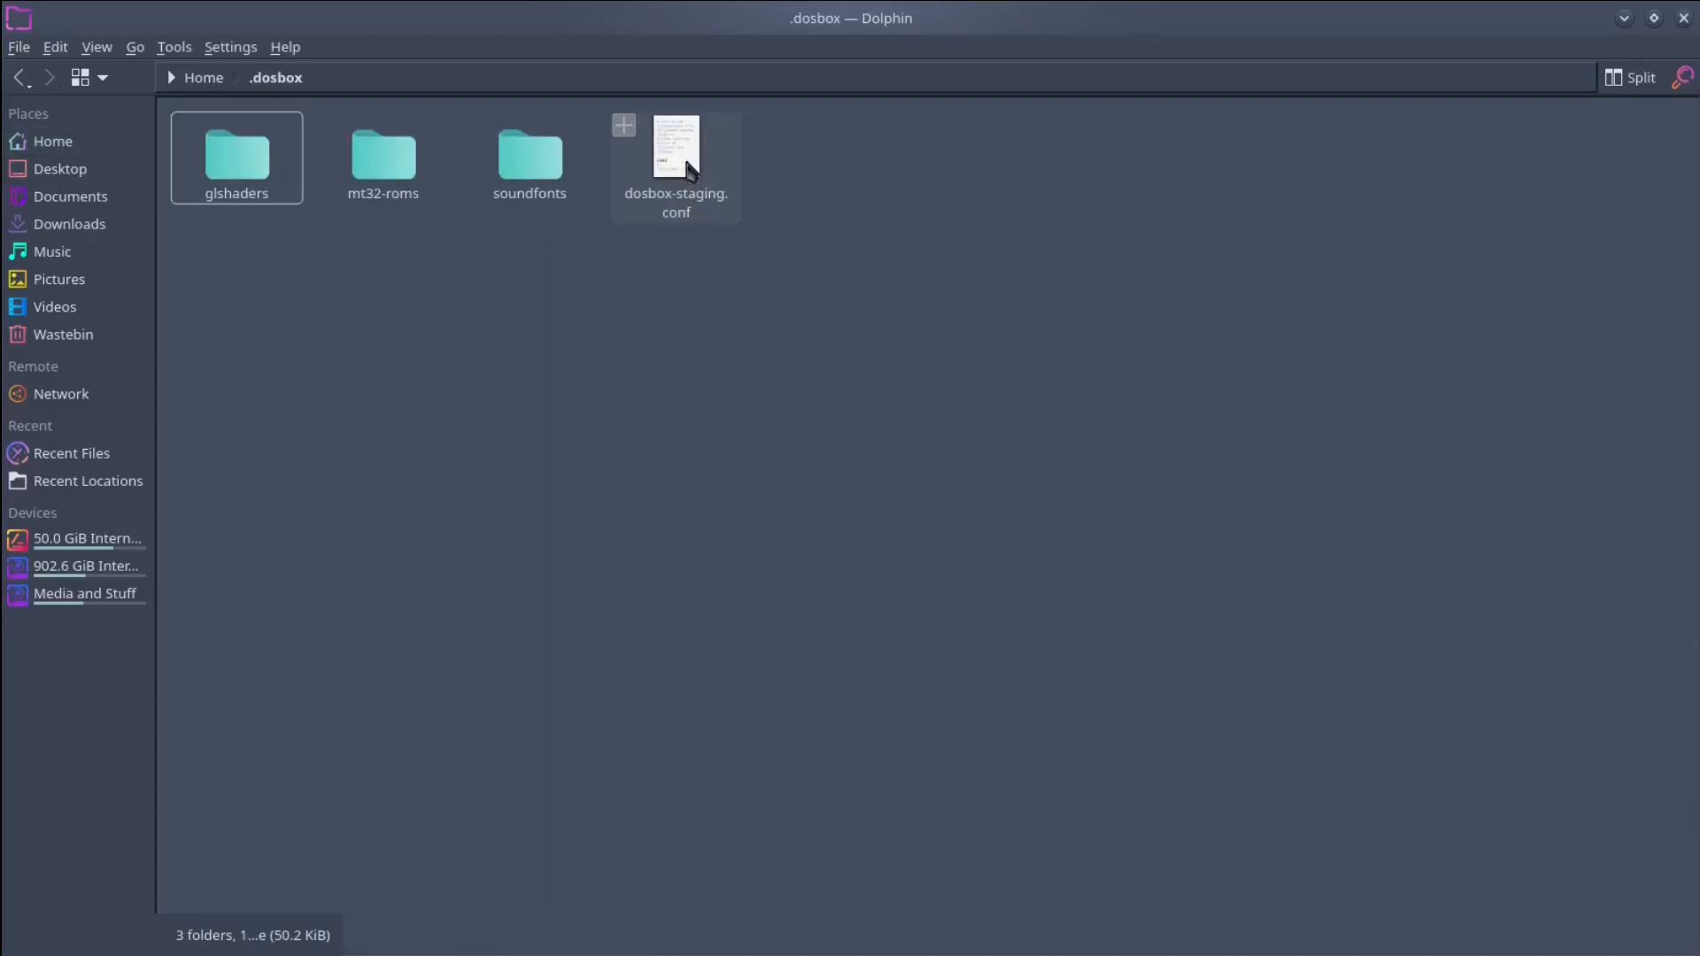
double_click(687, 164)
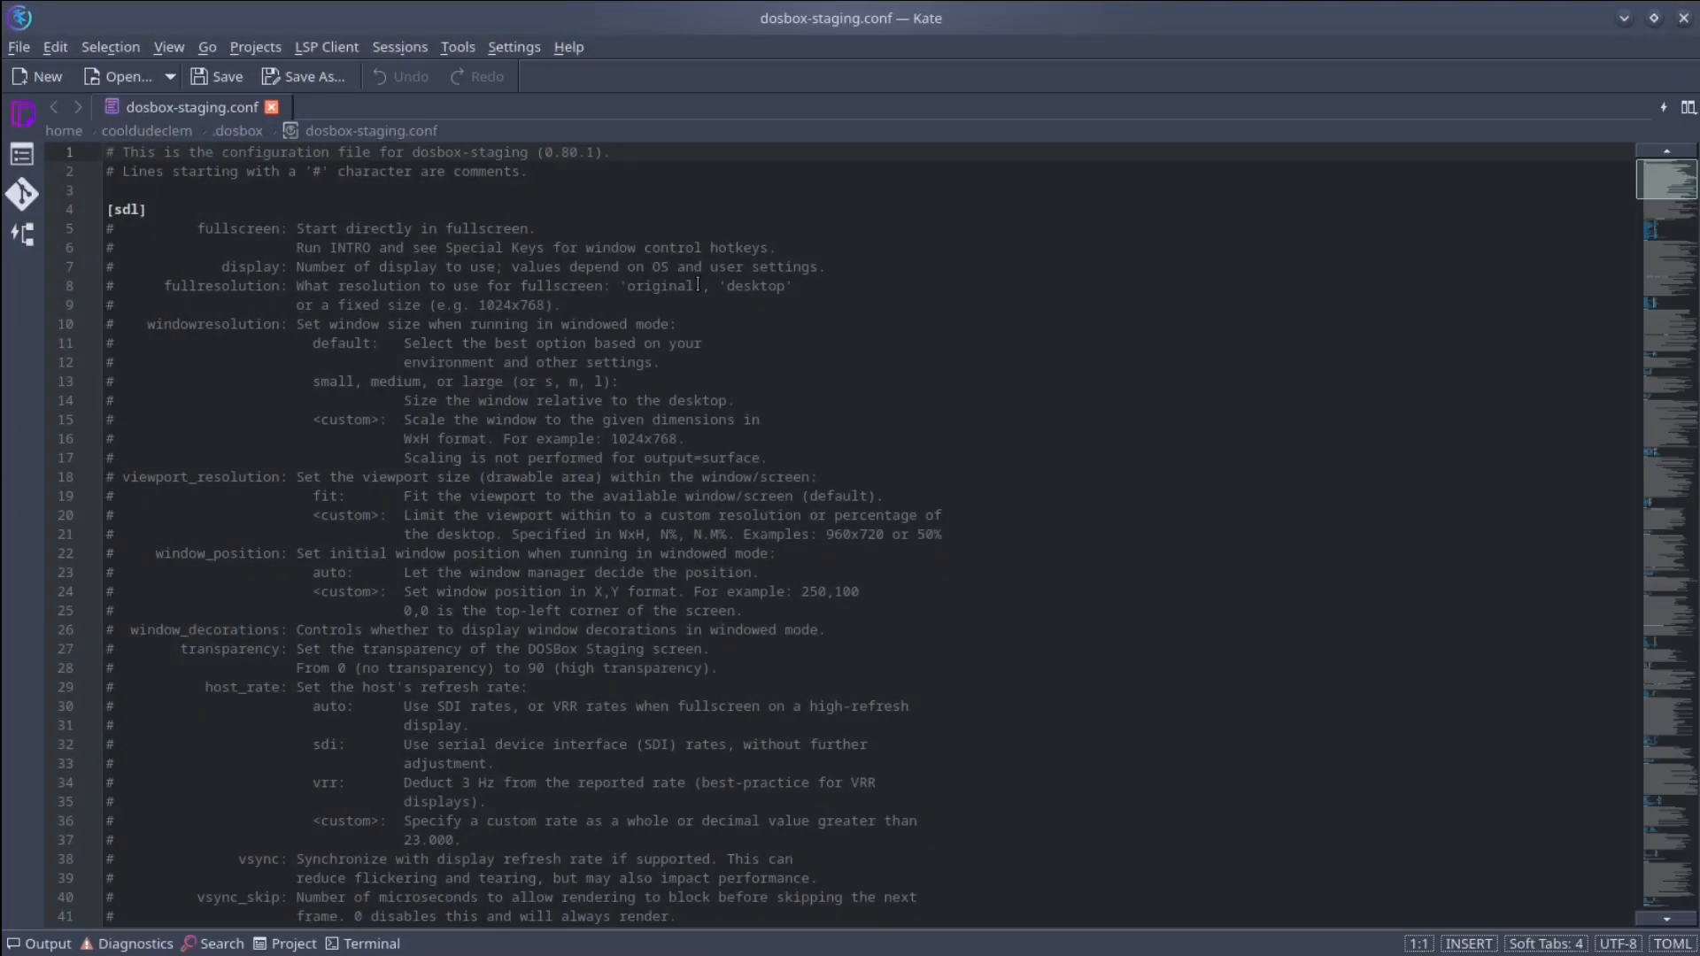
Step: Find the cycles setting in dosbox-staging.conf and highlight its max value
scroll(828, 574, down, 20)
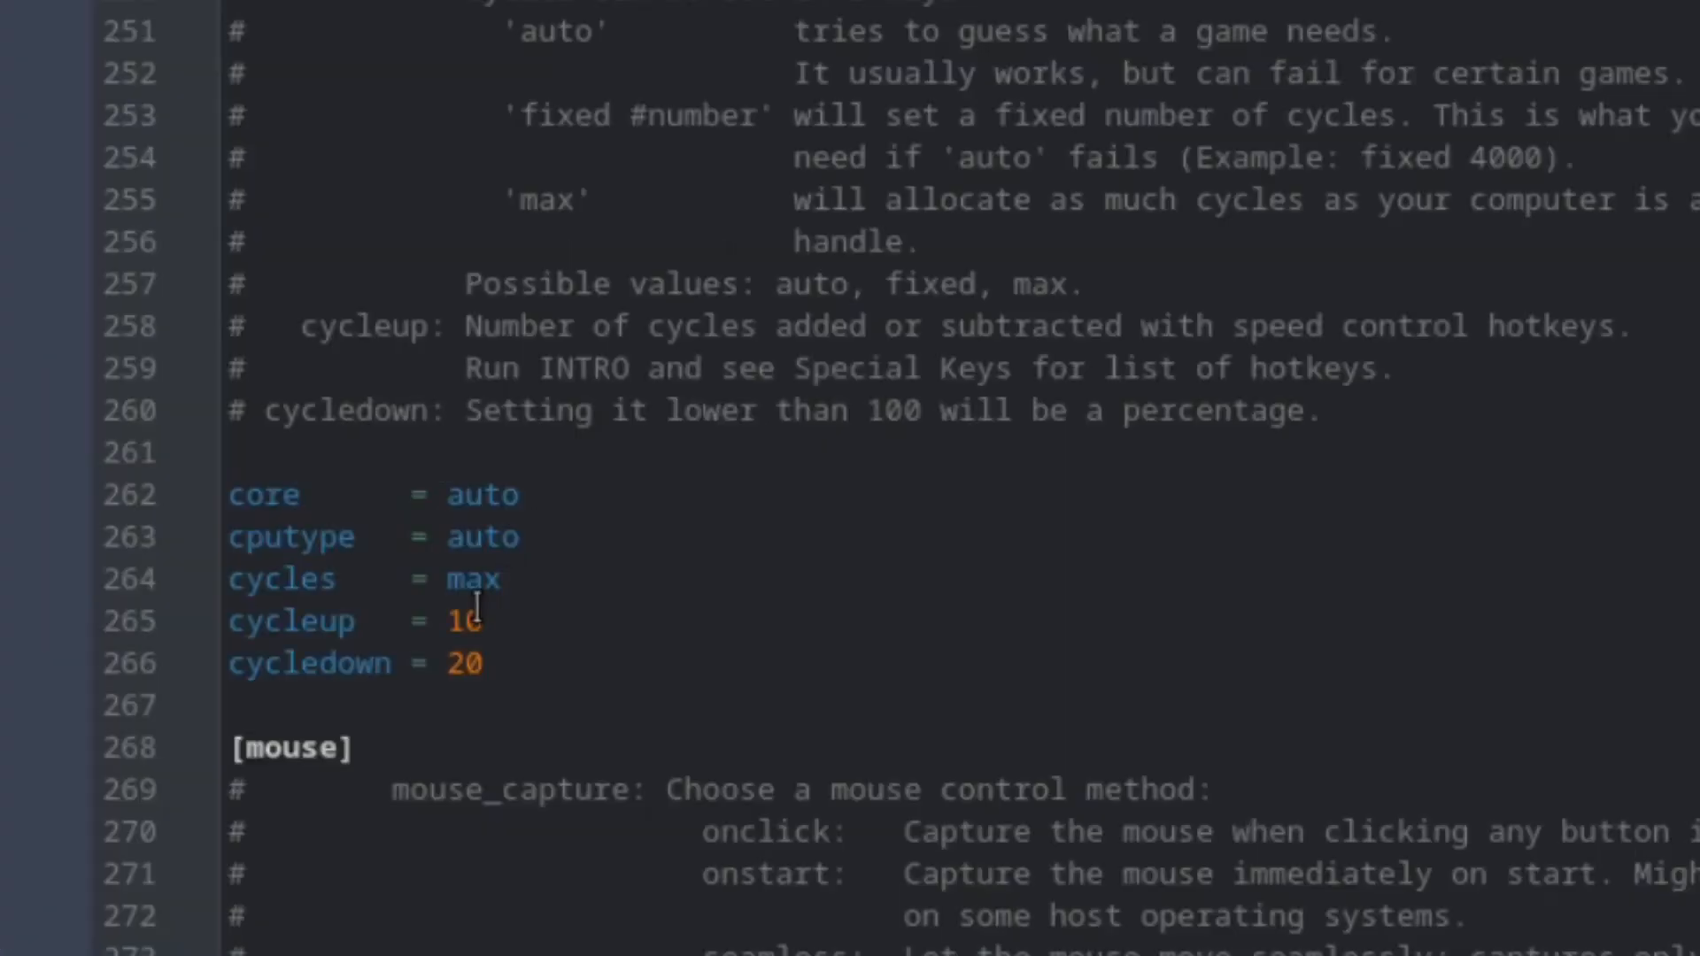
drag(206, 649, 225, 649)
drag(494, 580, 507, 580)
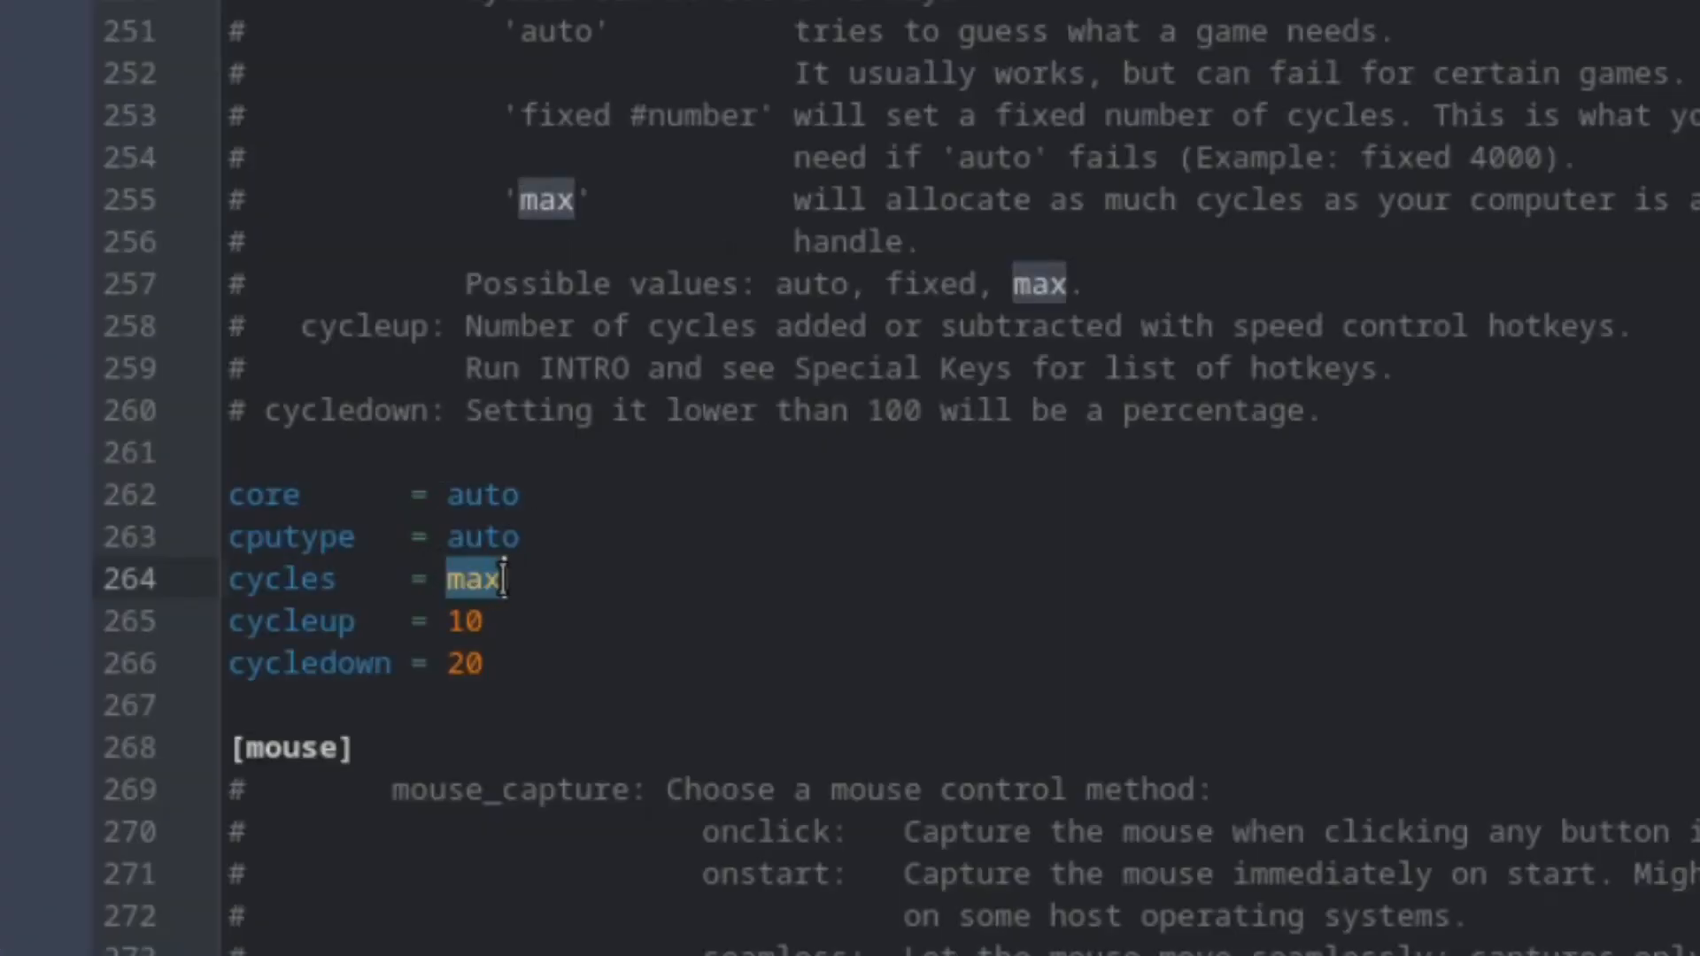
click(519, 588)
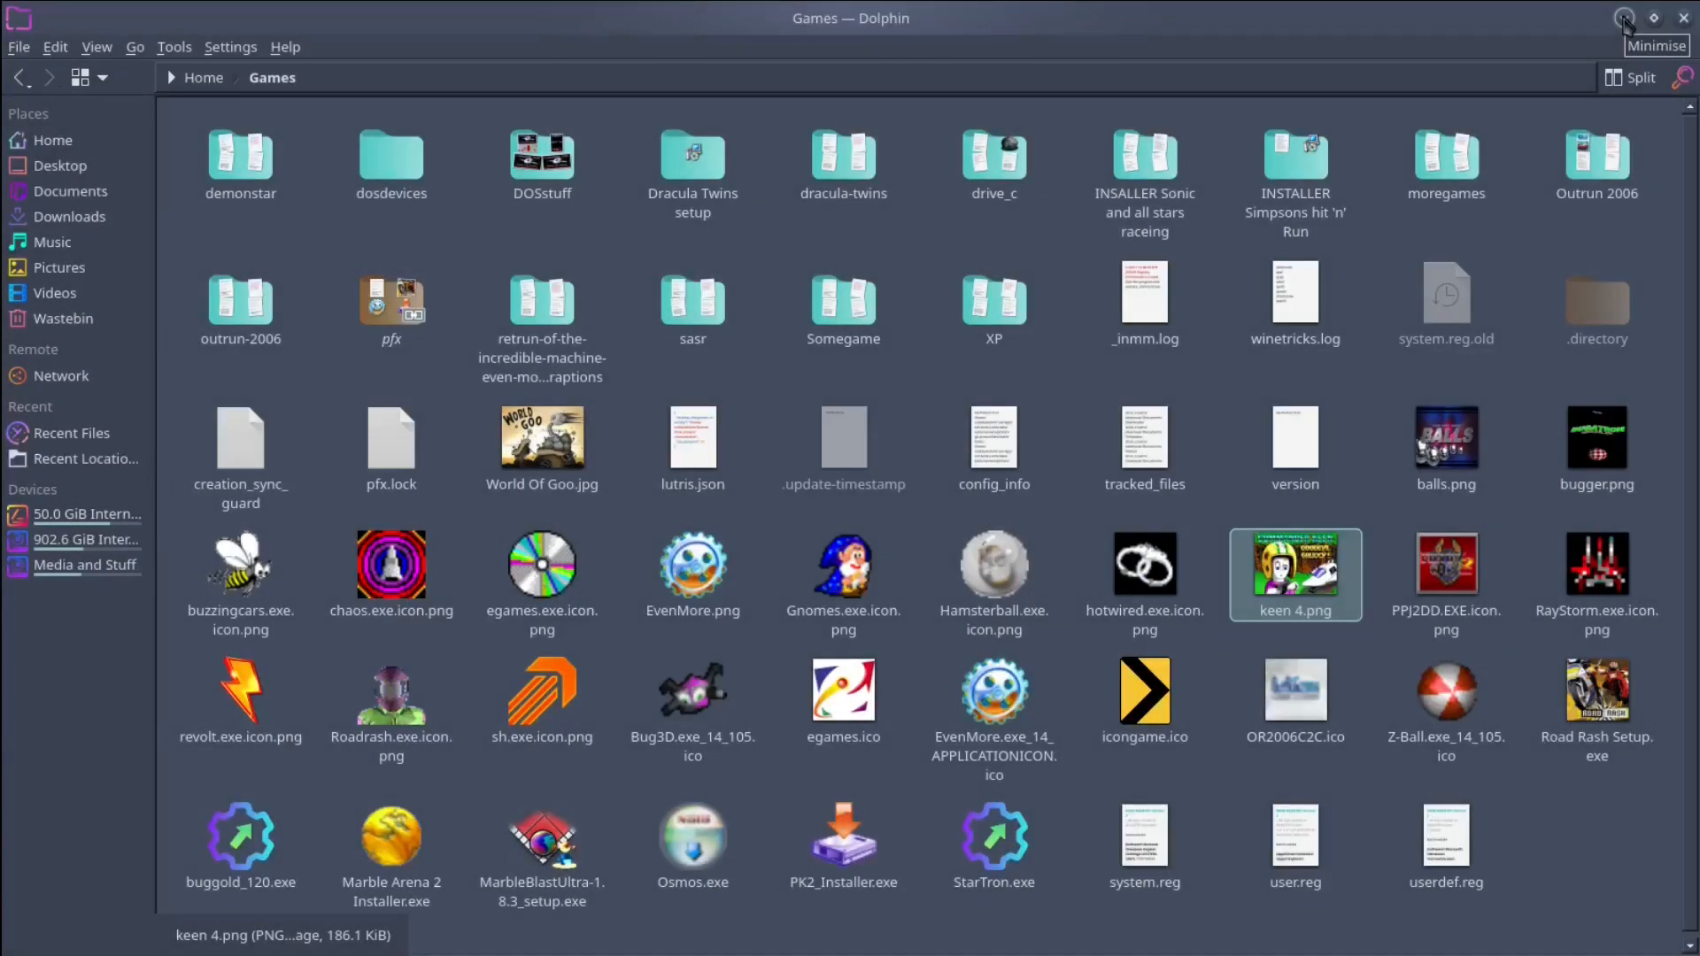
Step: Switch from Dolphin to Lutris and open the configuration of Commander Keen Goobye Galaxy
click(1625, 19)
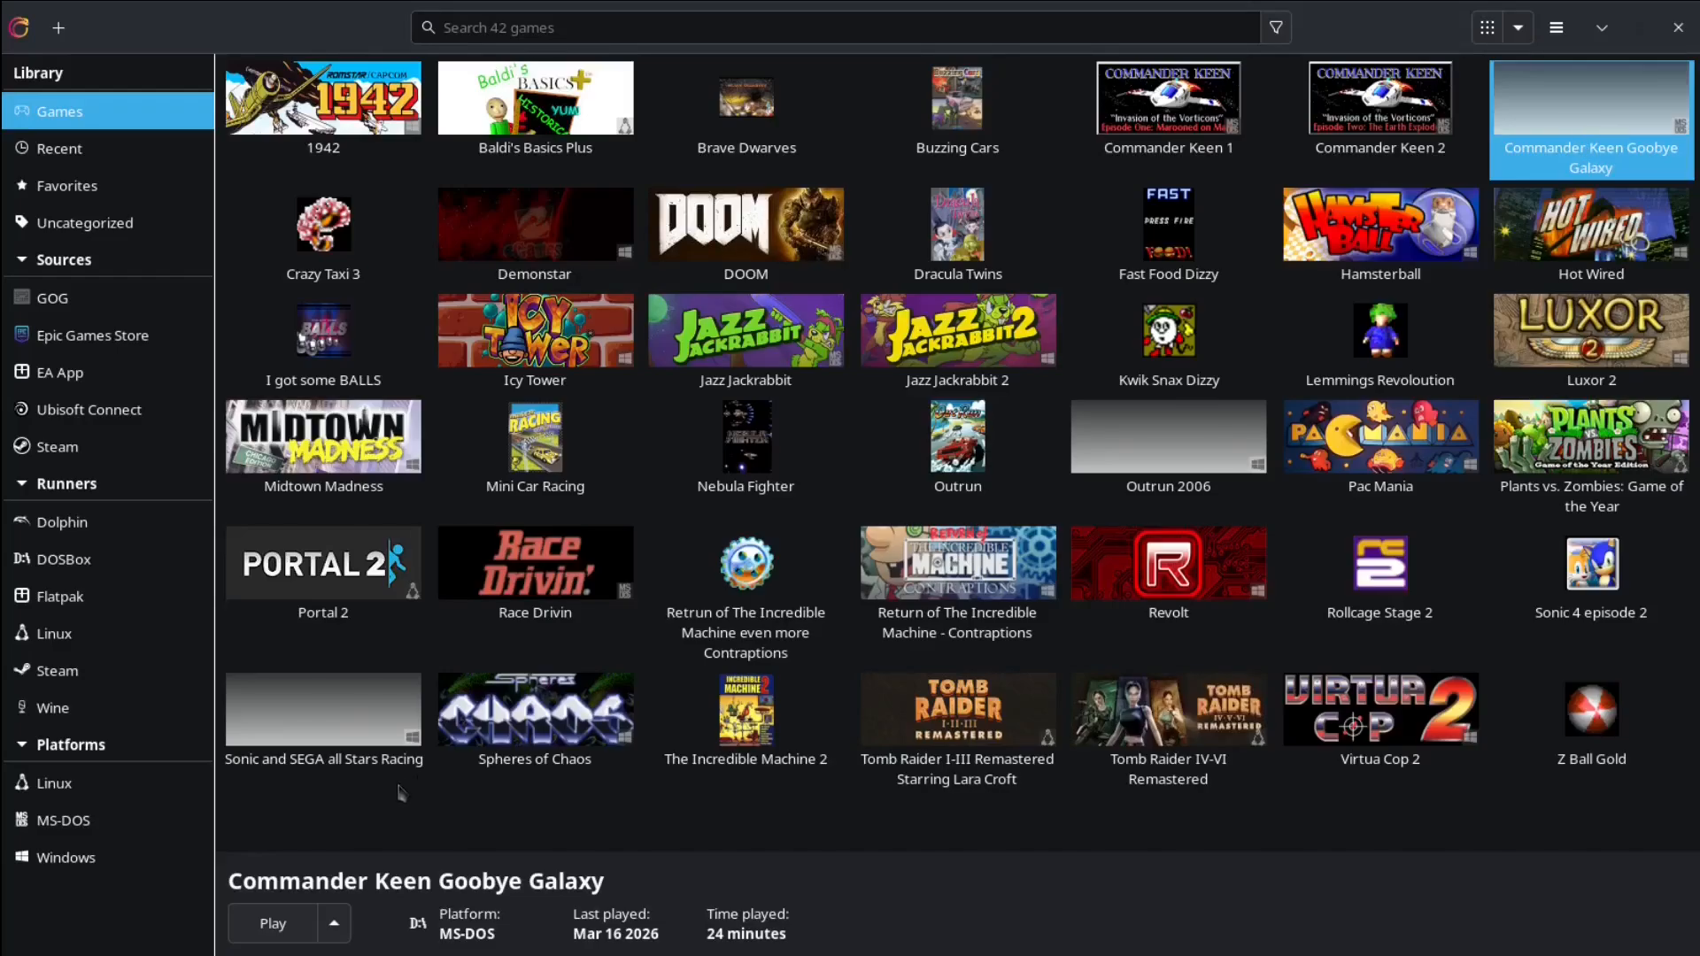
click(334, 923)
click(337, 816)
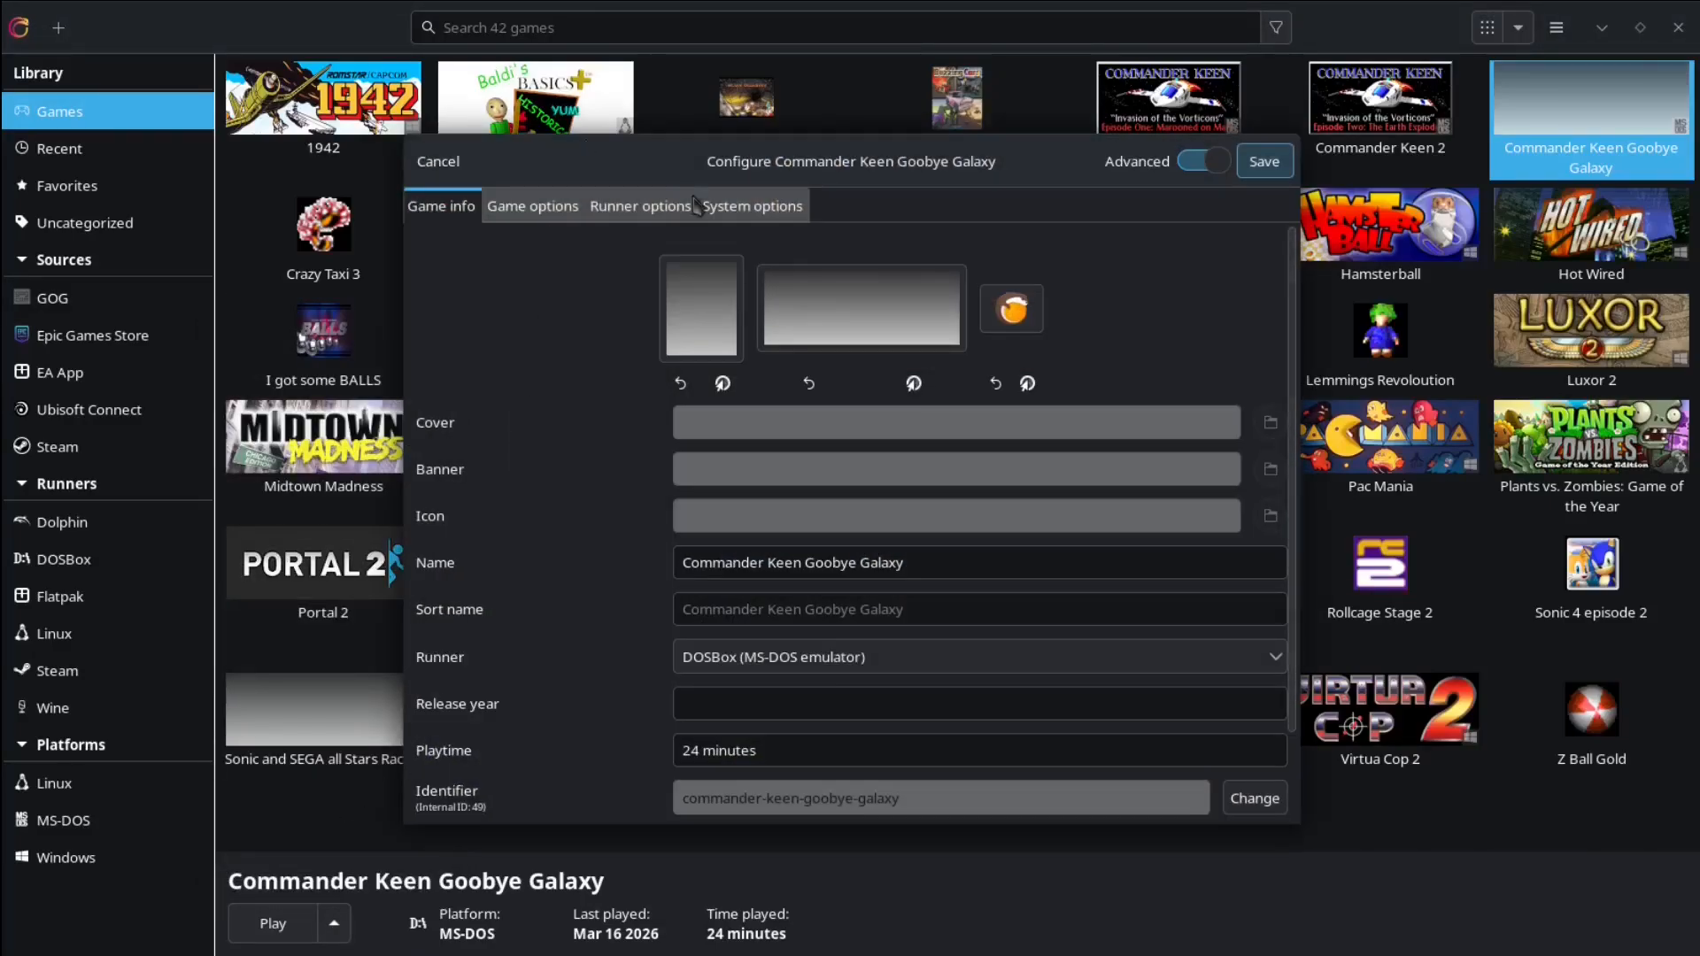
Step: Set the game's custom cover art to keen 4.png from the Games folder on the 902.6 GiB internal drive
click(713, 339)
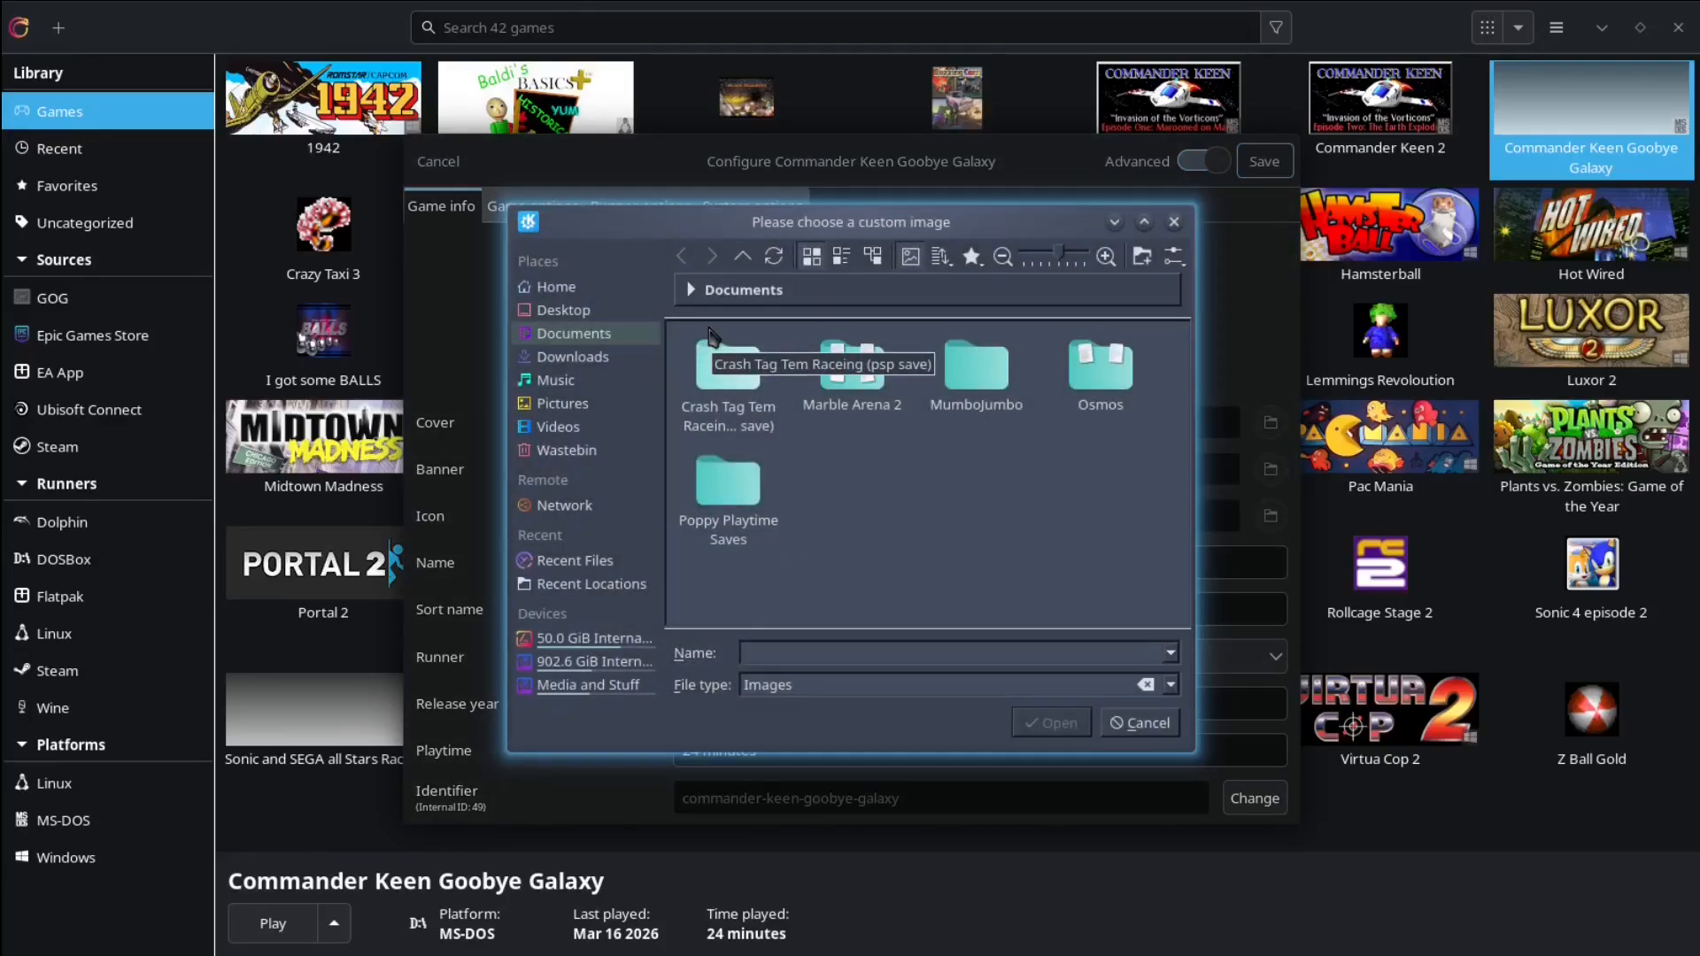
click(571, 662)
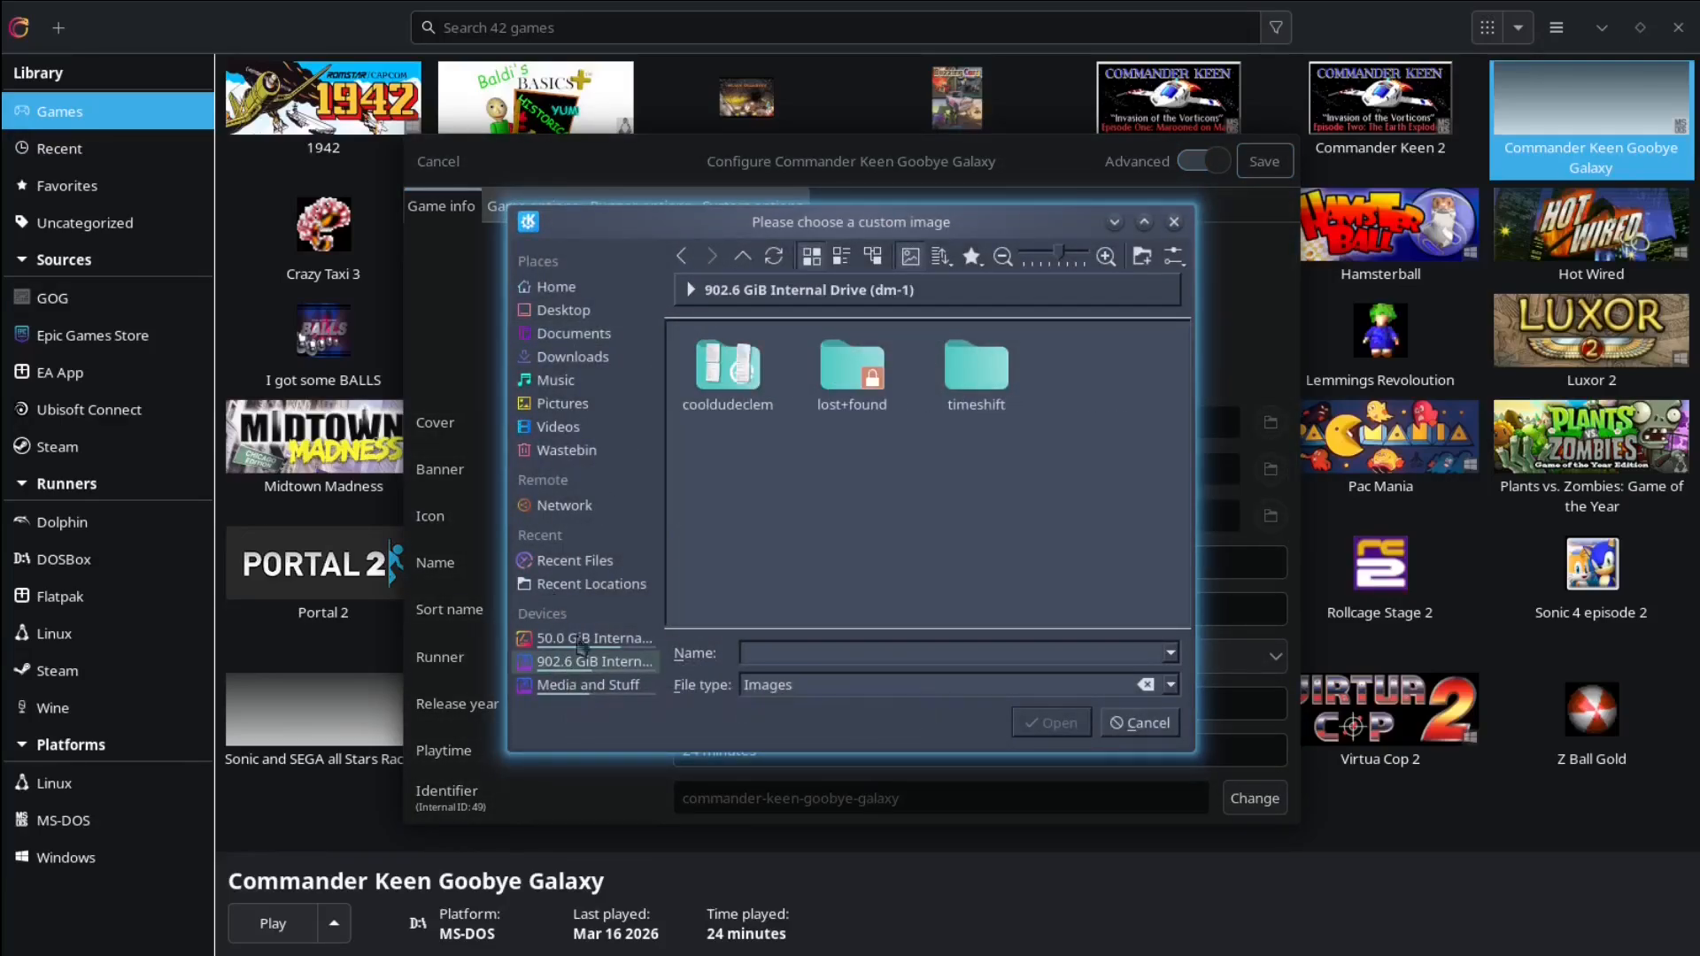
double_click(728, 372)
double_click(853, 469)
scroll(863, 478, down, 5)
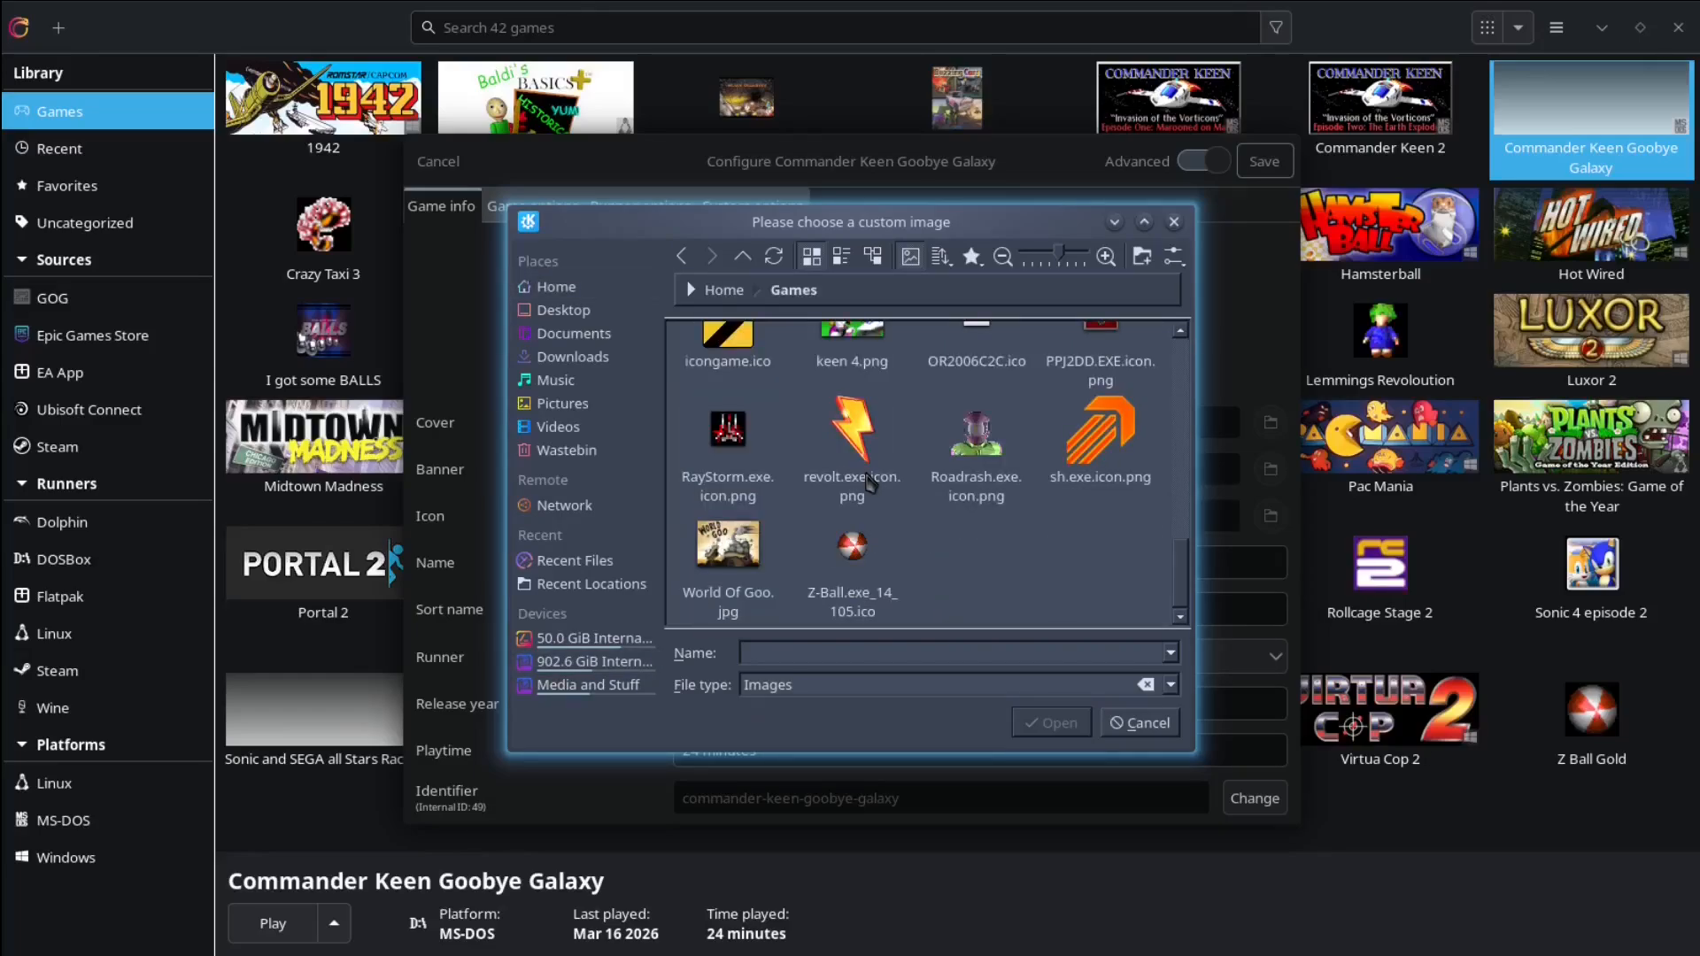
scroll(868, 483, up, 3)
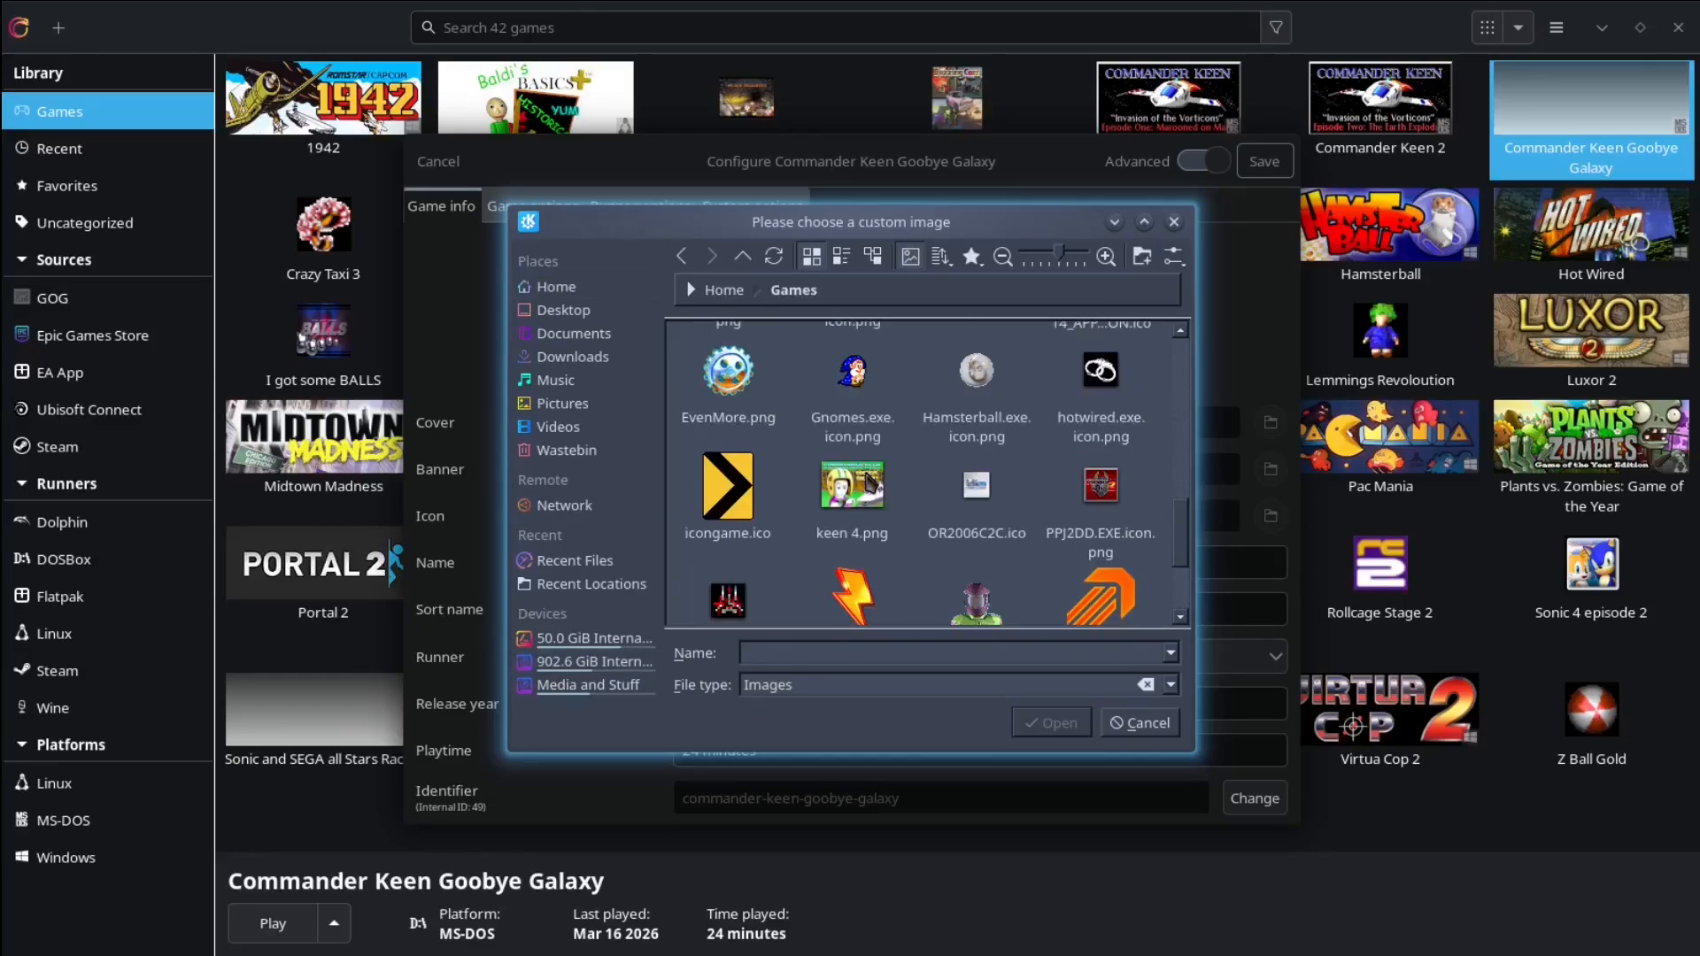
click(852, 503)
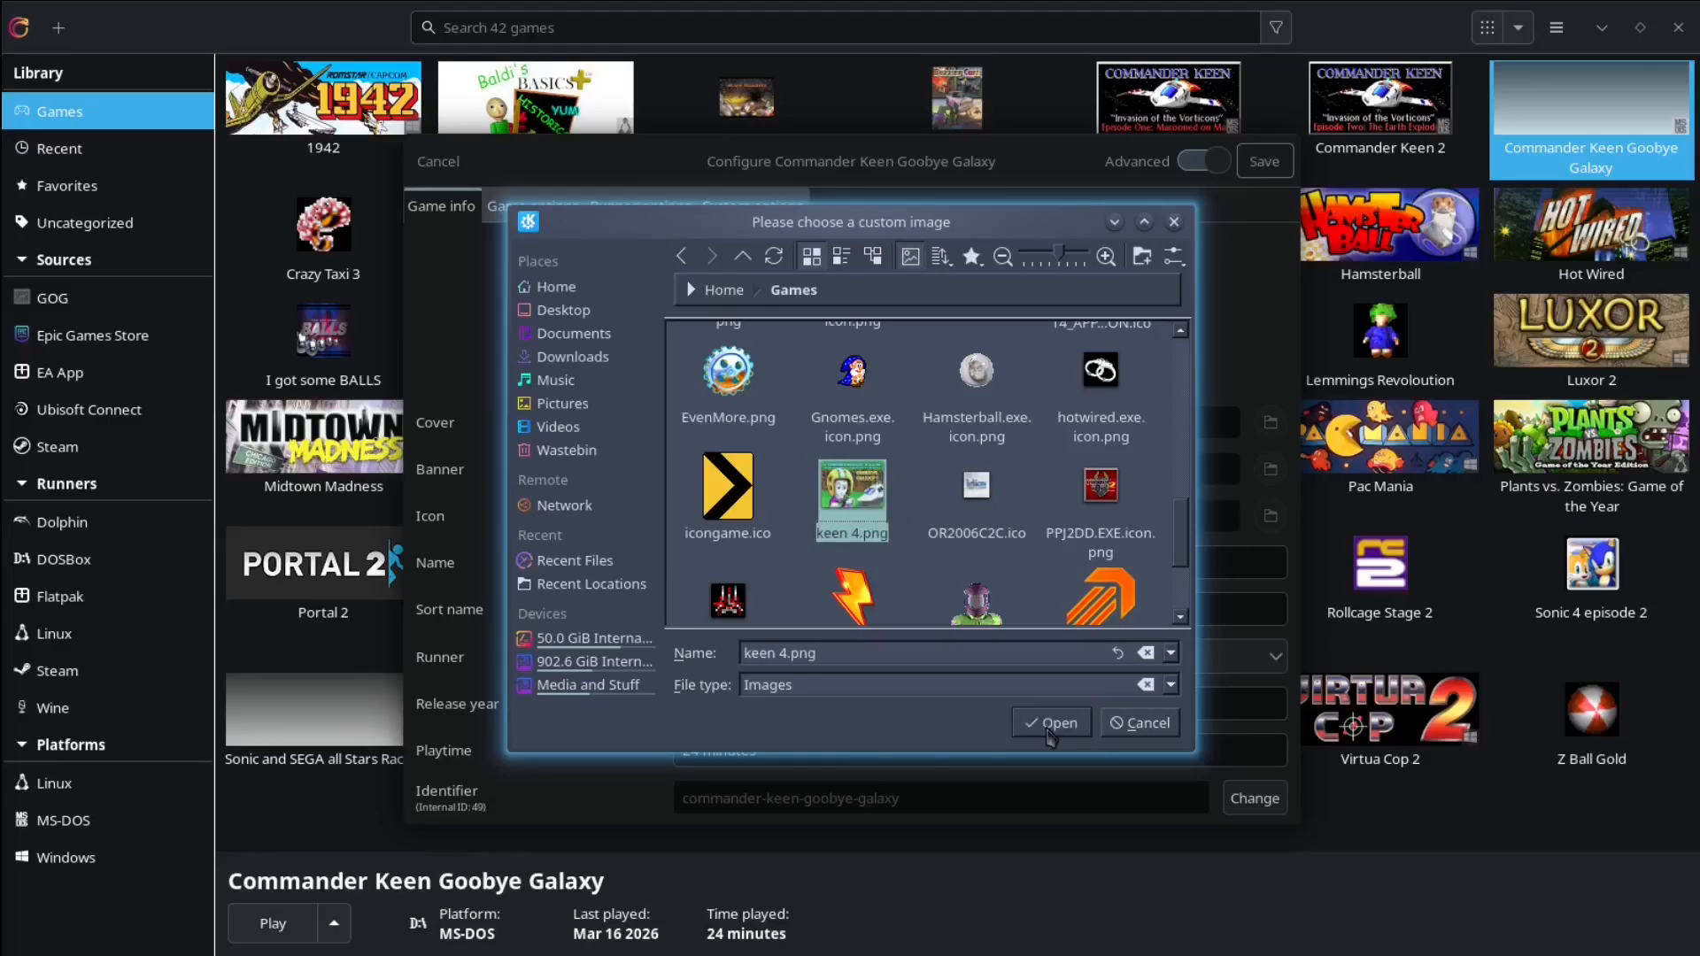
click(1049, 722)
Step: Set the game's banner to the same keen 4.png image and save the configuration
click(861, 301)
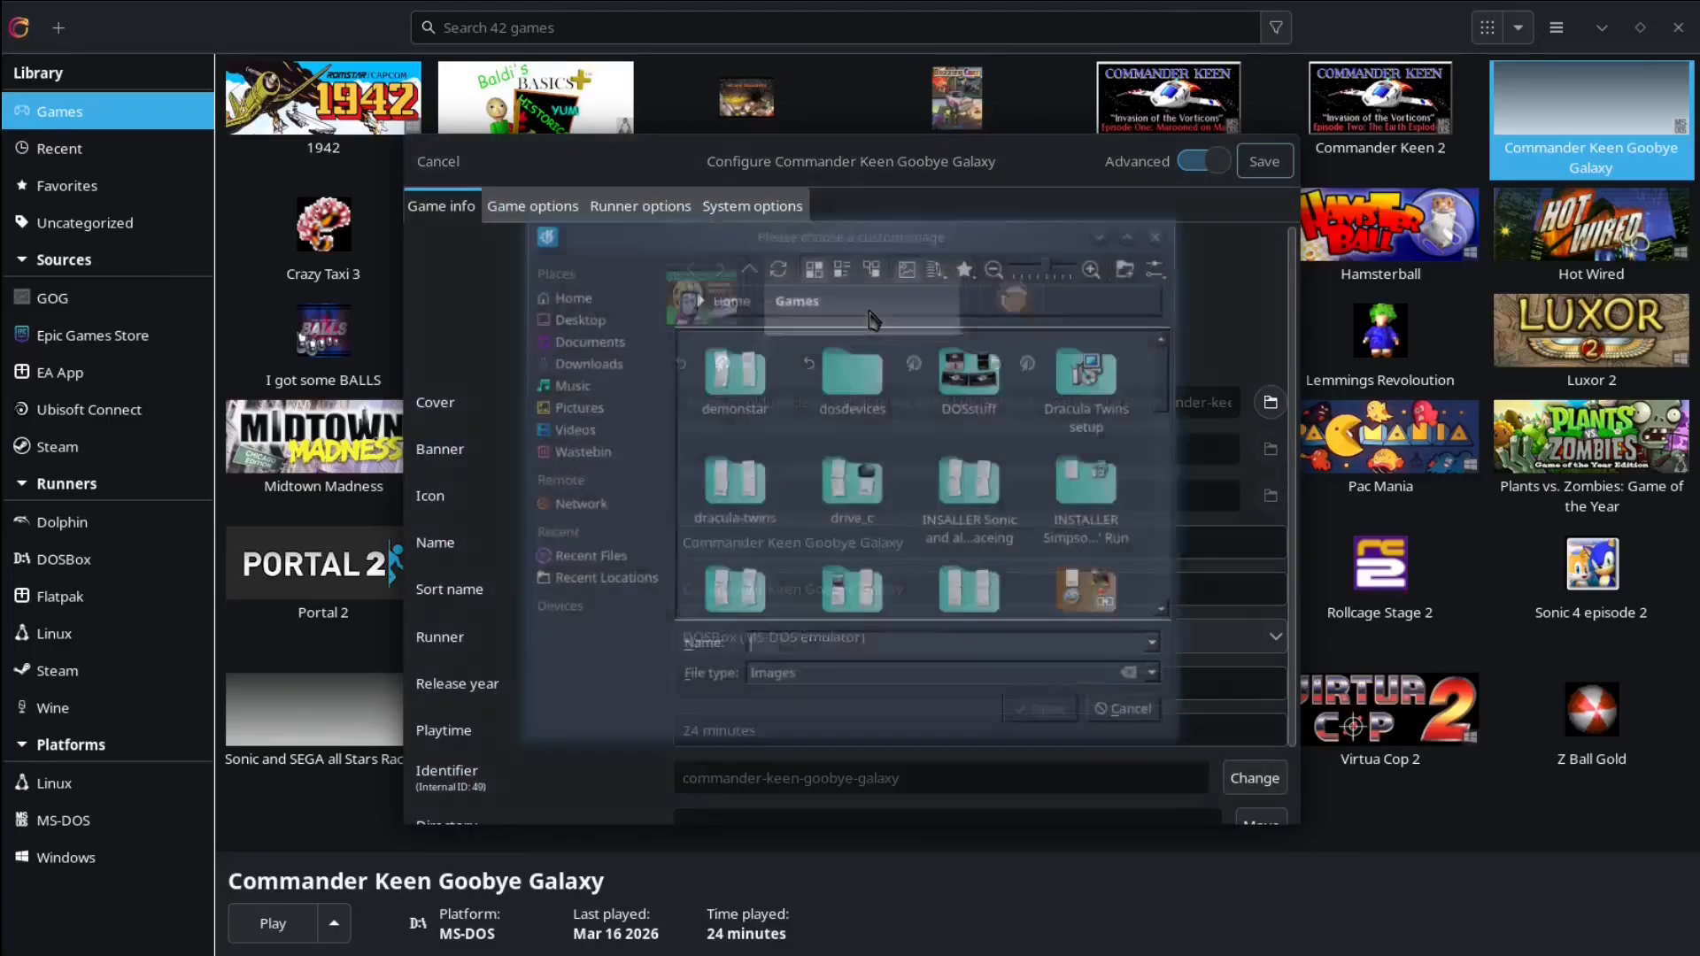
scroll(907, 571, down, 5)
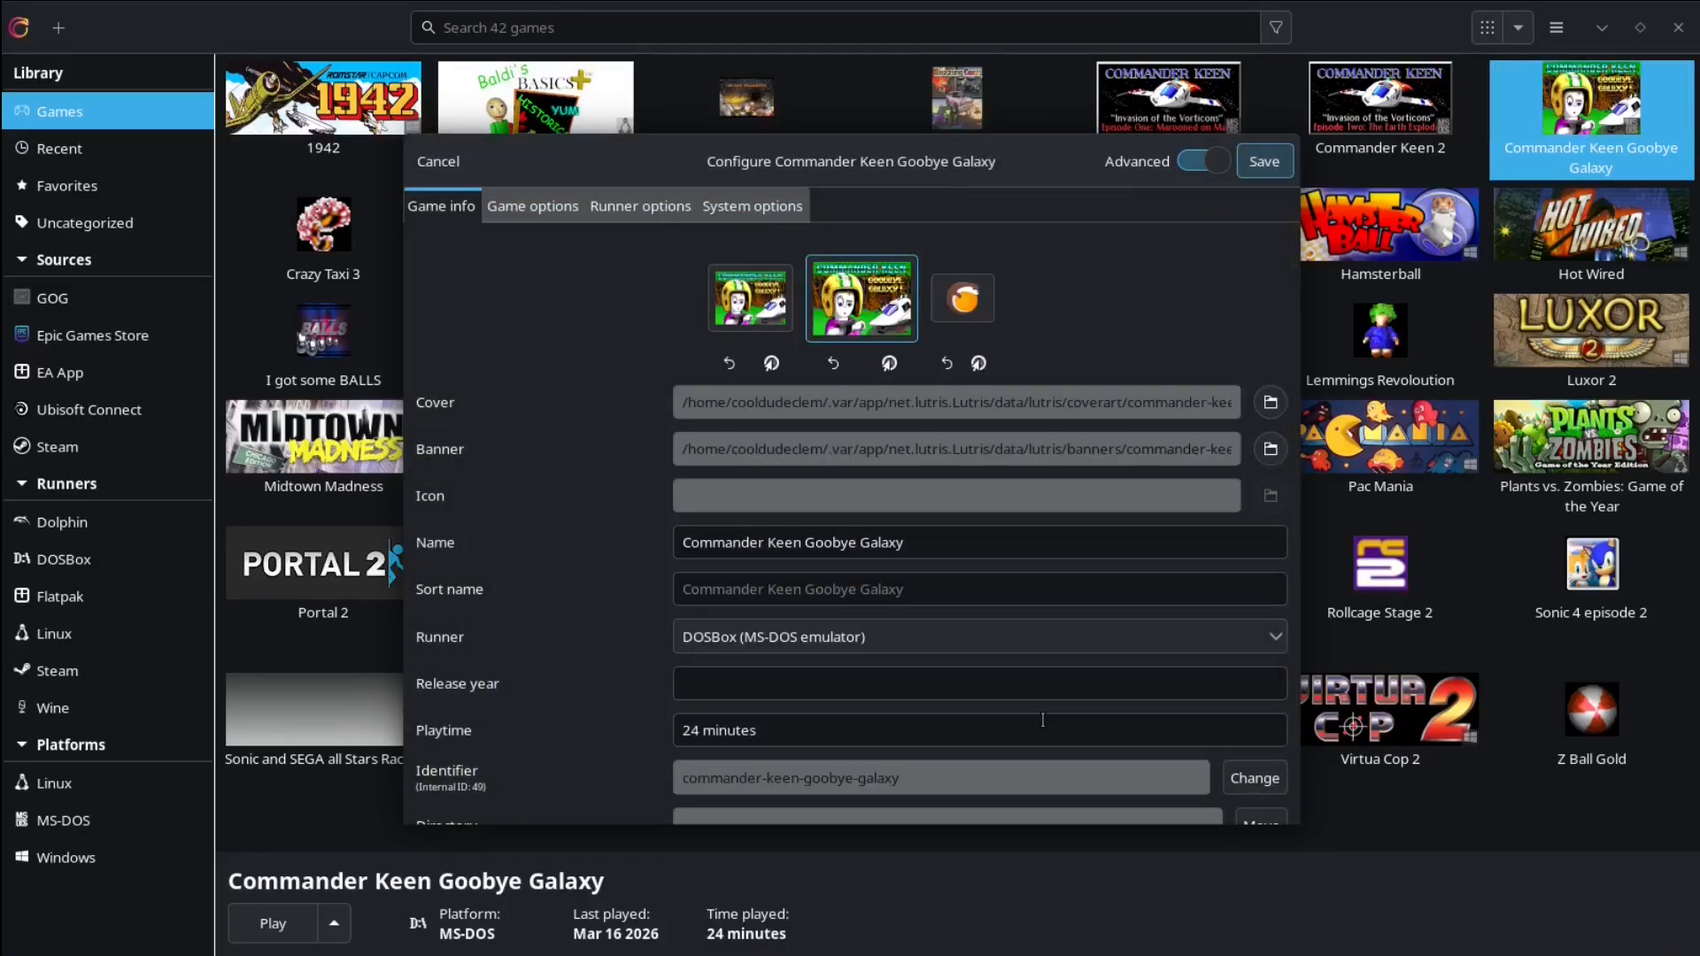
click(1264, 161)
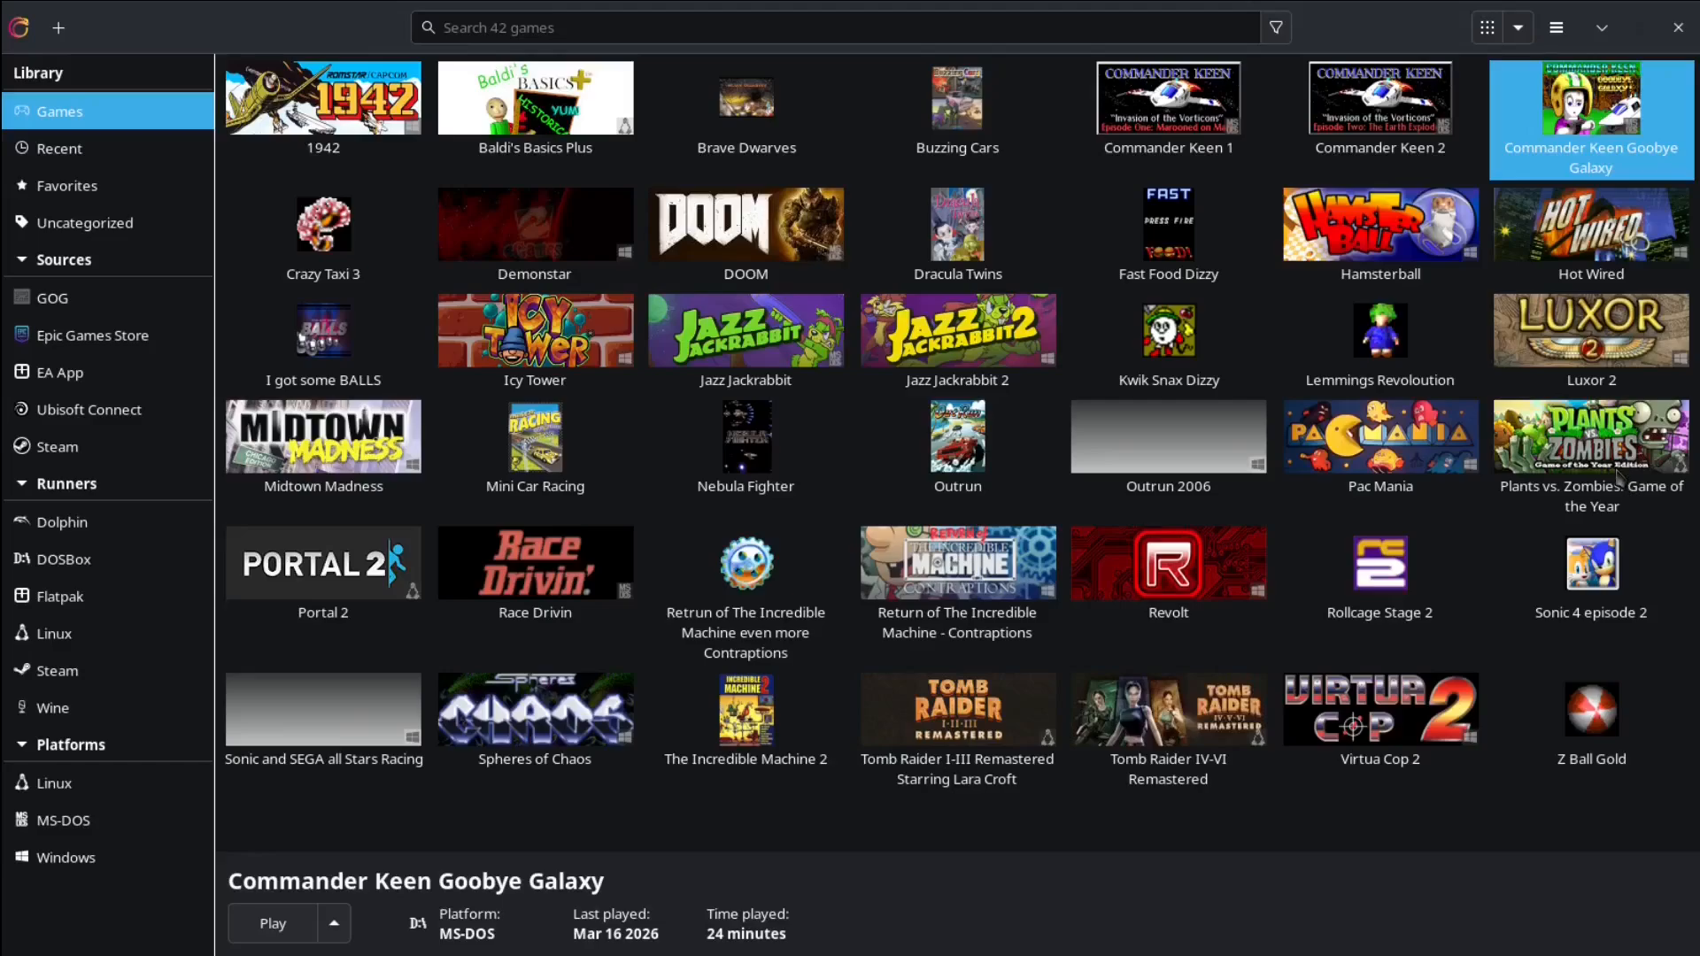